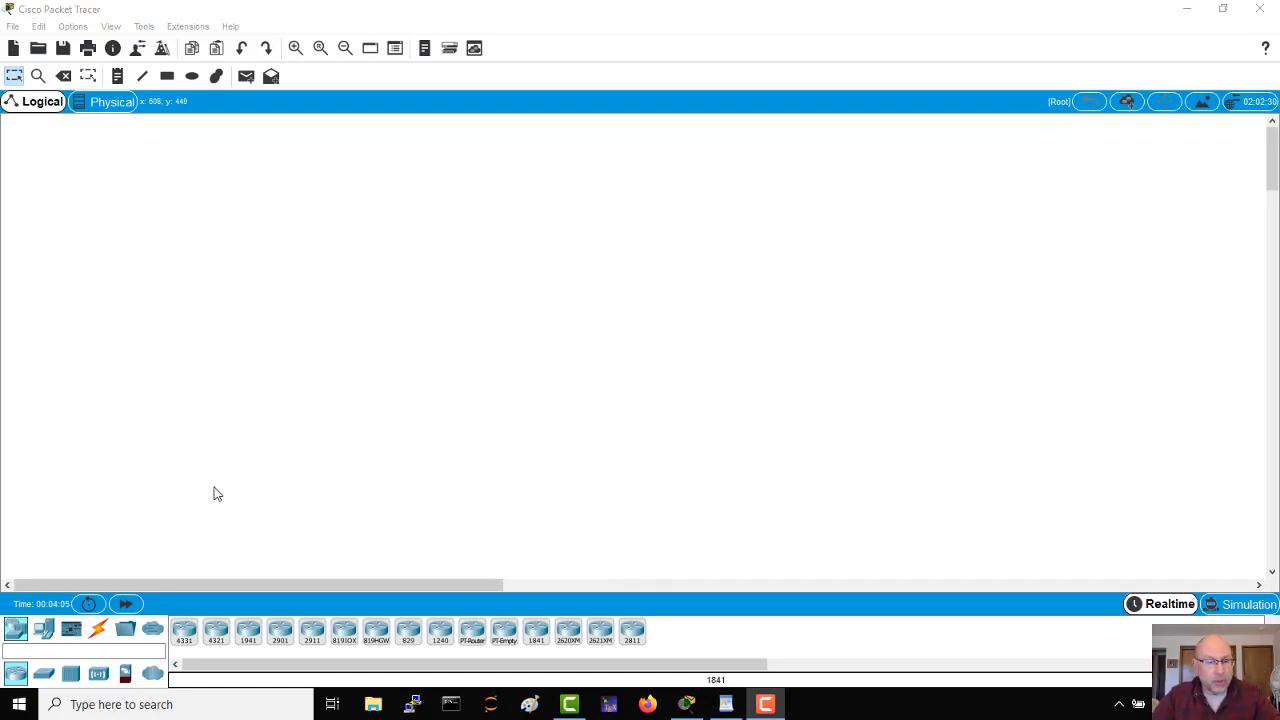
Step: Place a 2811 router in the middle of the workspace with one 2960 switch on either side of it
left_click_drag(630, 630, 637, 305)
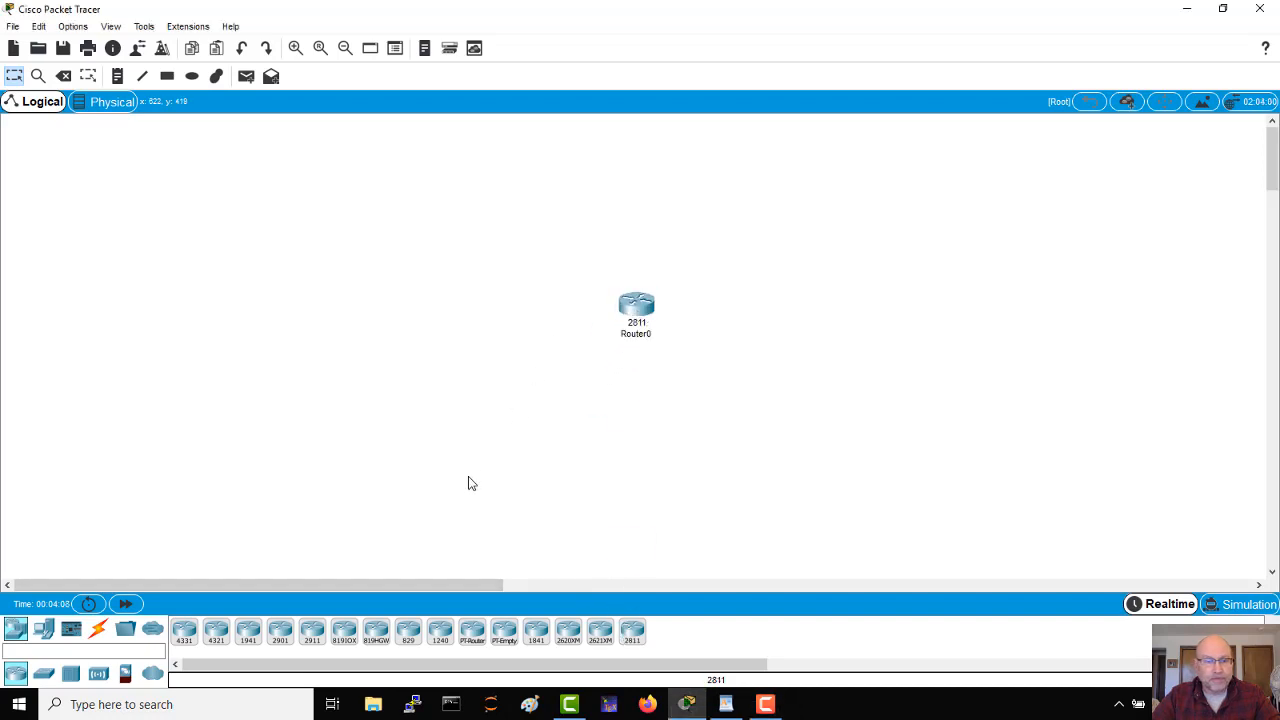
left_click(43, 672)
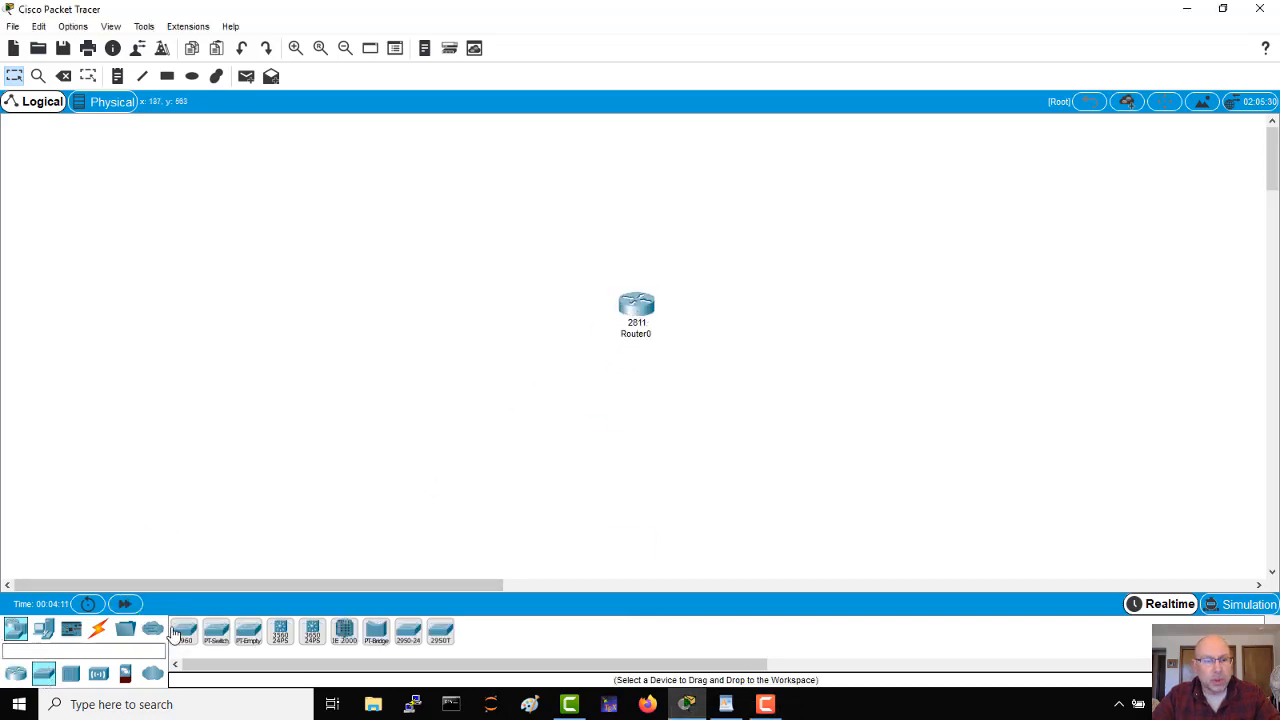
left_click_drag(184, 632, 513, 325)
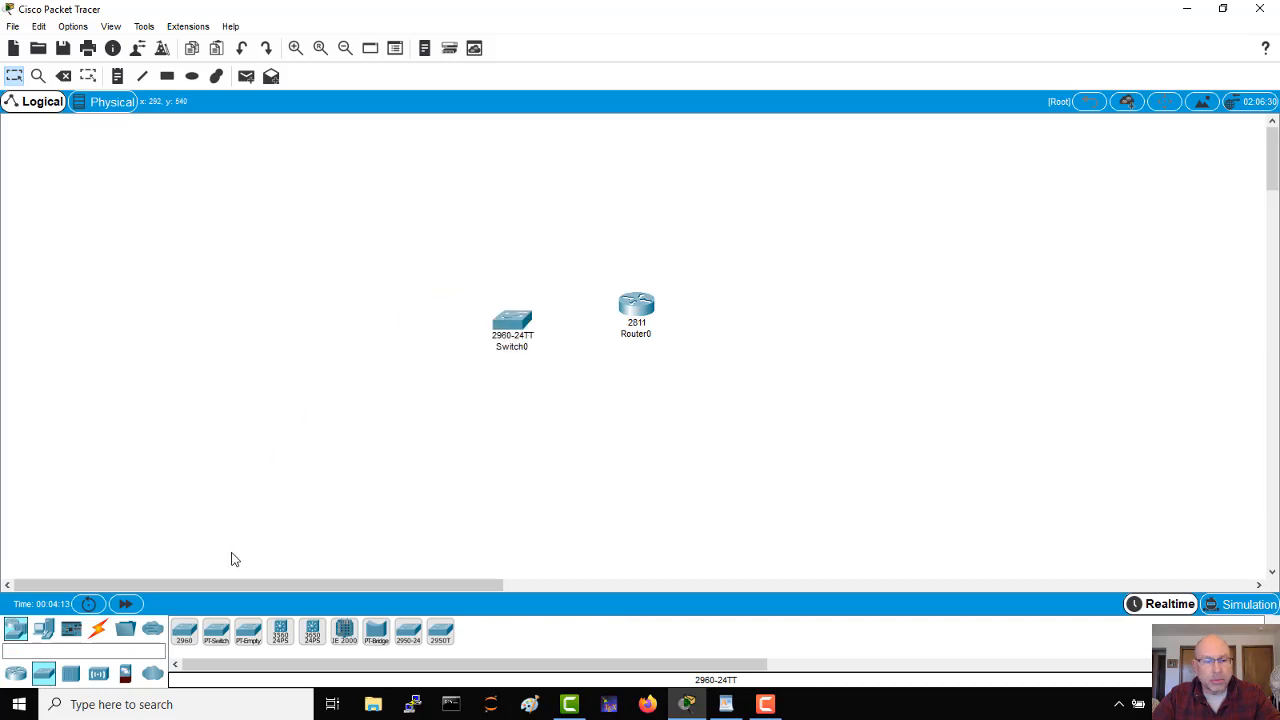
left_click_drag(186, 640, 767, 367)
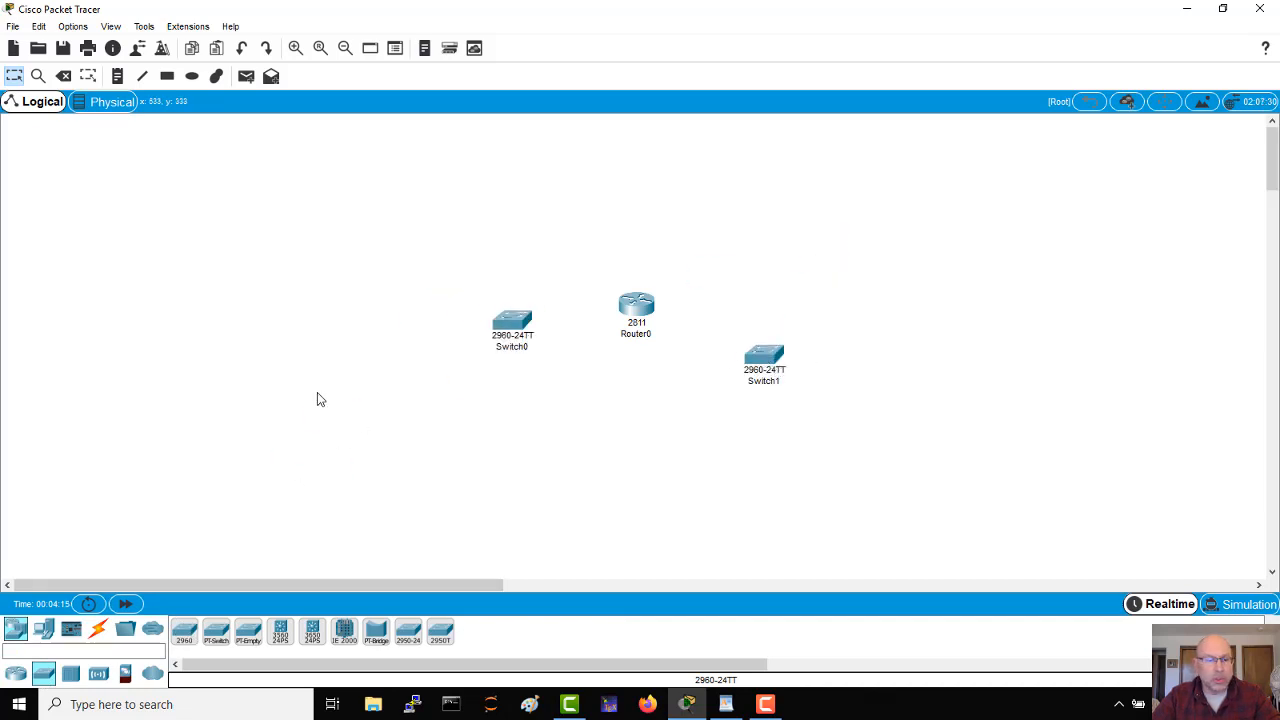
Step: Connect Switch0's FastEthernet0/24 to Router0 with a copper straight-through cable
left_click(97, 629)
left_click(515, 326)
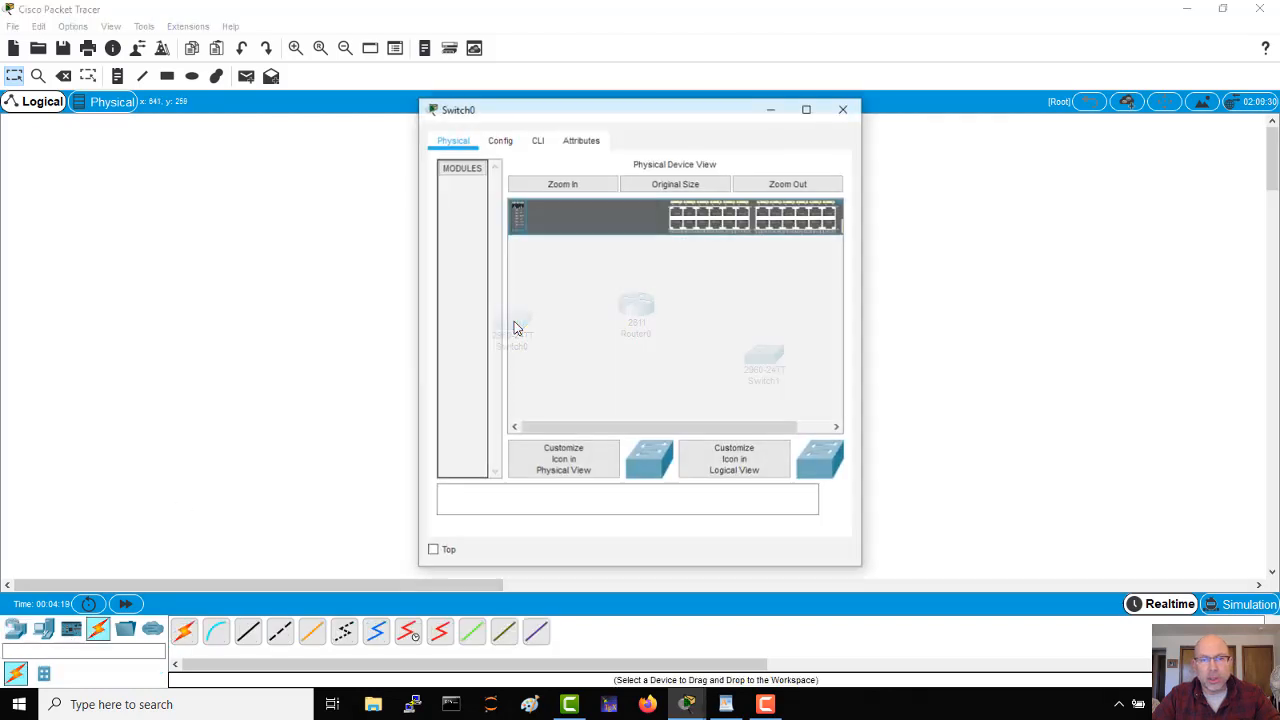
left_click(844, 107)
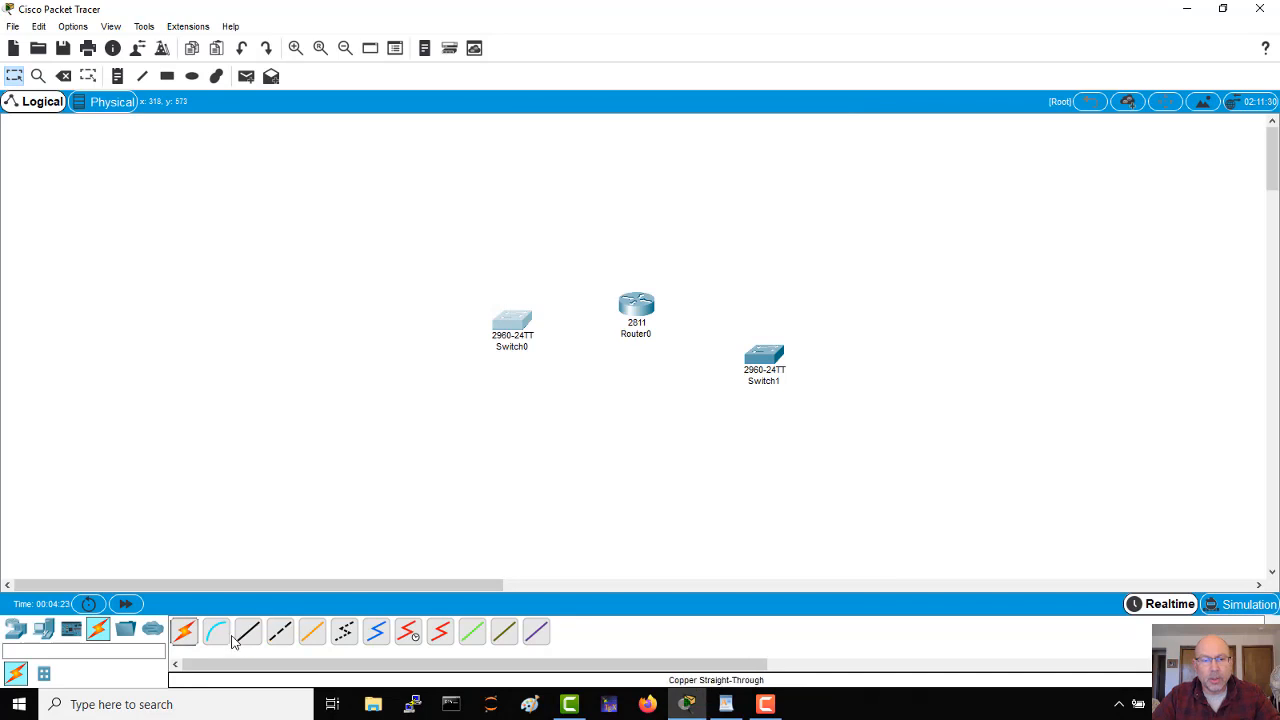
left_click(247, 632)
left_click(508, 326)
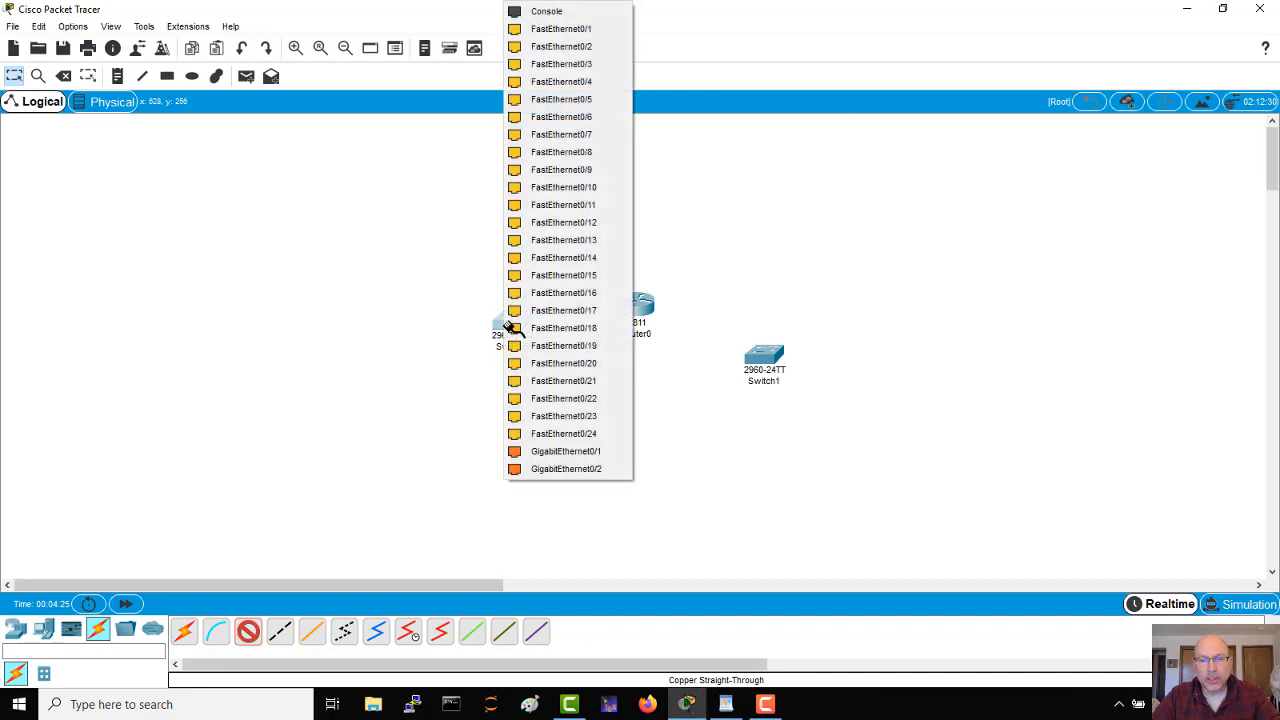
left_click(540, 436)
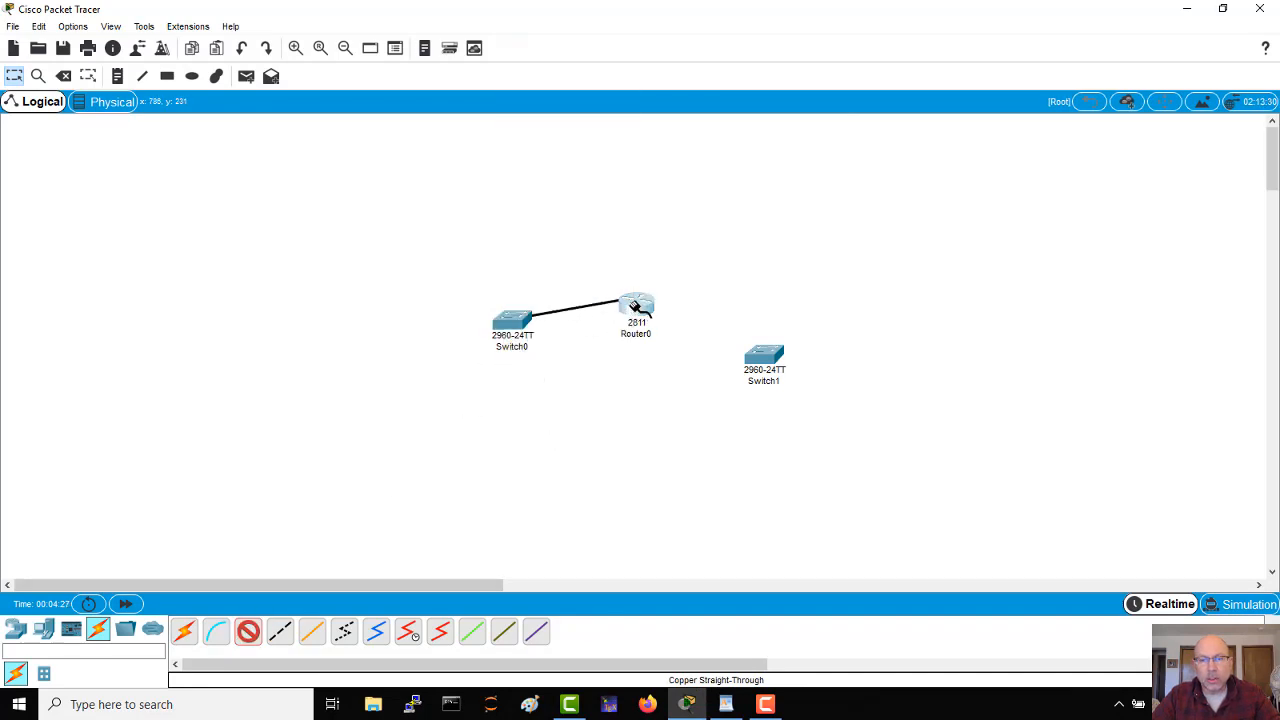
left_click(630, 315)
left_click(658, 346)
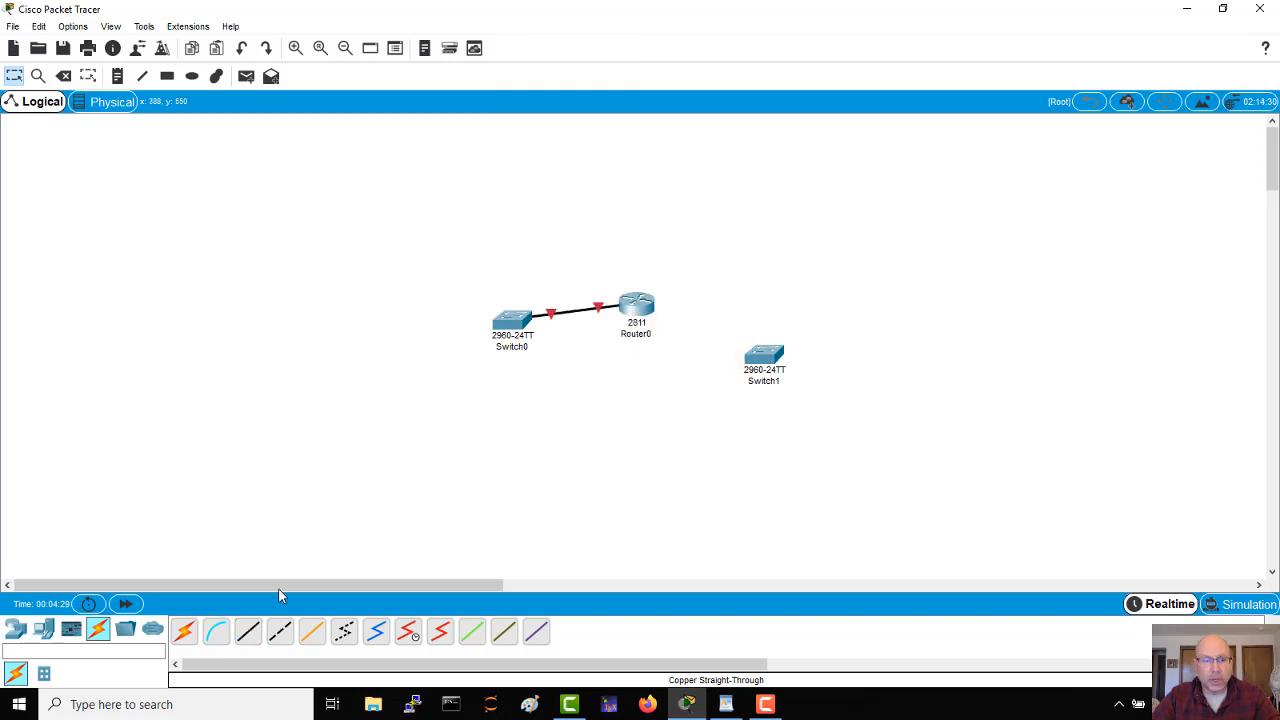
Step: Connect Router0 to FastEthernet0/24 on Switch1 with a copper straight-through cable
left_click(247, 632)
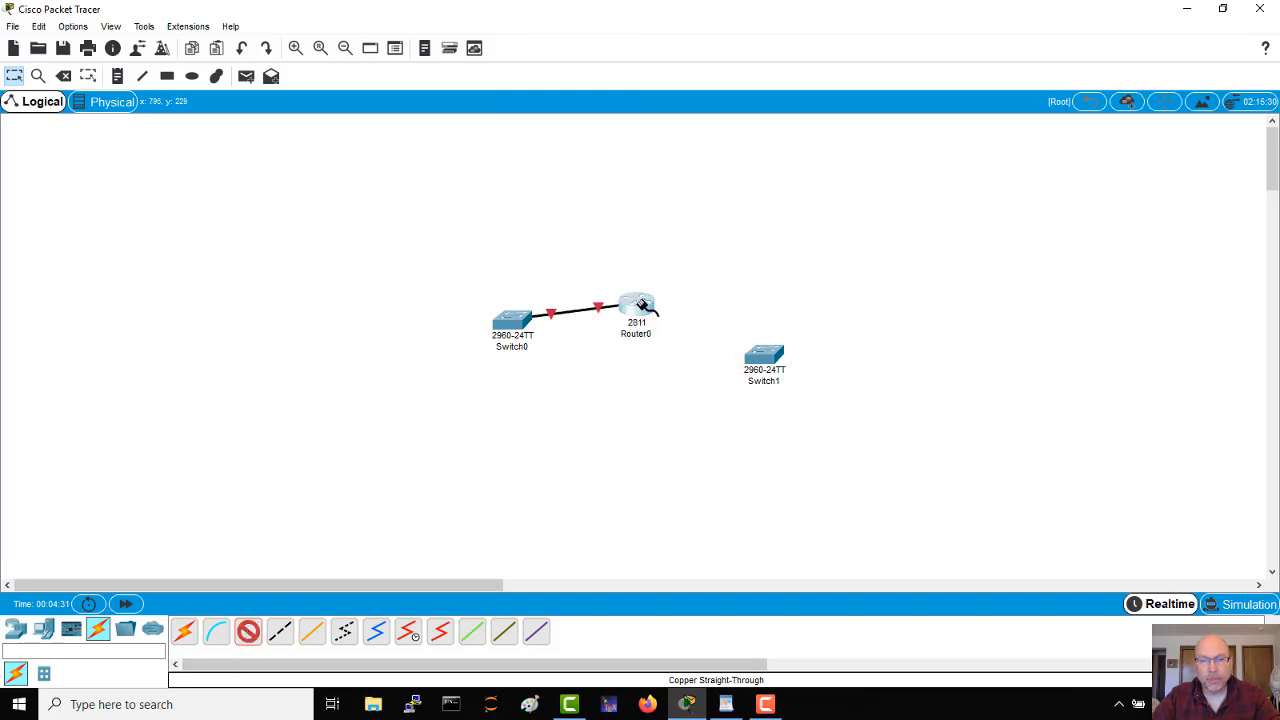
left_click(638, 303)
left_click(684, 343)
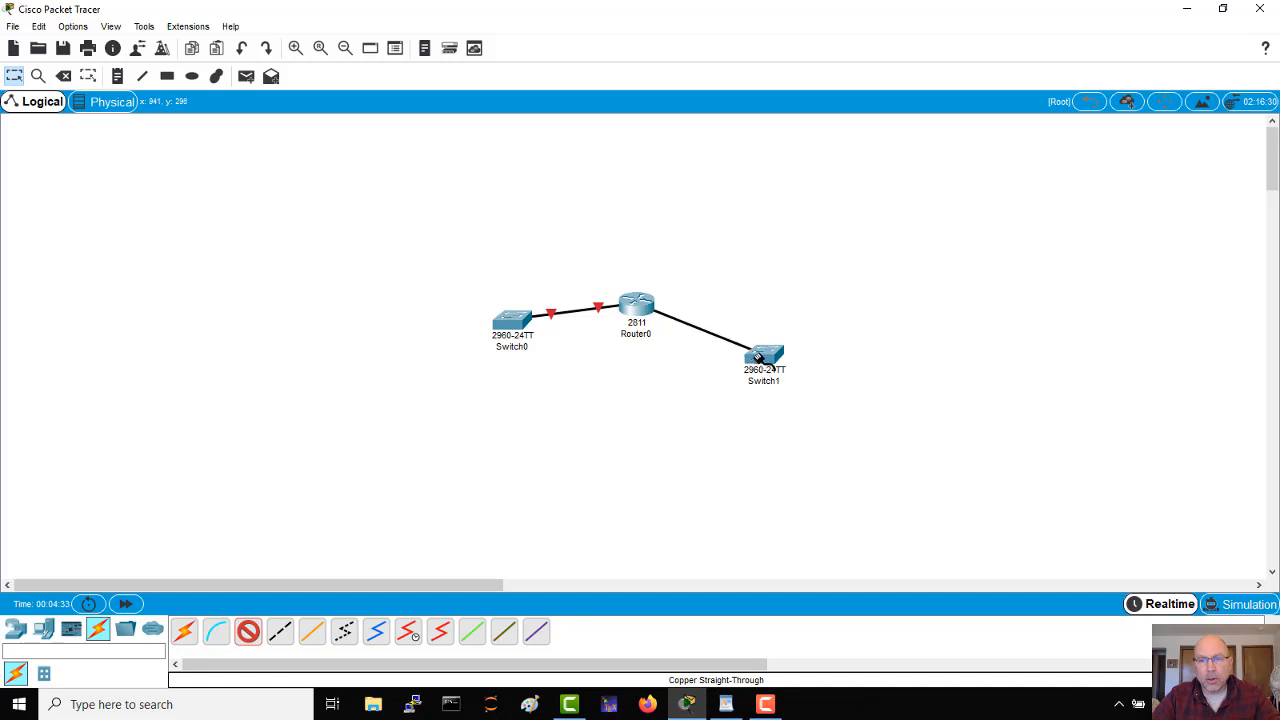
left_click(760, 360)
left_click(772, 434)
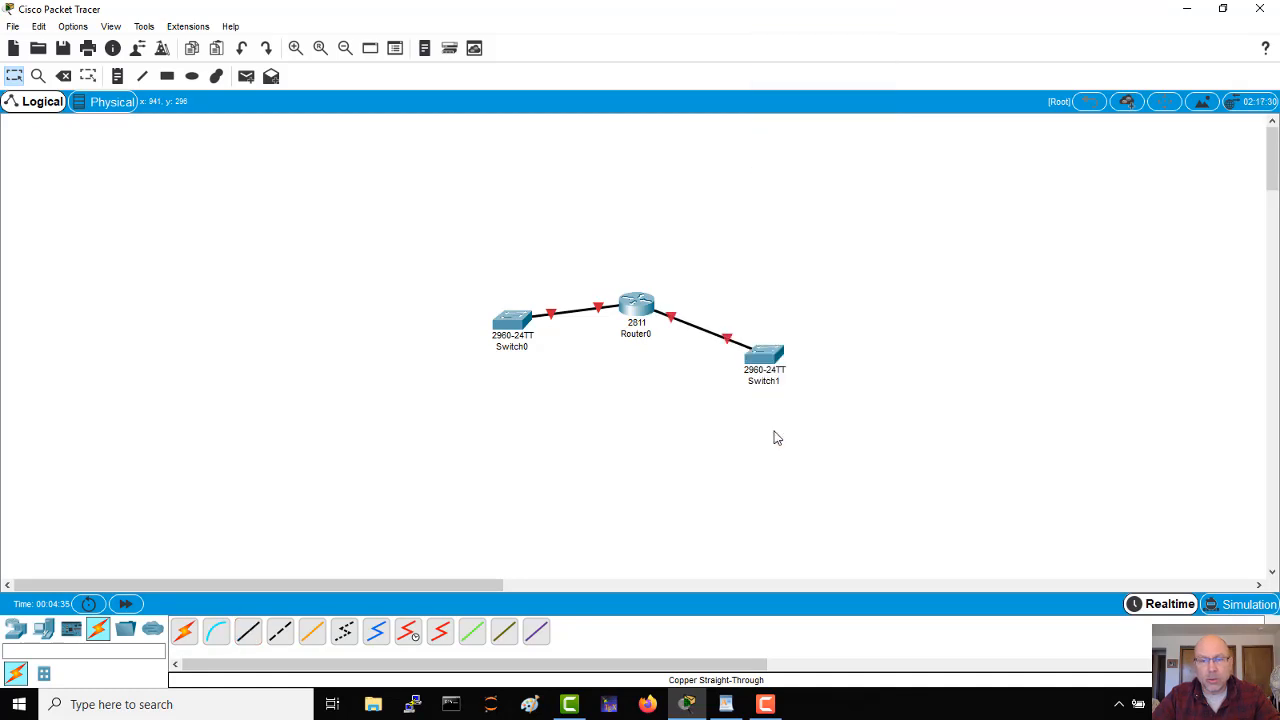
Step: Add three PCs to the workspace, two on Switch0's side and one on Switch1's side
left_click(43, 630)
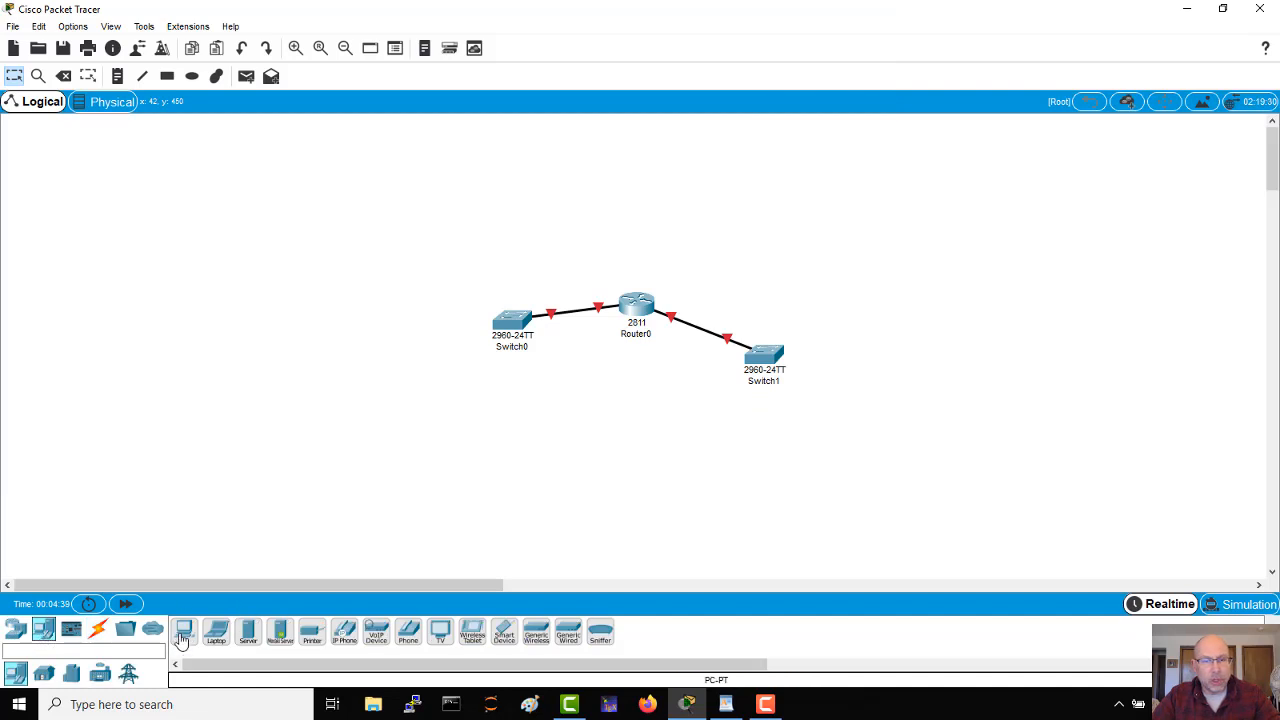
left_click_drag(181, 640, 380, 320)
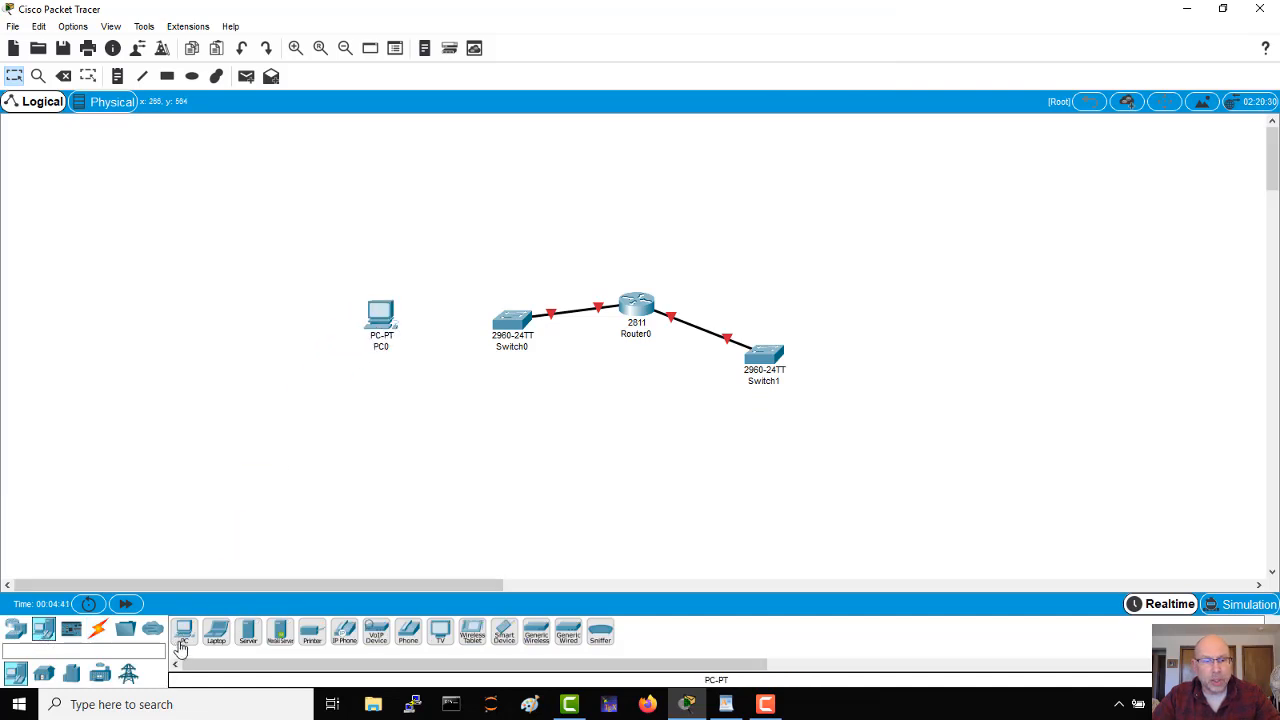
left_click_drag(180, 648, 398, 437)
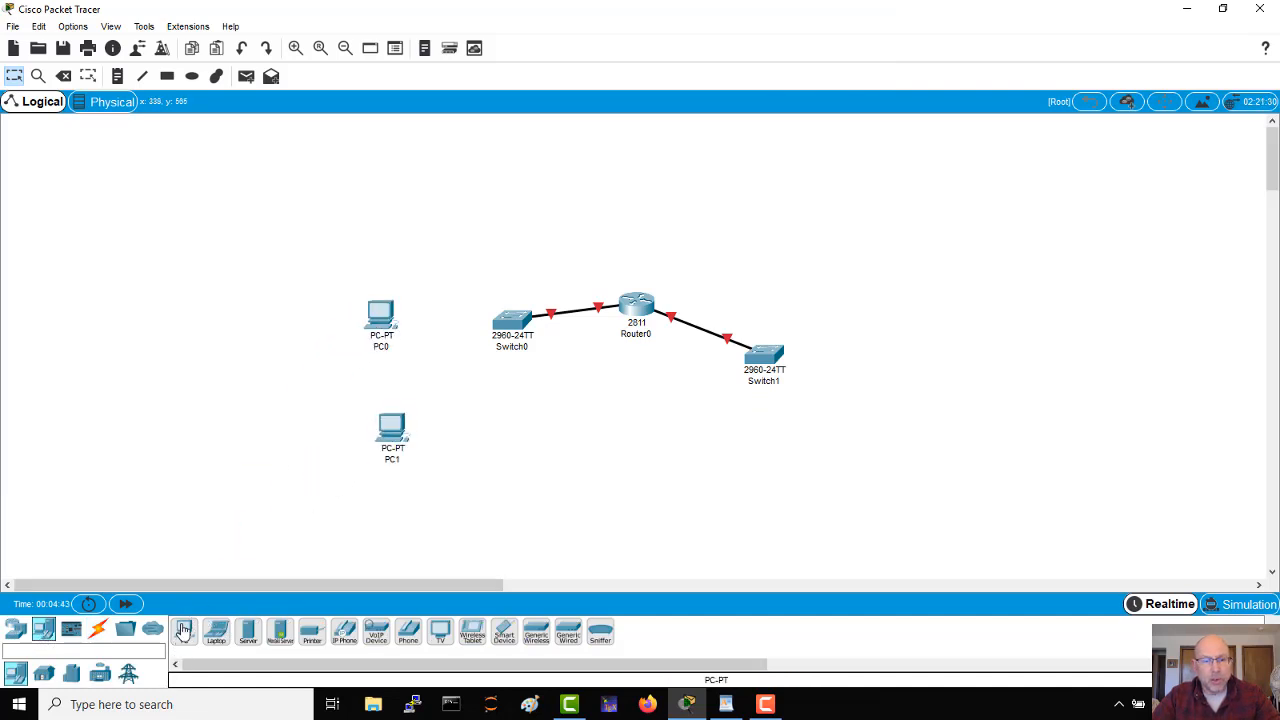
left_click_drag(184, 630, 940, 392)
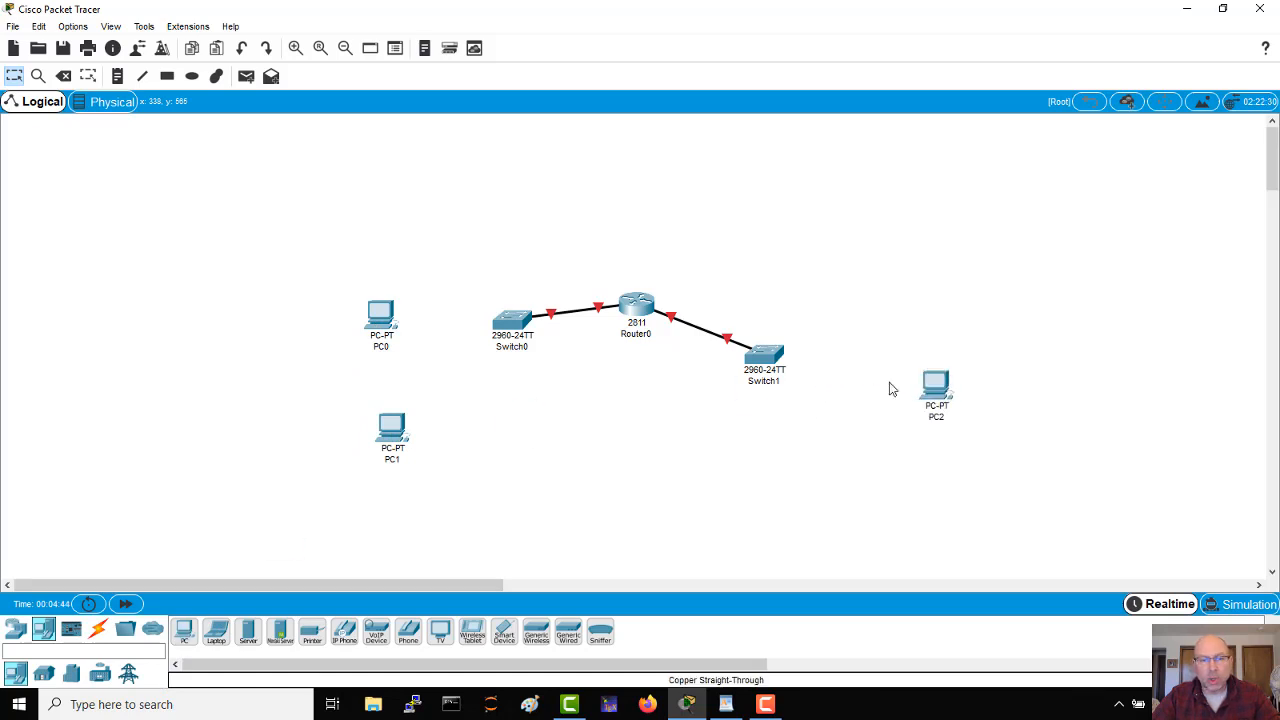
Step: Connect PC0's FastEthernet0 to Switch0's FastEthernet0/1 with a copper straight-through cable
left_click(390, 322)
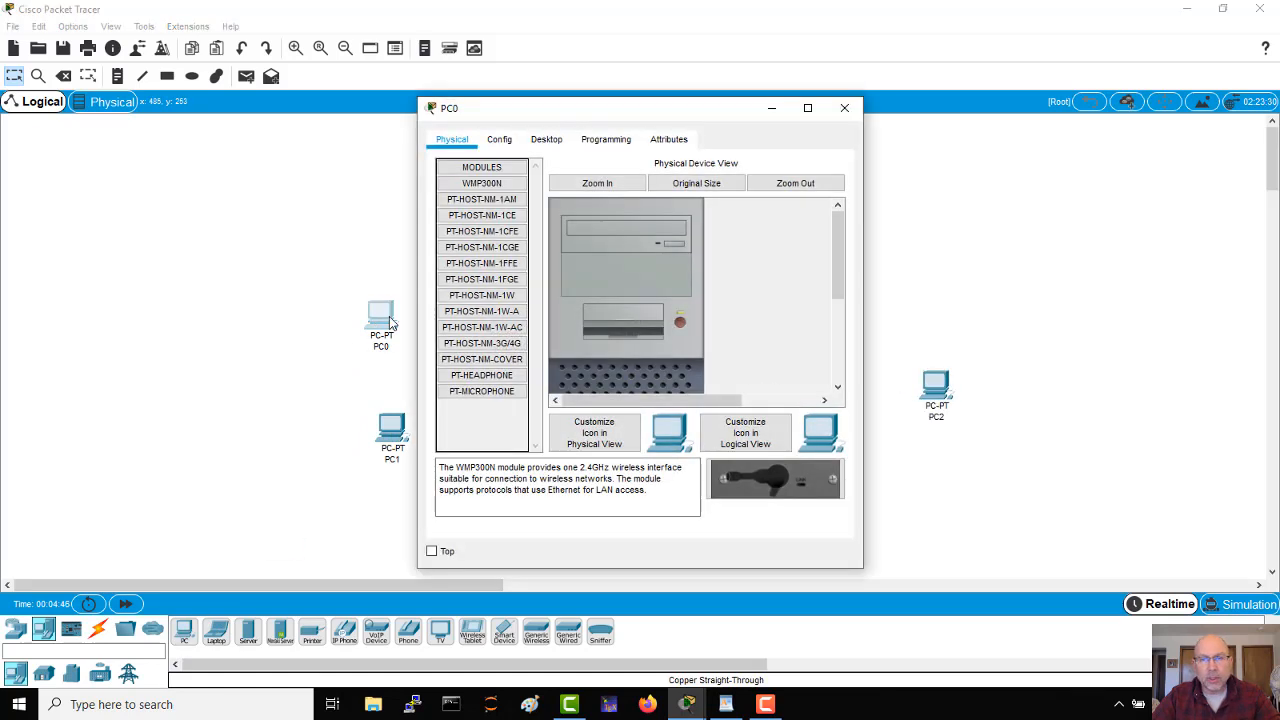
left_click(844, 108)
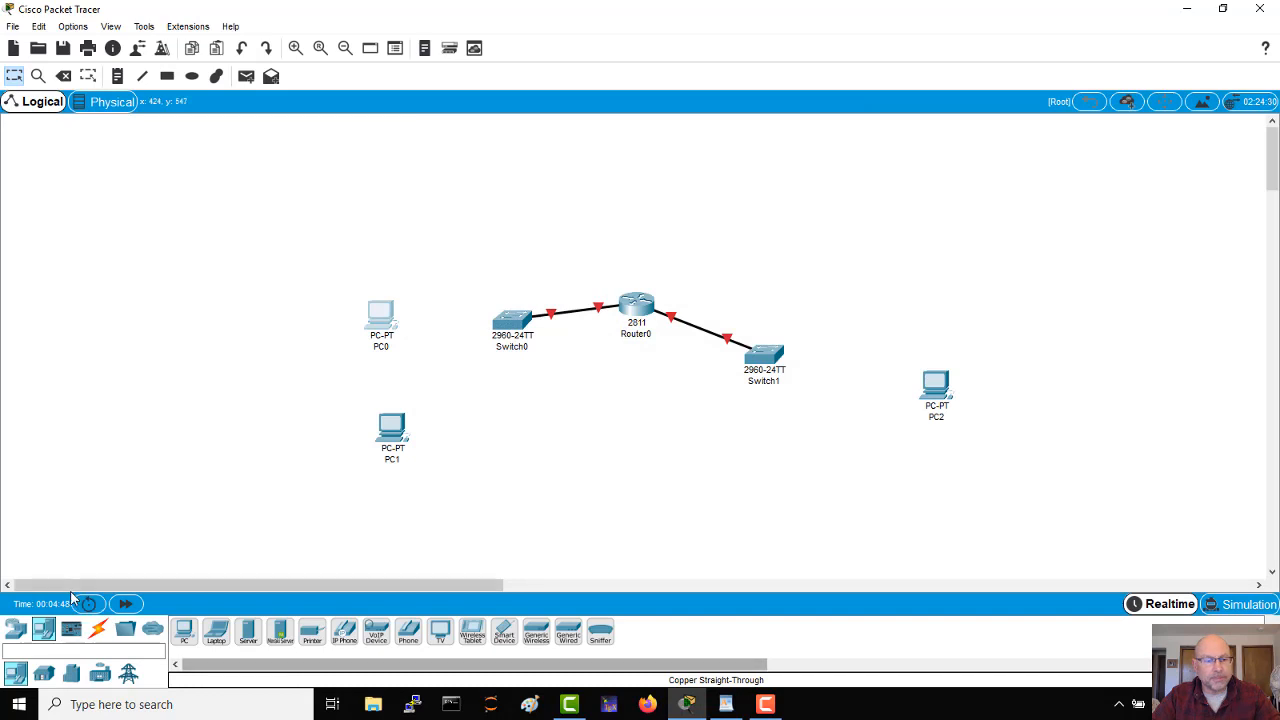
left_click(98, 628)
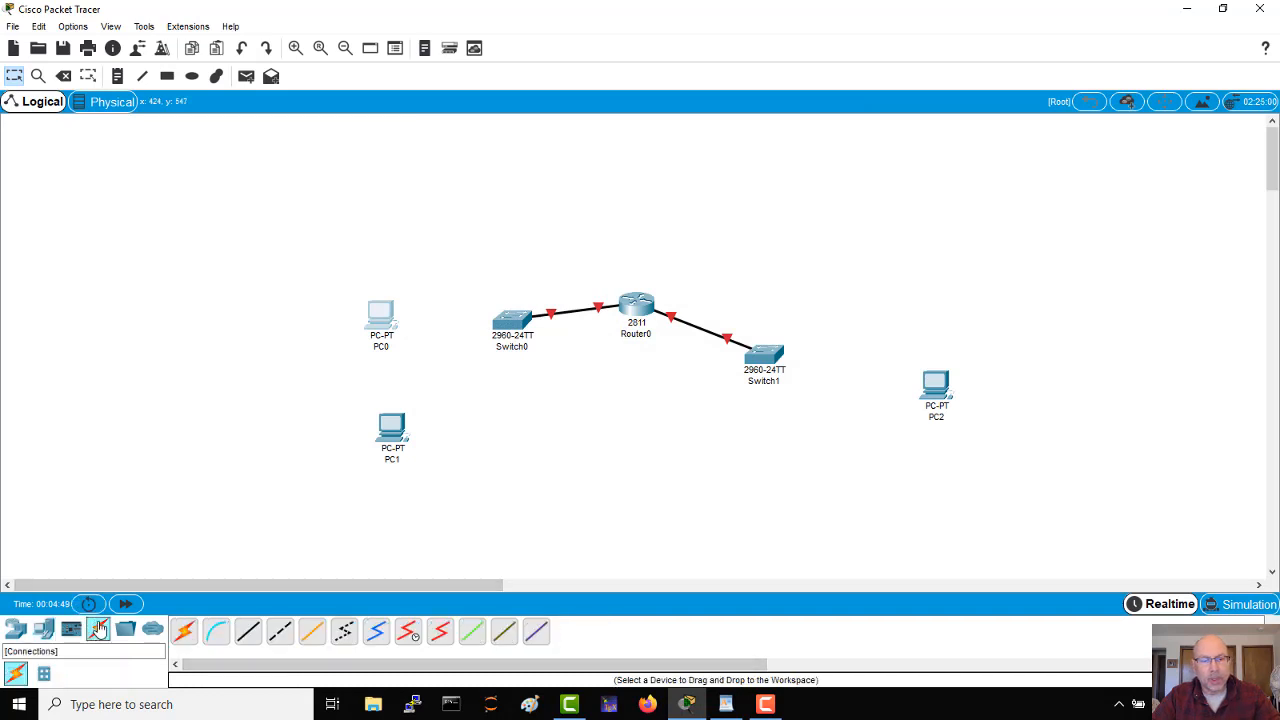
left_click(249, 632)
left_click(380, 322)
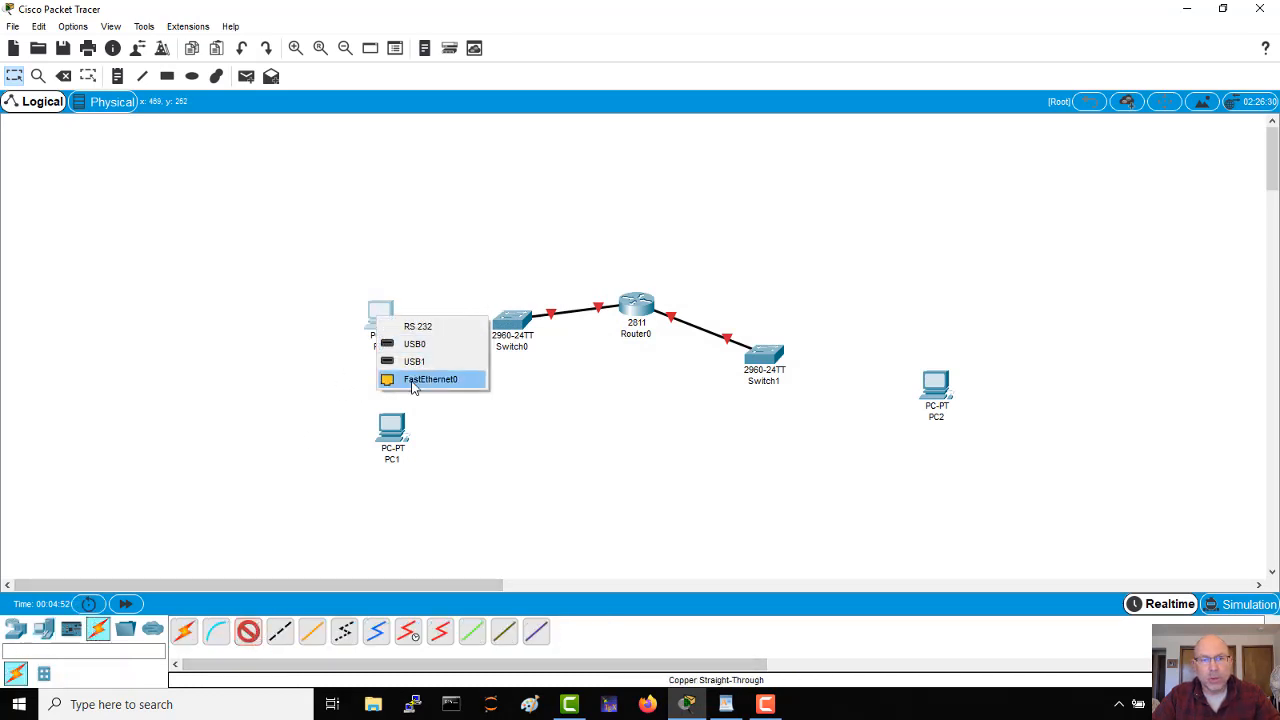
left_click(430, 380)
left_click(510, 326)
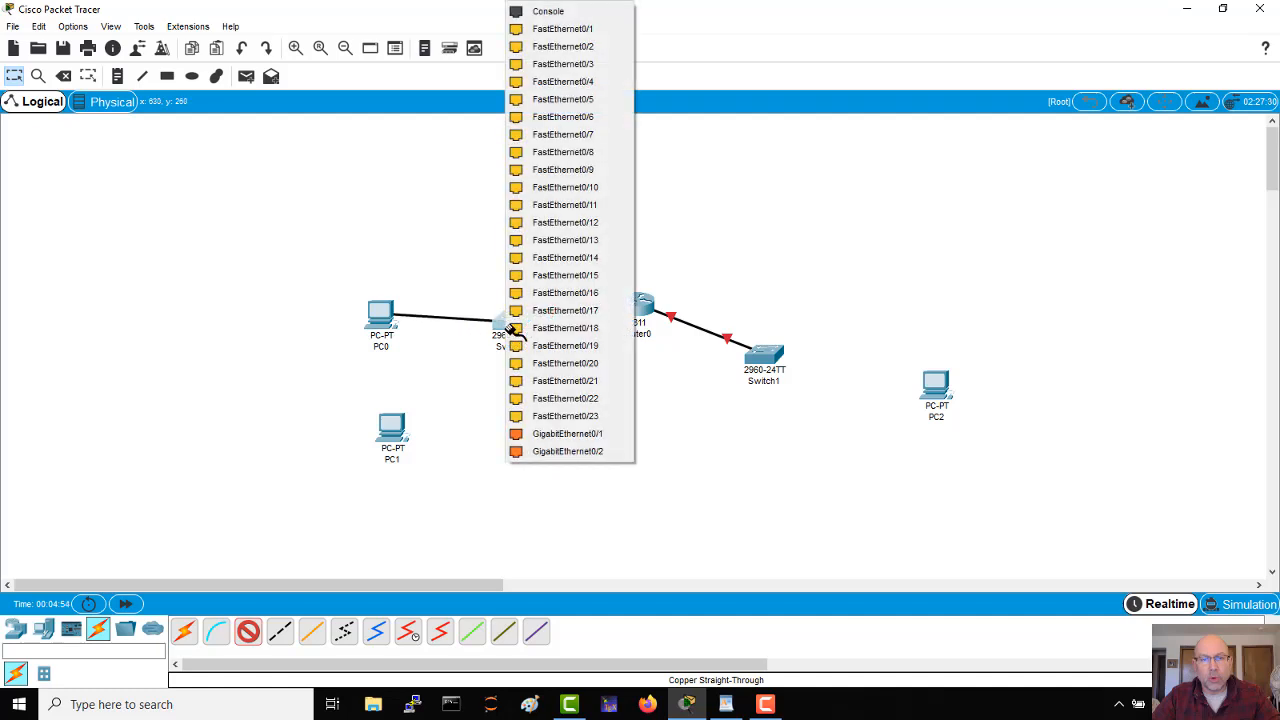
left_click(565, 28)
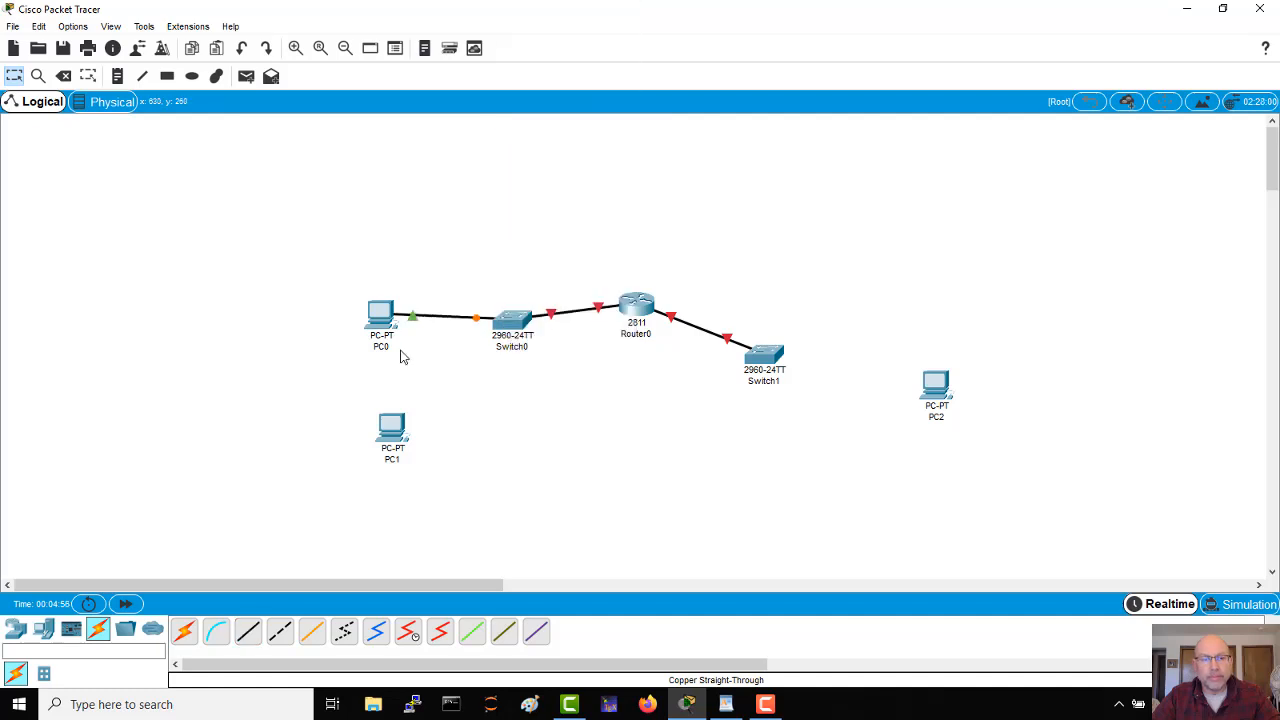
Step: Connect PC1's FastEthernet0 to the first free FastEthernet port on Switch0 with a copper straight-through cable
left_click(248, 631)
left_click(395, 427)
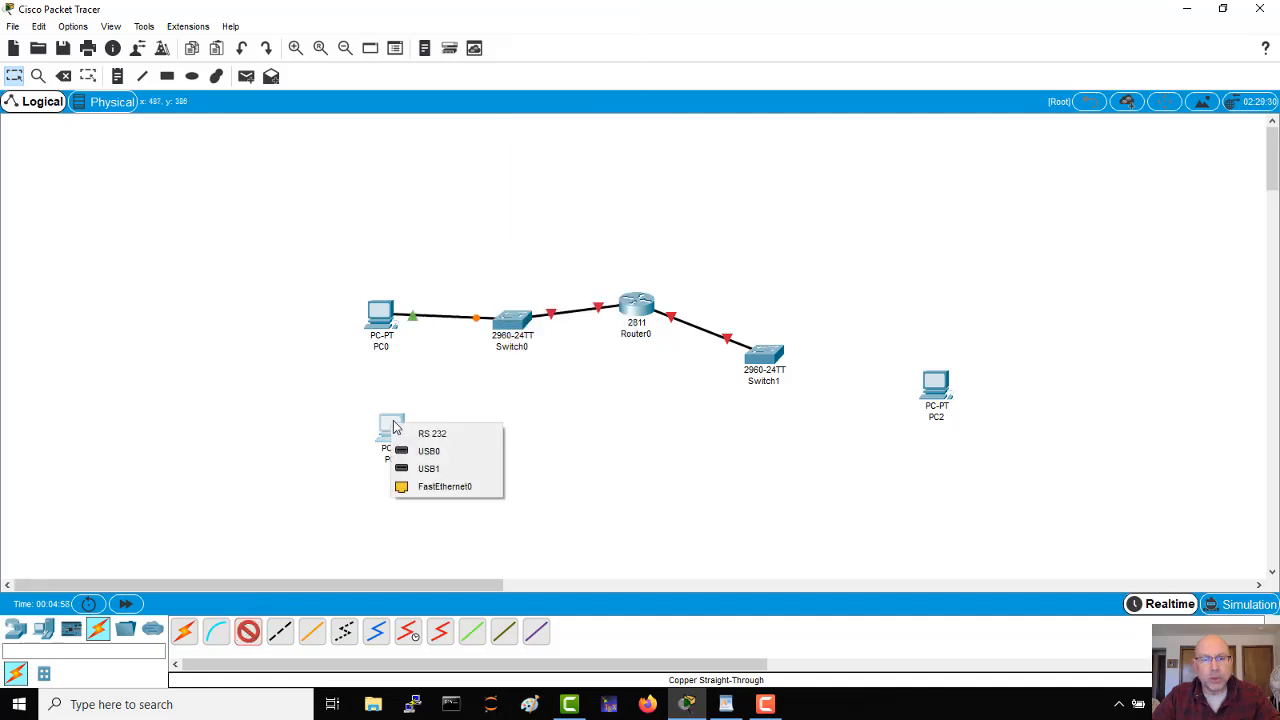
left_click(444, 486)
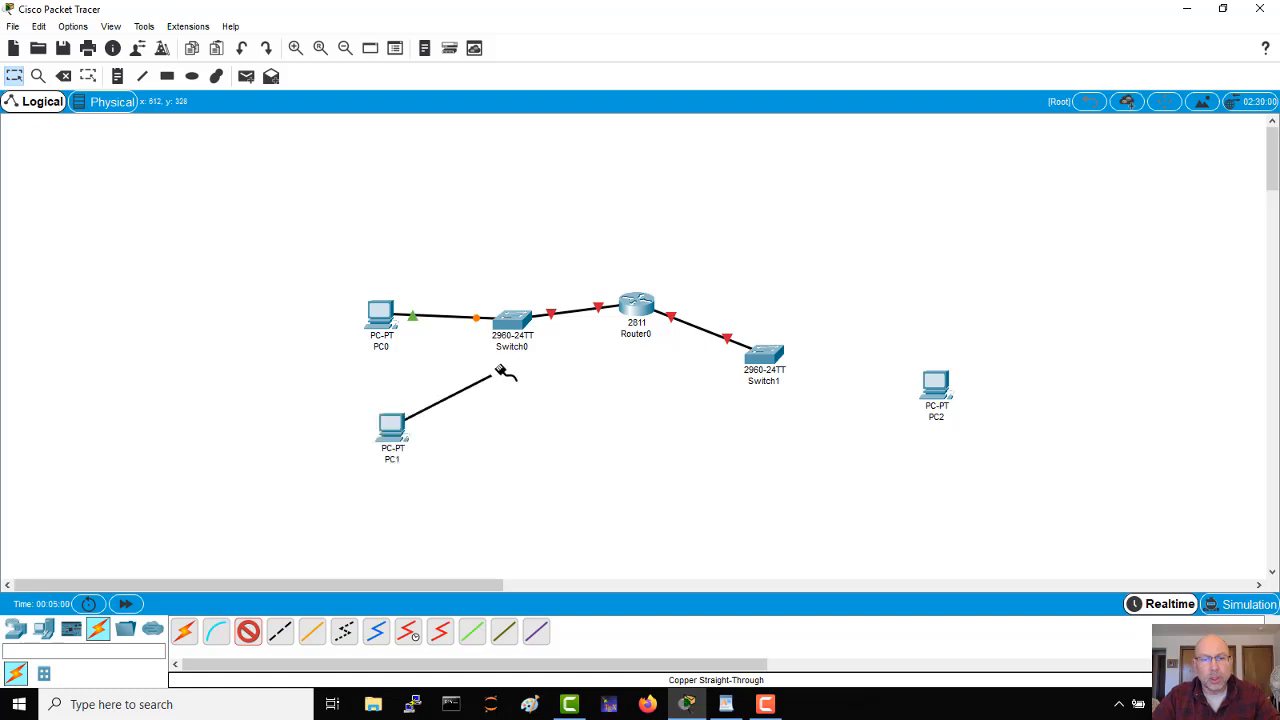
left_click(515, 320)
left_click(565, 29)
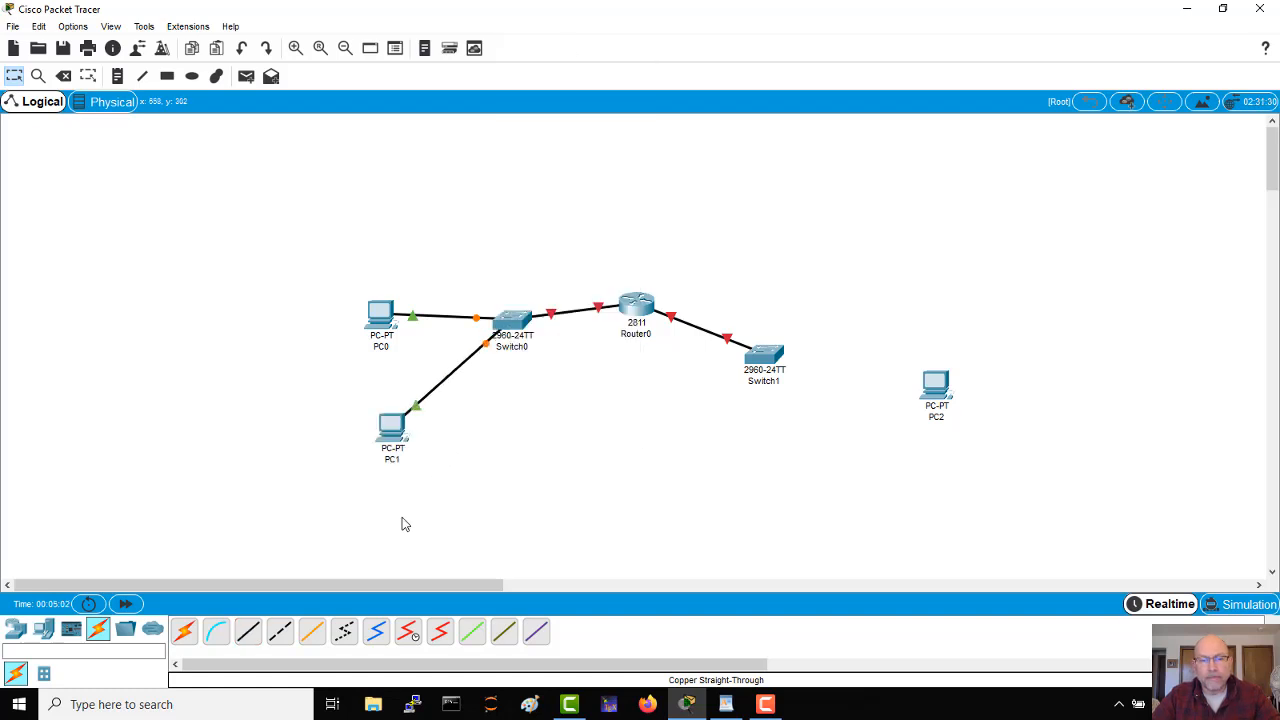
Step: Connect PC2's FastEthernet0 to Switch1's FastEthernet0/1 with a copper straight-through cable
left_click(248, 631)
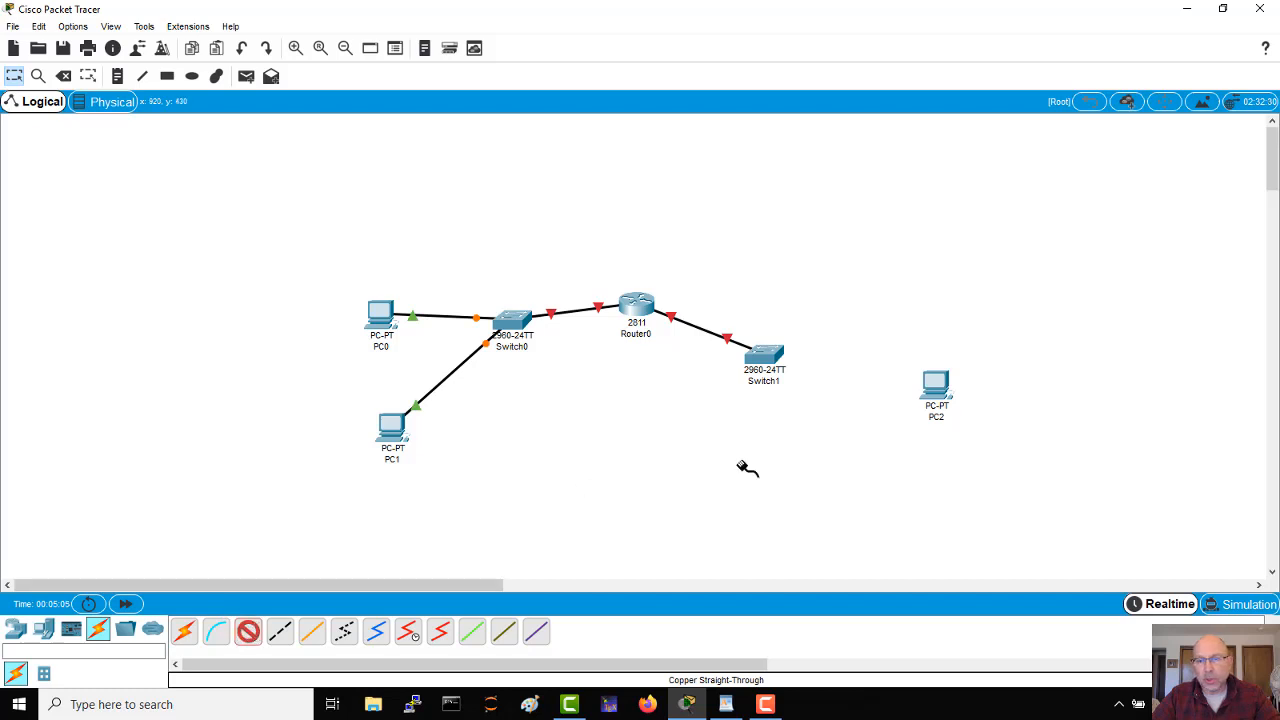
left_click(936, 380)
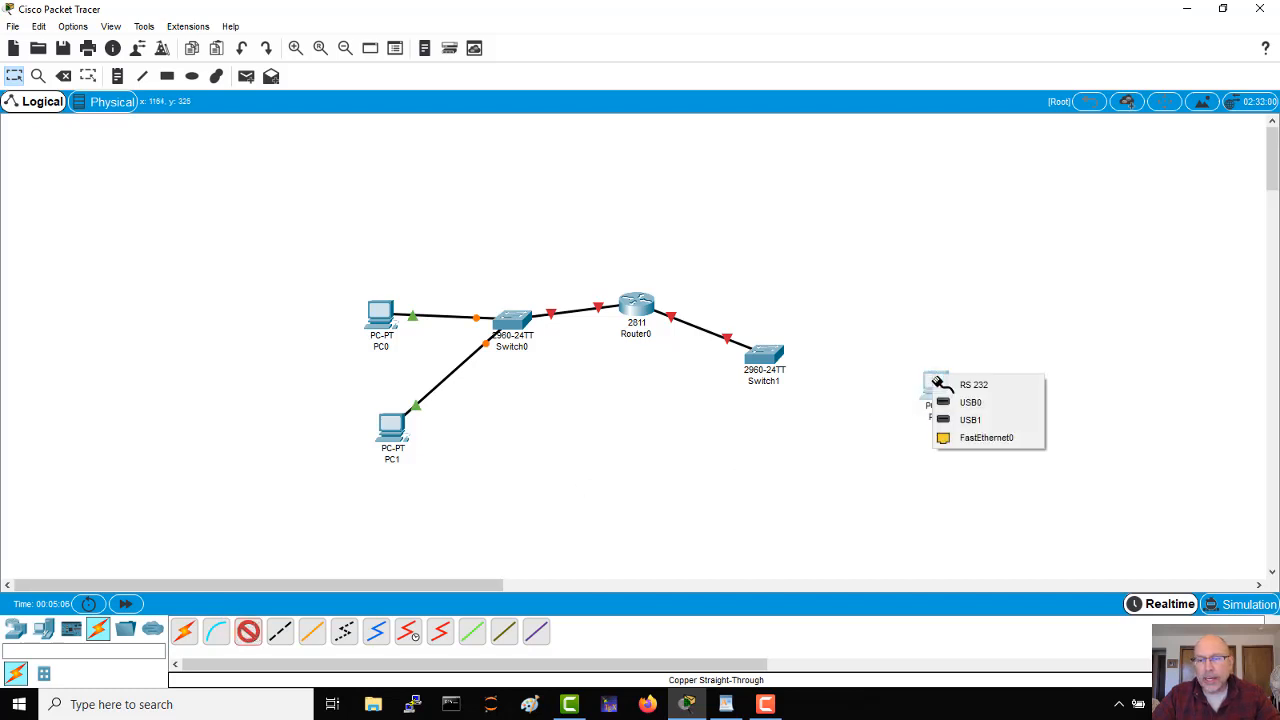
left_click(960, 435)
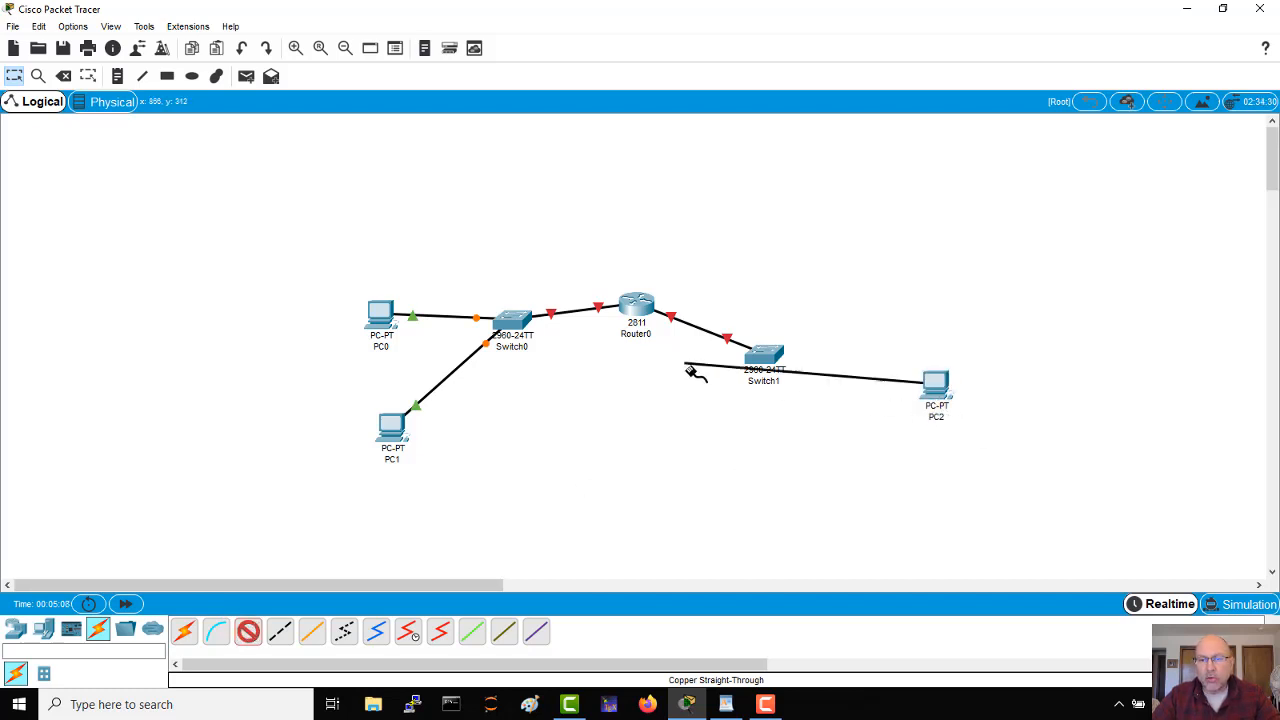
left_click(770, 364)
left_click(782, 370)
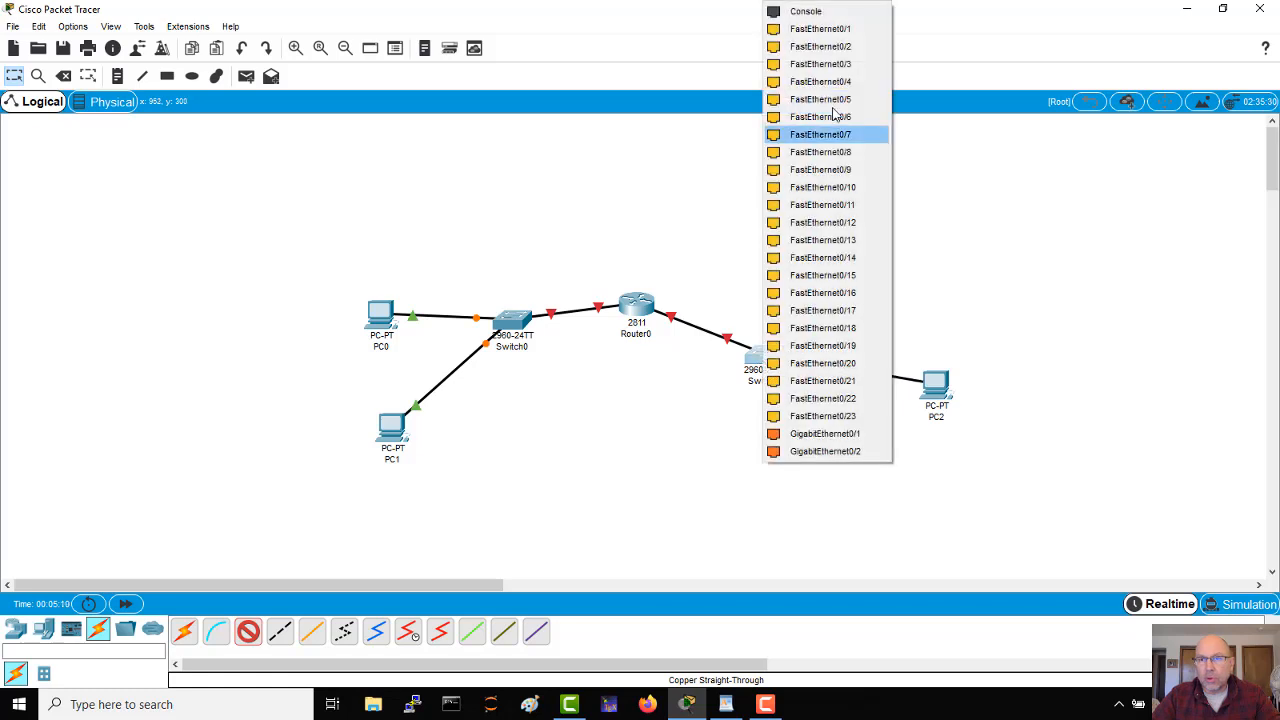
left_click(826, 30)
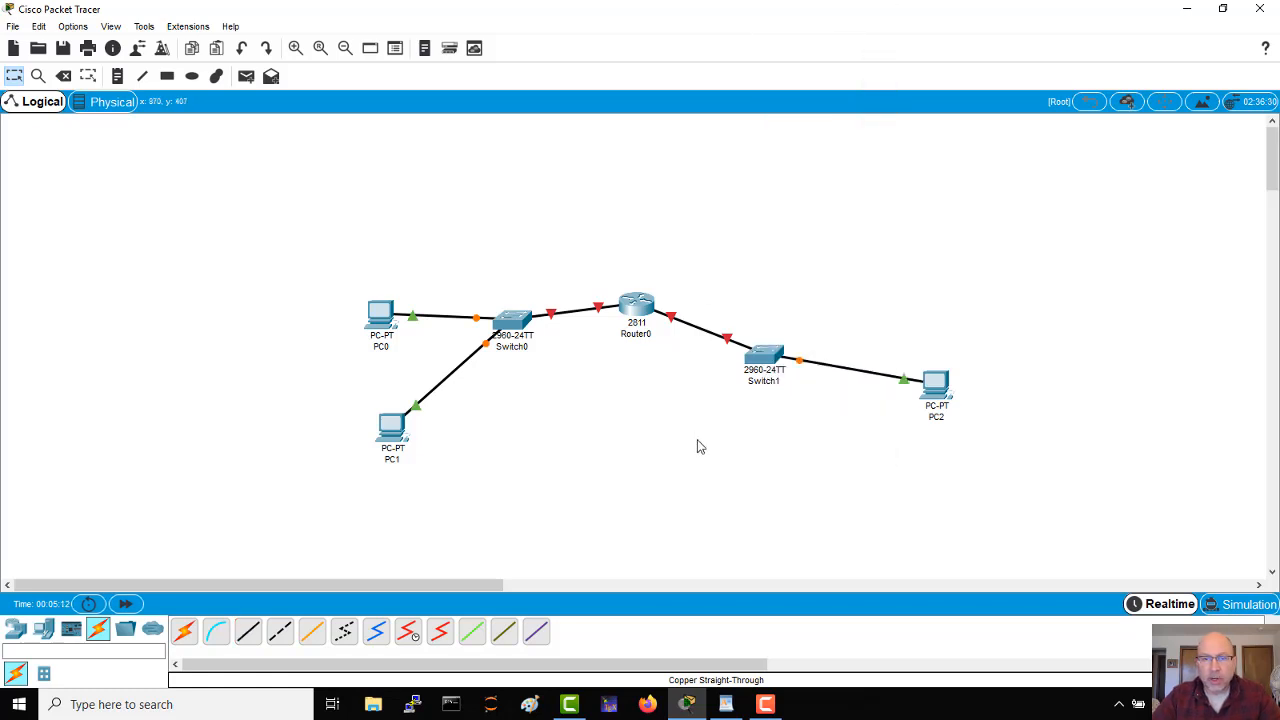
Step: Open Router0's command line and decline the initial configuration dialog to reach the user prompt
left_click(645, 309)
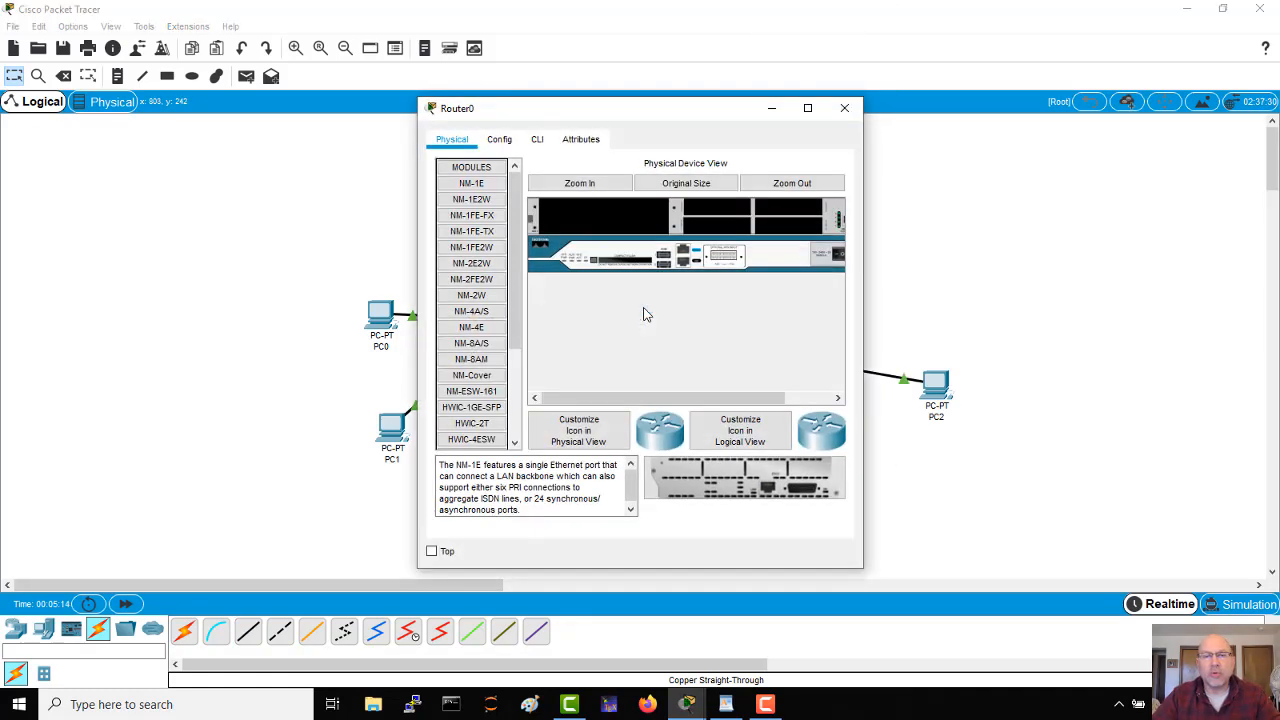
left_click(541, 141)
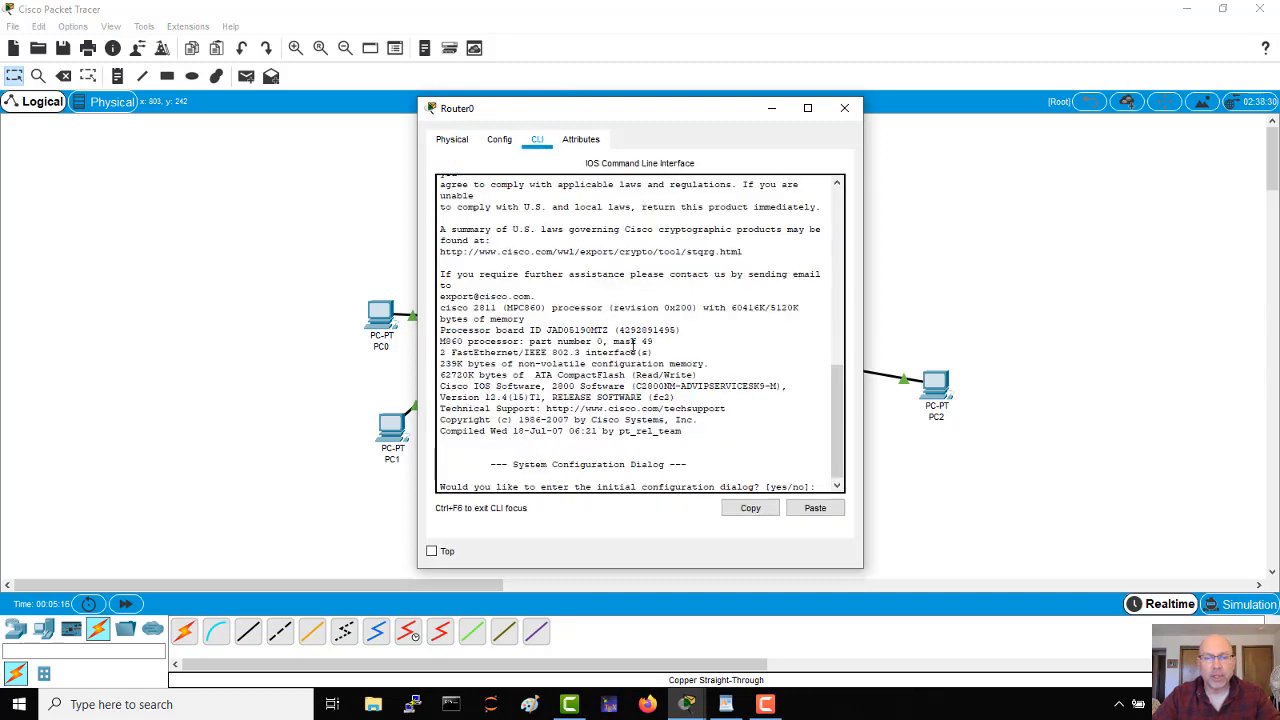
left_click_drag(614, 330, 640, 352)
left_click(640, 352)
type("n")
key("Return")
key("Return")
key("Return")
key("Return")
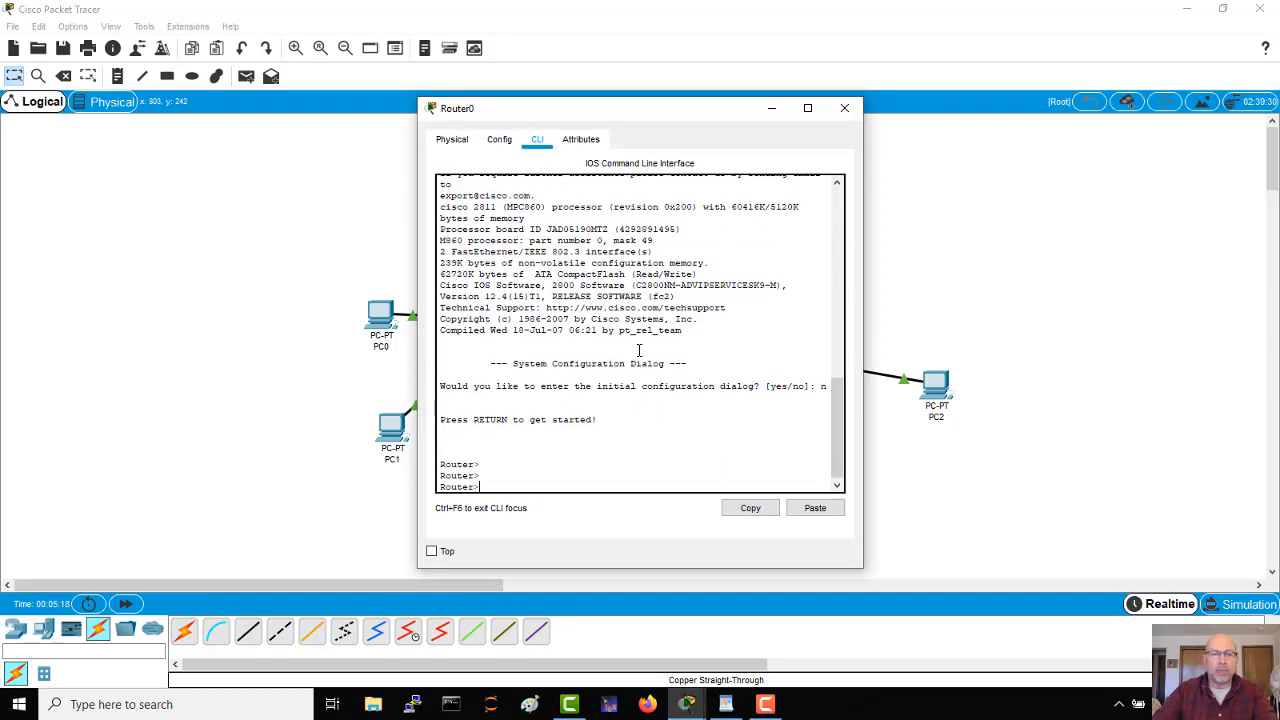
Step: Enter privileged mode with "ena" and global configuration mode with "conf t" on Router0
type("ena")
key("Return")
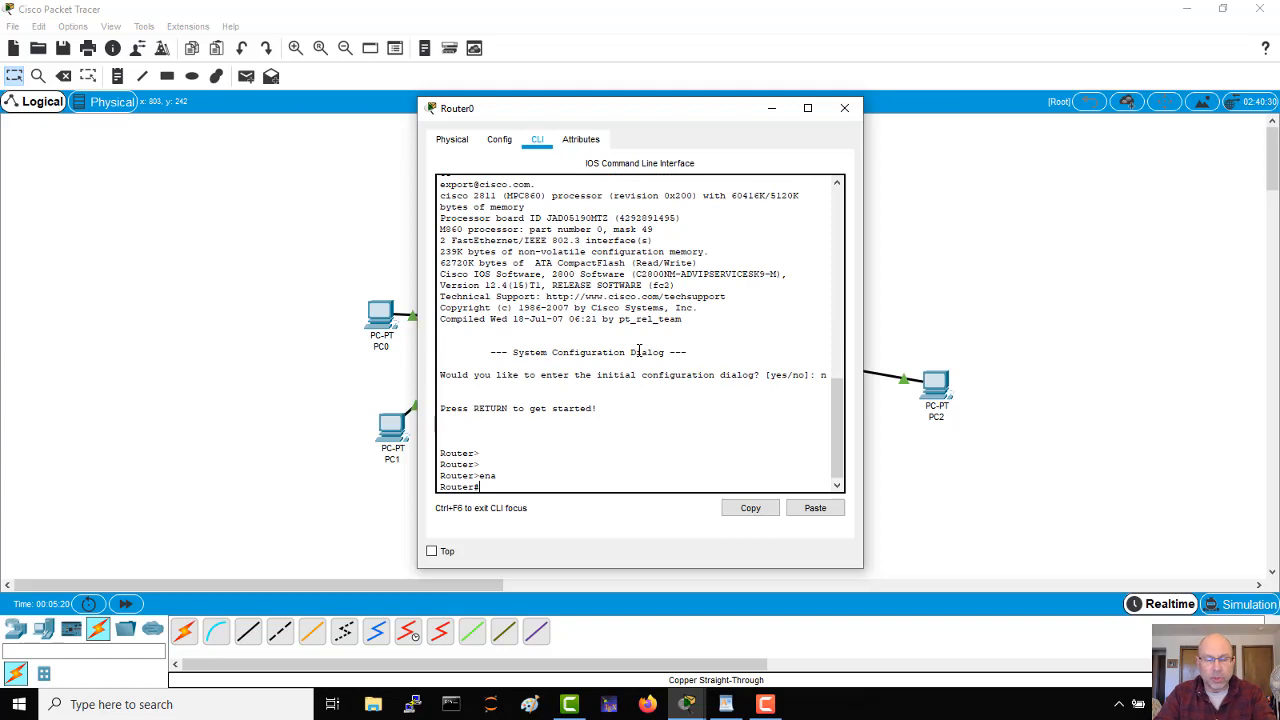
type("conf t")
key("Return")
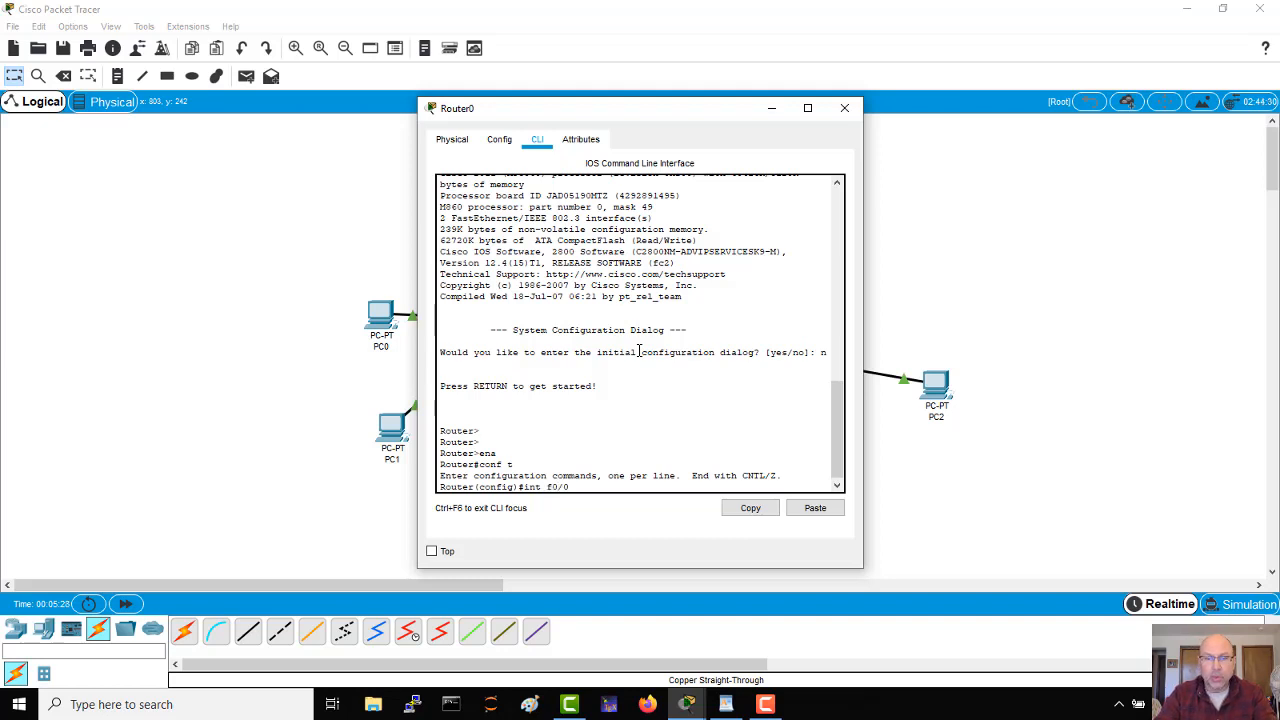
Step: Configure Router0's f0/0 interface with IP address 192.168.1.254 and mask 255.255.255.0, and enable it with "no shut"
key("Return")
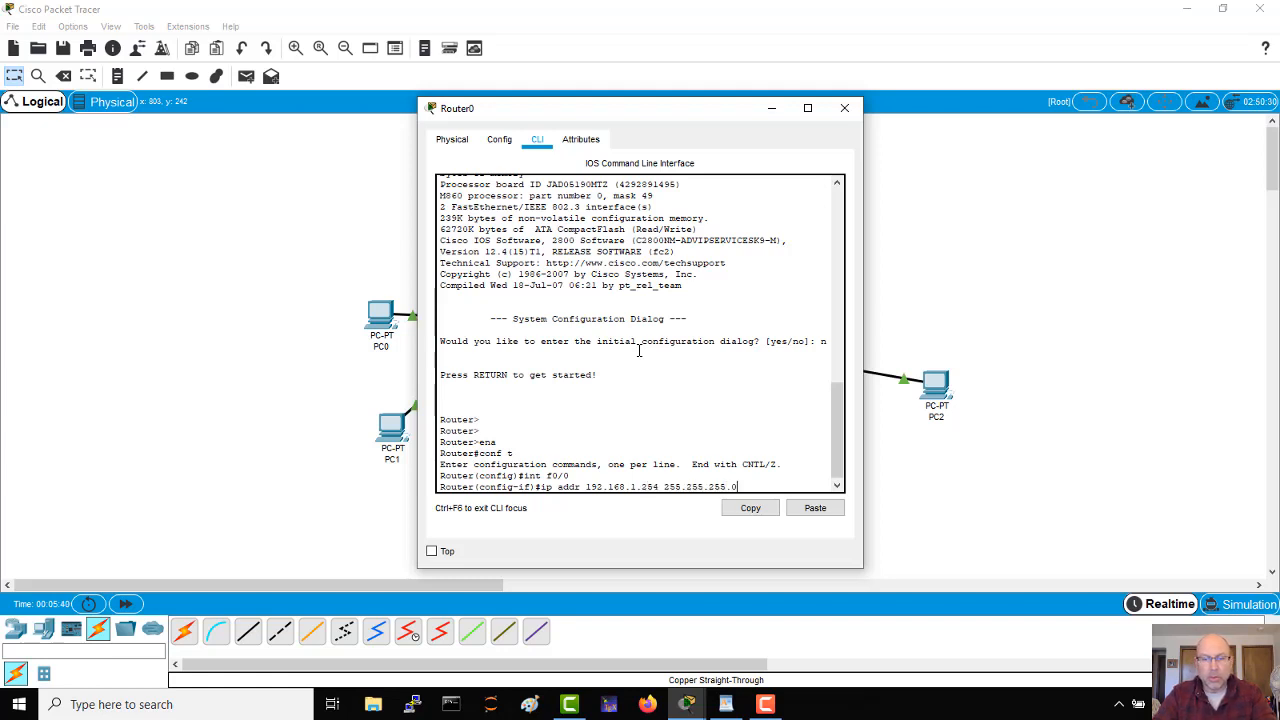
key("Return")
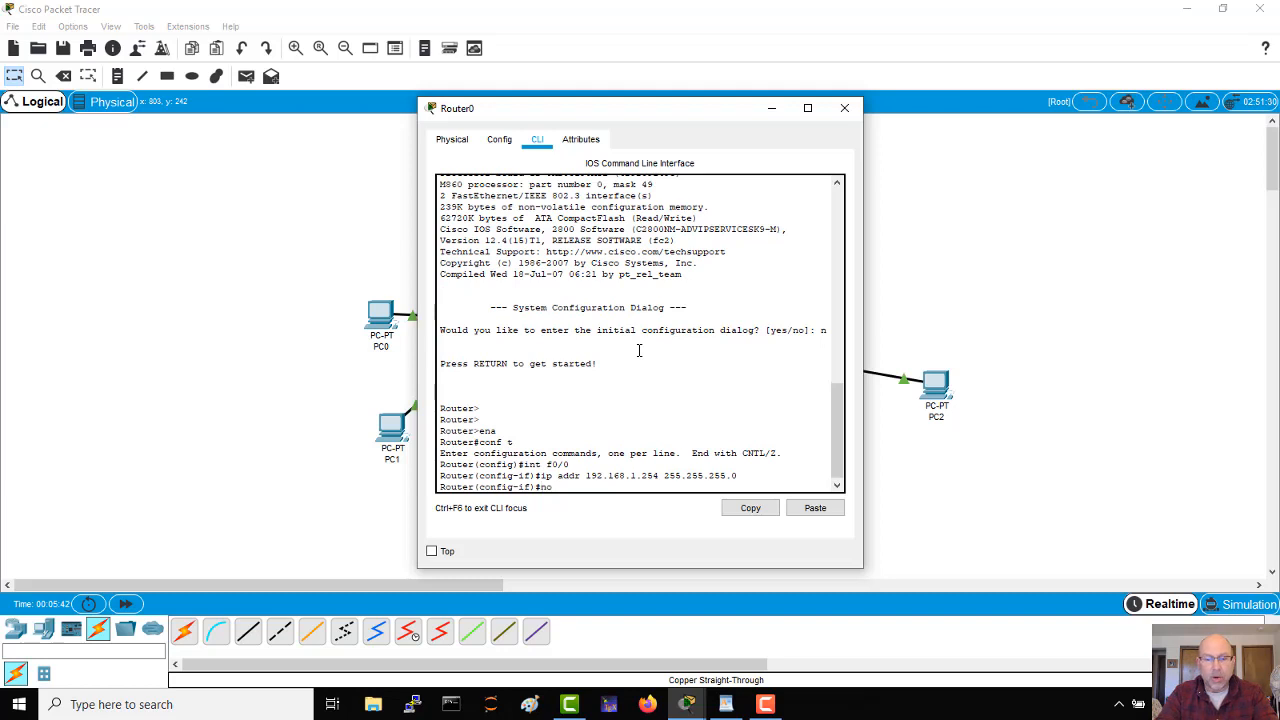
type("no shut")
key("Return")
key("Return")
key("Return")
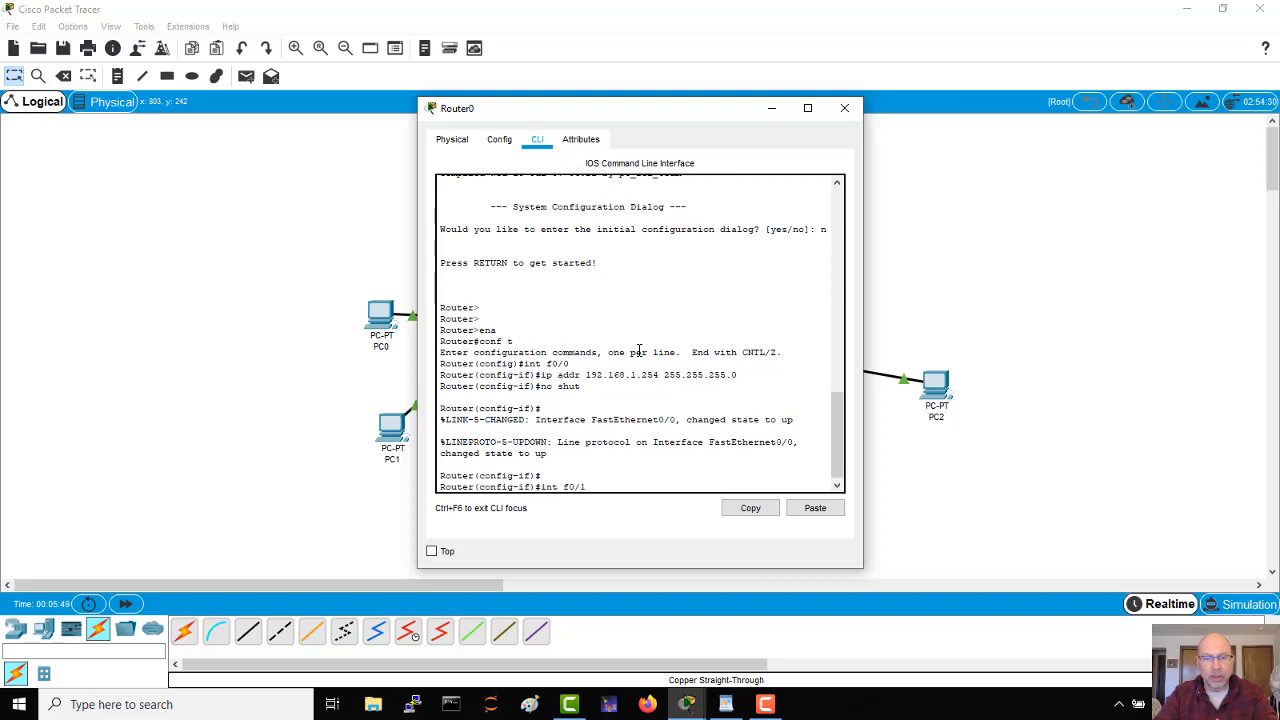
Step: Enter interface f0/1 on Router0 and assign it IP address 192.168.2.254 with mask 255.255.255.0
type("int f0/1")
key("Return")
key("Return")
key("Return")
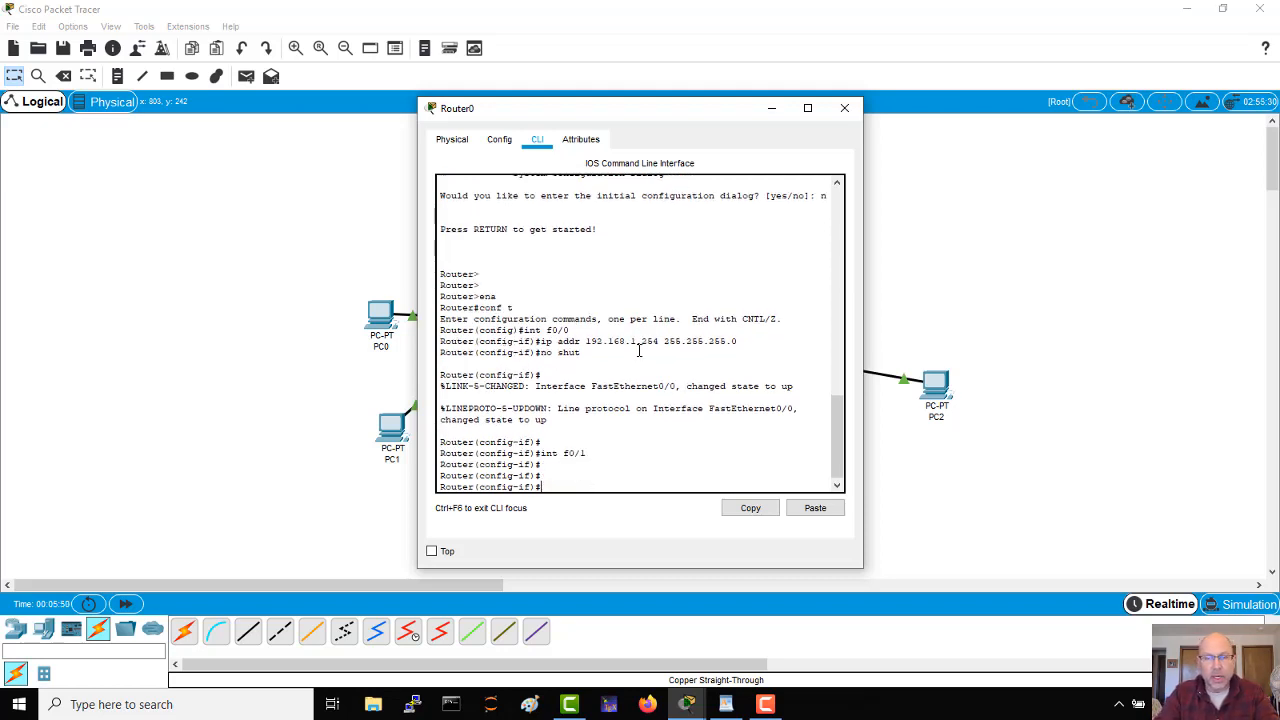
key("Up")
key("Up")
key("Up")
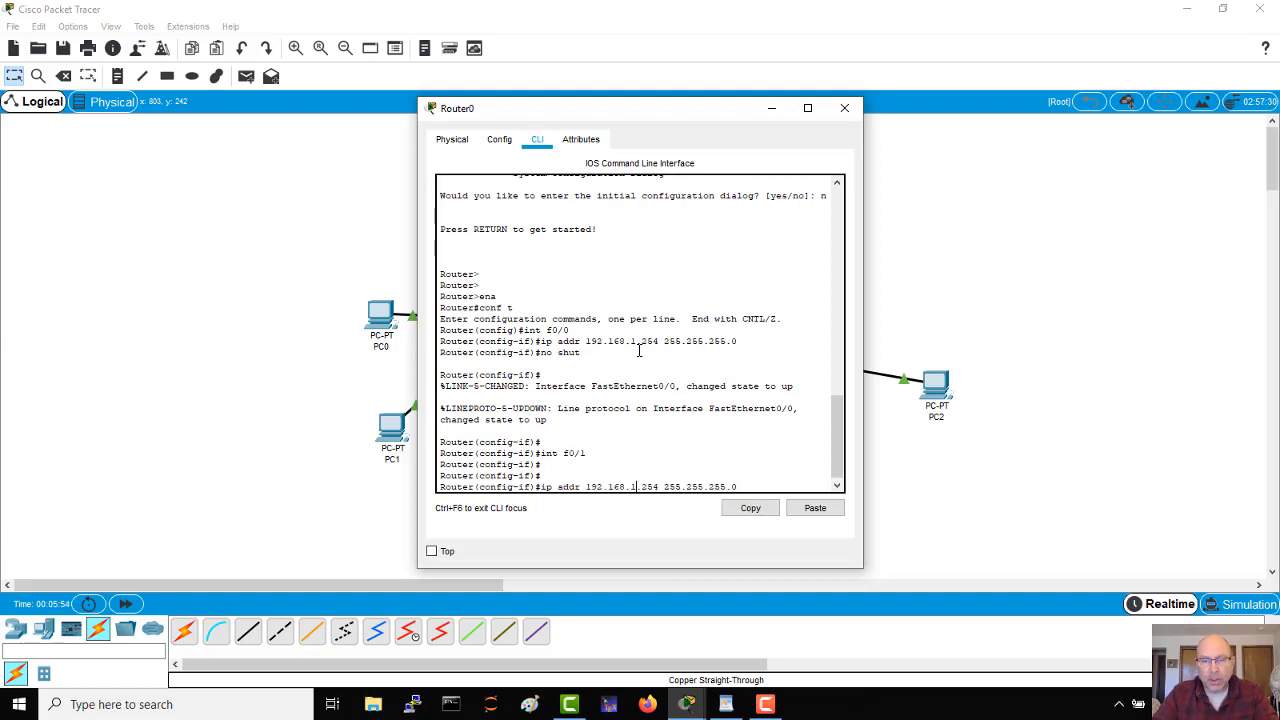
key("Return")
key("Return")
key("Return")
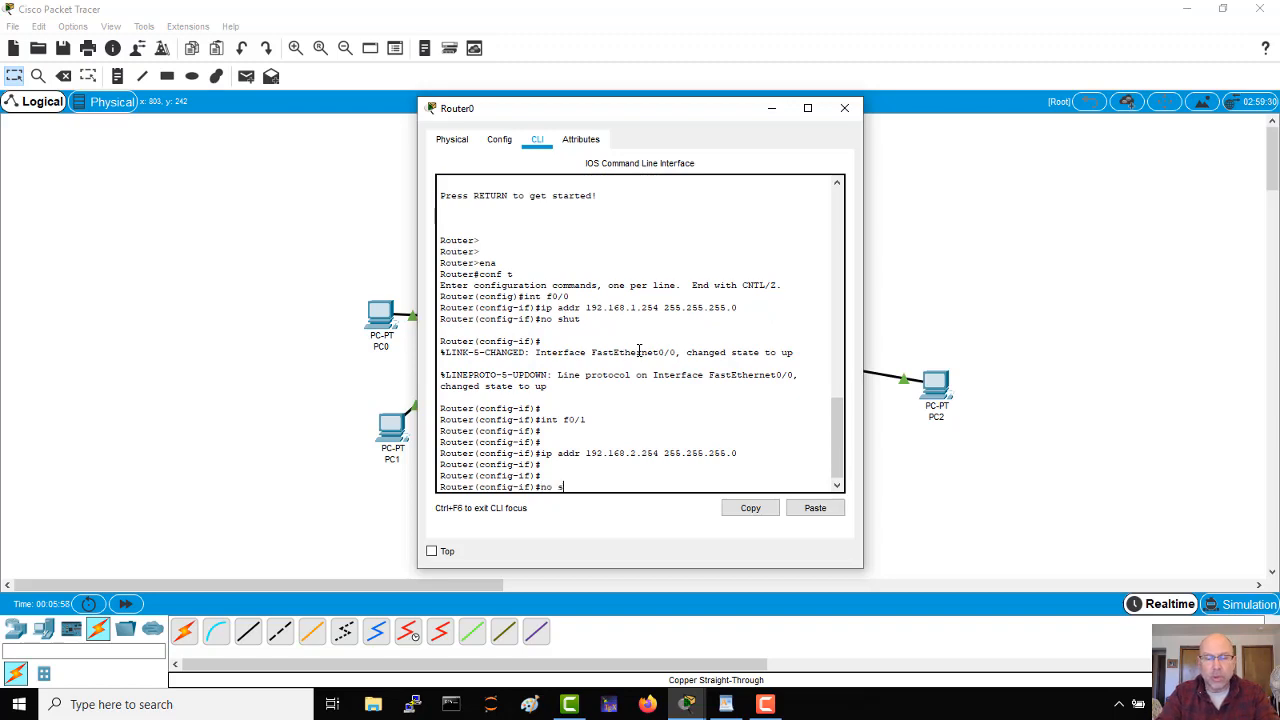
Step: Enable Router0's f0/1 interface with "no shut" and close the router's window
key("Return")
key("Return")
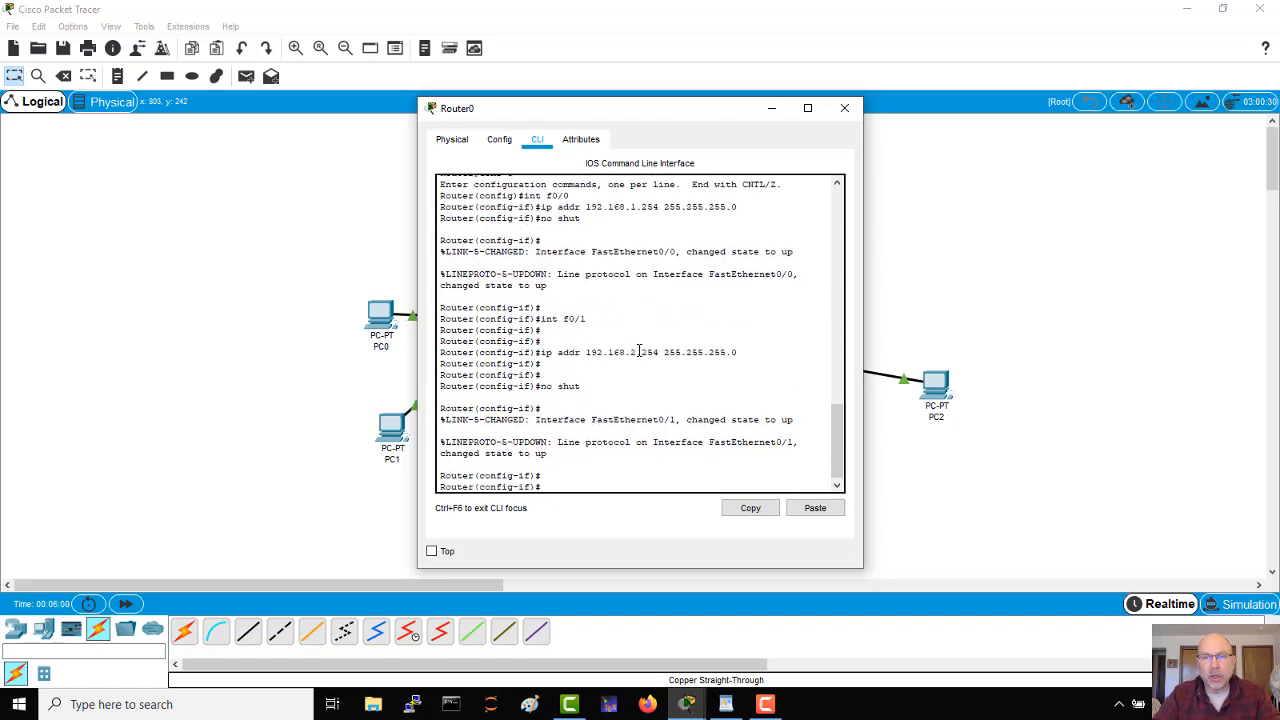
left_click_drag(701, 118, 882, 104)
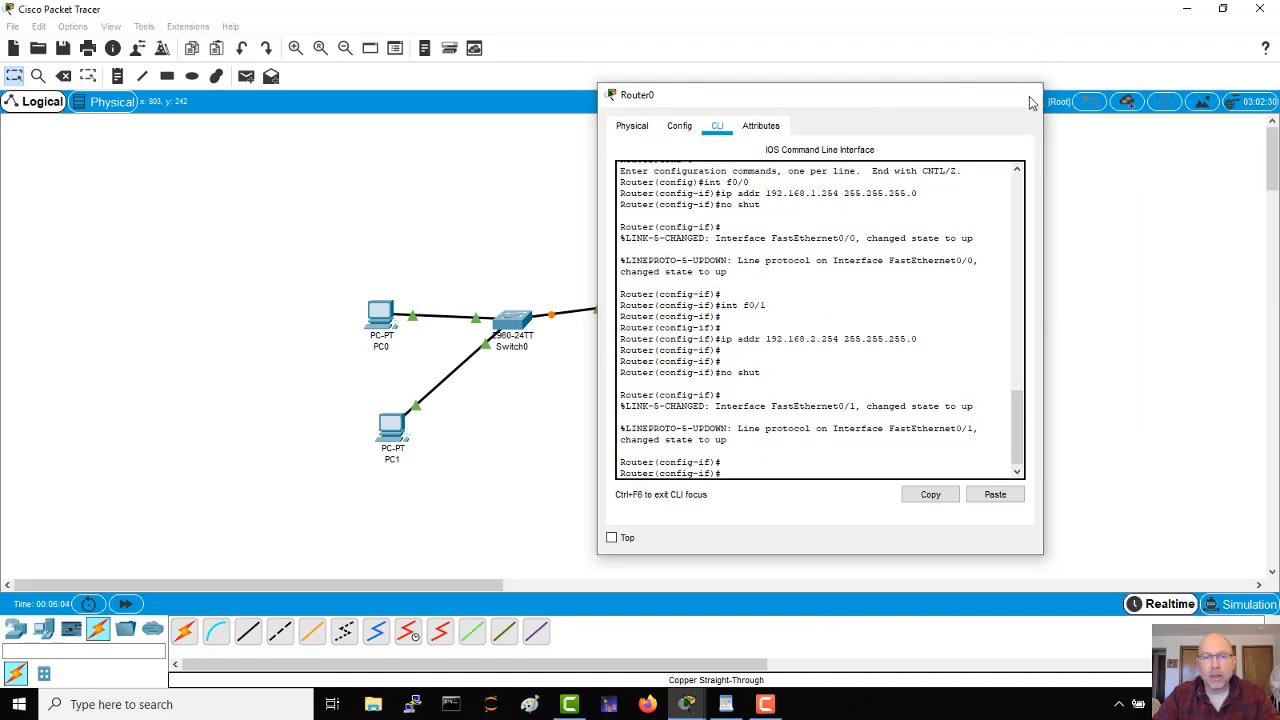
left_click(1030, 98)
Step: Give PC0's FastEthernet0 the static IP address 192.168.1.1 with subnet mask 255.255.255.0
left_click(380, 318)
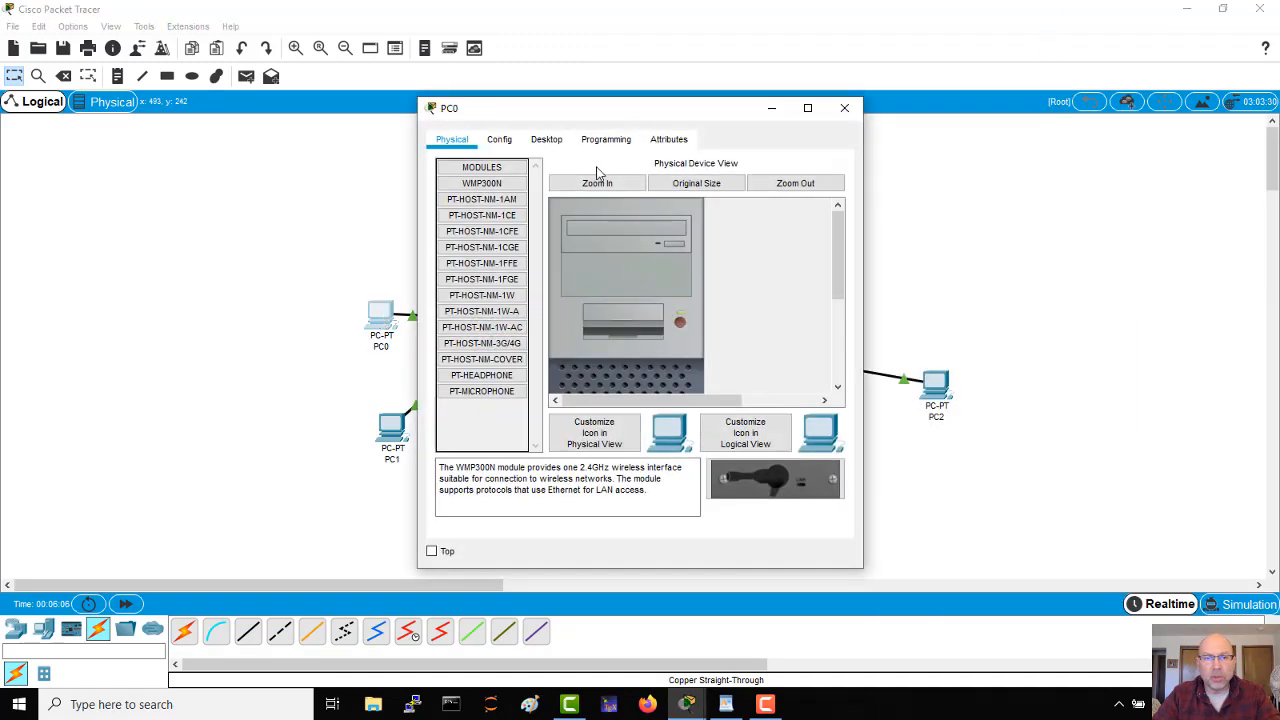
left_click(497, 145)
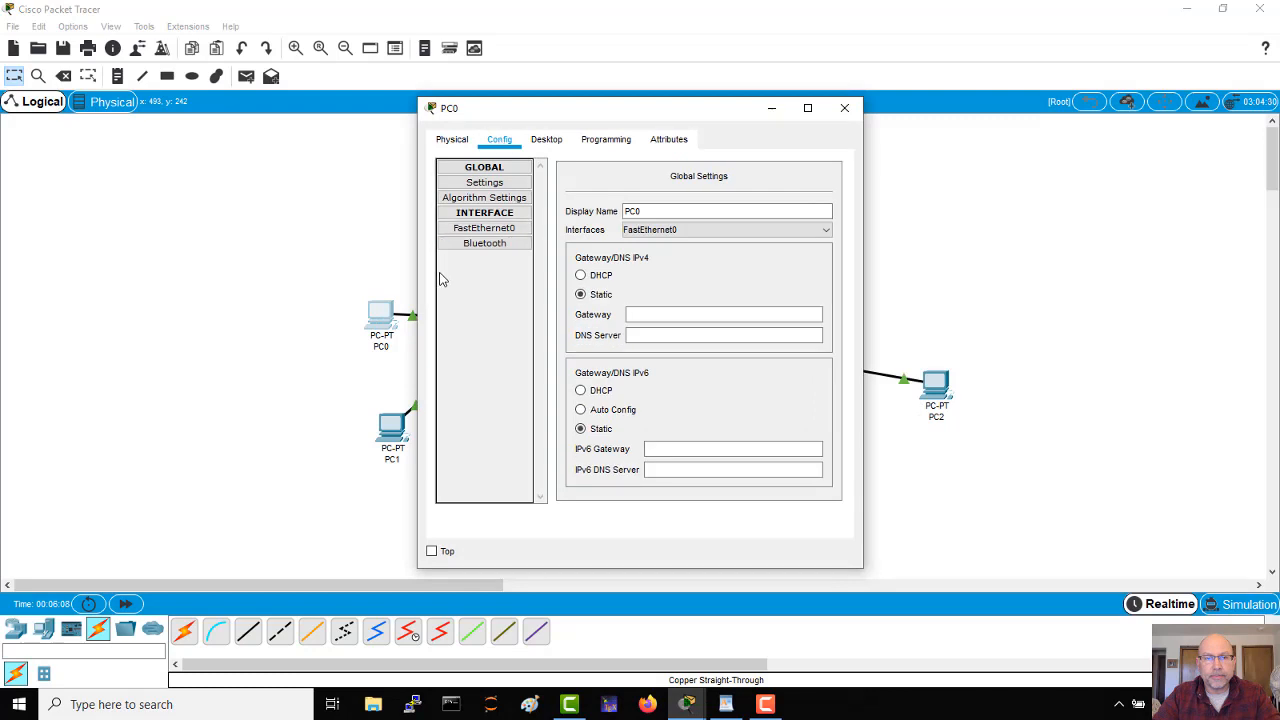
left_click(485, 229)
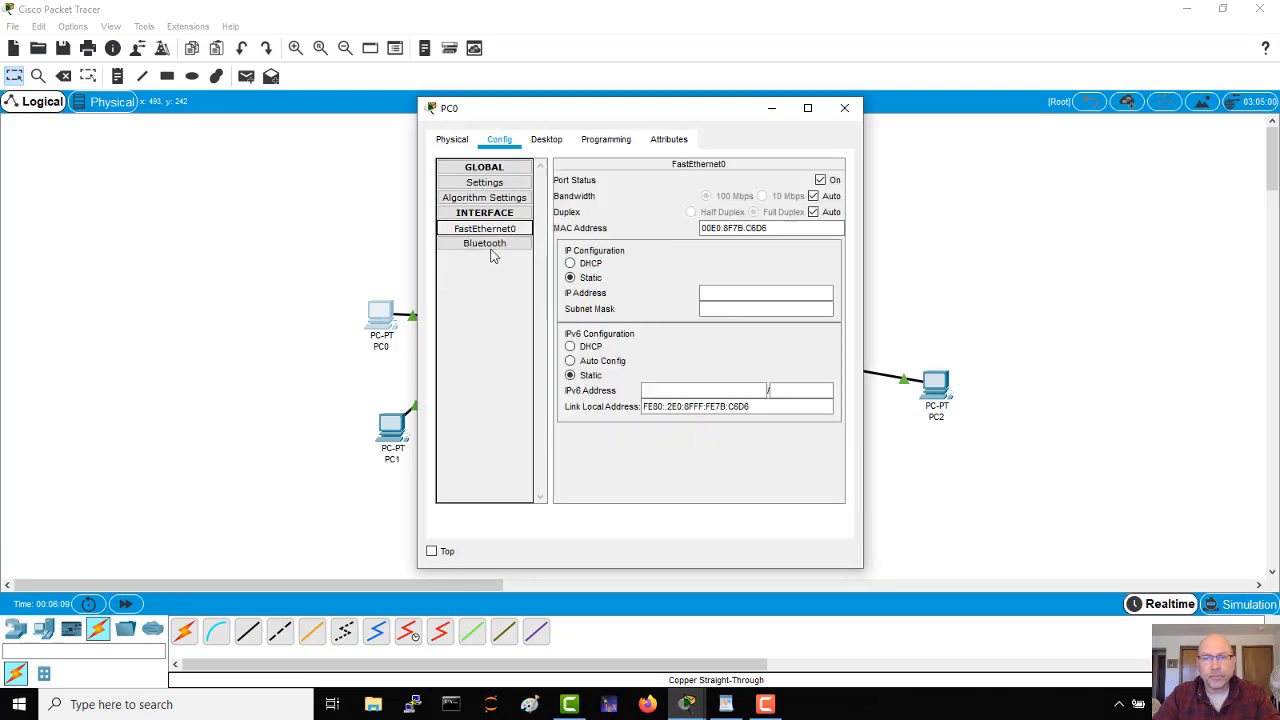
left_click(737, 293)
type("192.1")
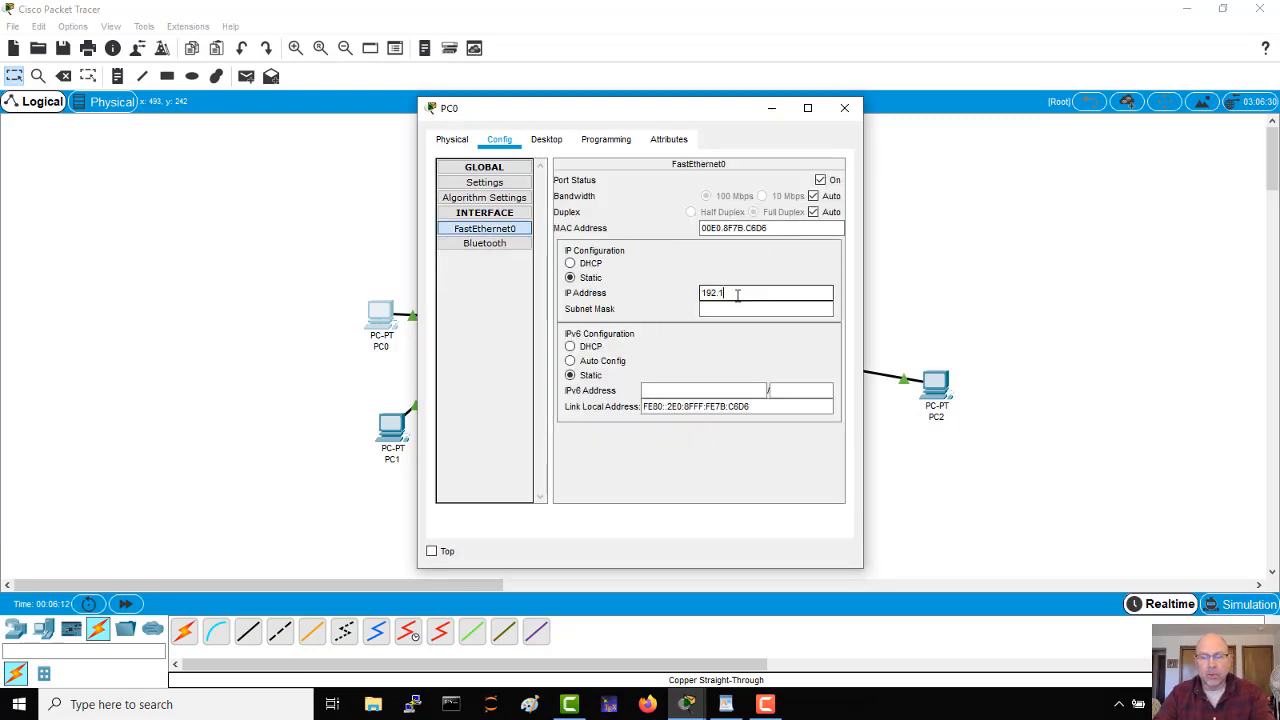
type("68.1.1")
key("Tab")
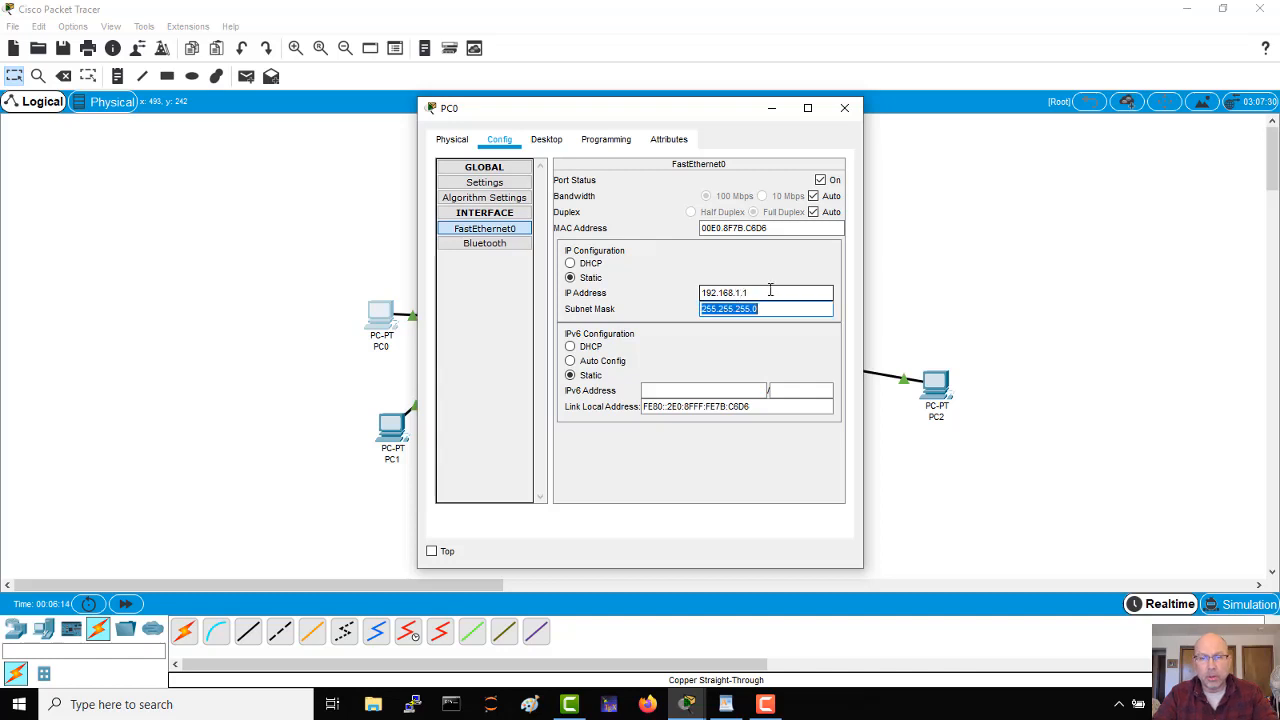
Step: Set PC0's IPv4 default gateway to 192.168.1.254 and close its window
left_click(487, 184)
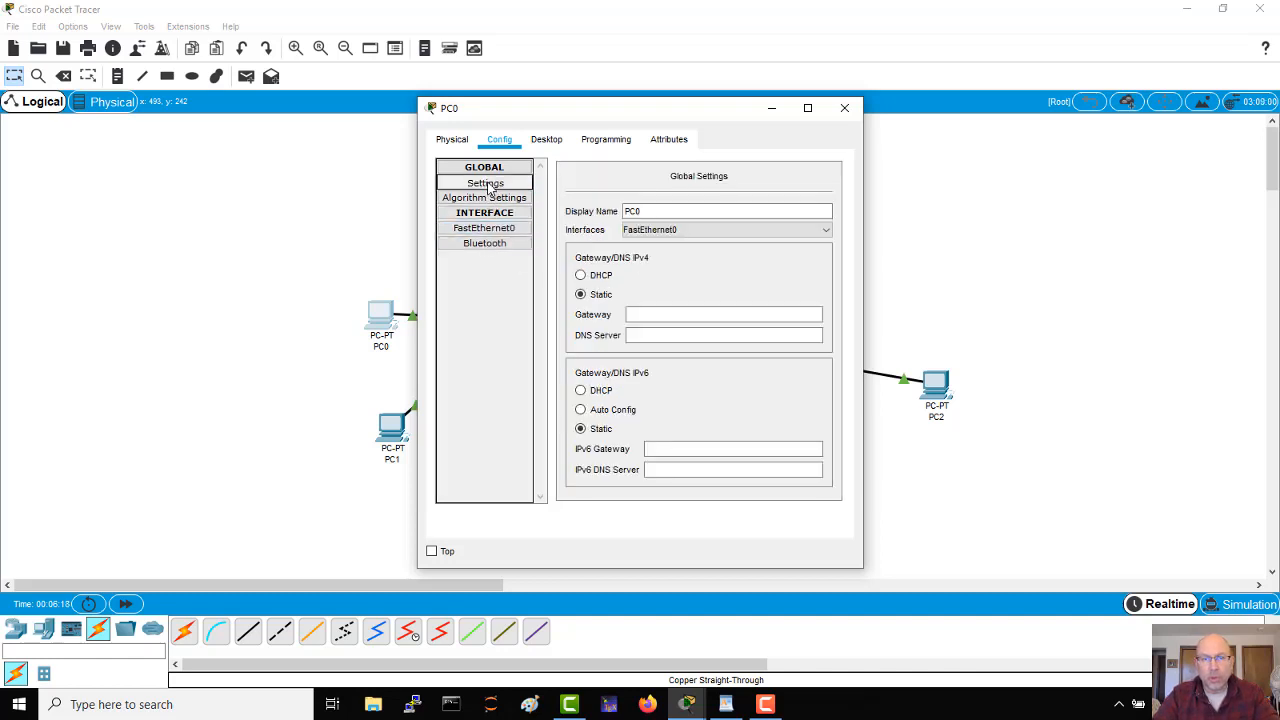
left_click(667, 316)
type("192")
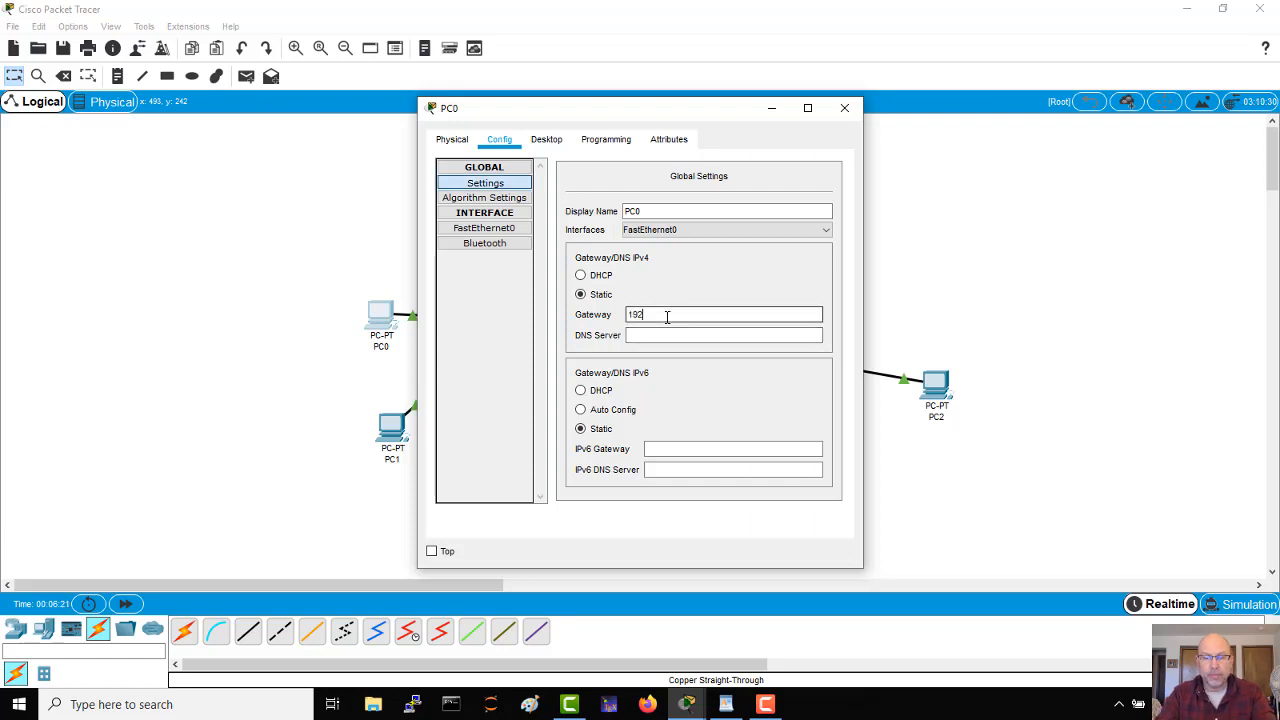
type(".168.1.2")
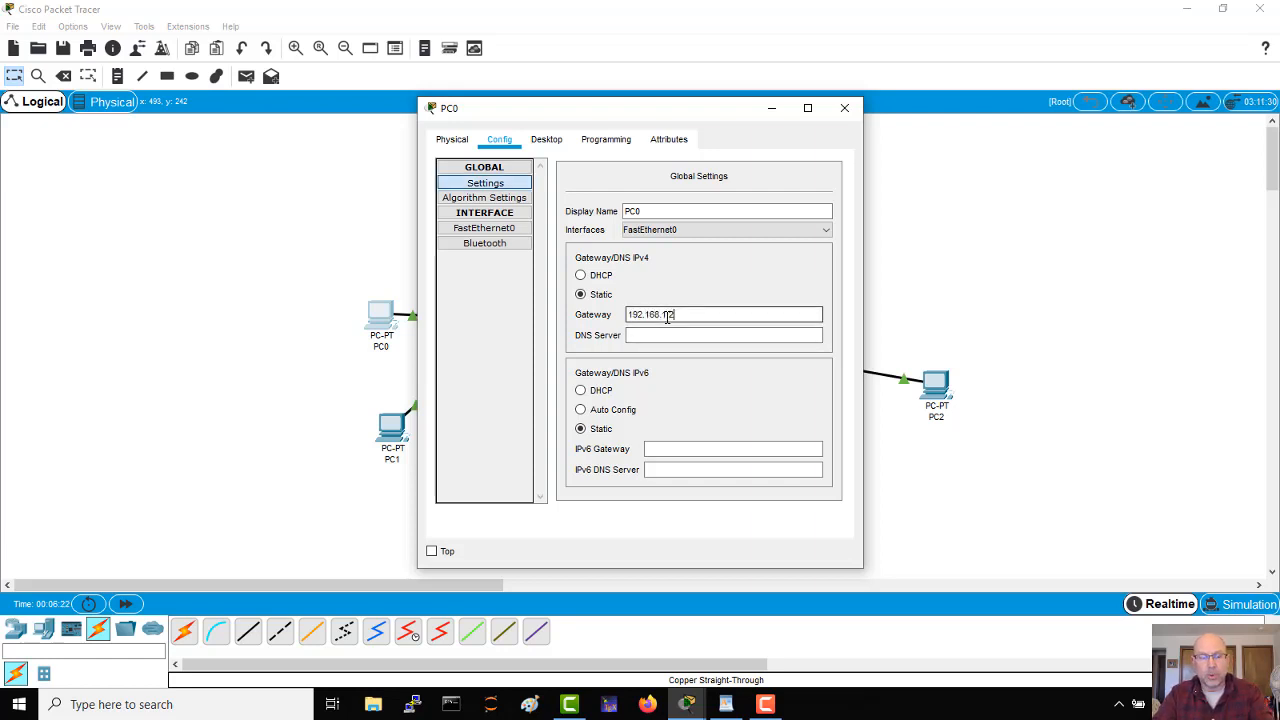
type("54")
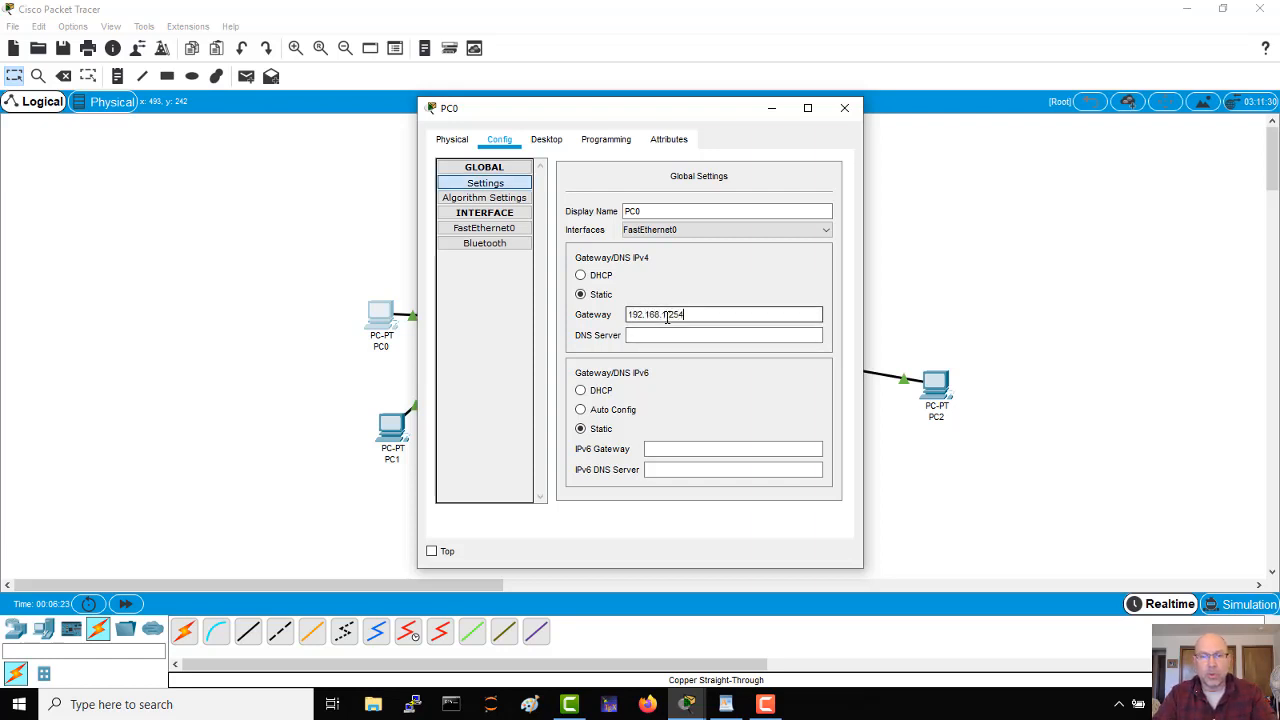
left_click(846, 110)
Step: Give PC1's FastEthernet0 the static IP address 192.168.1.2 with subnet mask 255.255.255.0
left_click(391, 428)
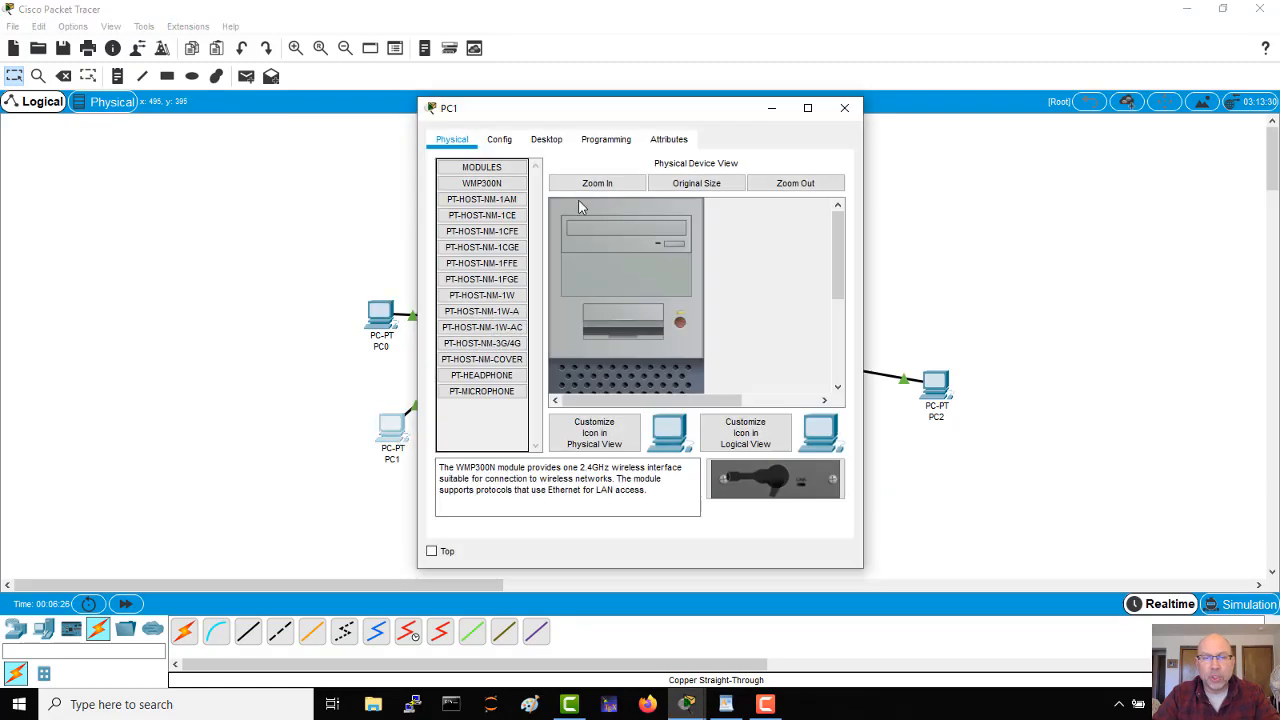
left_click(500, 139)
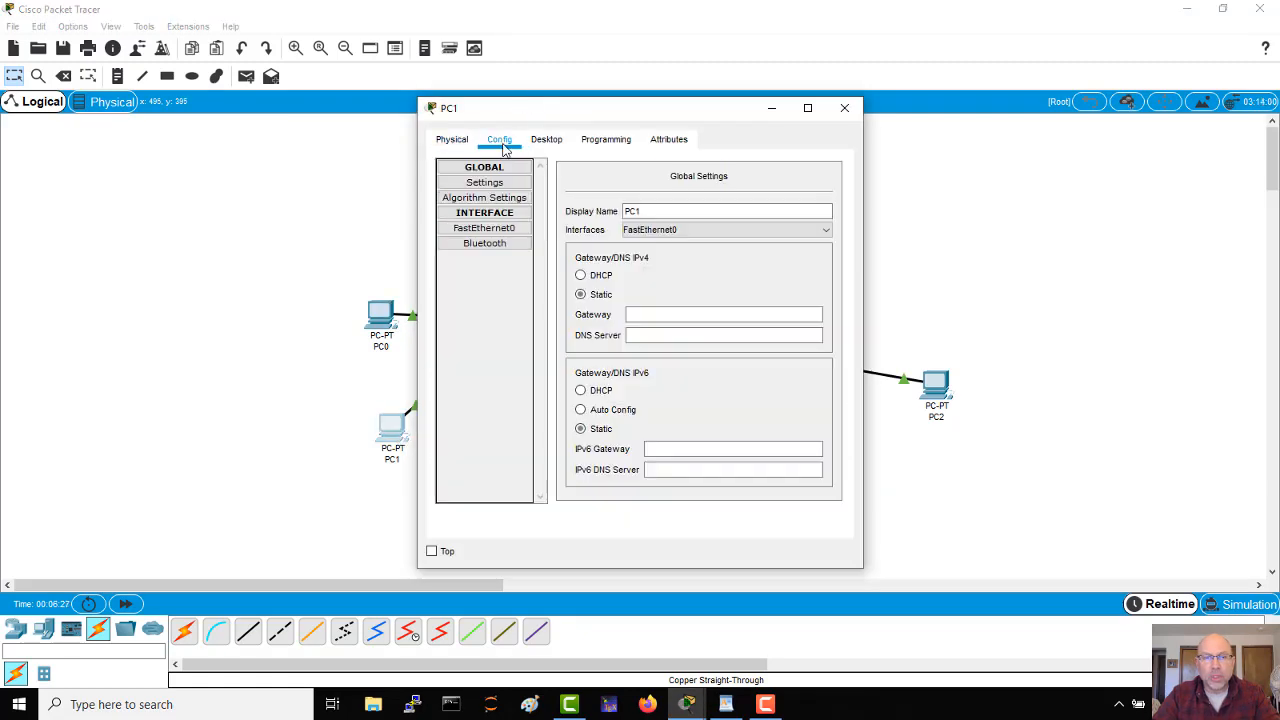
left_click(477, 230)
left_click(728, 295)
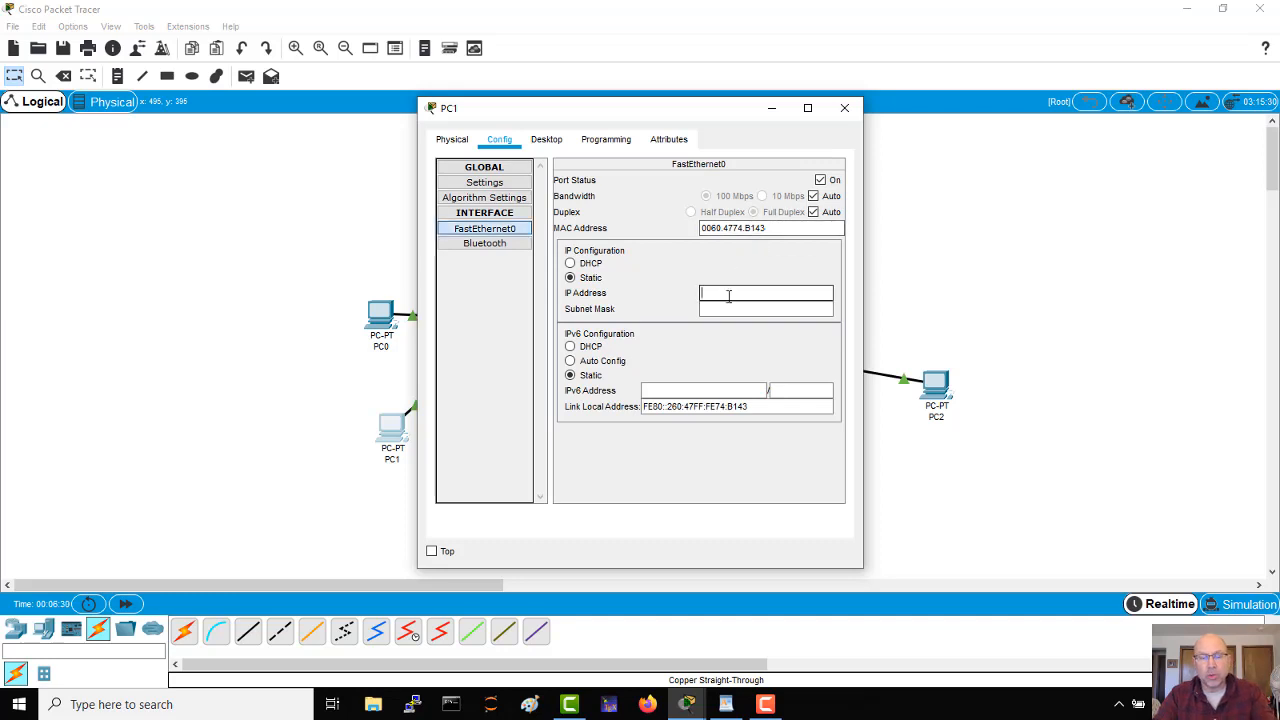
type("192.168")
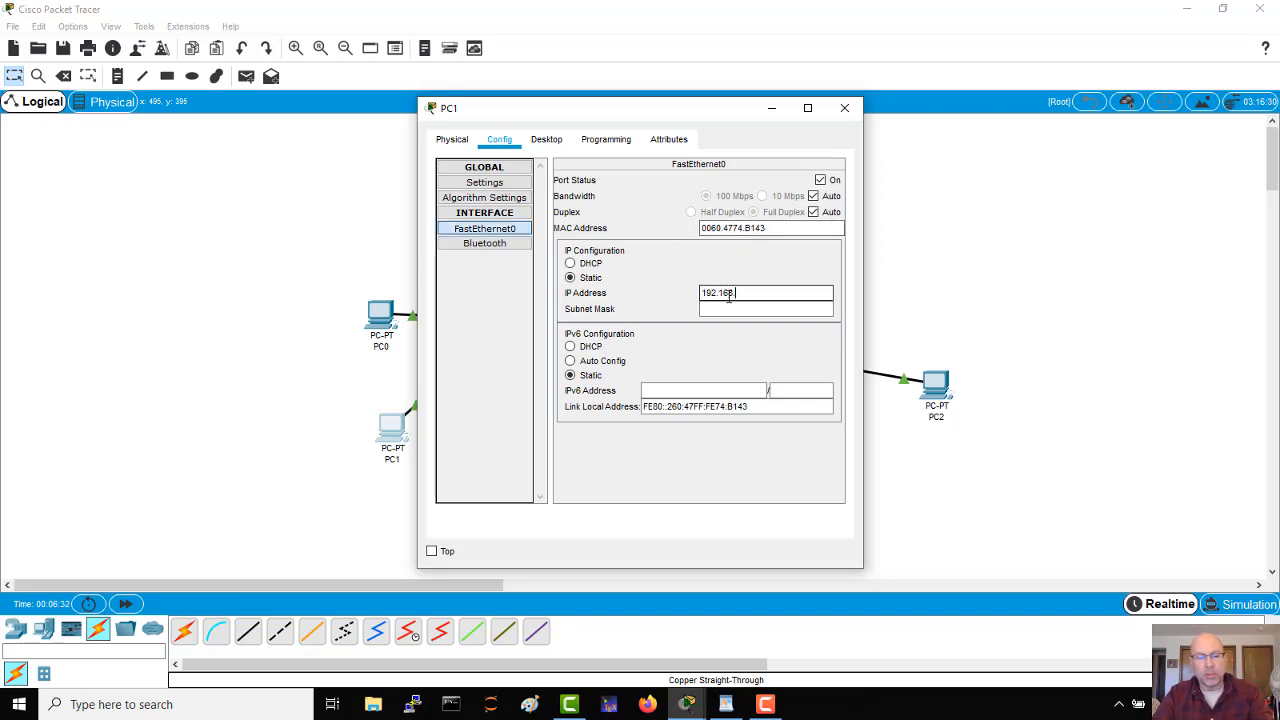
type(".1.2")
key("Tab")
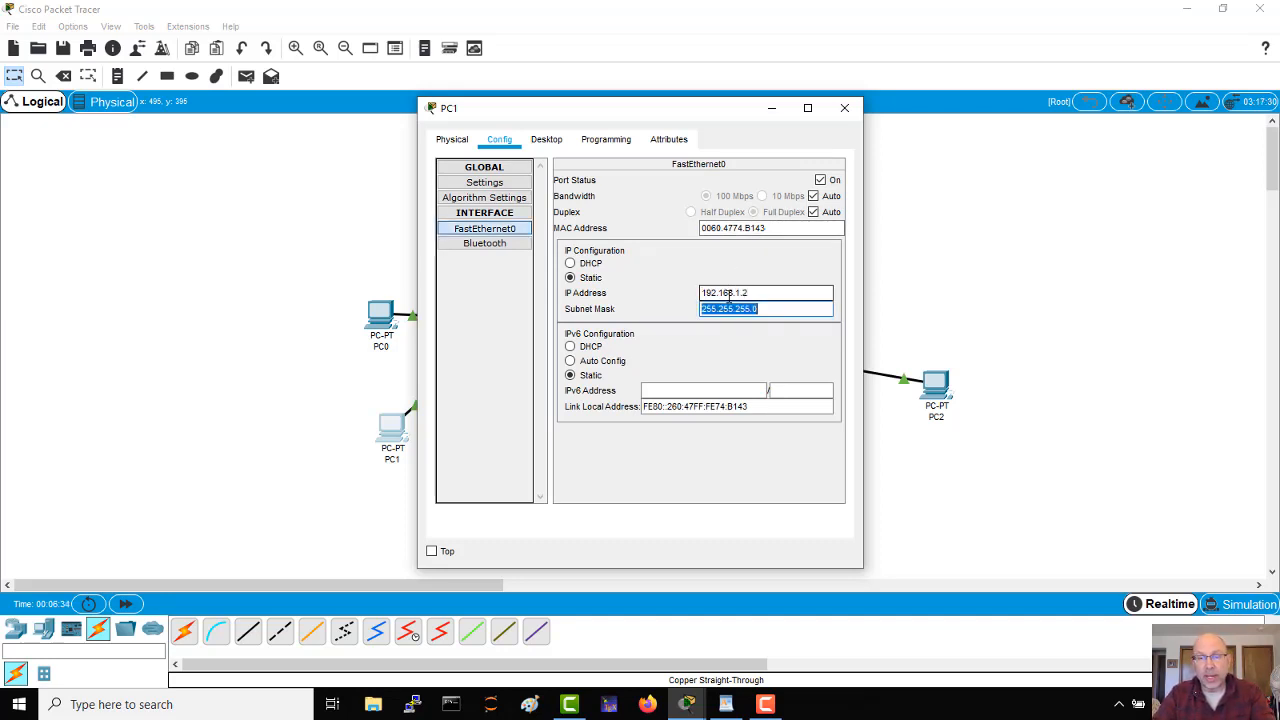
Step: Set PC1's IPv4 default gateway to 192.168.1.254 and close its window
left_click(467, 181)
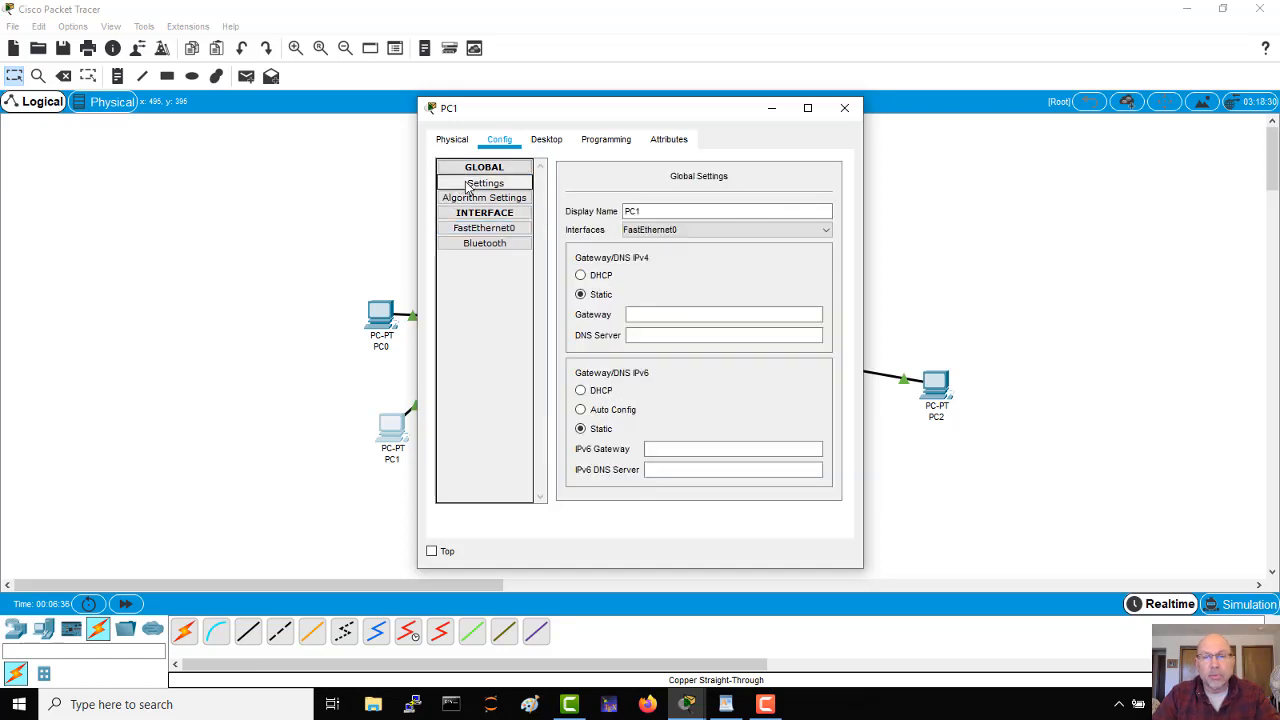
left_click(632, 315)
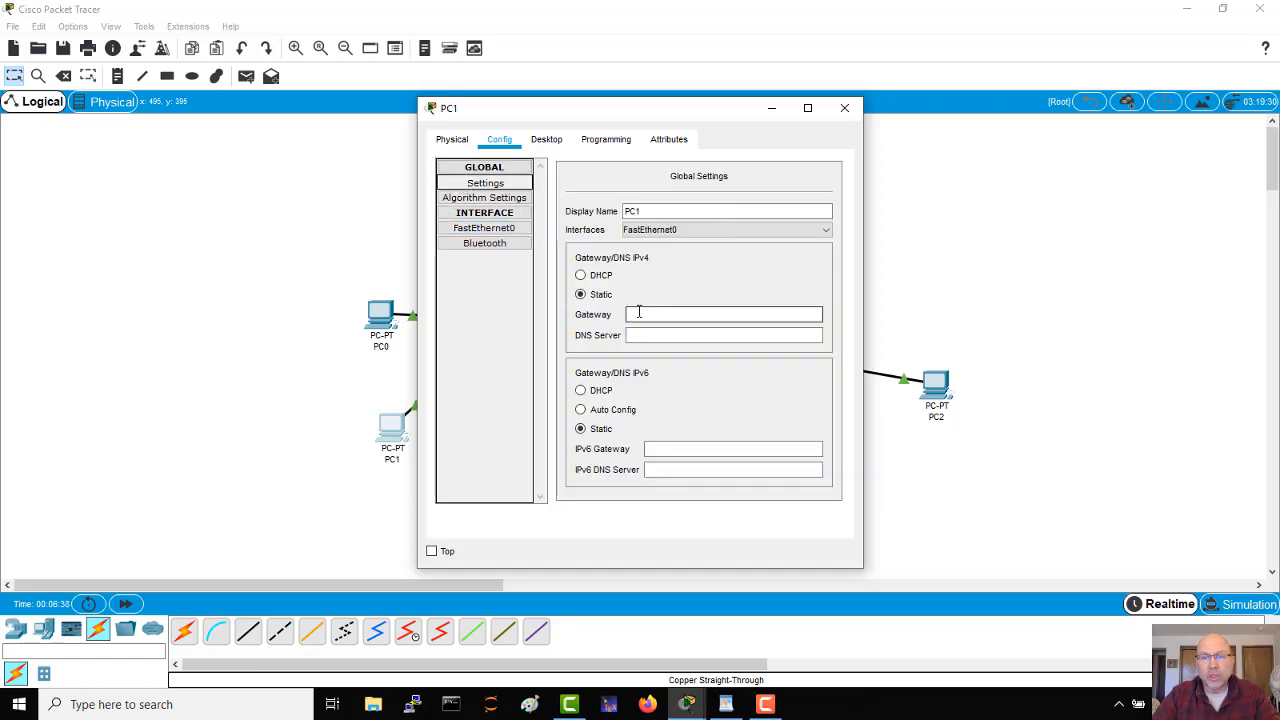
type("192.168.1.254")
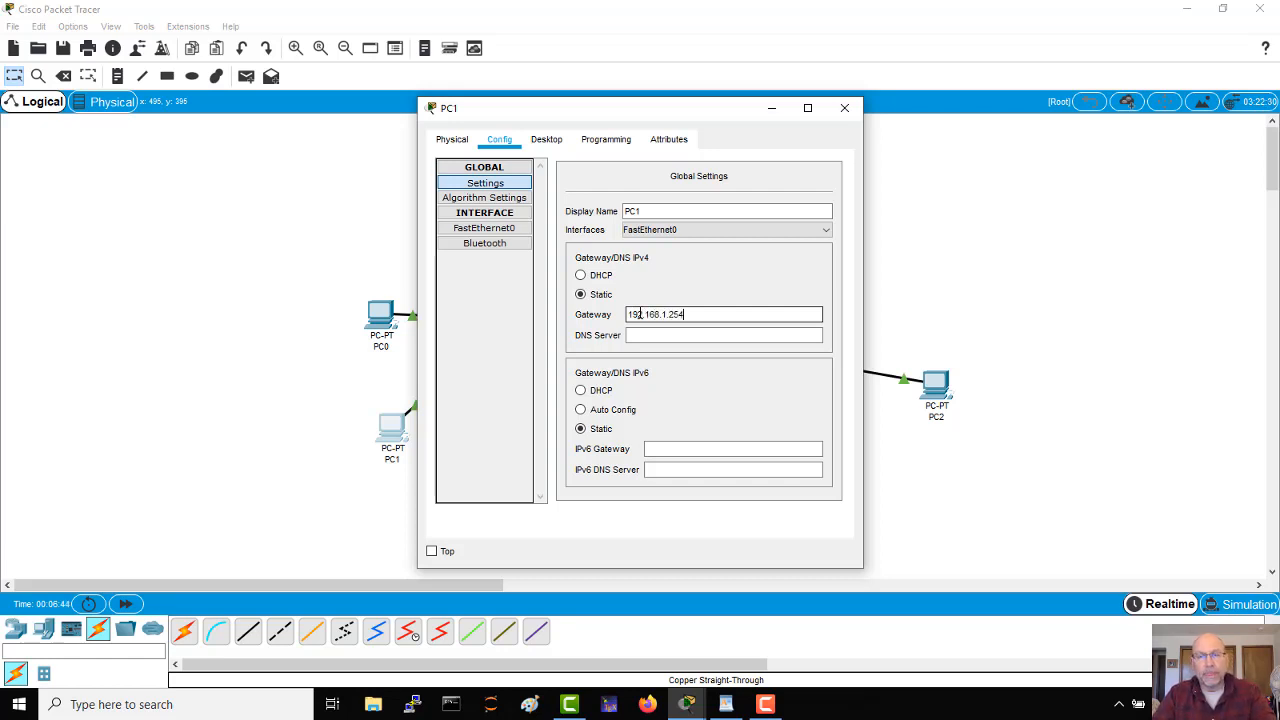
left_click(845, 107)
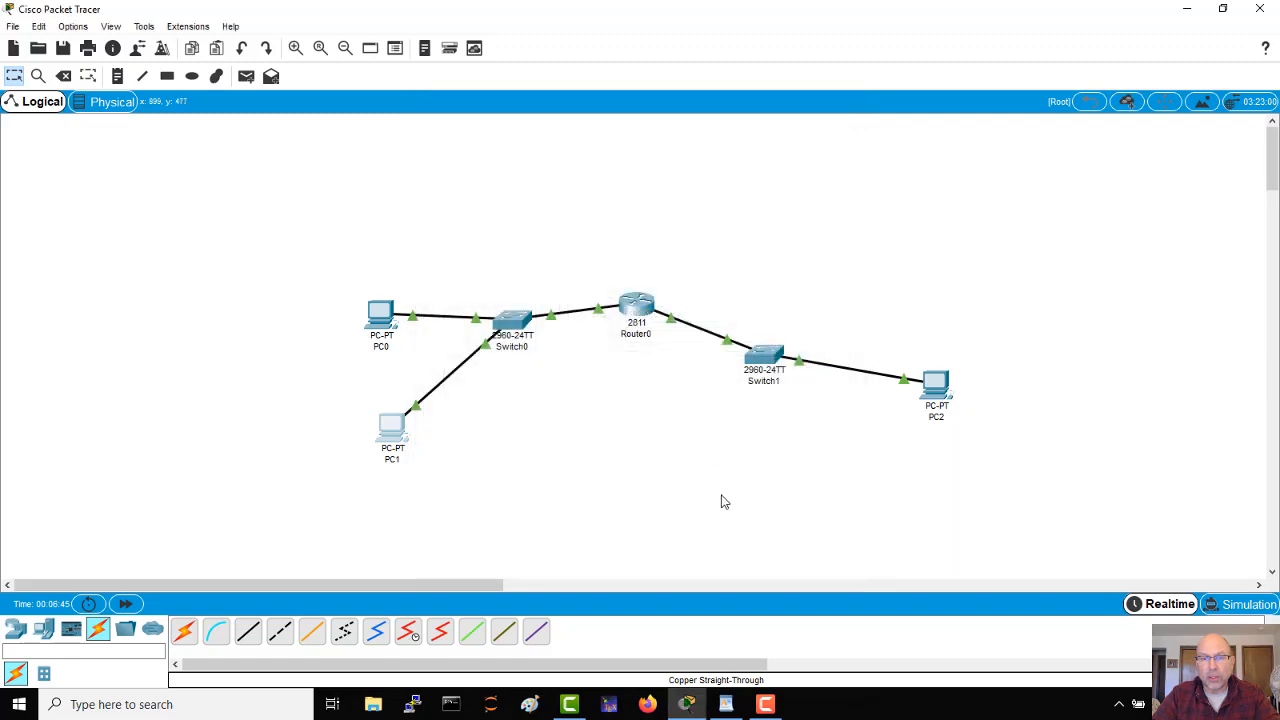
Step: Give PC2's FastEthernet0 the static IP address 192.168.2.1 with subnet mask 255.255.255.0, and recheck the mask
left_click(924, 387)
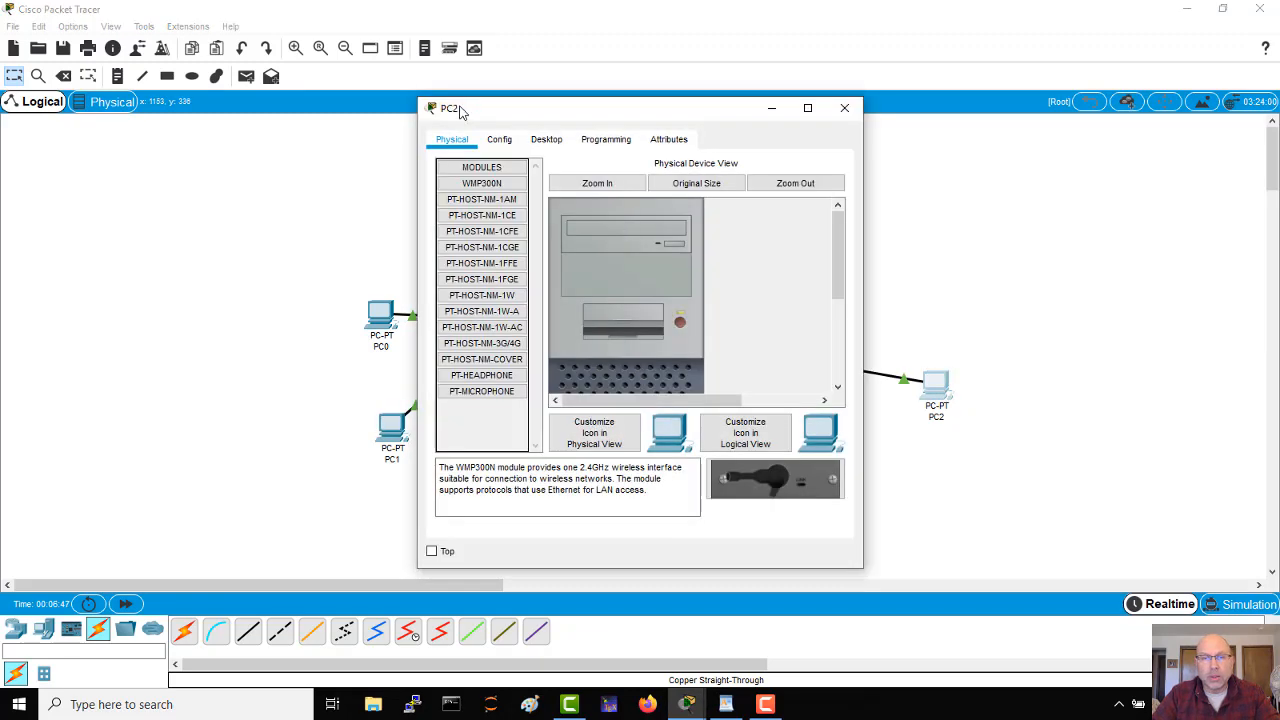
left_click(499, 140)
left_click(481, 236)
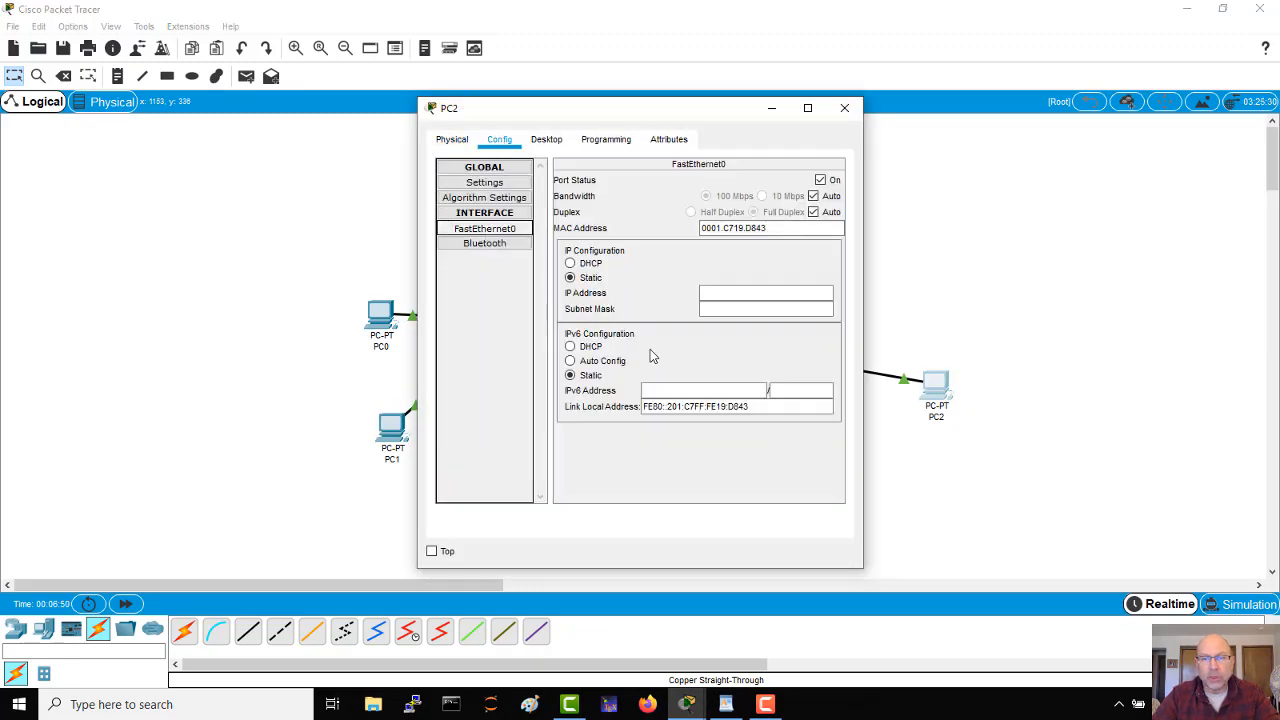
left_click(724, 292)
type("19")
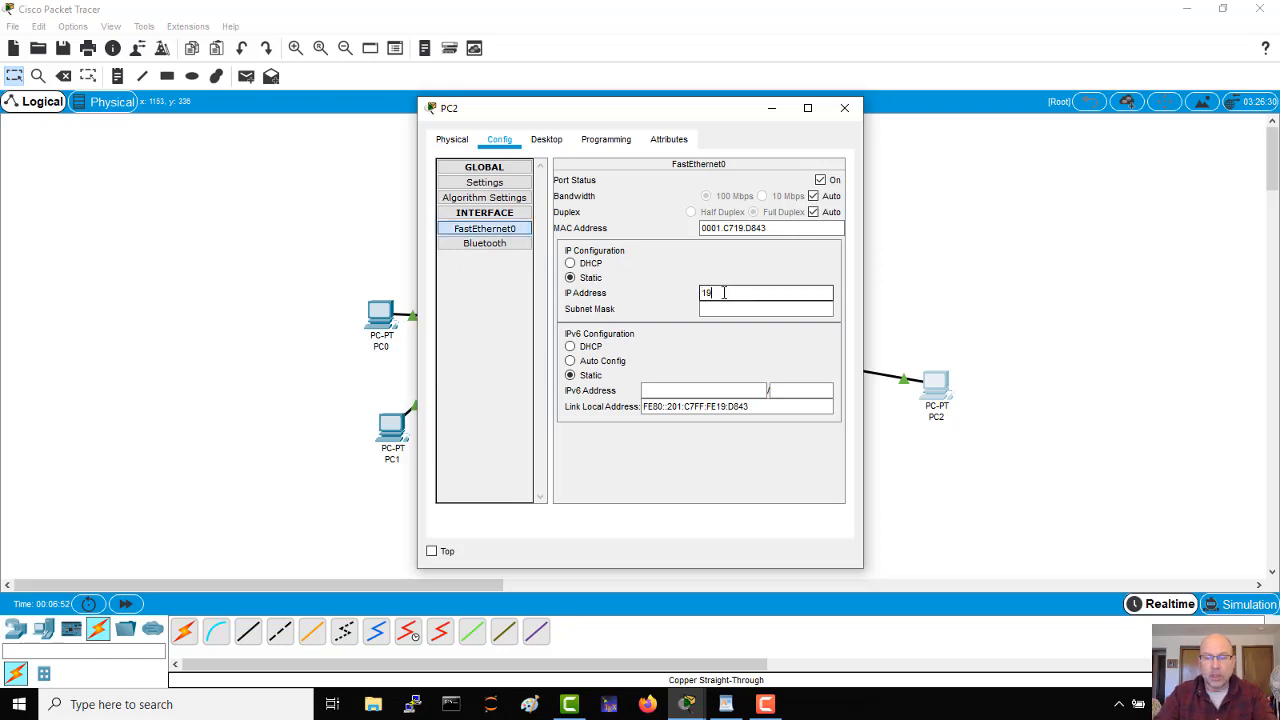
type("2.168.2.1")
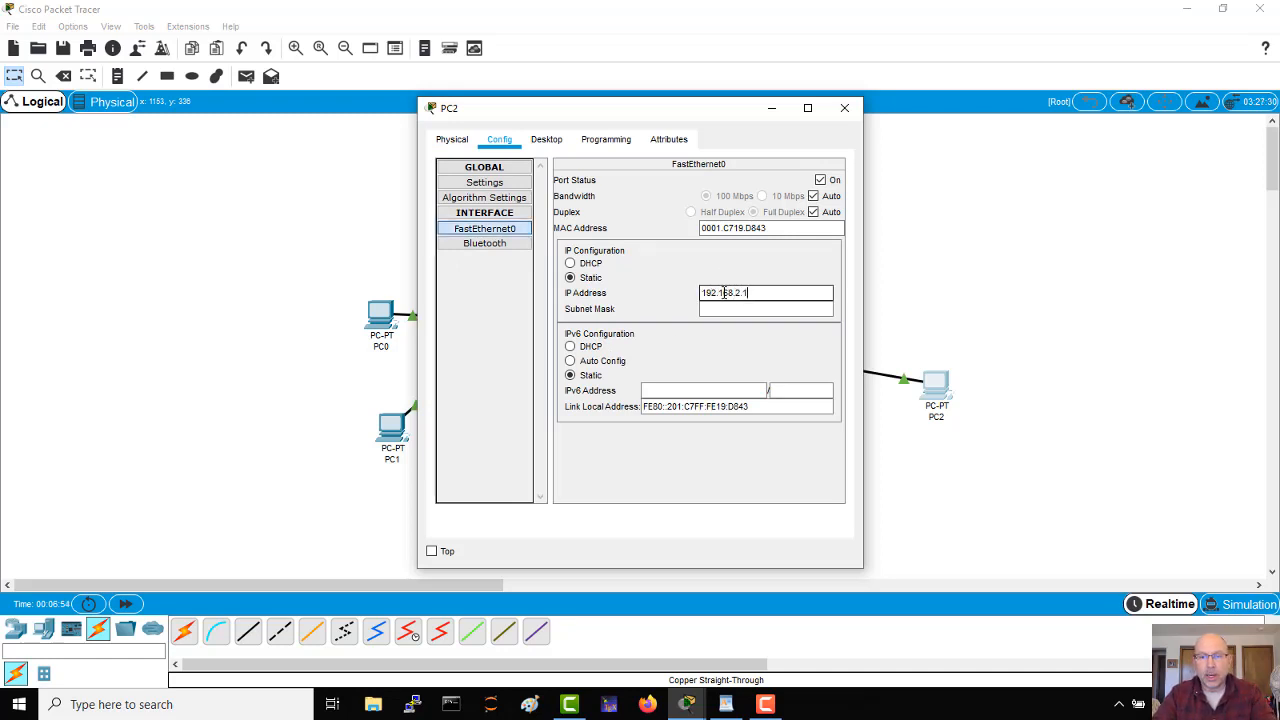
key("Tab")
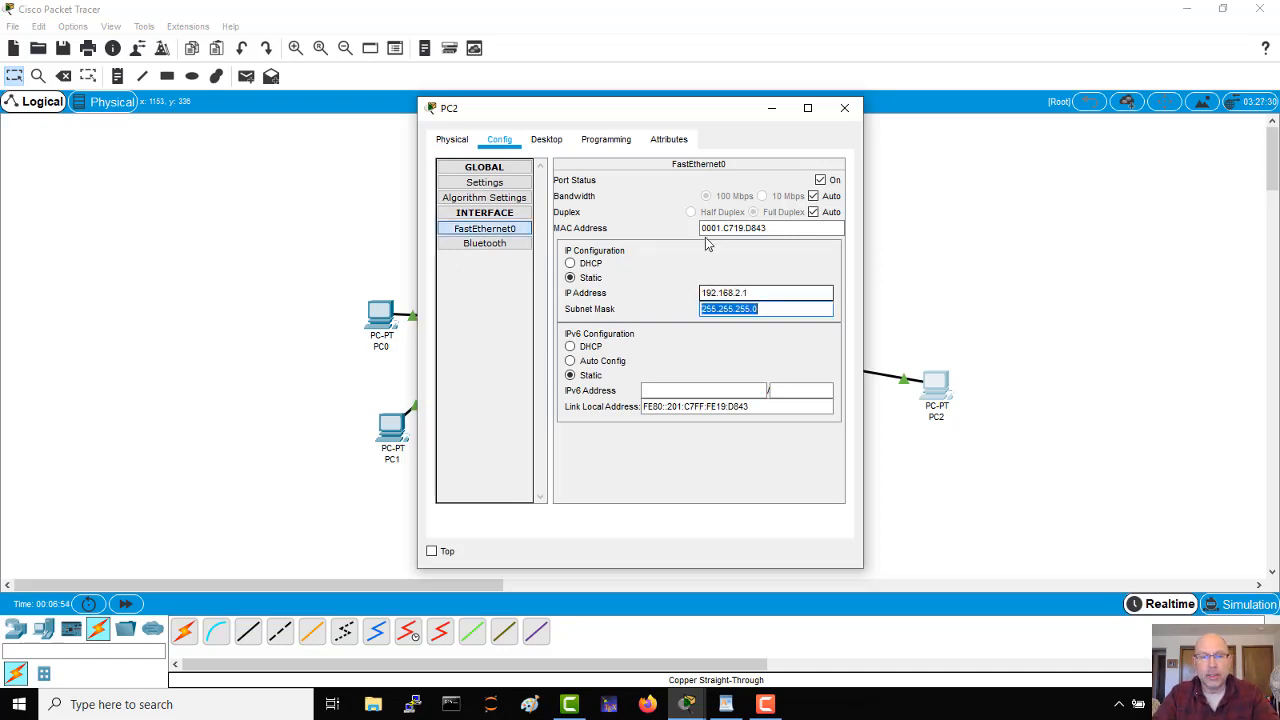
left_click(486, 185)
left_click(484, 228)
left_click(759, 308)
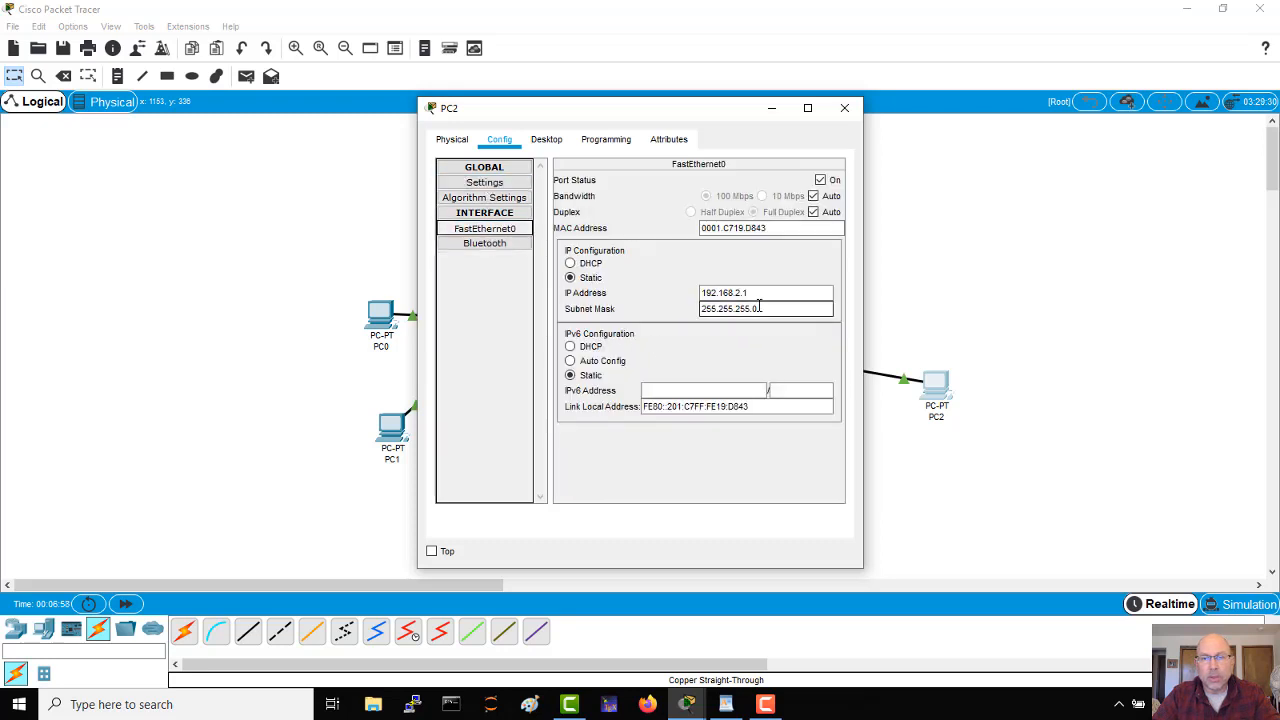
Step: Set PC2's IPv4 default gateway to 192.168.2.254
left_click(473, 187)
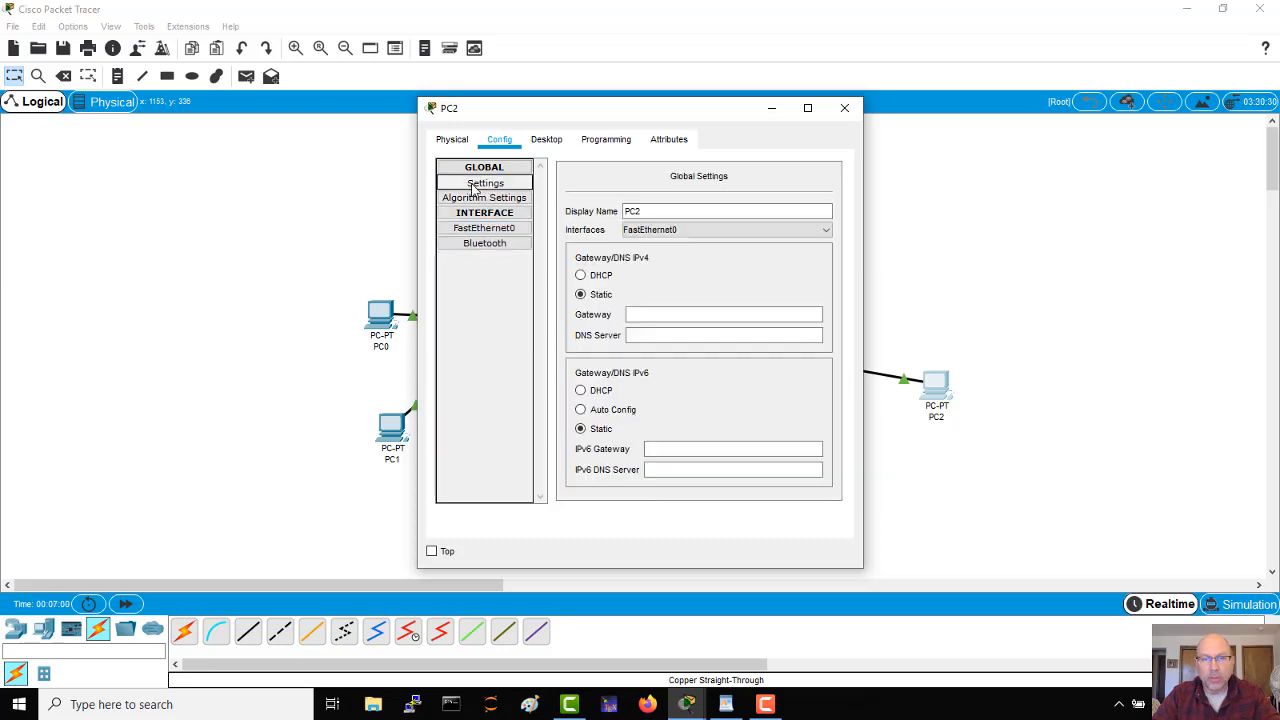
left_click(656, 314)
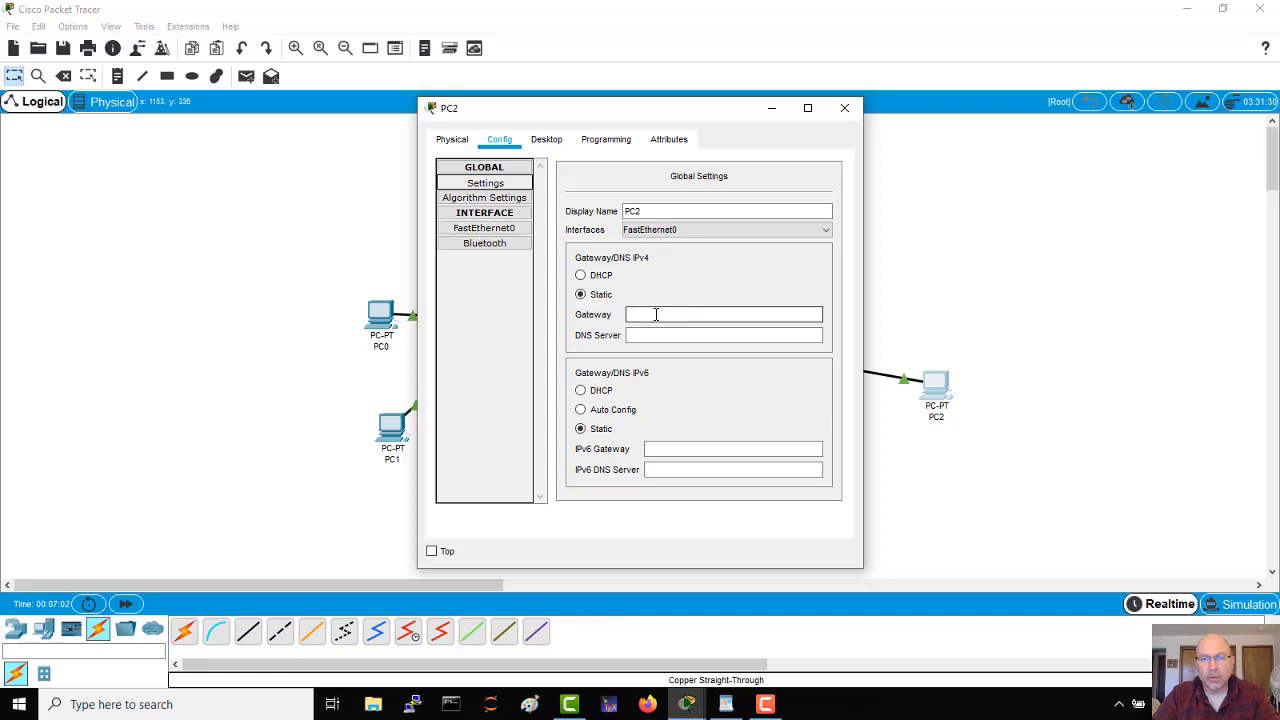
type("192.1")
type("68.2.254")
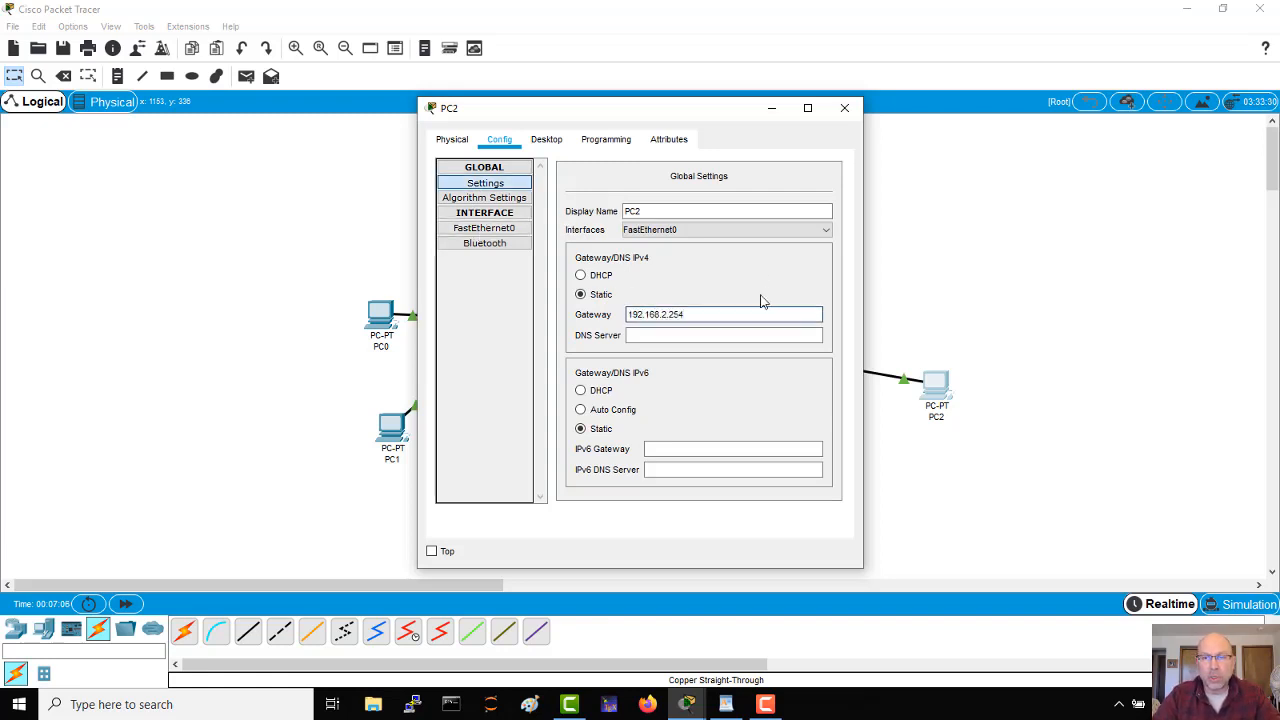
Step: Close PC2's window, ping 192.168.1.2 from PC0's Command Prompt, and interrupt the ping before it completes
left_click(845, 107)
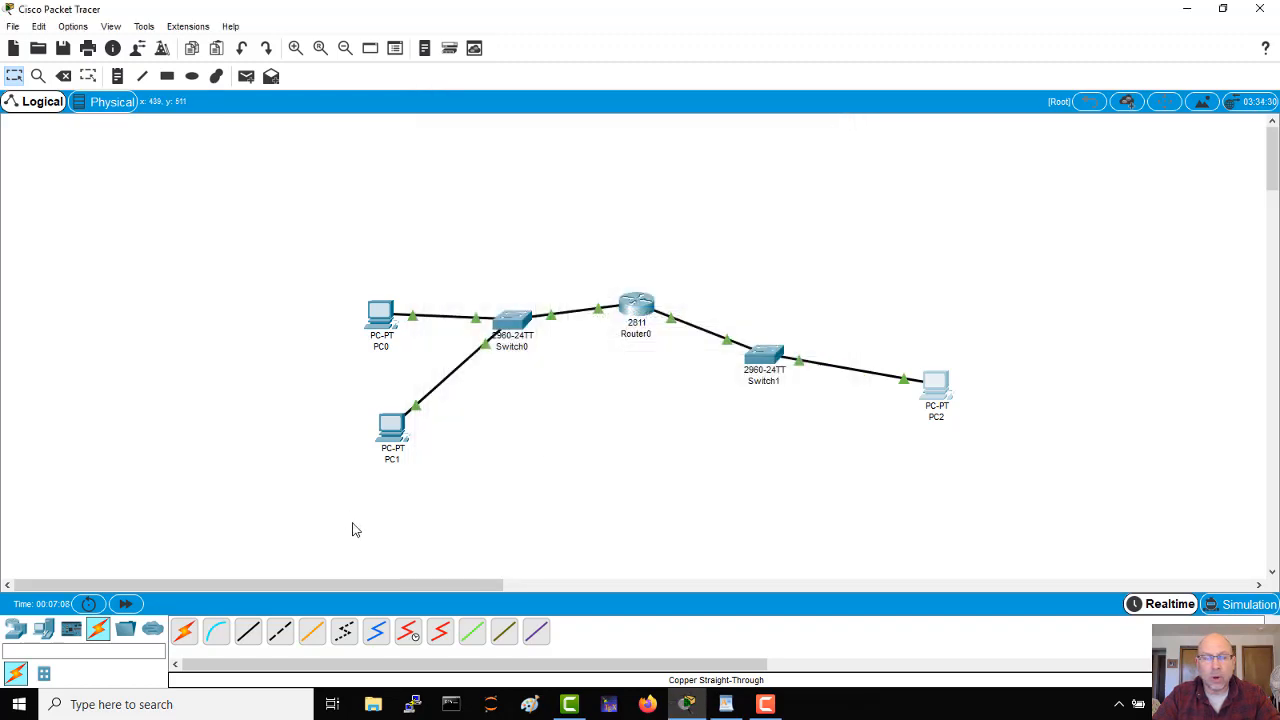
left_click(384, 316)
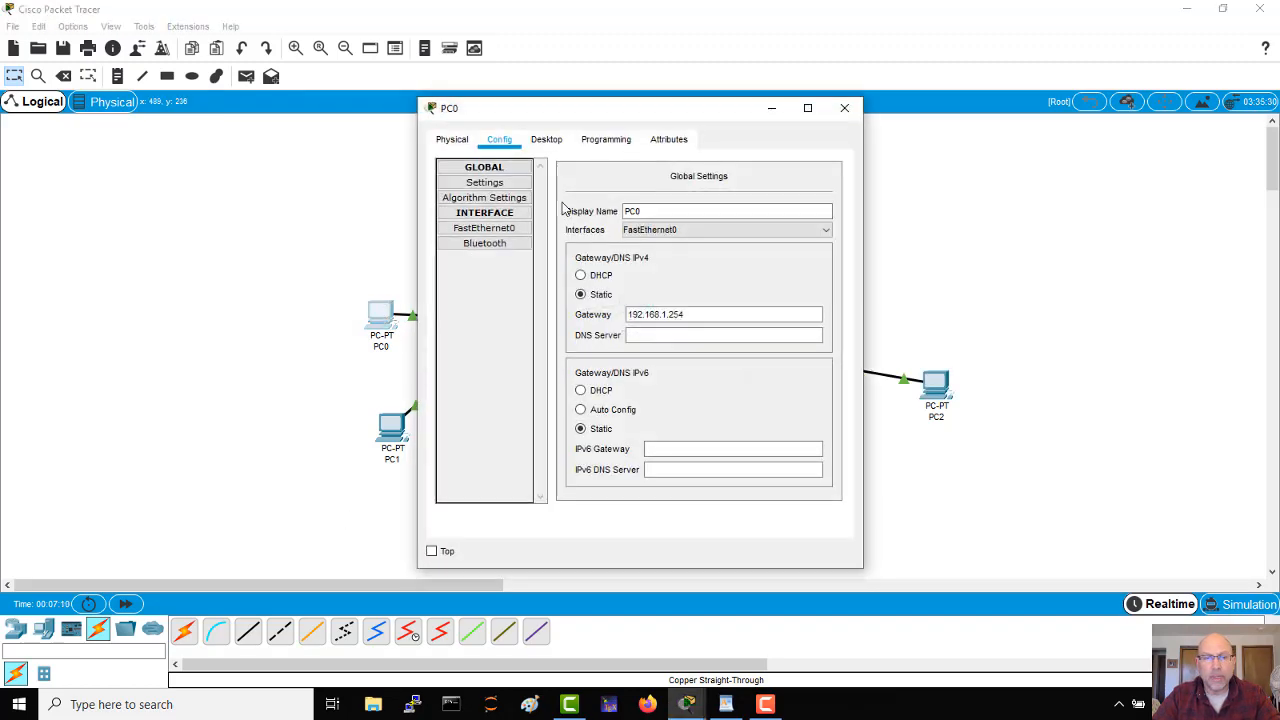
left_click(552, 139)
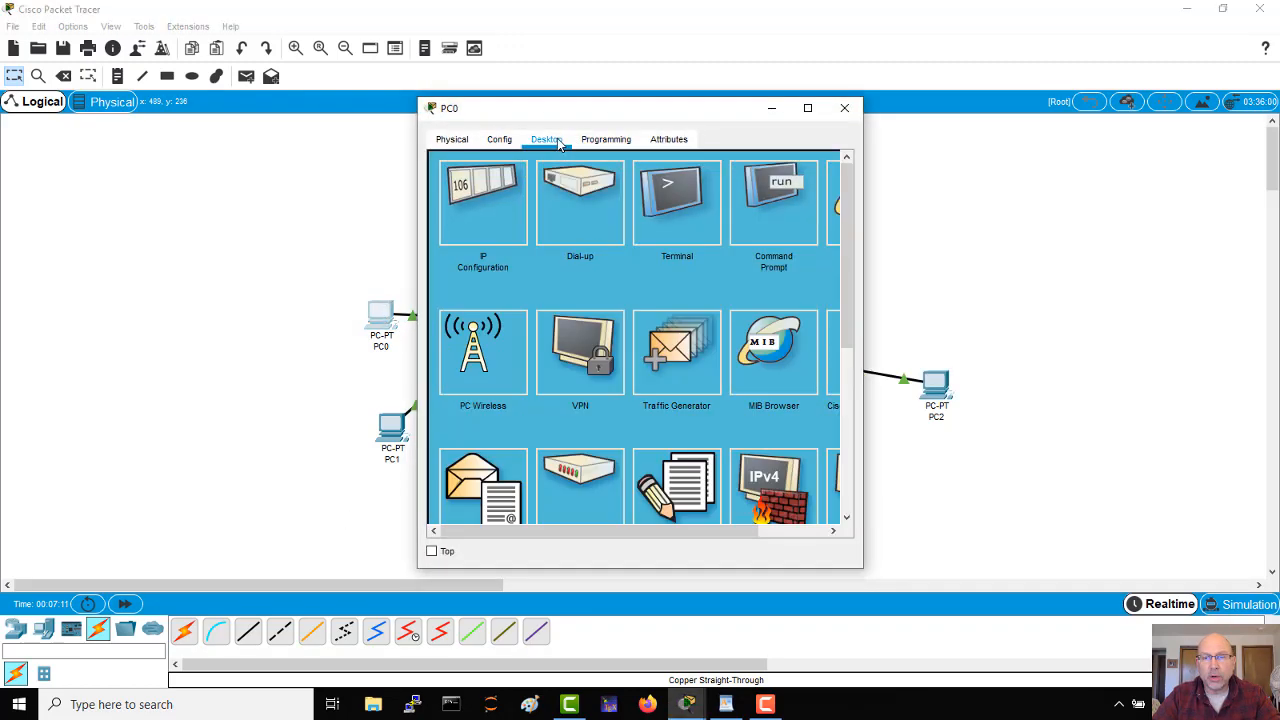
left_click(784, 203)
type("ping")
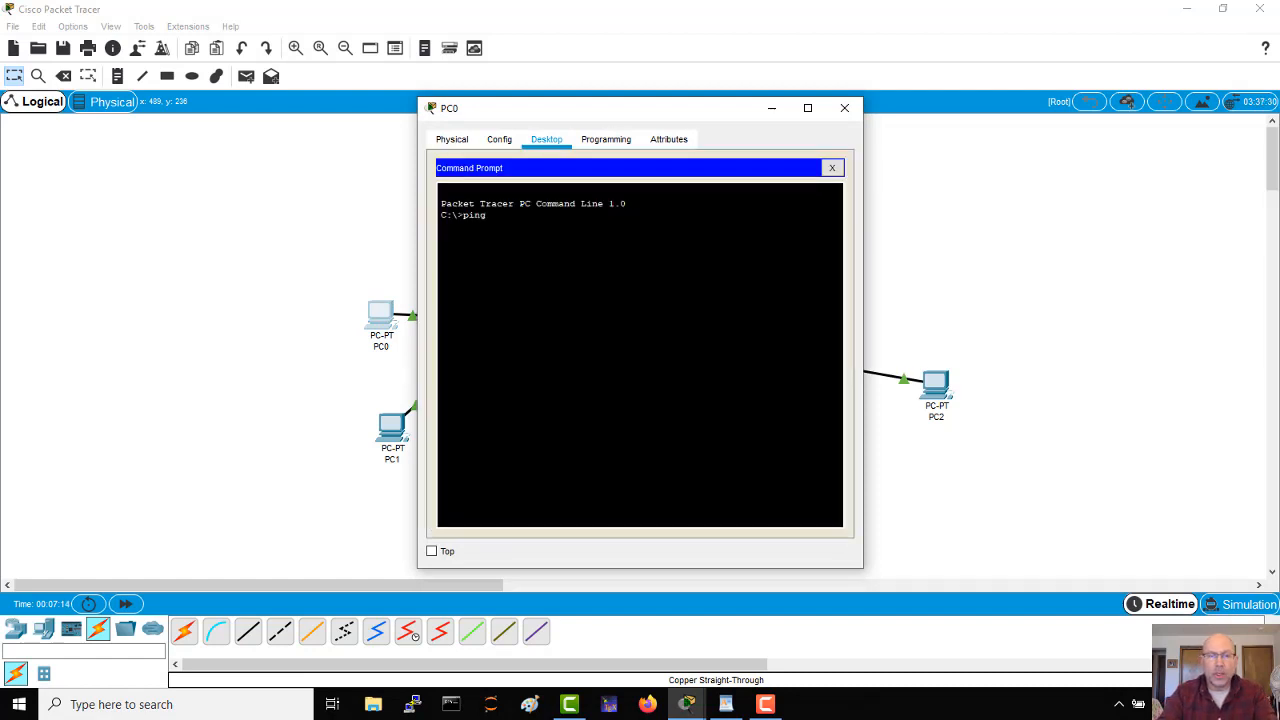
type(" 192.16")
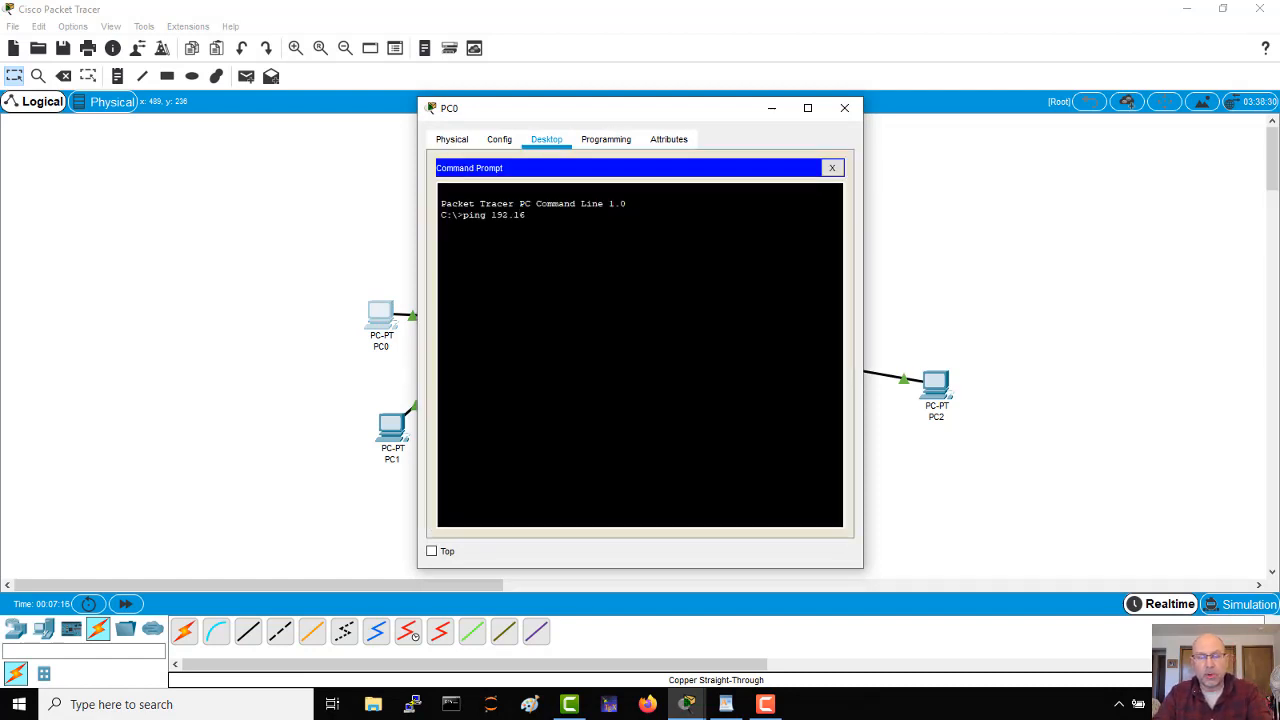
type("8.1.2")
key("Return")
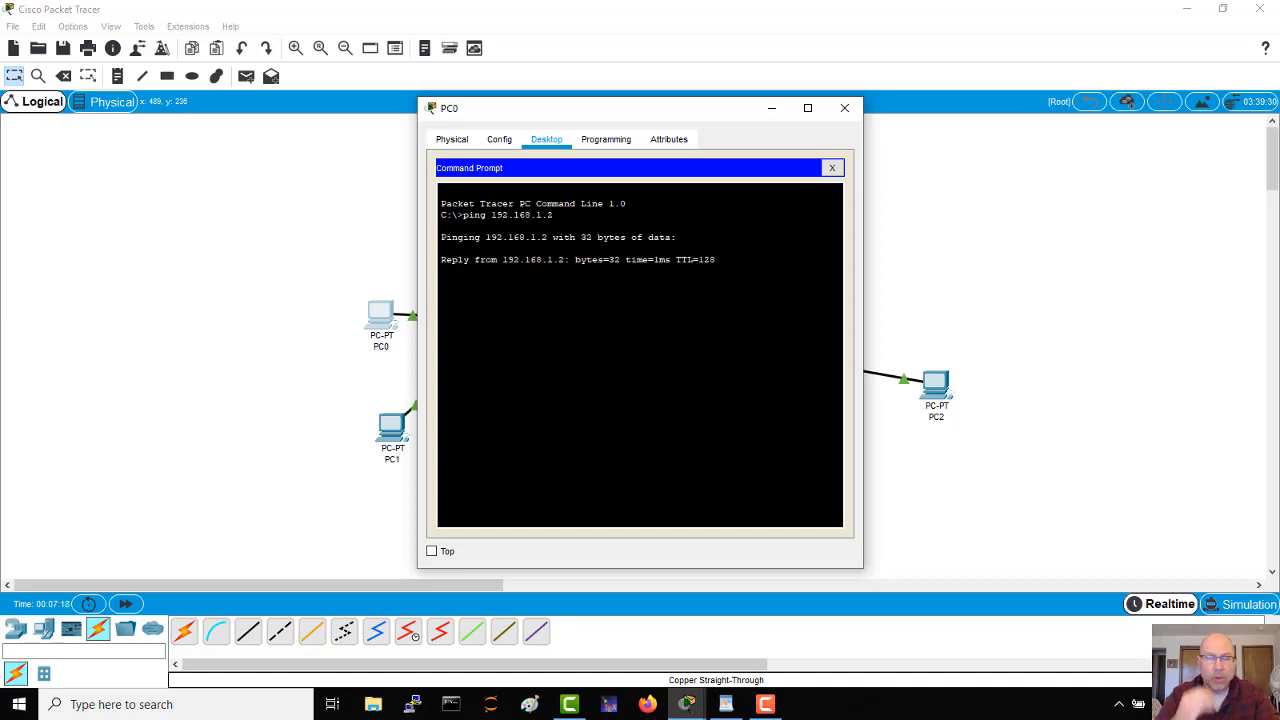
key("ctrl+c")
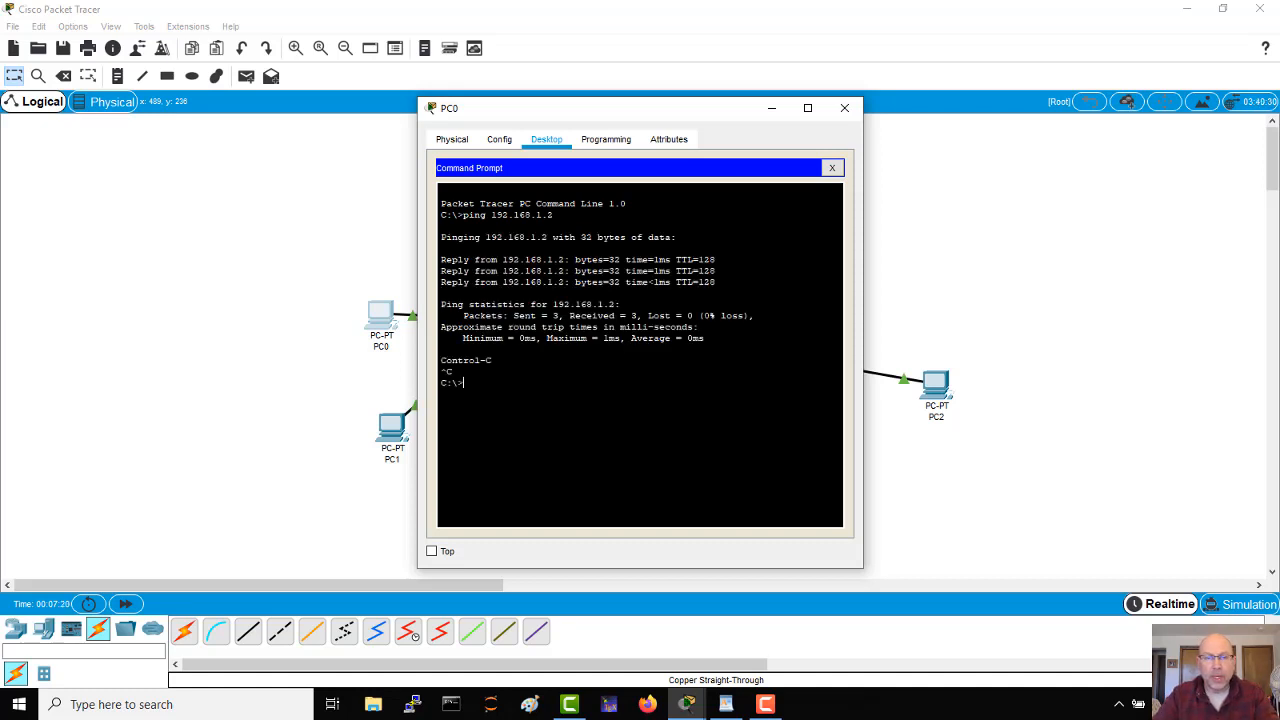
Step: Ping 192.168.2.1 from PC0's Command Prompt, let it complete, and close PC0's window
key("Up")
key("BackSpace")
key("BackSpace")
key("BackSpace")
type("2.168.2.1")
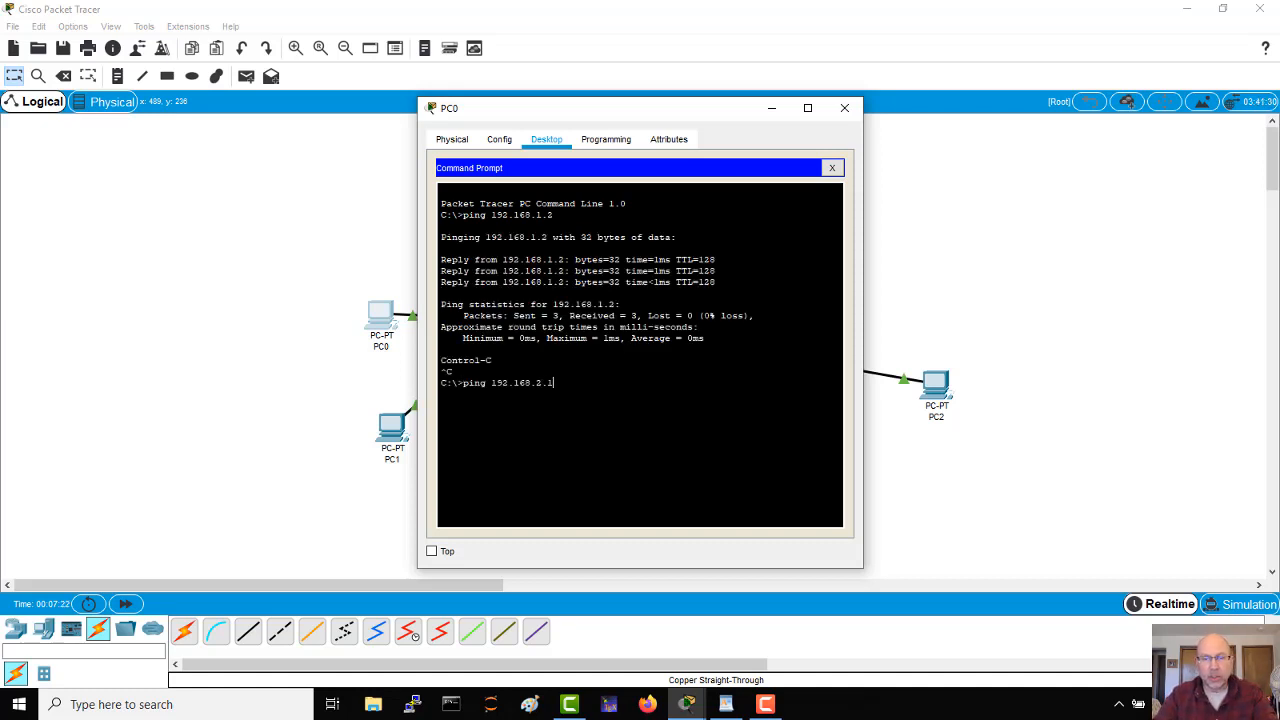
key("Return")
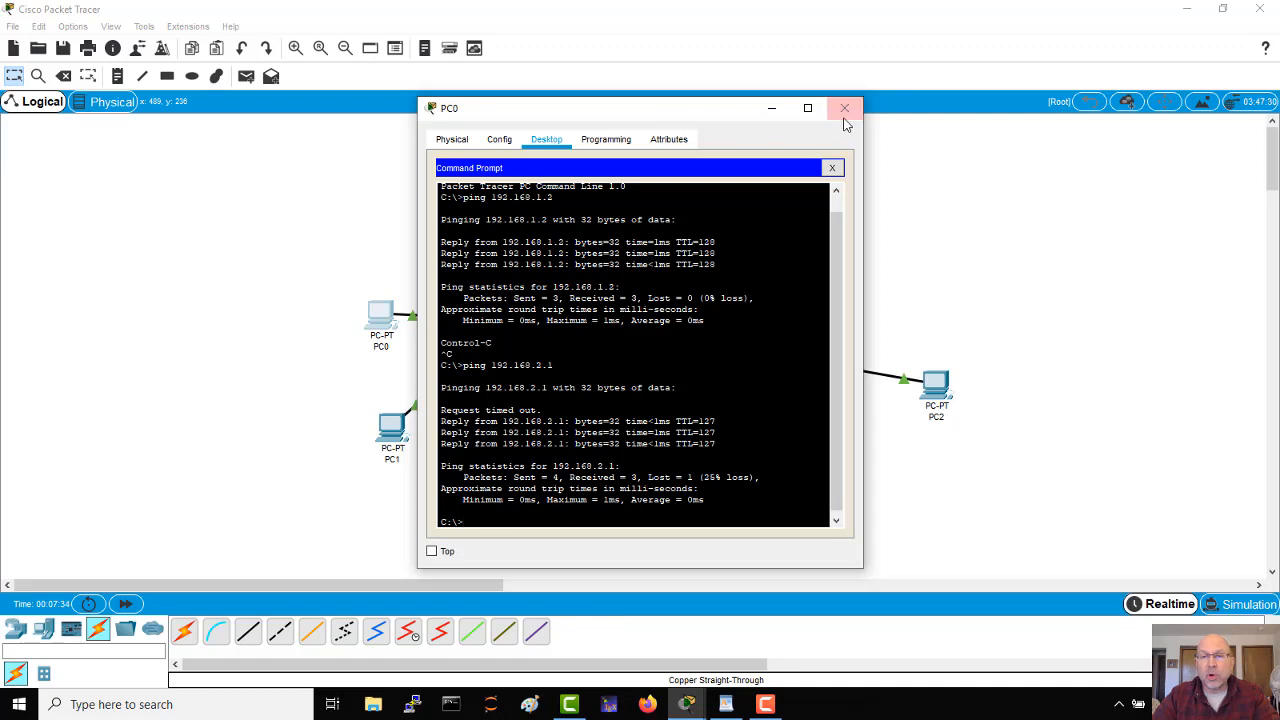
left_click(844, 112)
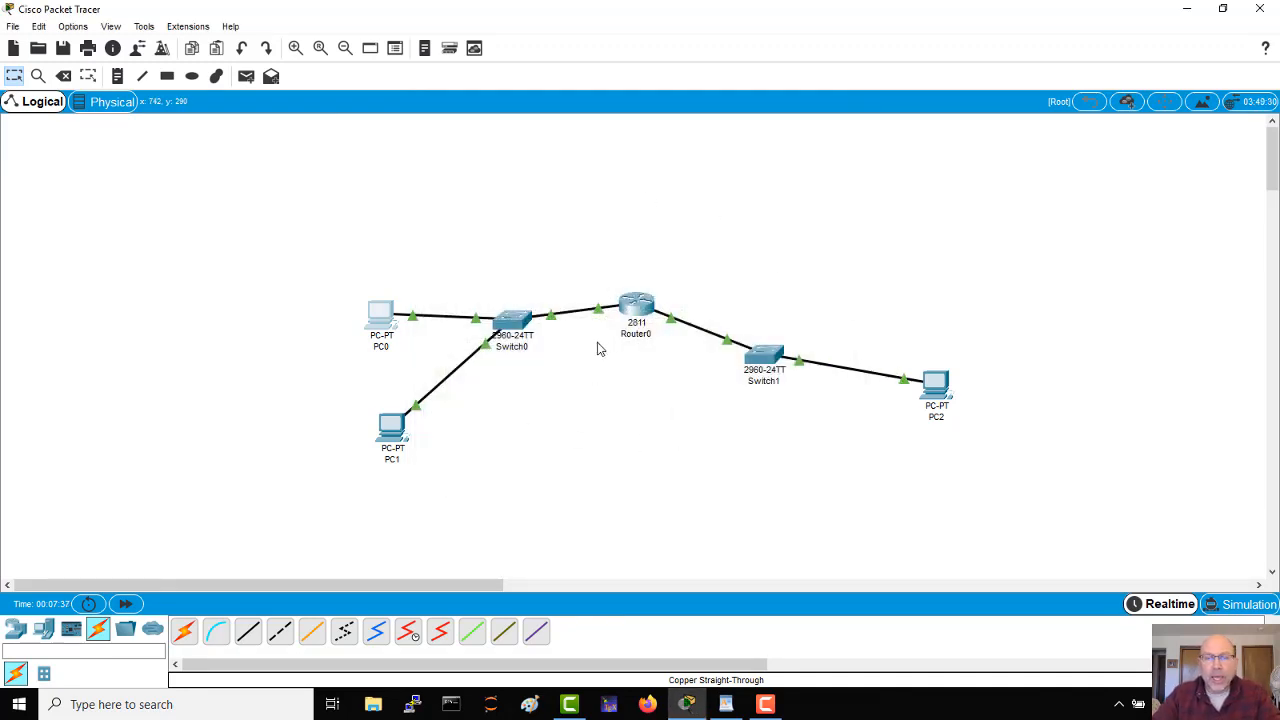
Step: Open Router0's CLI, minimize its window, and shift the whole topology up and toward the right side of the workspace
left_click(637, 308)
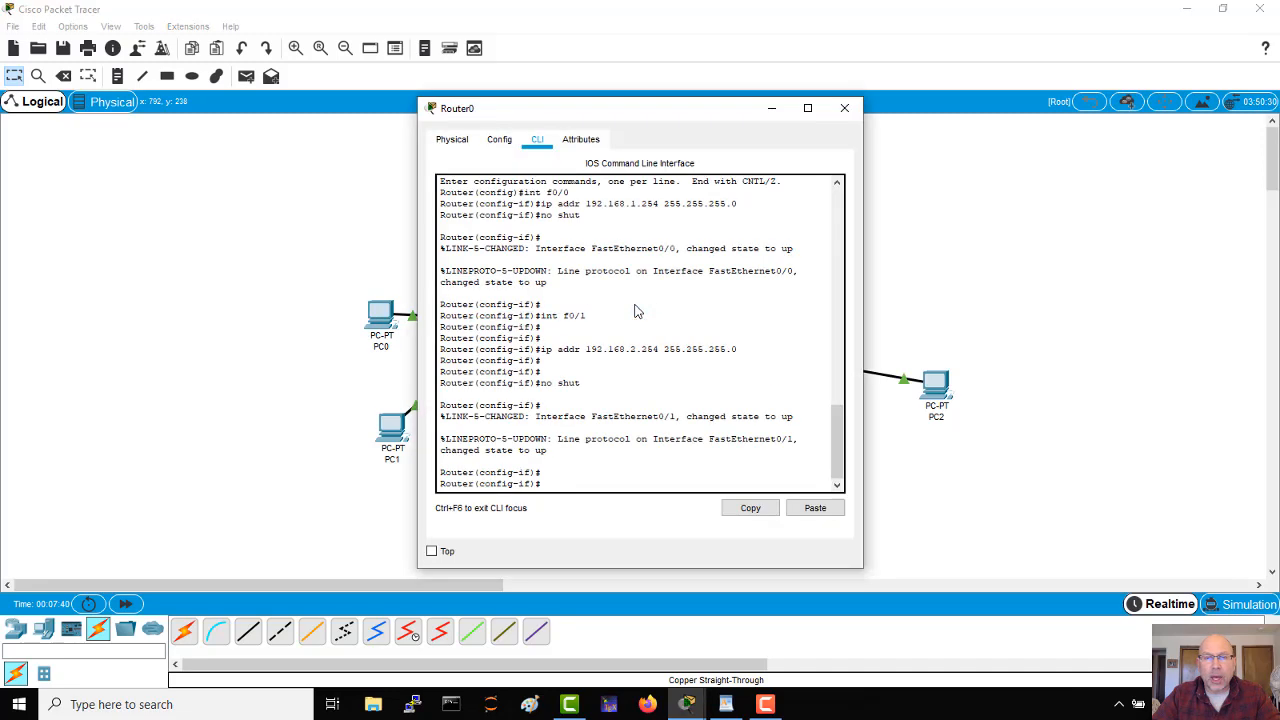
left_click_drag(646, 114, 264, 129)
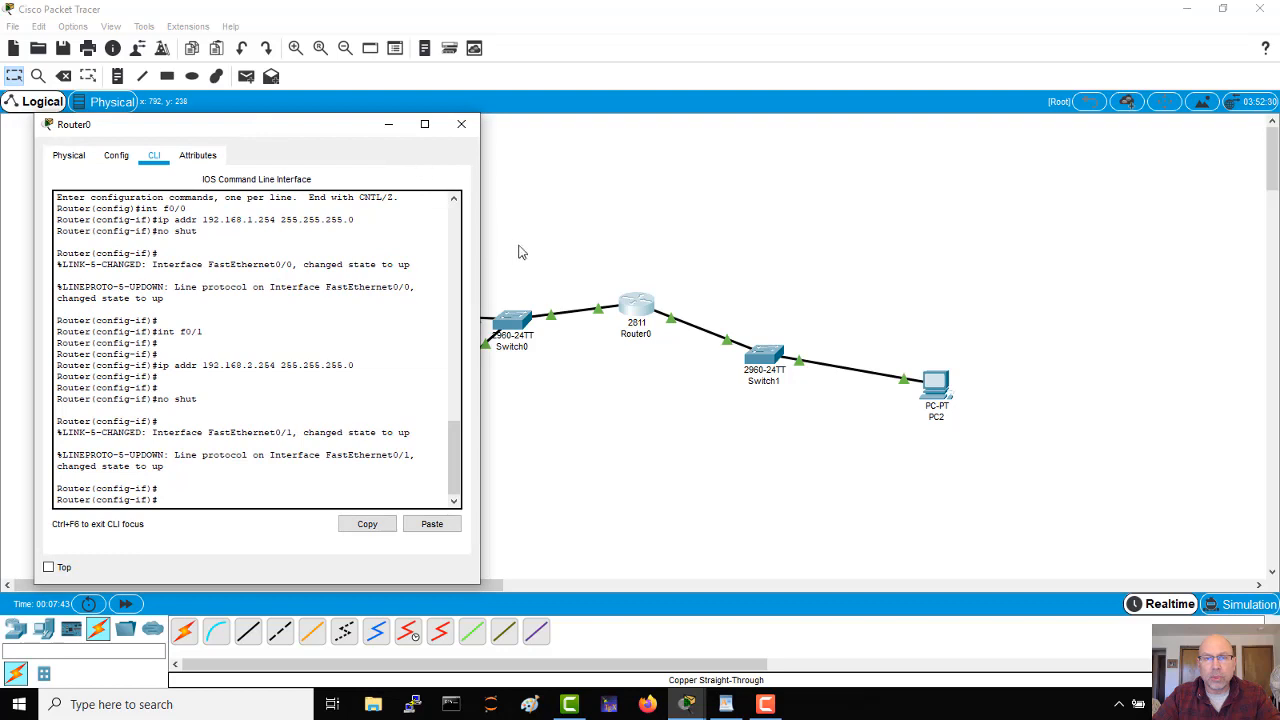
left_click(389, 124)
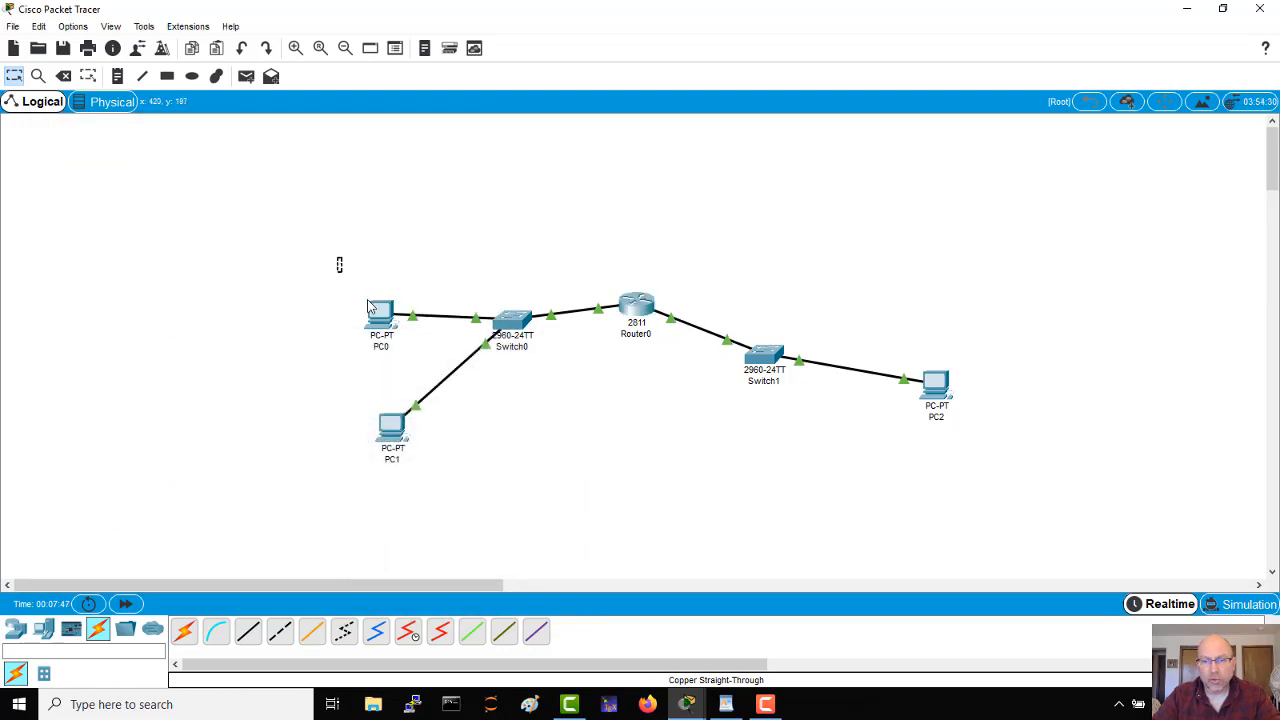
left_click_drag(341, 258, 1116, 480)
left_click_drag(645, 315, 860, 240)
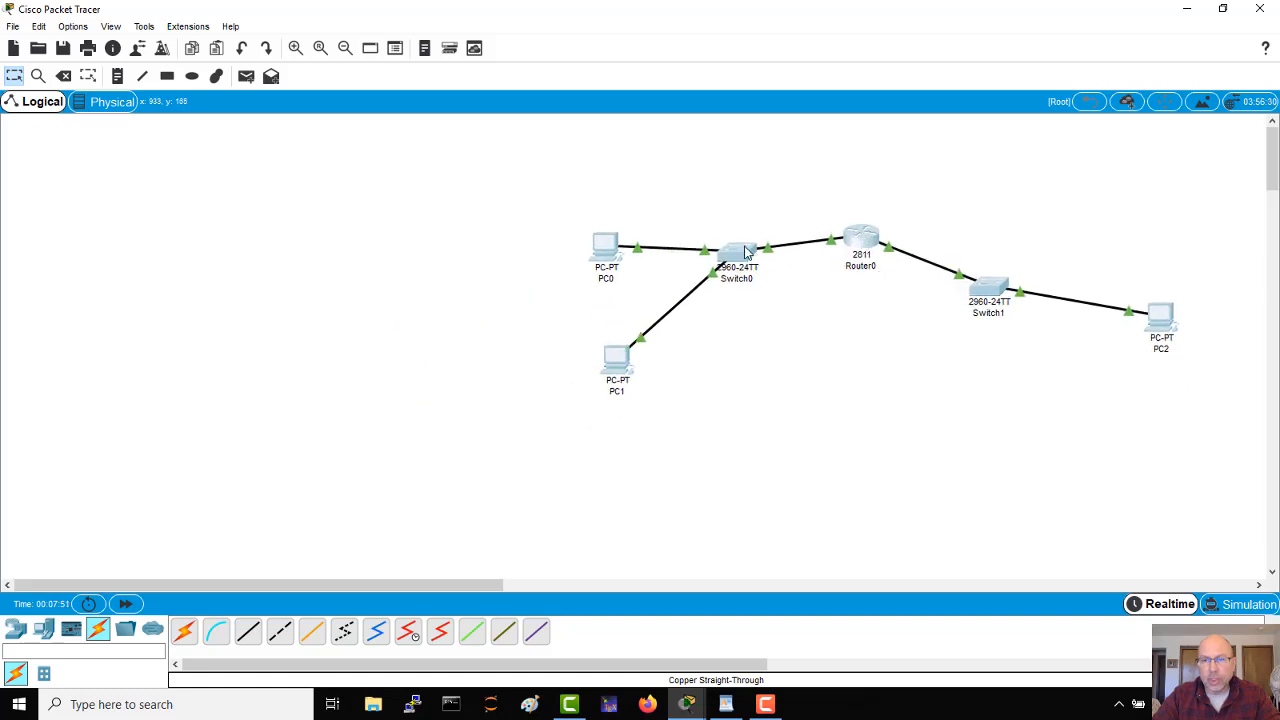
Step: Rearrange the topology with Switch0 and Switch1 just below either side of Router0 and the three PCs closer to their switches
left_click_drag(760, 270, 823, 325)
left_click(791, 366)
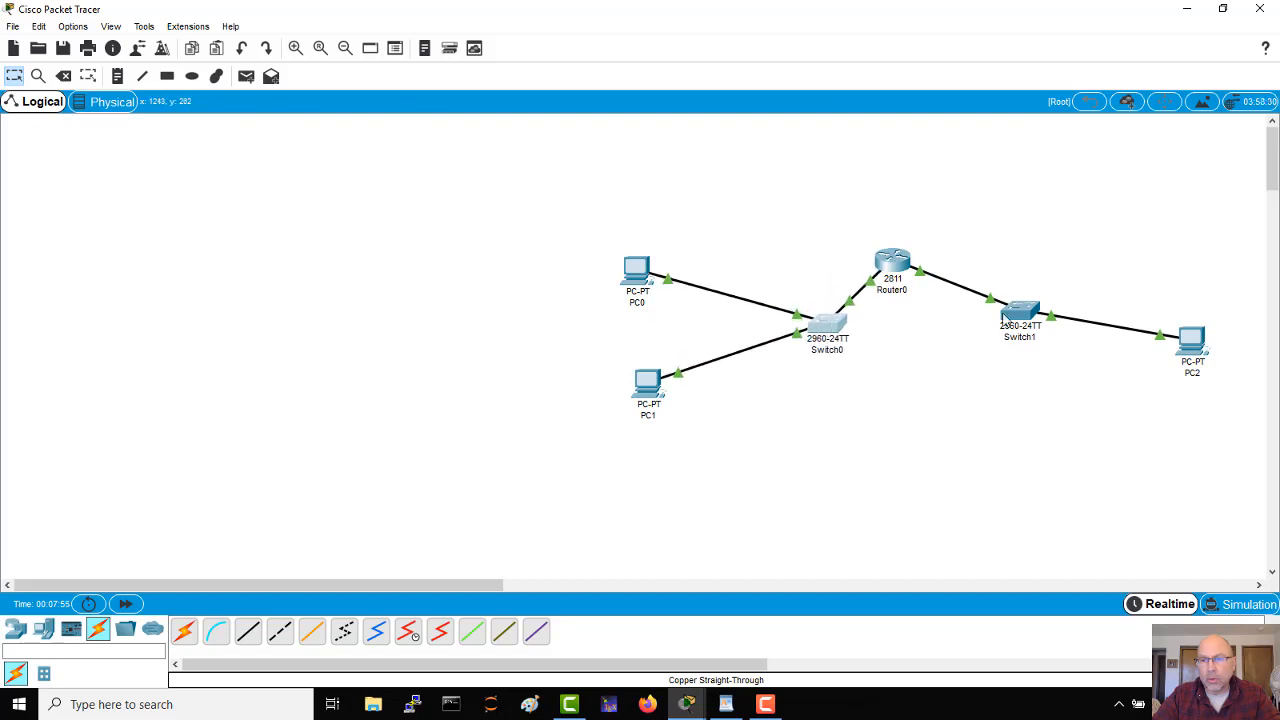
left_click_drag(1003, 317, 954, 322)
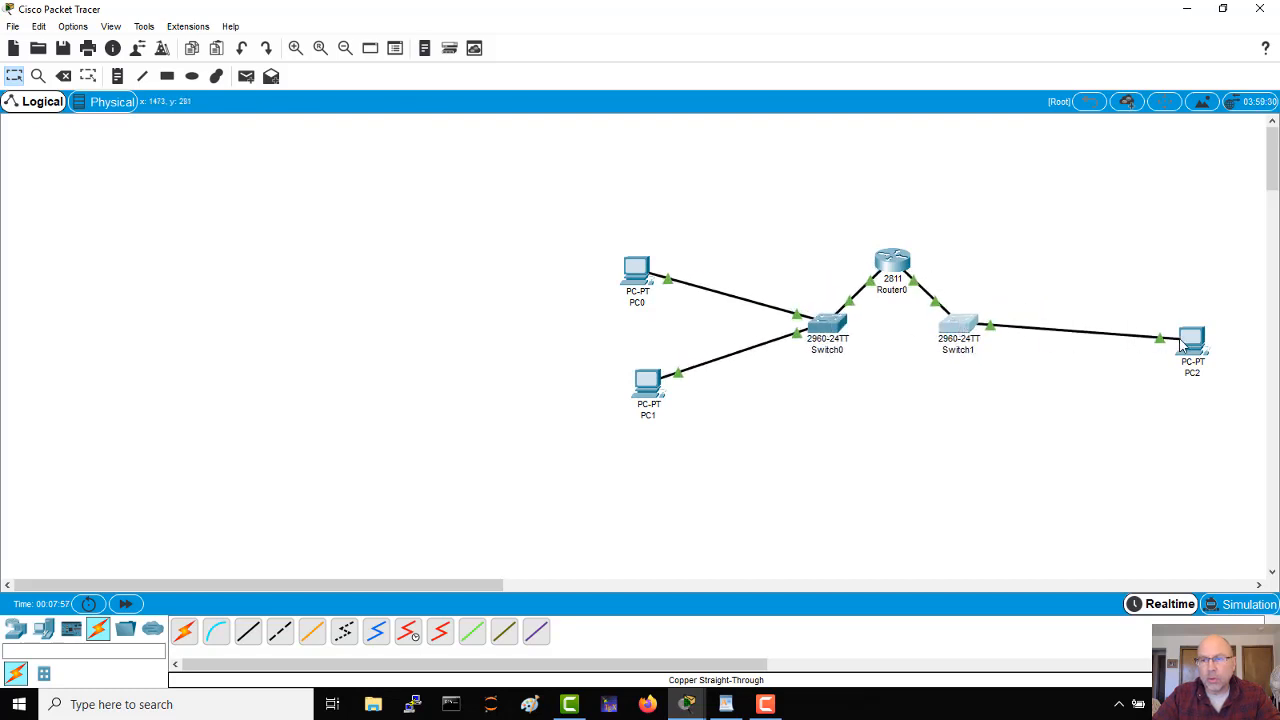
left_click_drag(1181, 344, 1082, 327)
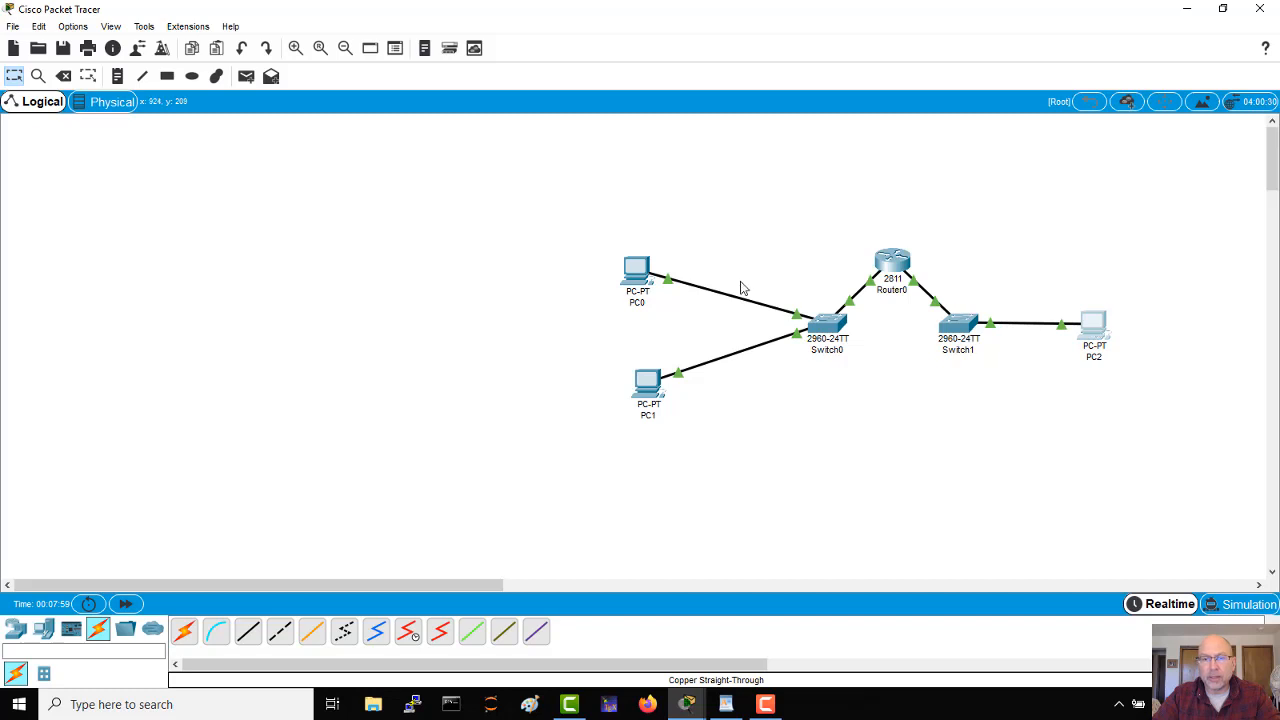
left_click_drag(645, 275, 700, 278)
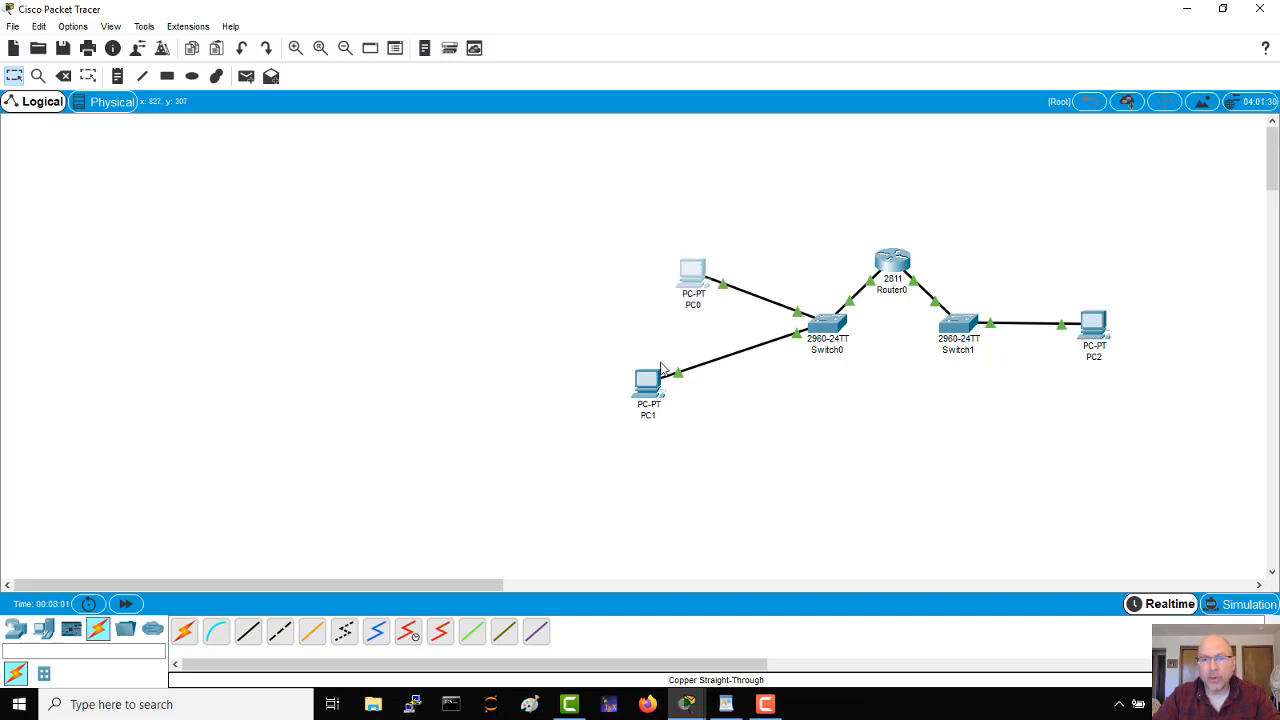
left_click_drag(651, 388, 703, 408)
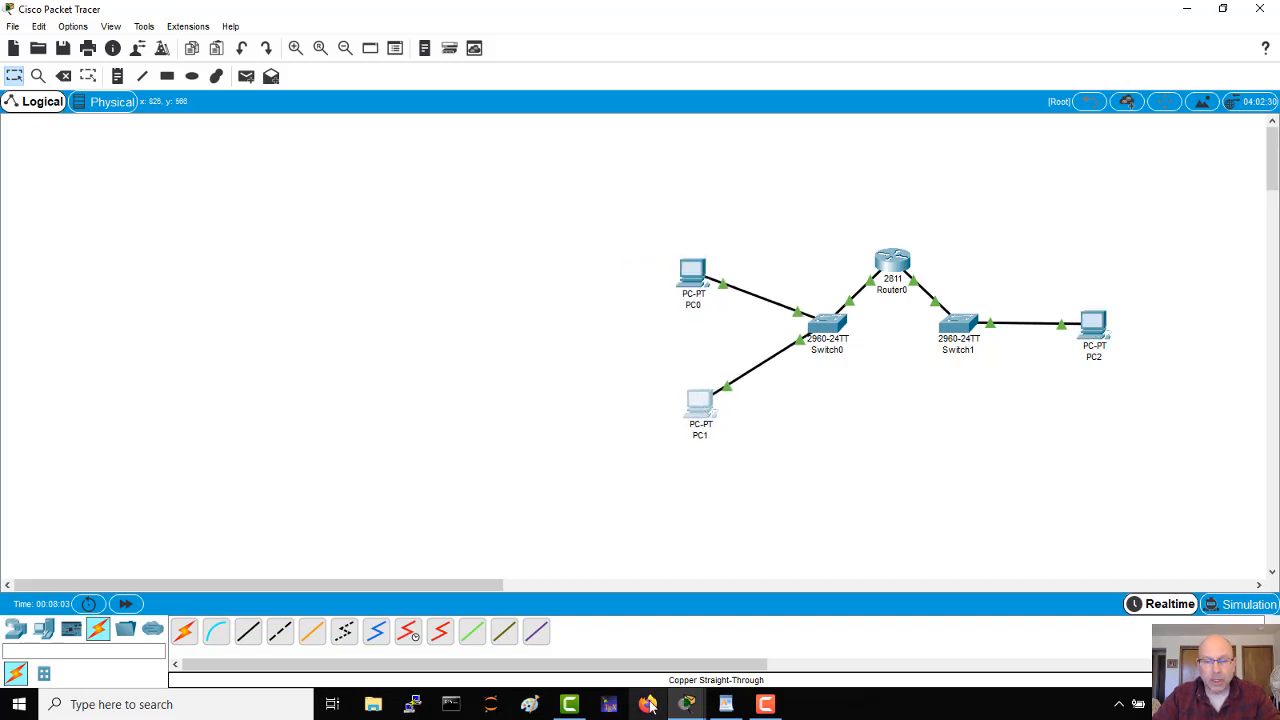
Step: Bring back Router0's CLI beside the topology and exit interface configuration to global configuration mode
key("alt+Tab")
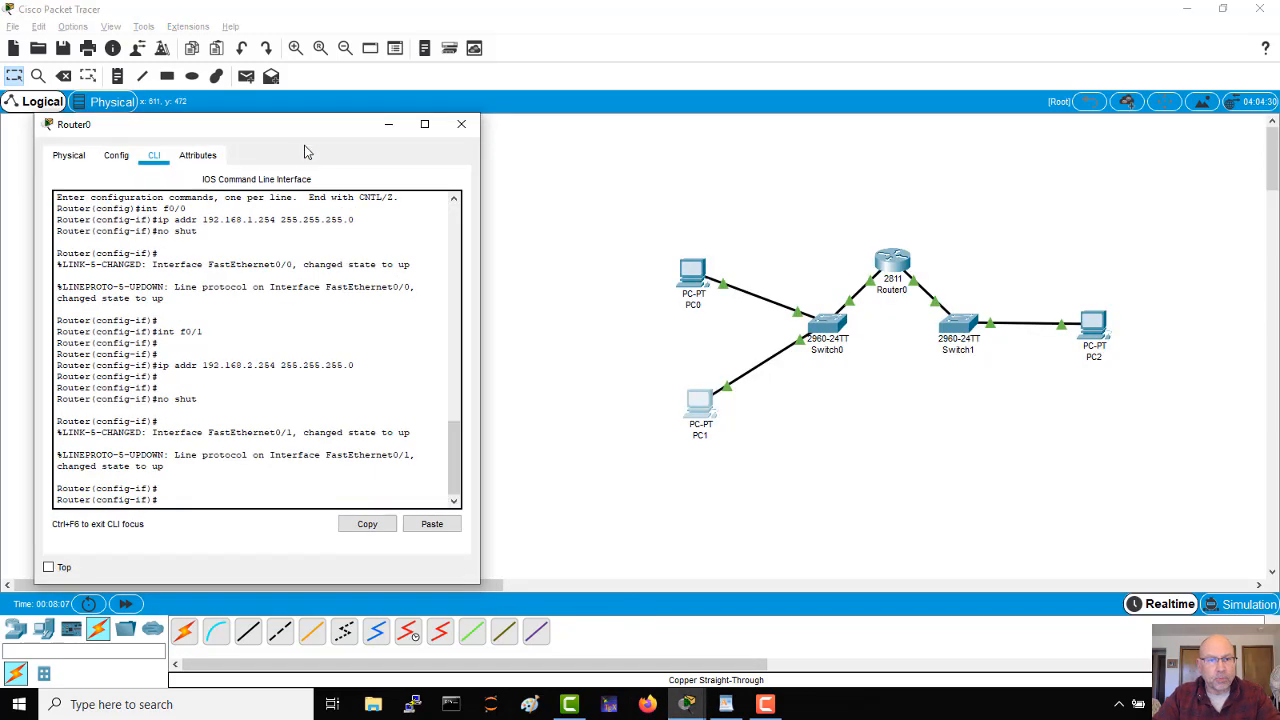
left_click_drag(308, 140, 418, 132)
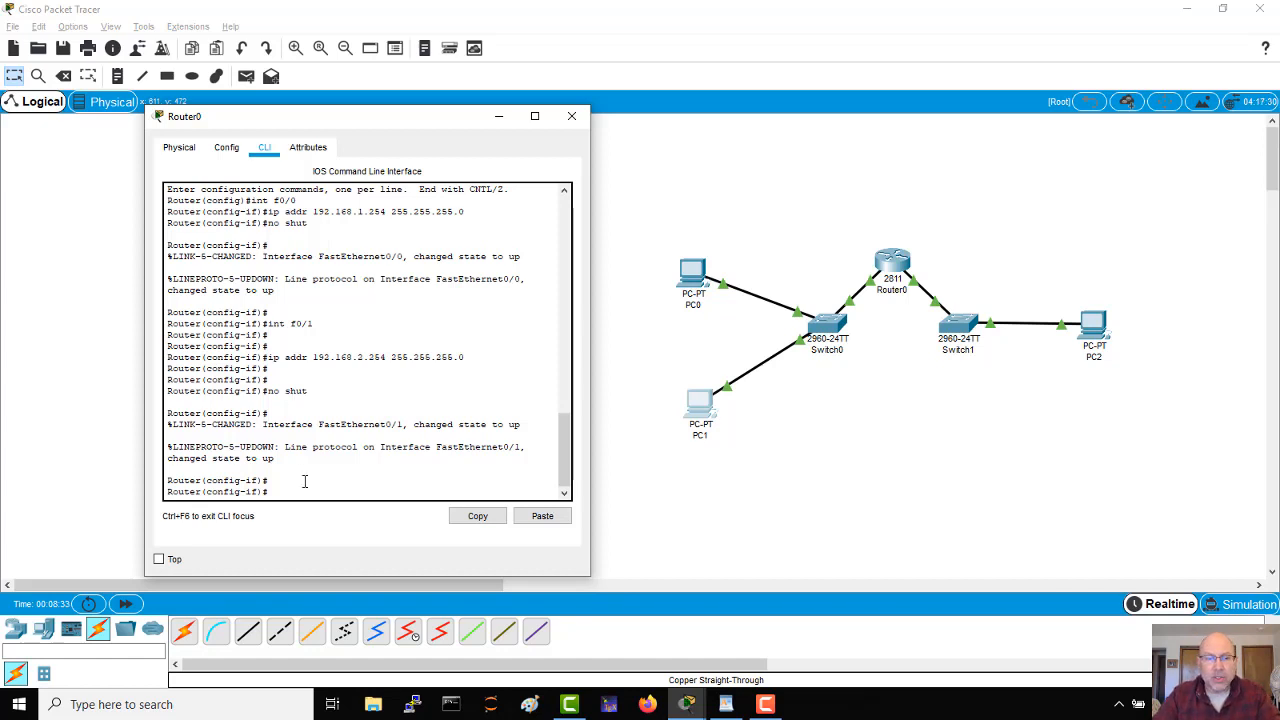
key("Return")
key("Return")
type("exit")
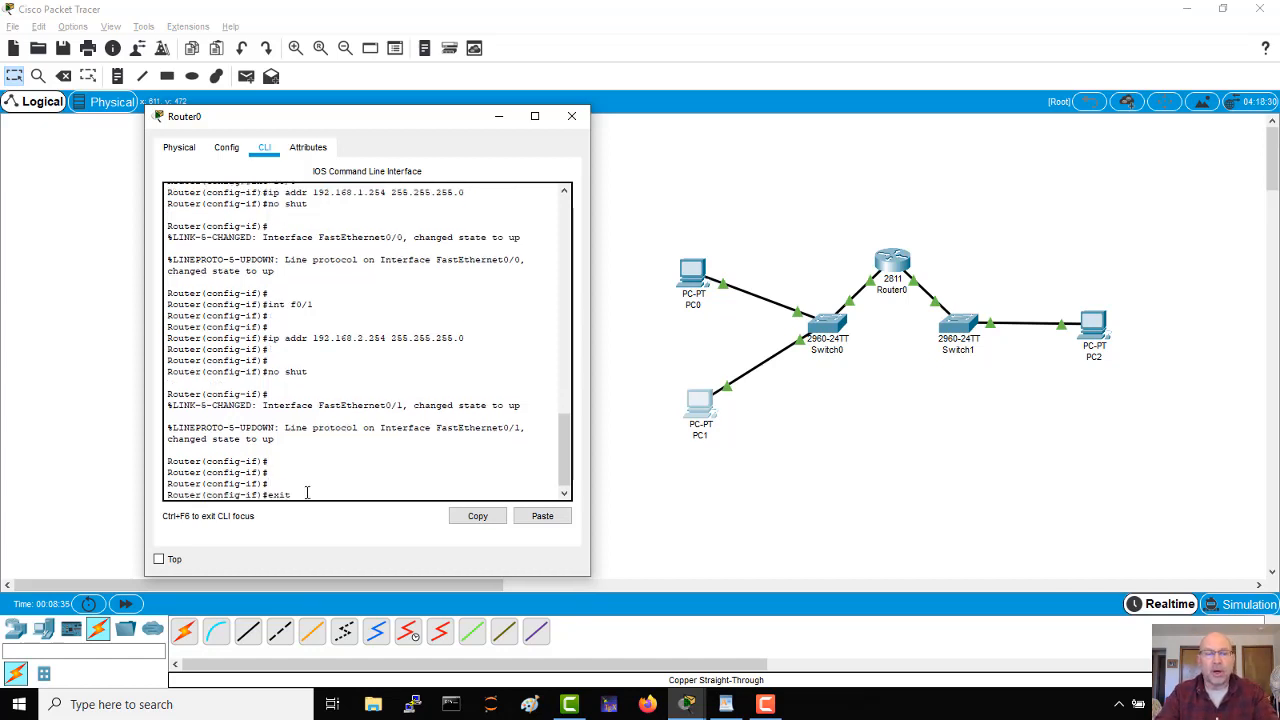
key("Return")
key("Return")
key("Return")
key("Return")
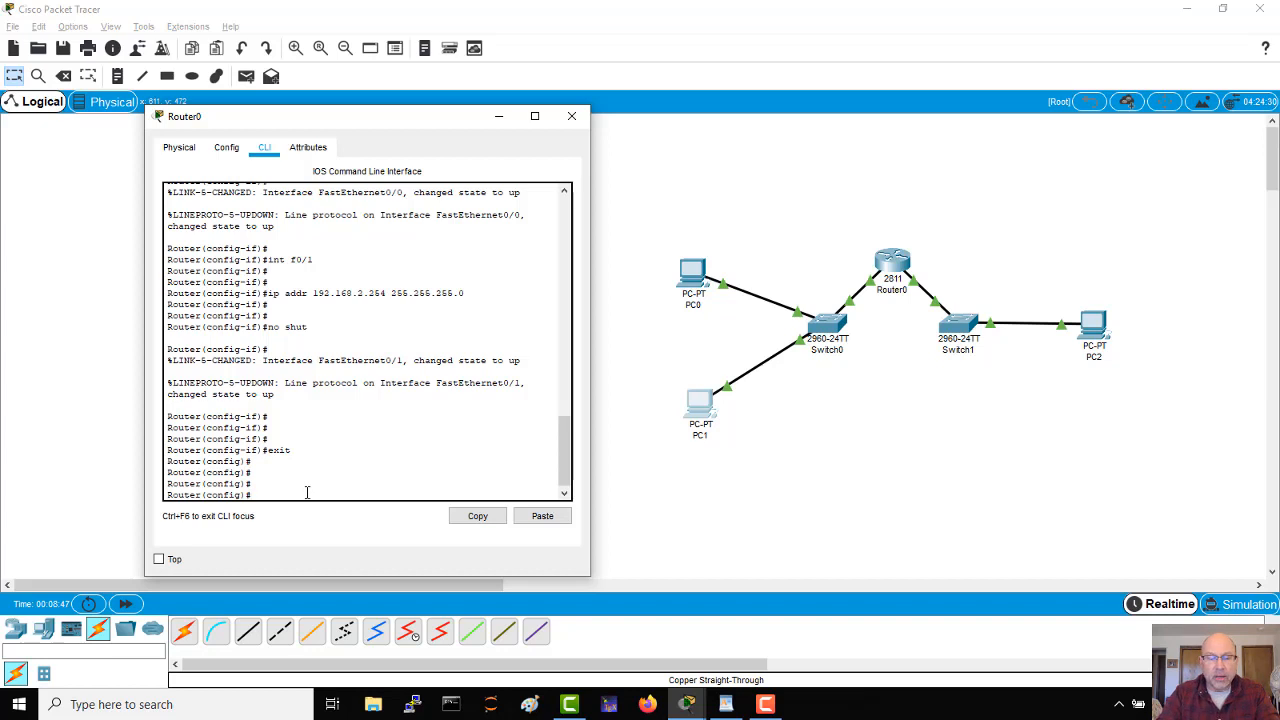
Step: Begin a permit entry for access-list 5 on Router0, showing the CLI help after the list number and after permit
type("access")
key("Tab")
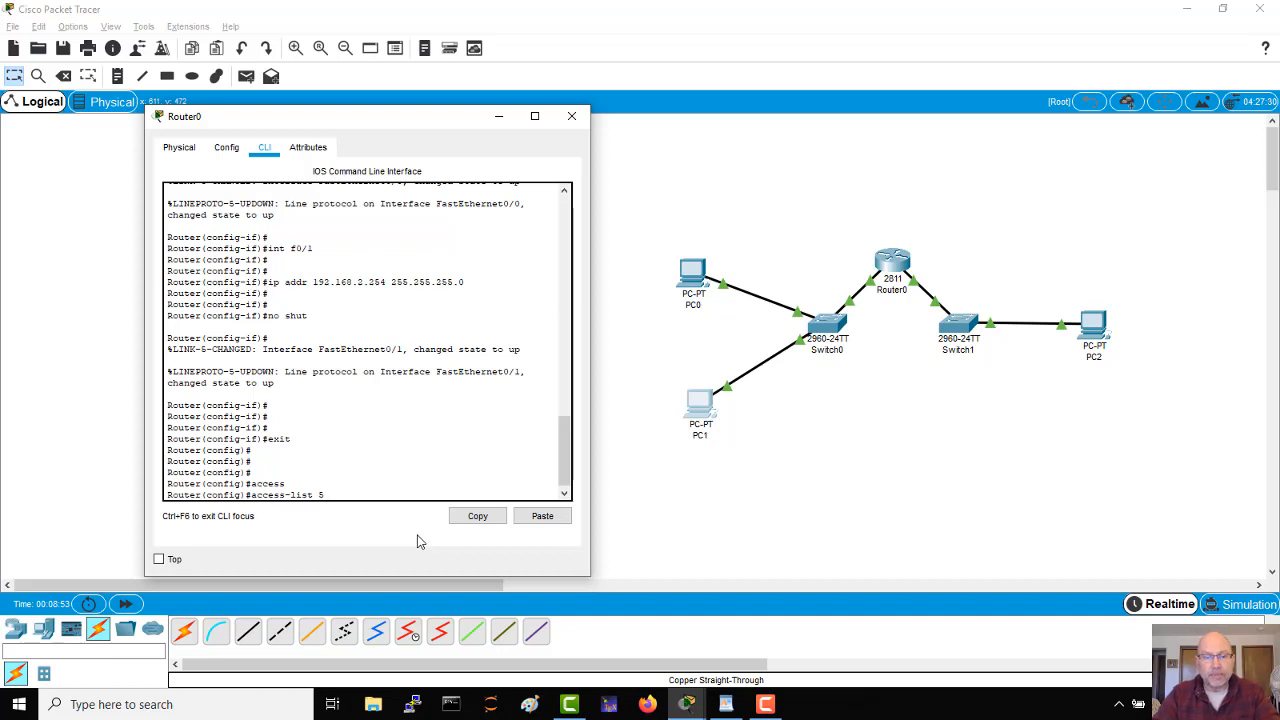
type("5 ?")
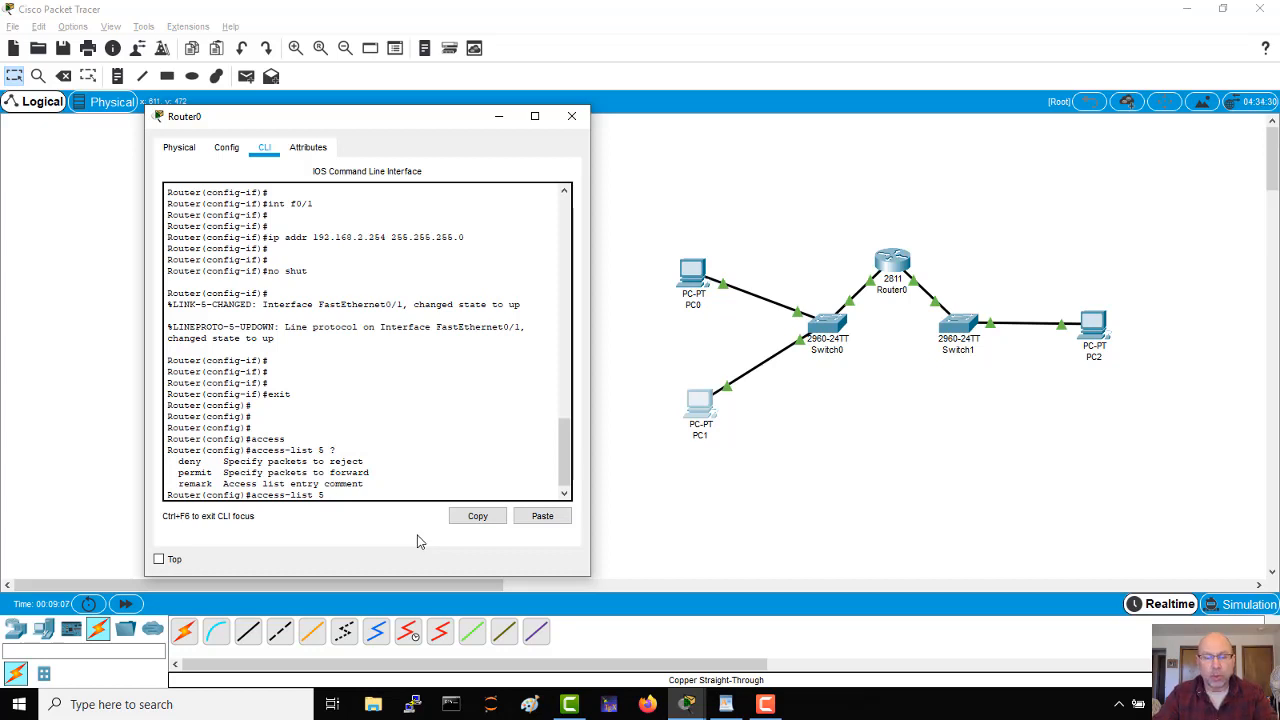
type("permit")
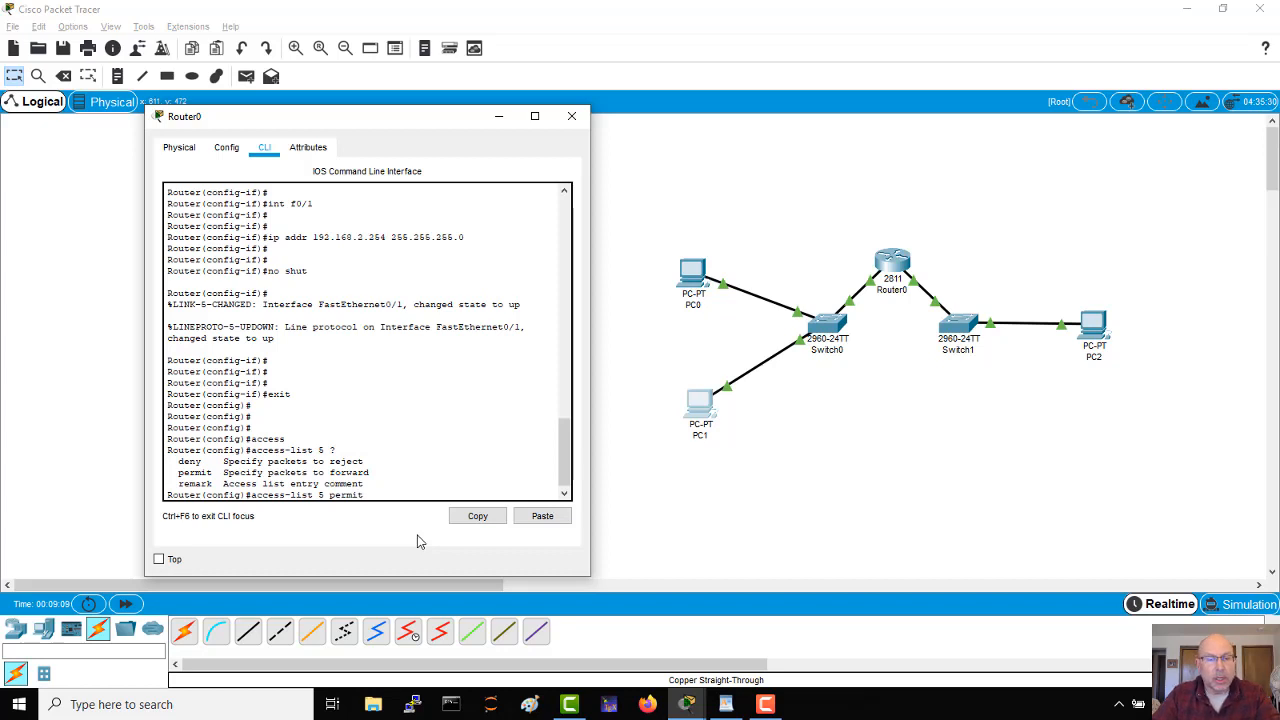
type(" ?")
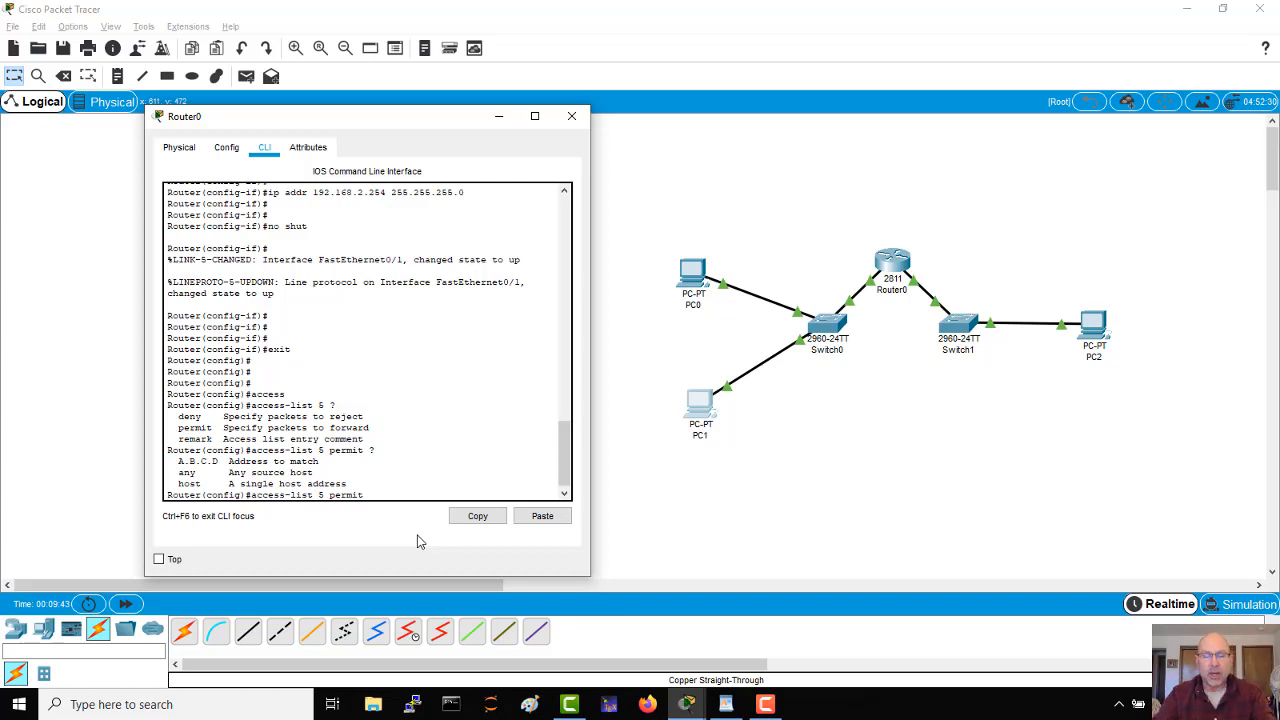
Step: Complete the access-list 5 permit entry with network 192.168.1.0 and wildcard mask 0.0.0.255, checking the CLI help after the network address
type("192.168")
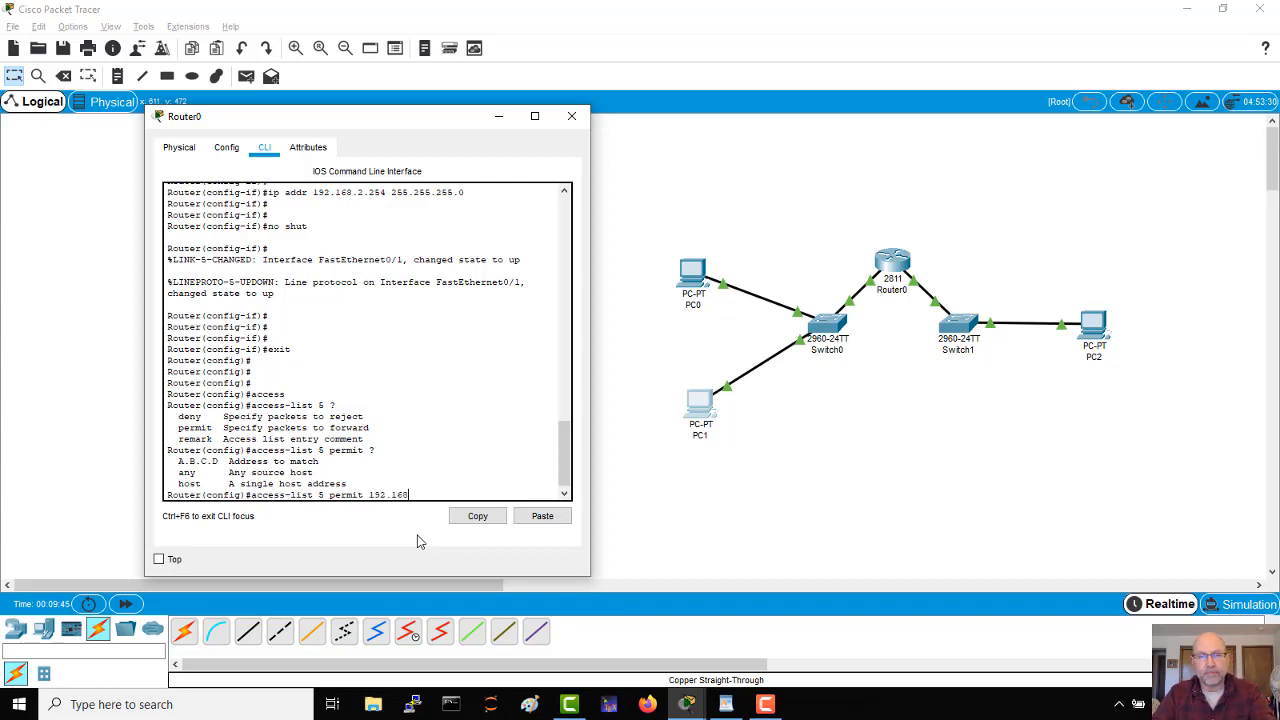
type(".")
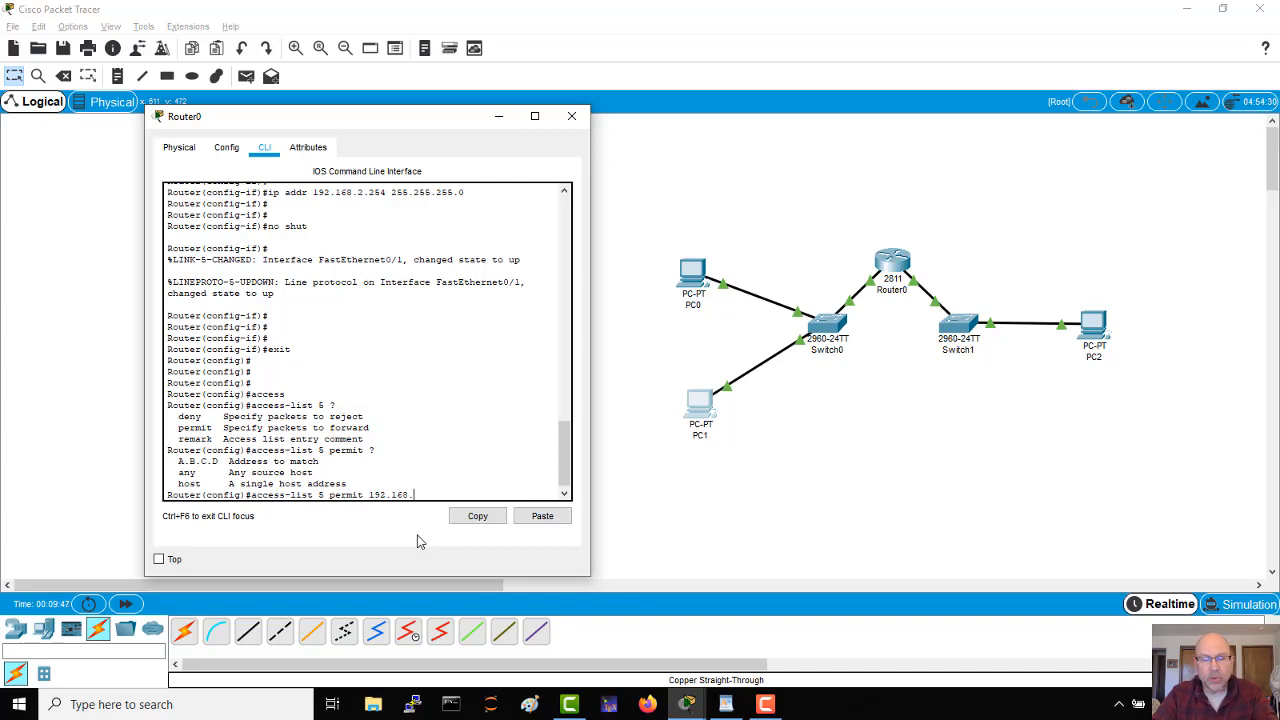
type("1.0")
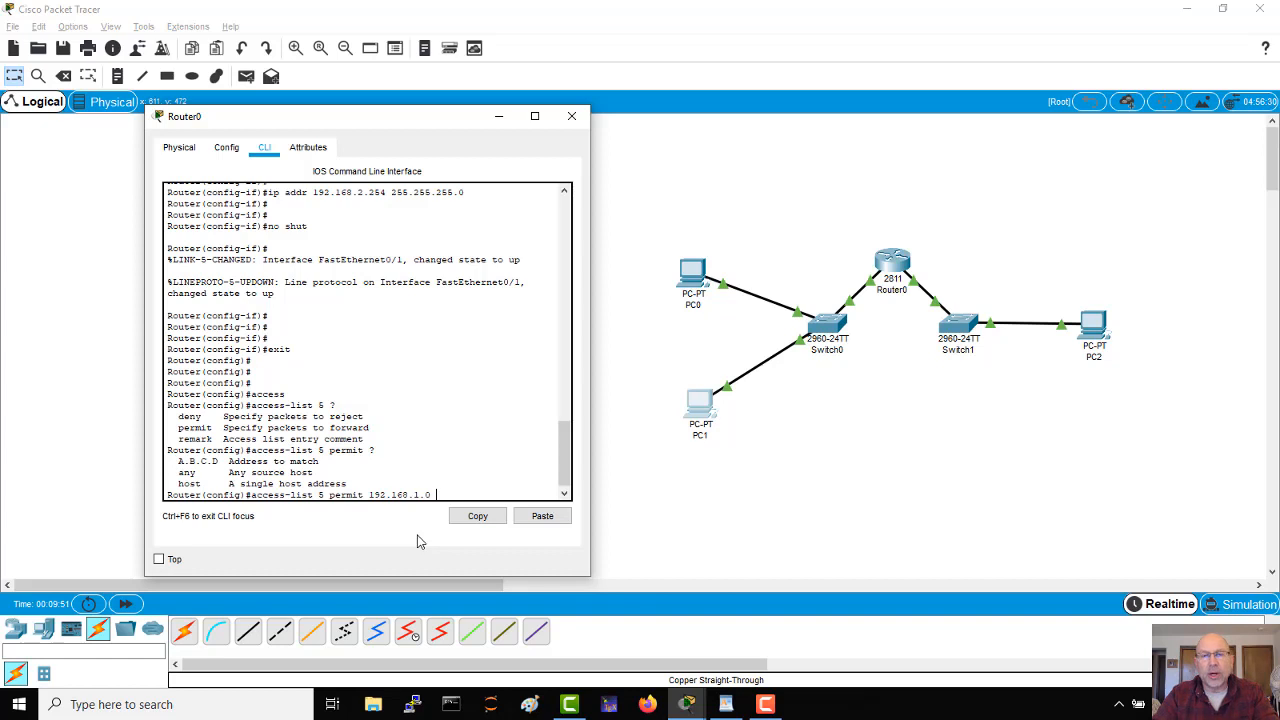
type(" ?")
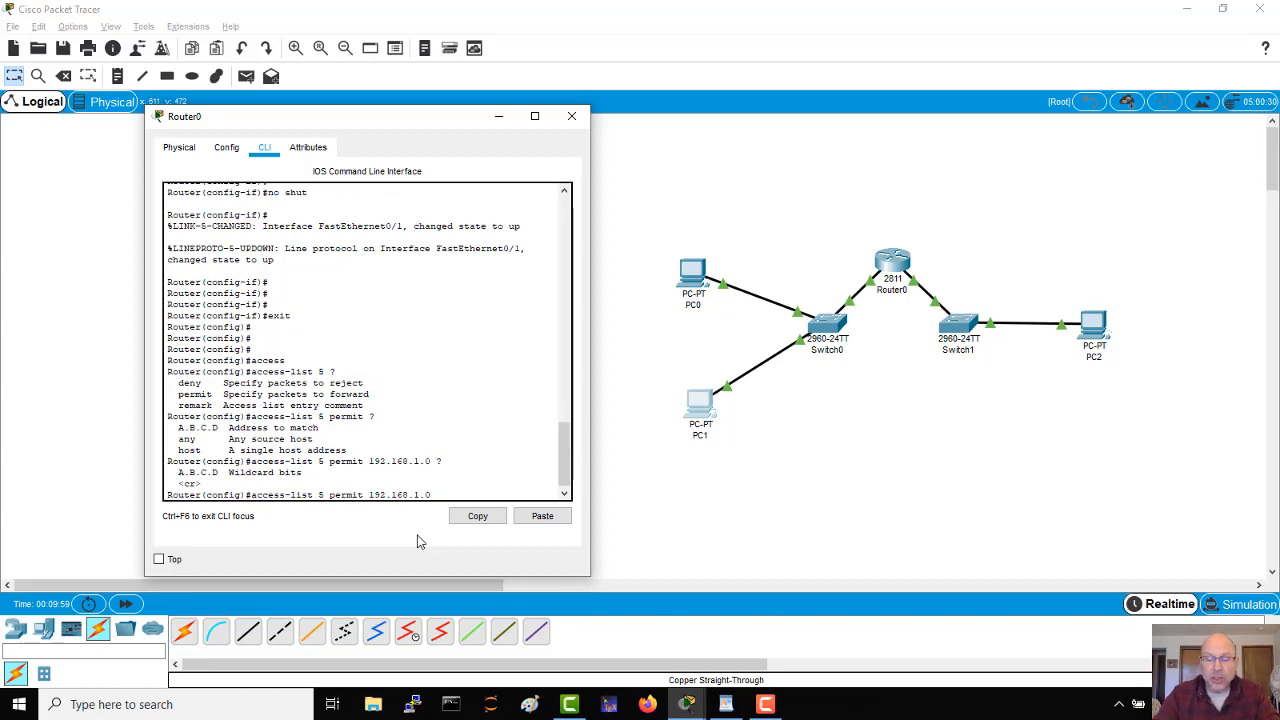
type("0.0.")
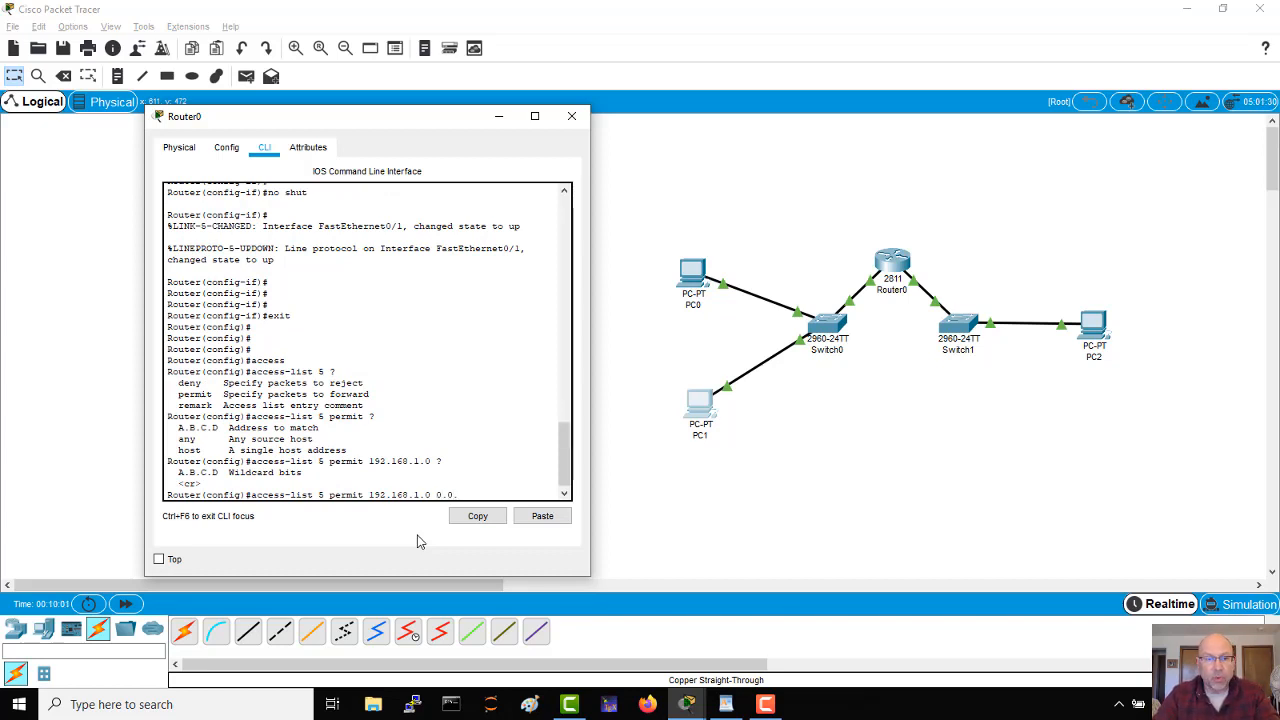
type("0.255")
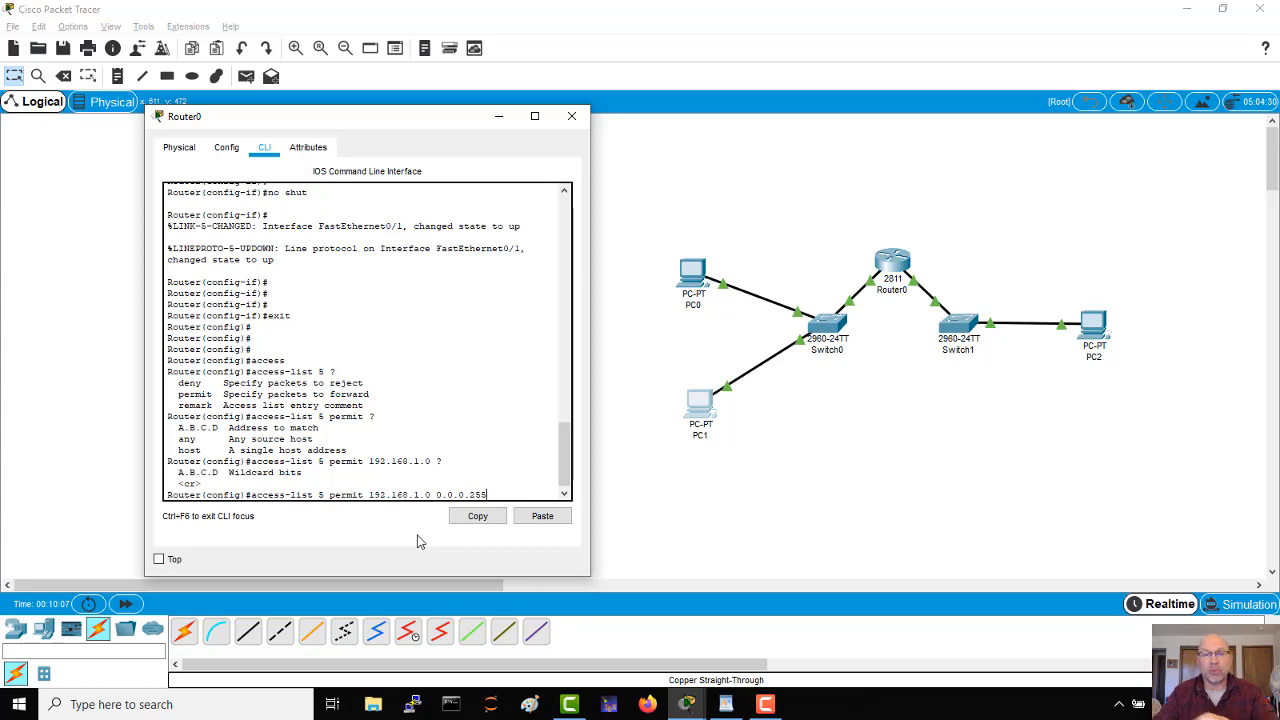
key("Return")
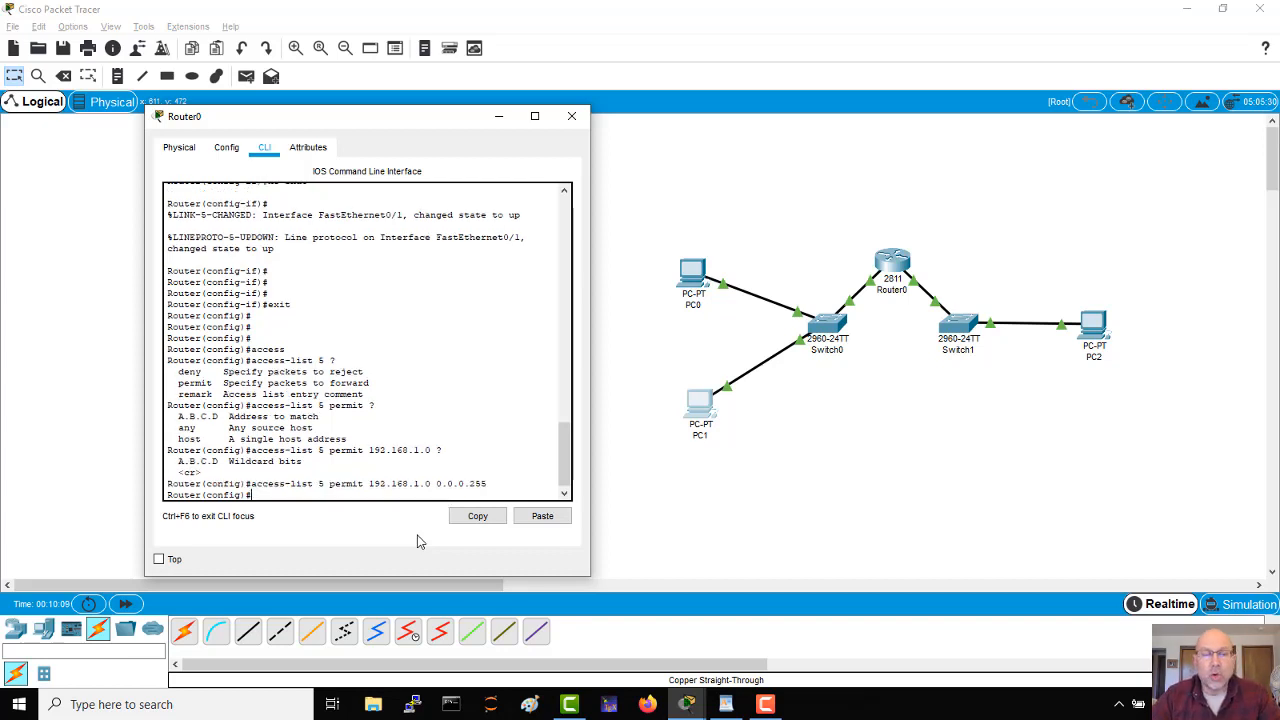
key("Return")
key("Return")
key("Return")
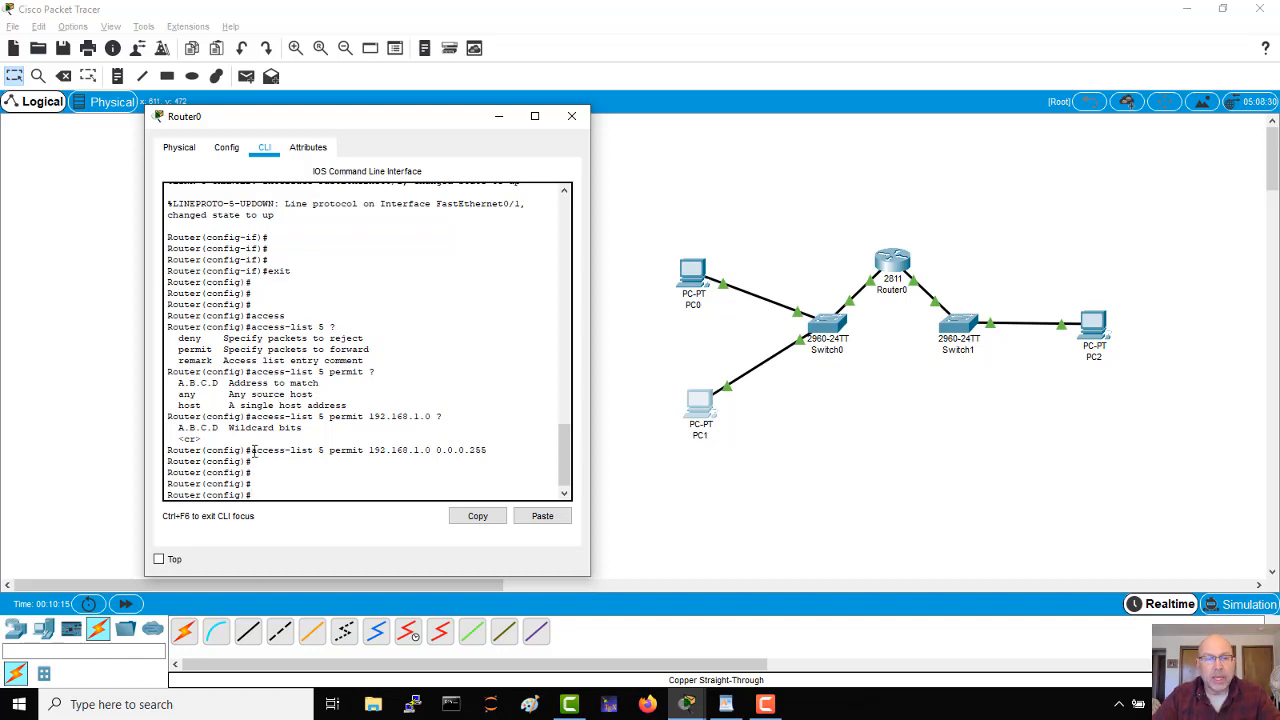
Step: Highlight the network address and the wildcard mask 0.0.0.255 in the access-list 5 permit entry for review
left_click_drag(253, 451, 431, 453)
left_click_drag(437, 451, 487, 451)
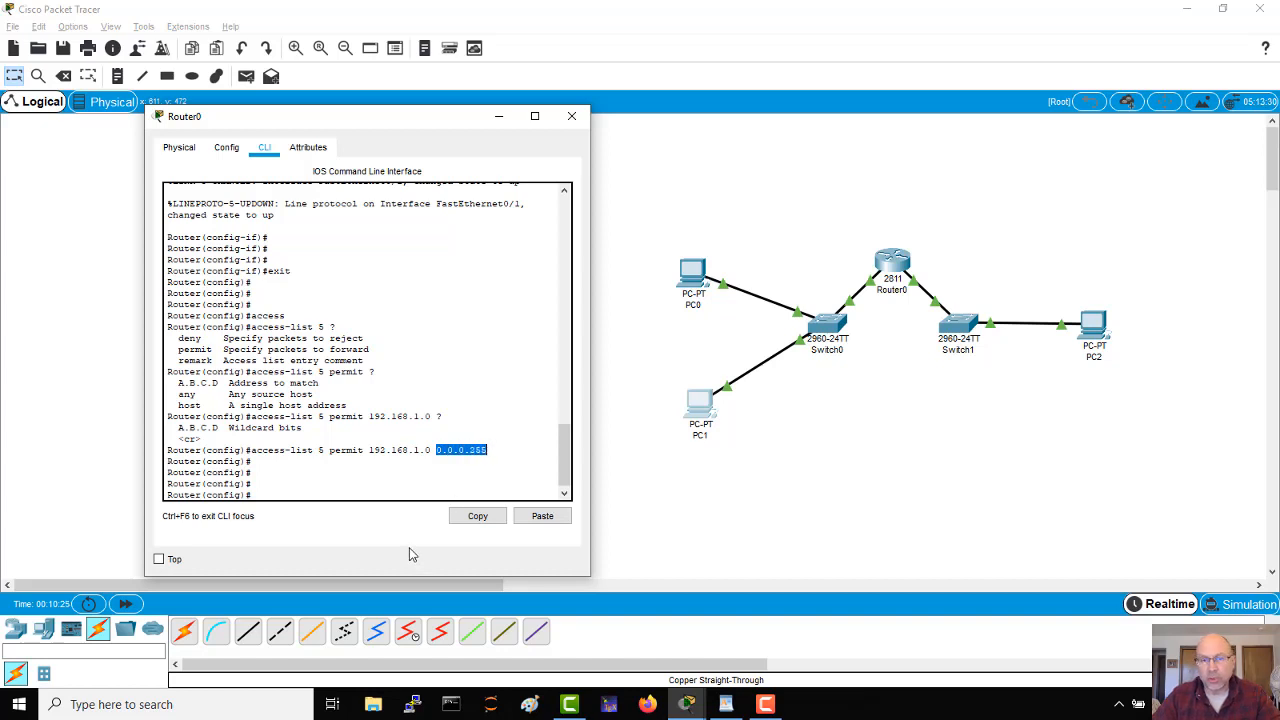
left_click(423, 482)
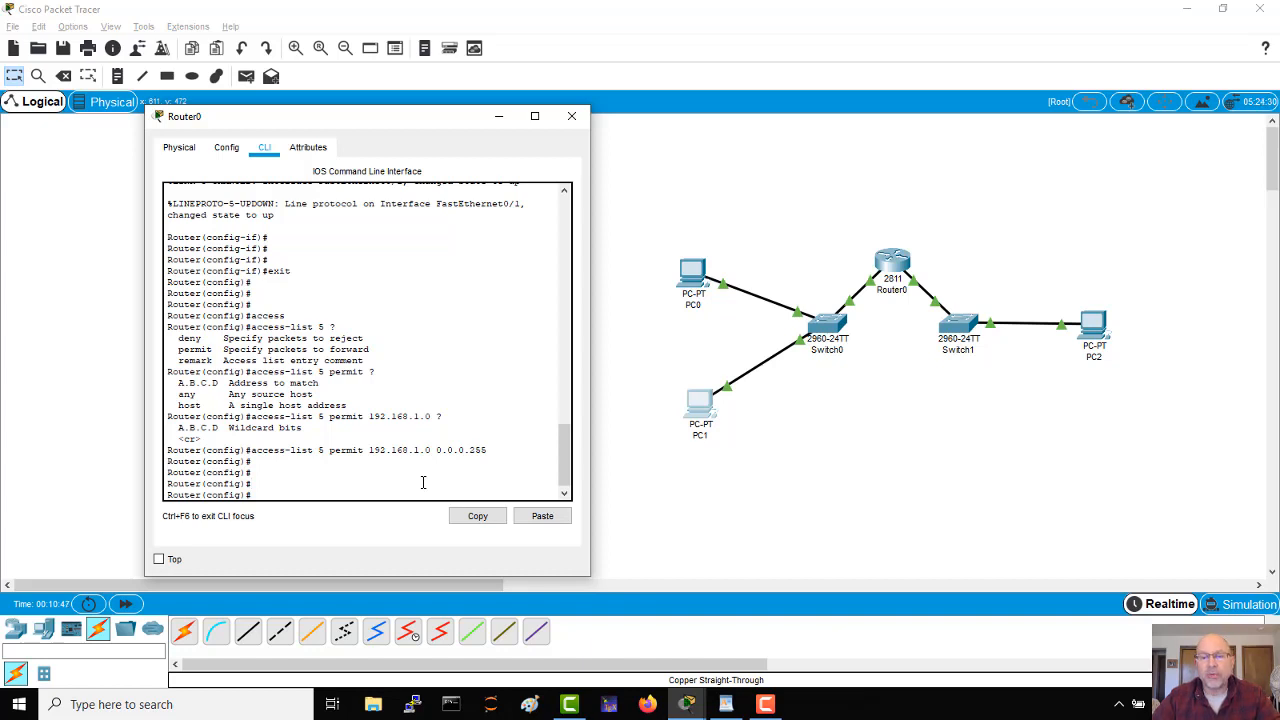
Step: Switch to the blank WordPad document and write 192.168.1.0 with 255.255.255.0 on the line below it
left_click(726, 704)
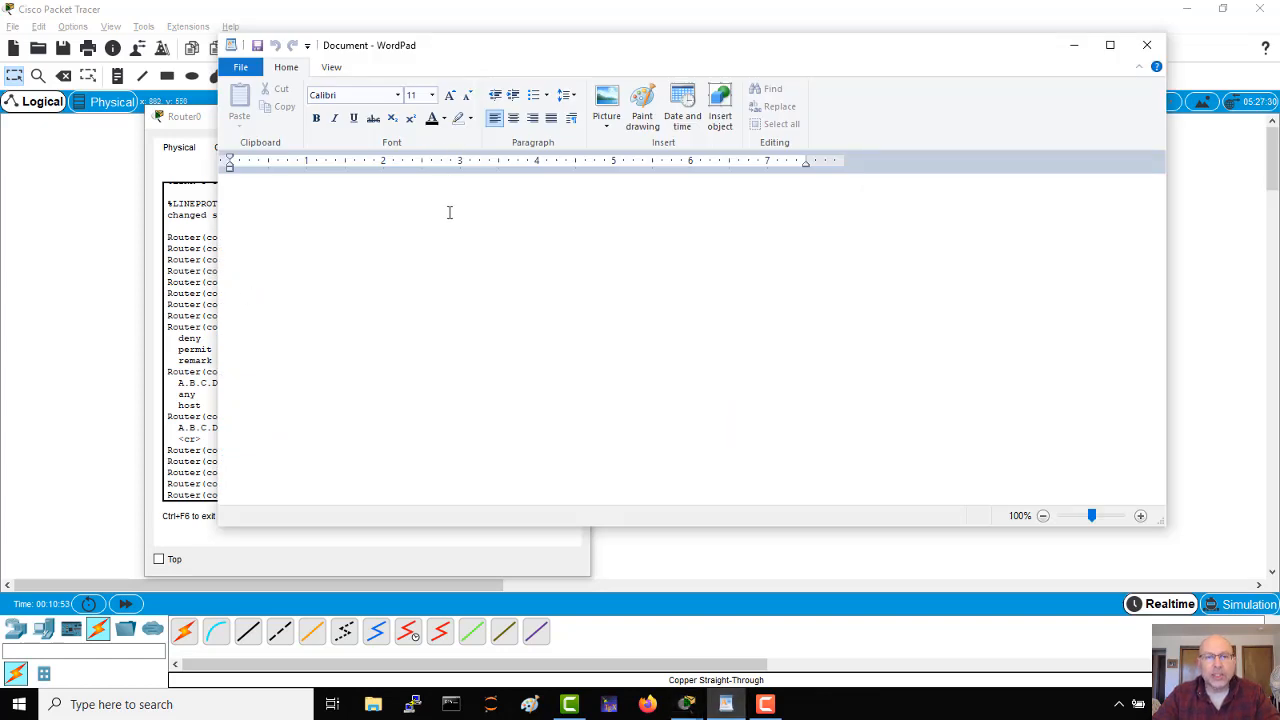
type("192")
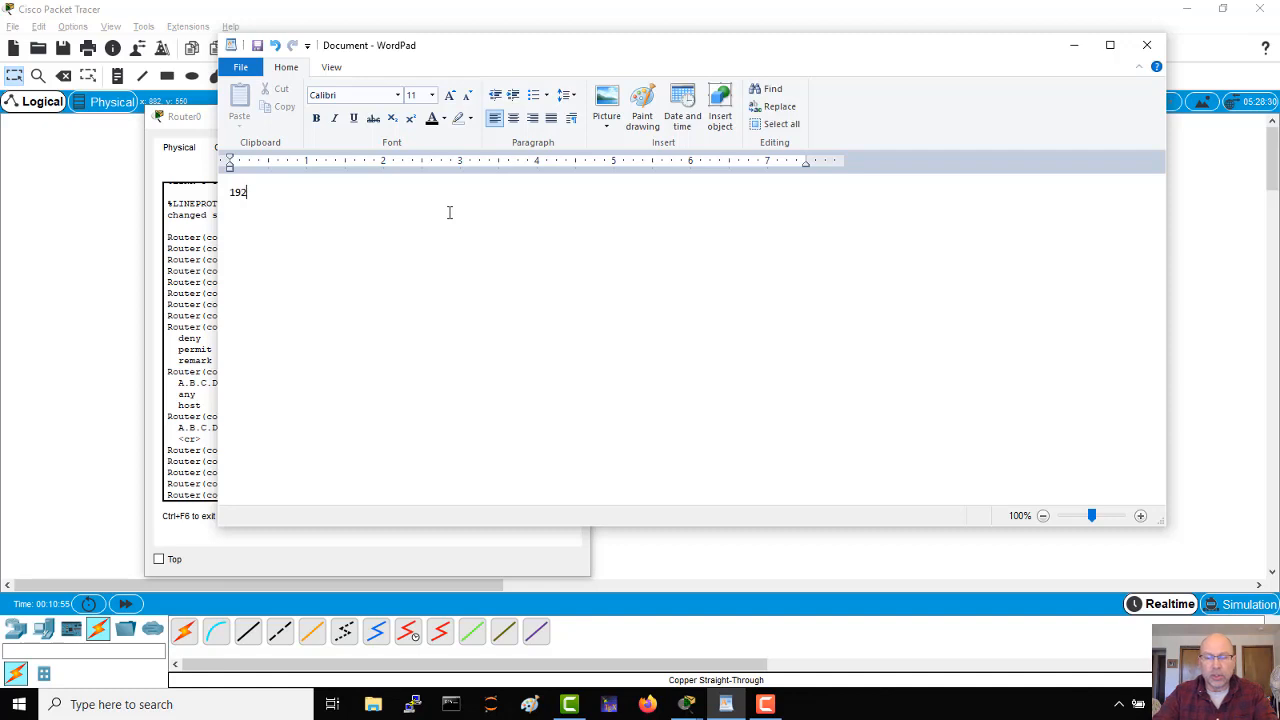
type(".168.1.0")
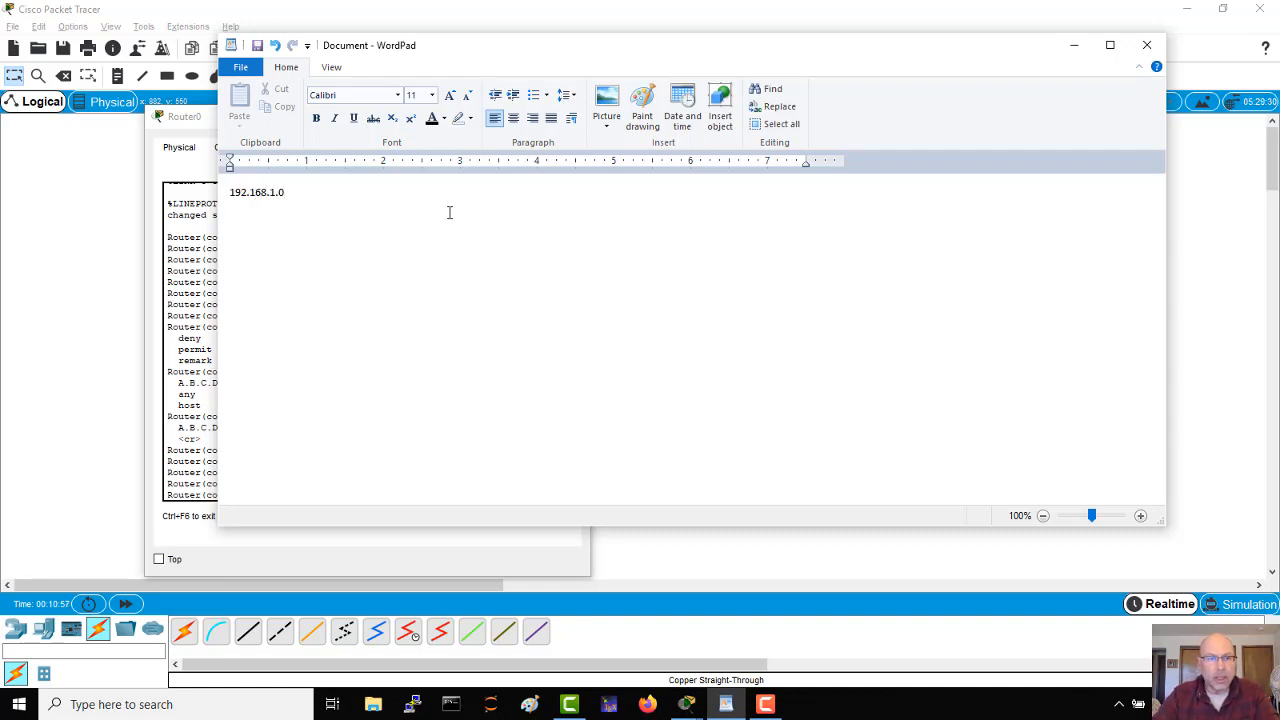
key("Return")
type("2")
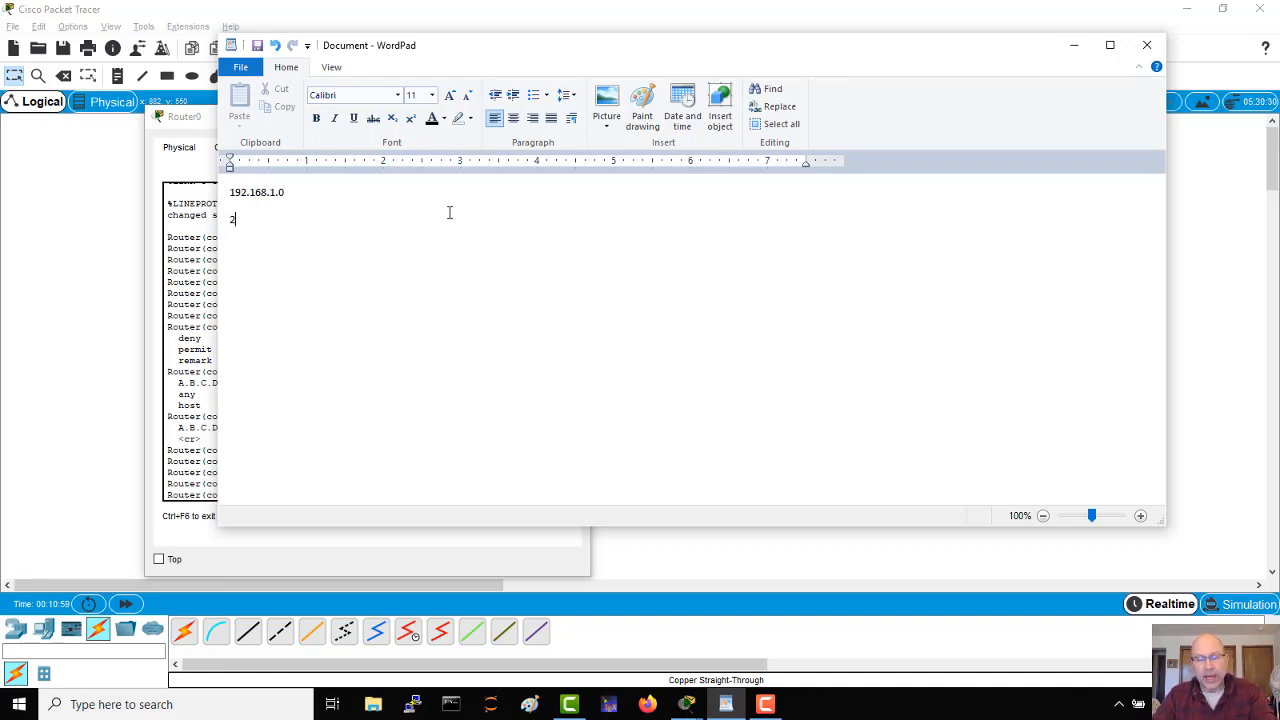
type("55.255.255.")
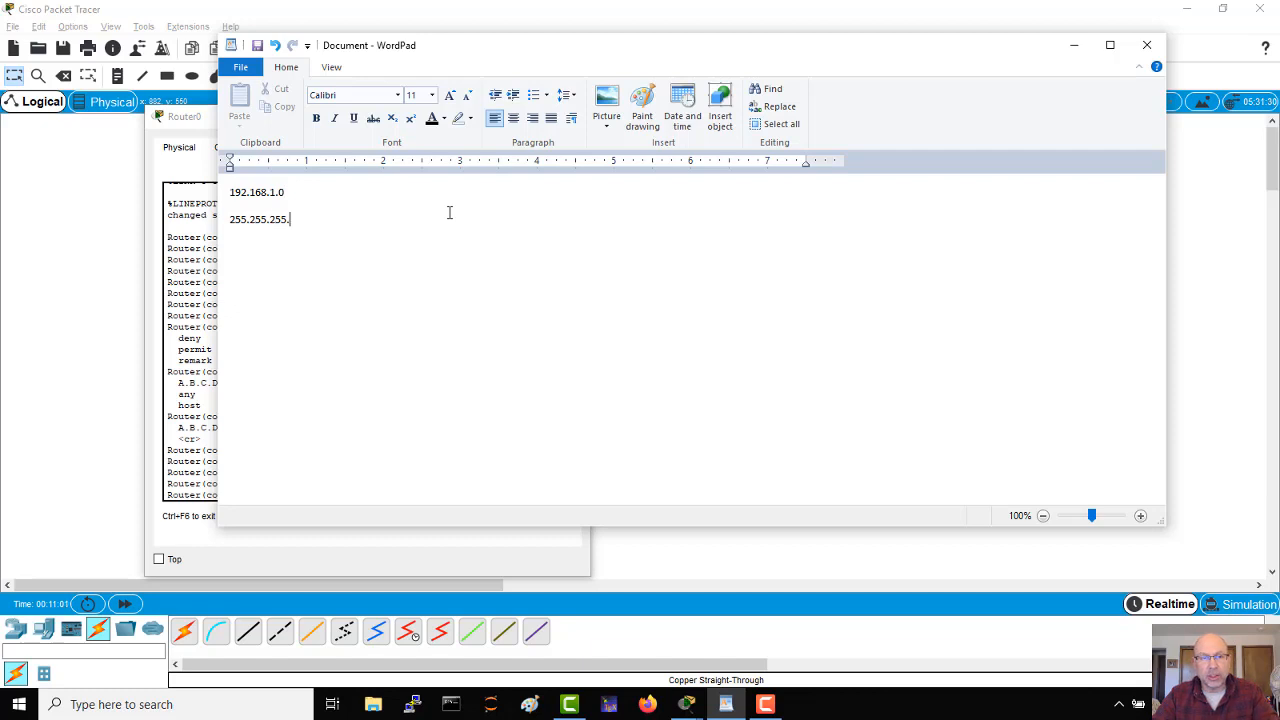
type("0")
Step: Underline the subnet mask 255.255.255.0 and place the text cursor on a new line below it
key("shift+Left")
key("shift+Left")
key("shift+Left")
key("shift+Left")
key("shift+Left")
key("shift+Left")
key("shift+Left")
key("shift+Left")
key("shift+Left")
key("shift+Left")
key("shift+Left")
key("shift+Left")
key("shift+Left")
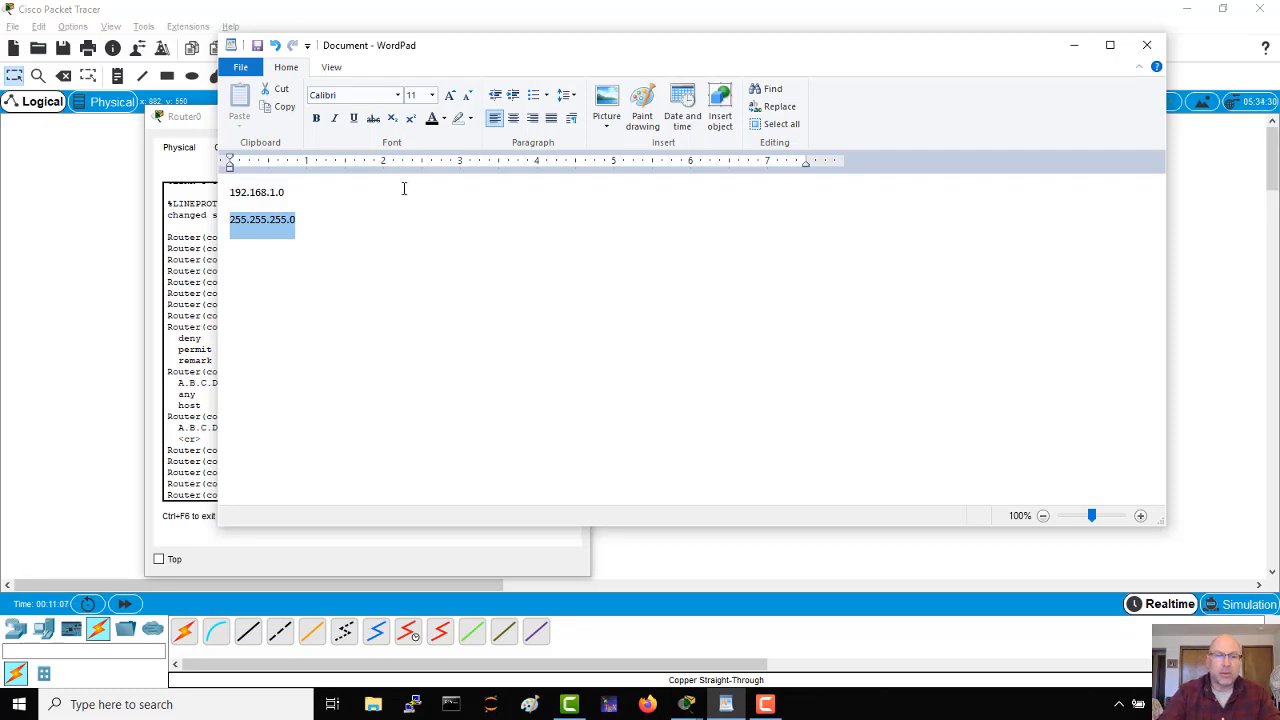
key("ctrl+u")
left_click(256, 242)
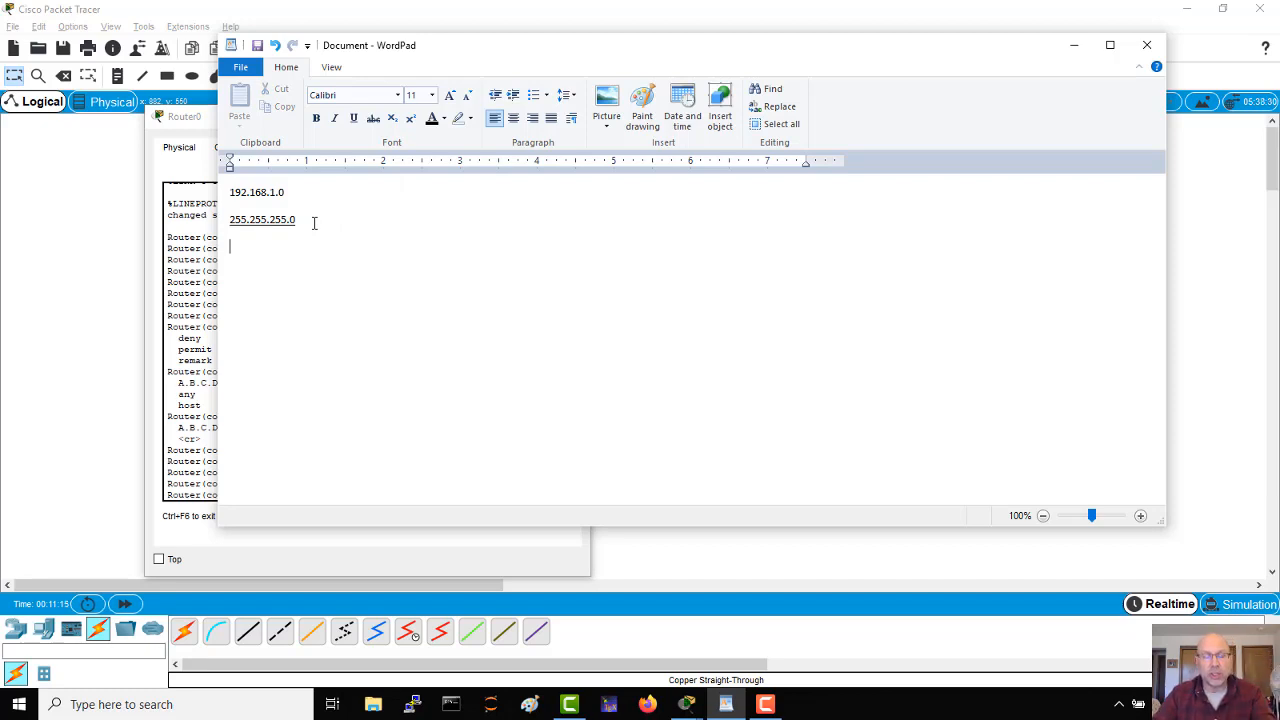
Step: Write the address range 192.168.1.0-192.168.1.255 under the underlined subnet mask
type("192.168.1.-")
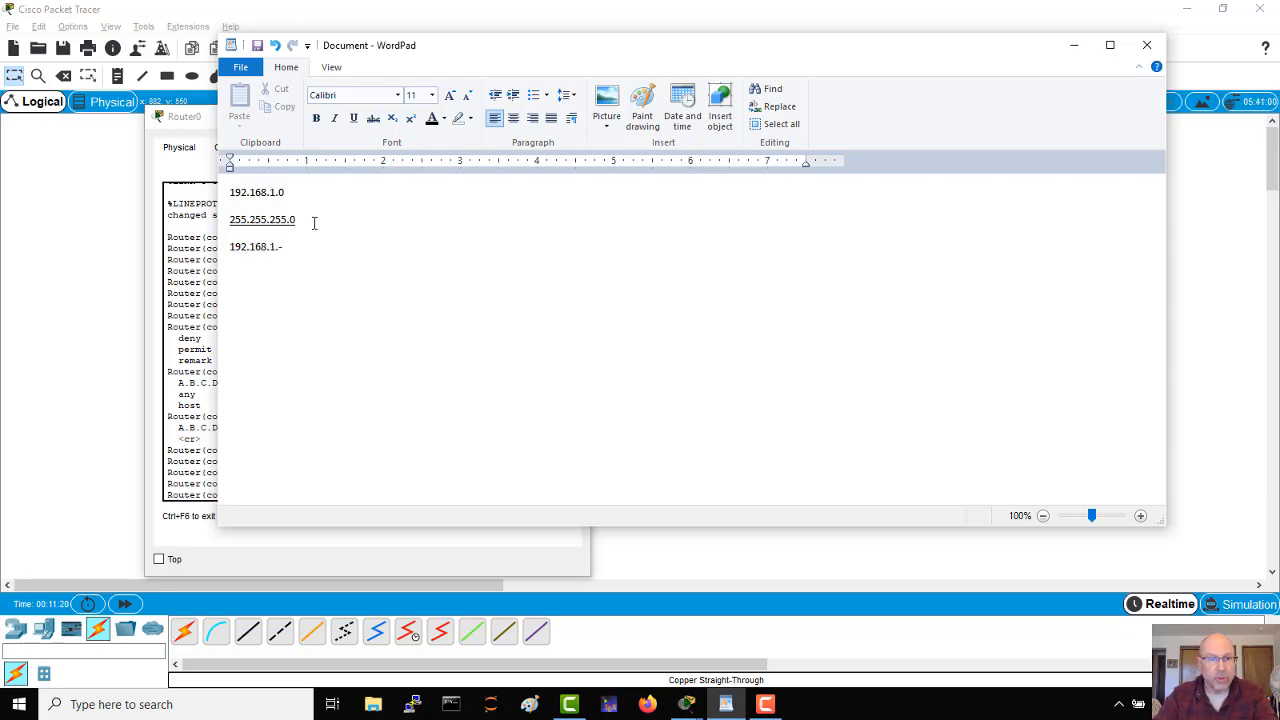
key("BackSpace")
type("0")
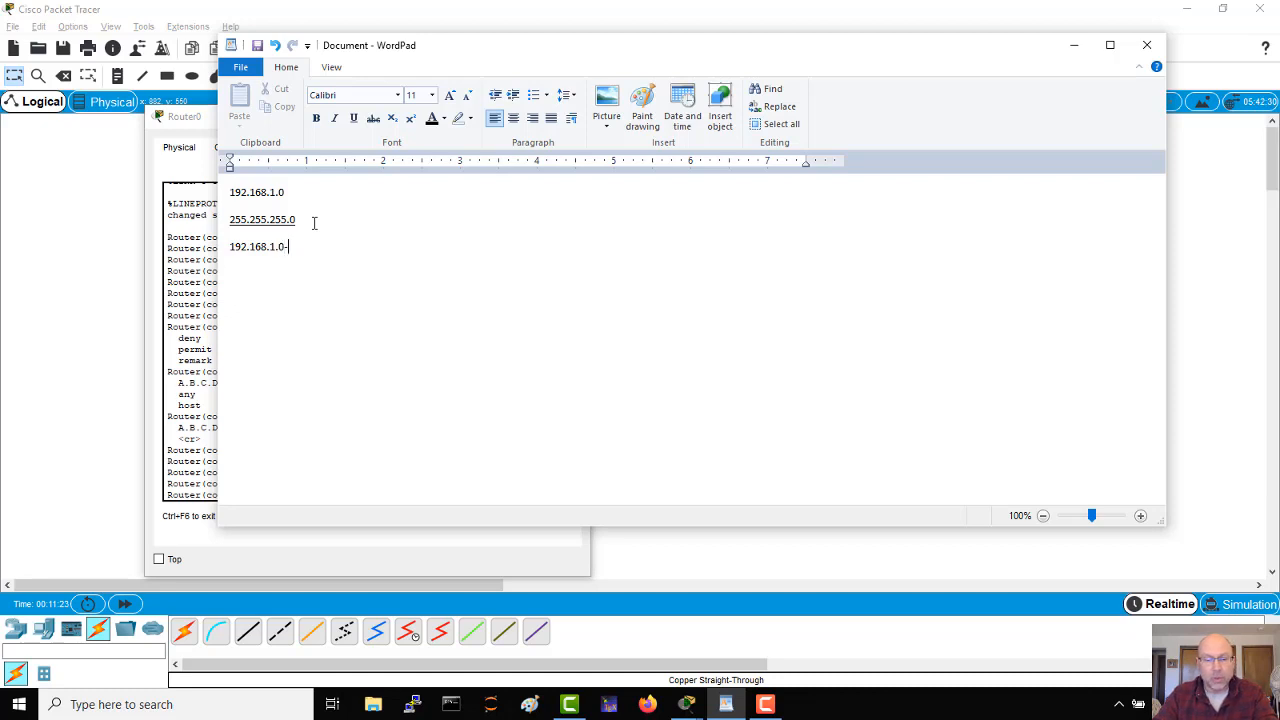
type("-192")
key("BackSpace")
key("BackSpace")
key("BackSpace")
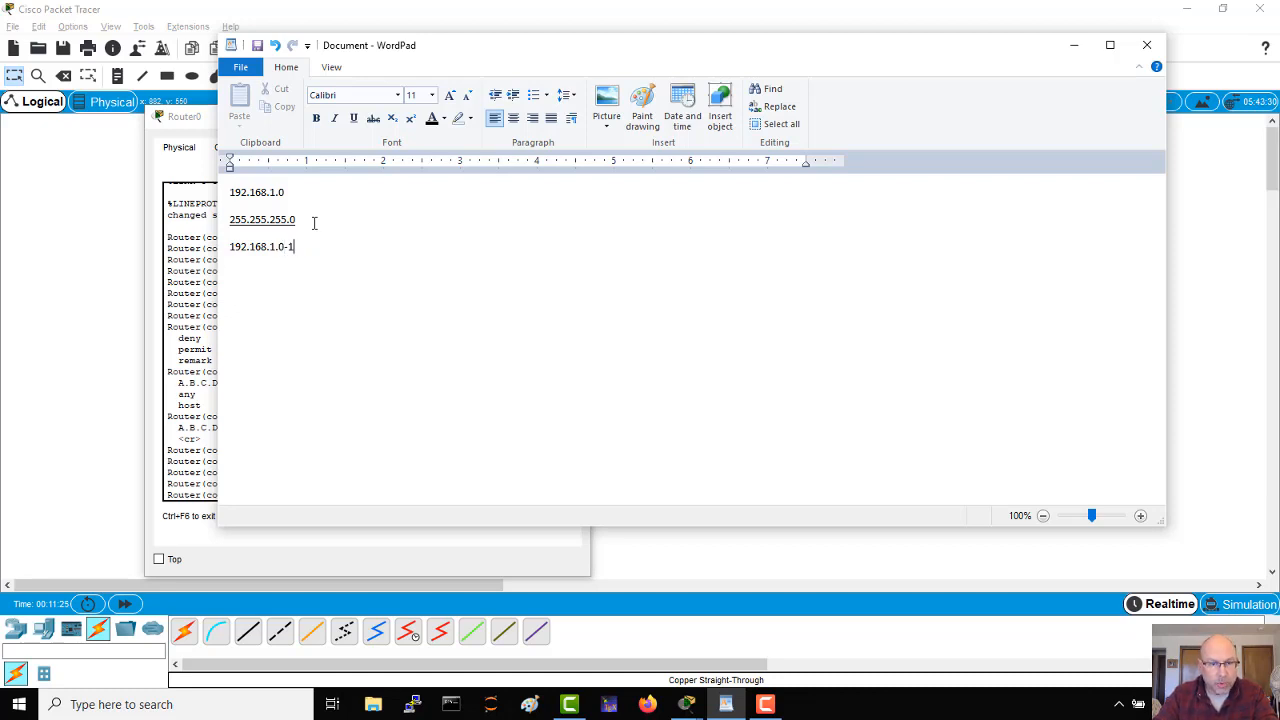
type("192.168.")
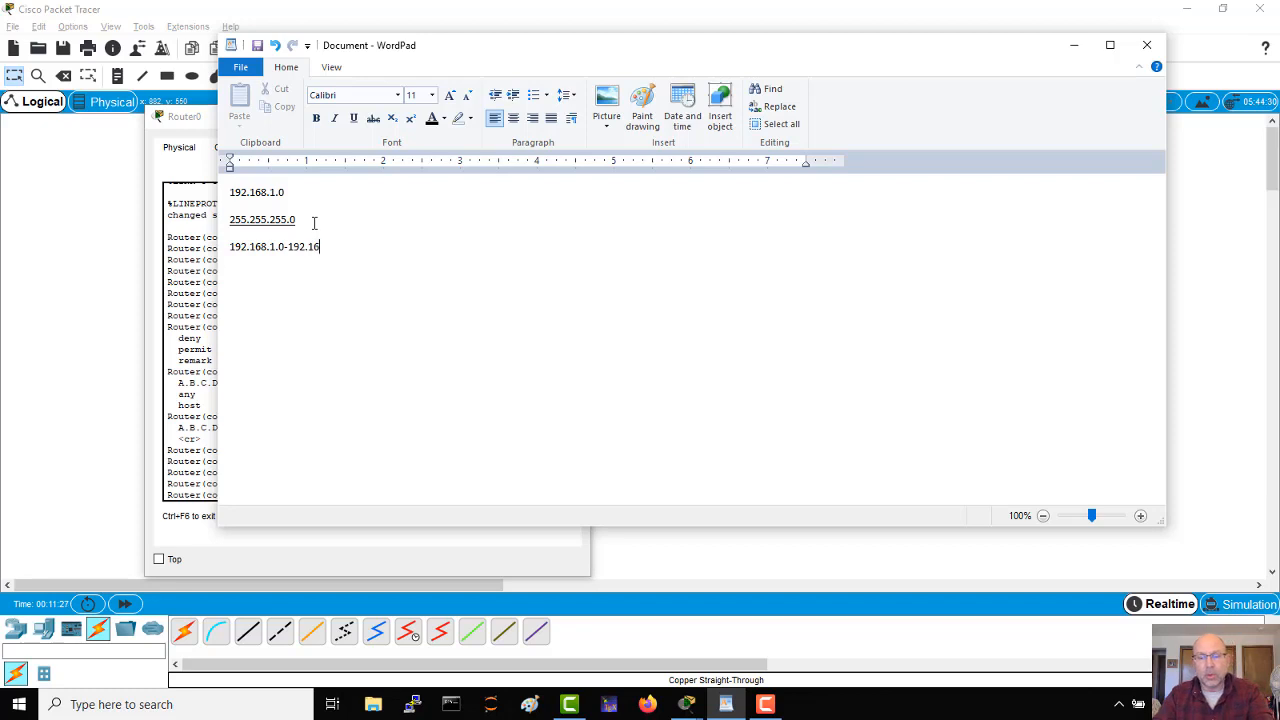
type("1.255")
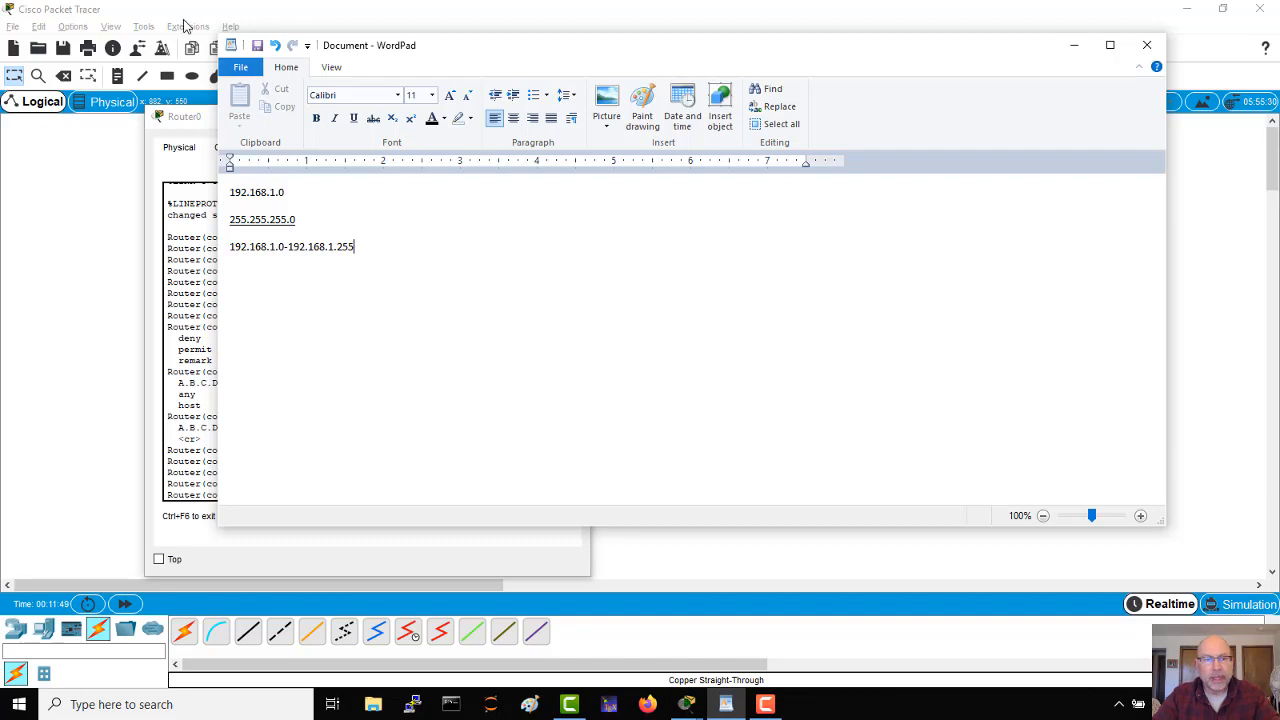
Step: Start a second column by writing 192.168.1.0, tabbed across from the first network address
left_click(313, 191)
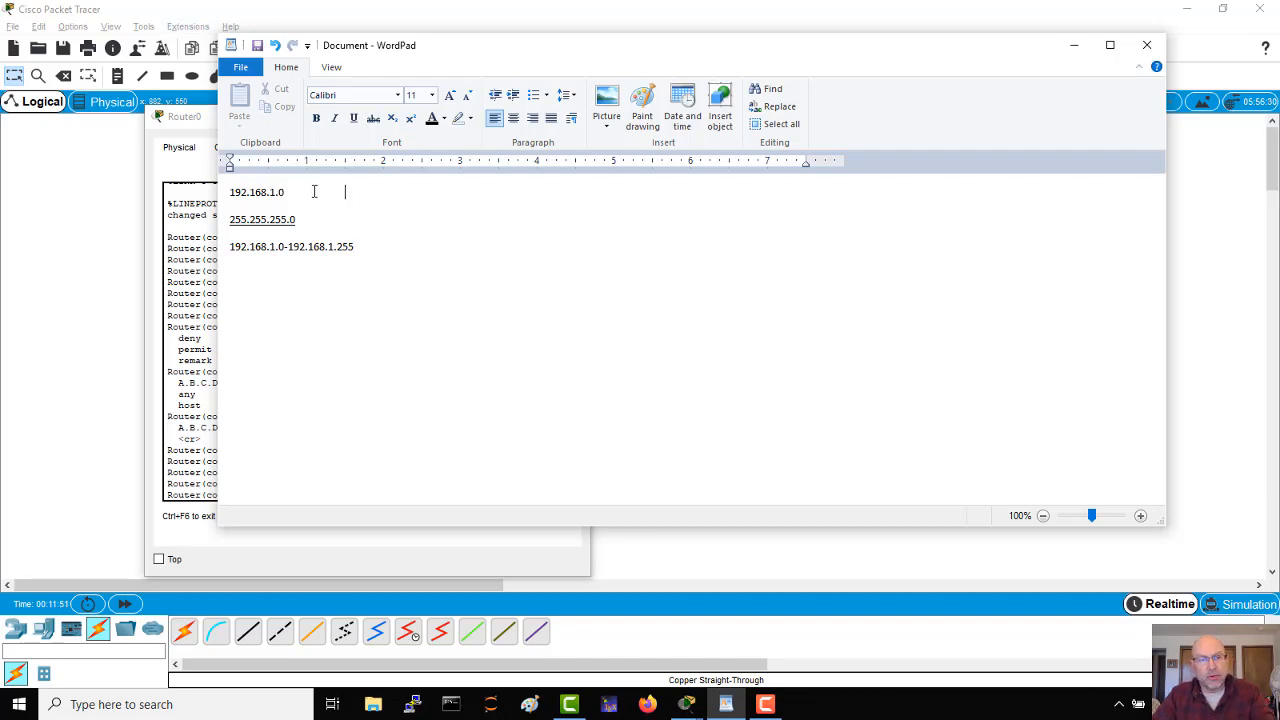
key("Tab")
key("Tab")
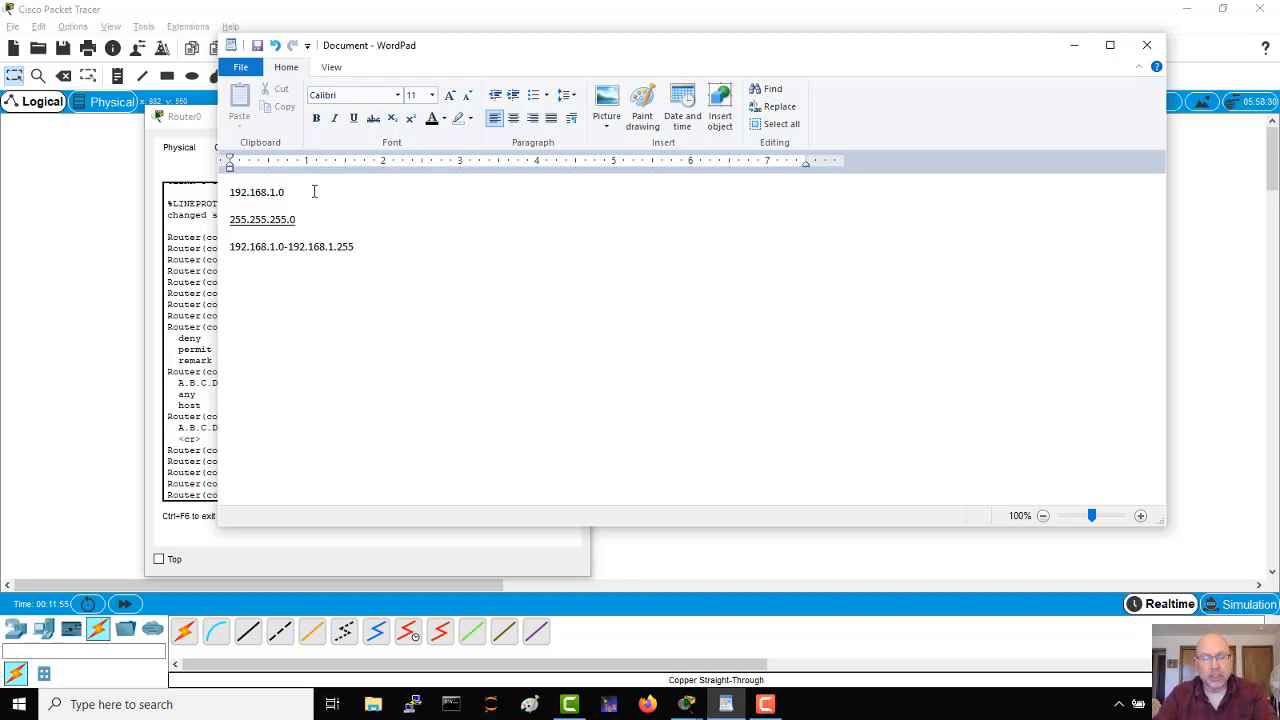
type("192.168.")
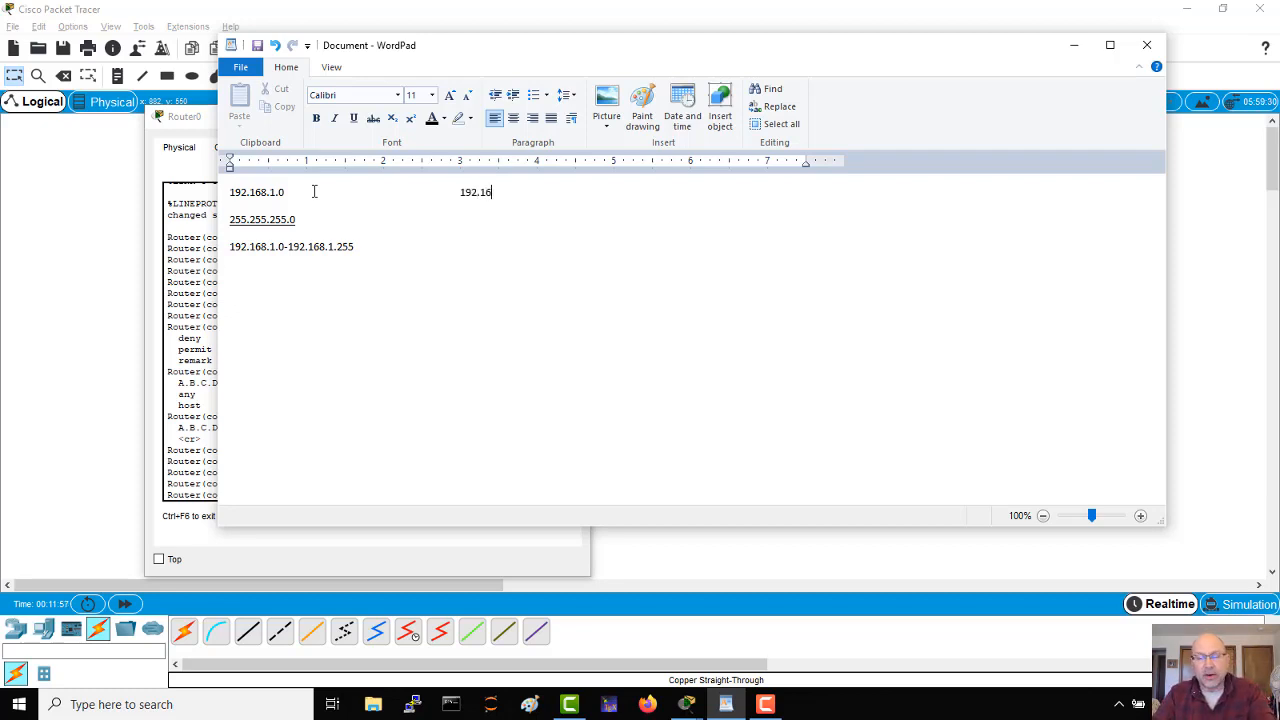
type("1.0")
key("Down")
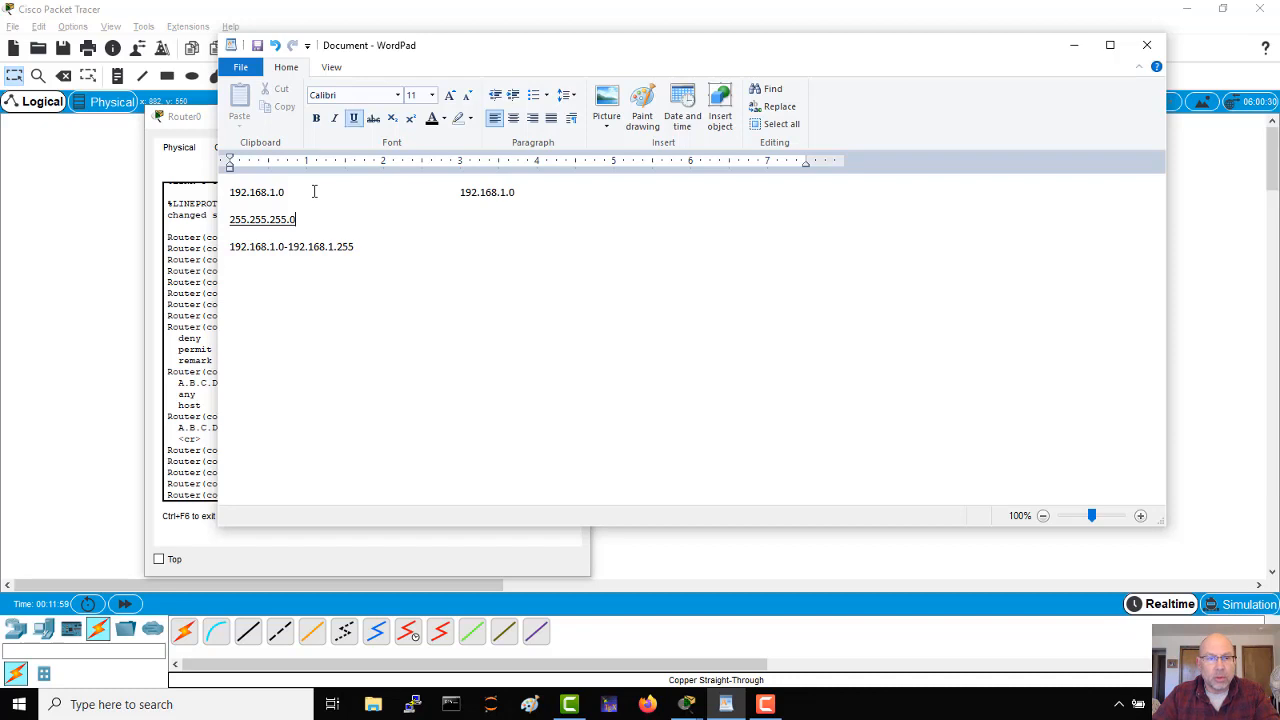
key("Tab")
key("Tab")
key("Tab")
key("BackSpace")
key("BackSpace")
key("BackSpace")
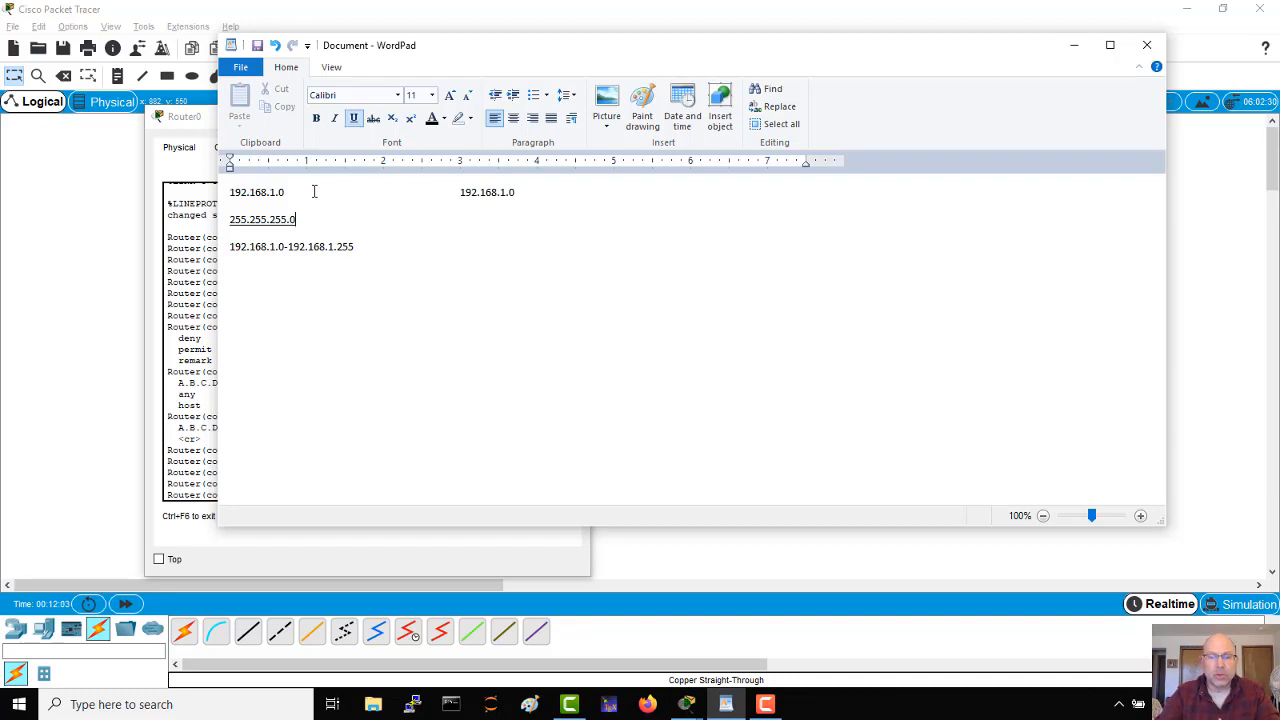
Step: Write the wildcard mask 0.0.0.255 in the second column, level with the subnet mask, and underline only the mask itself
key("ctrl+u")
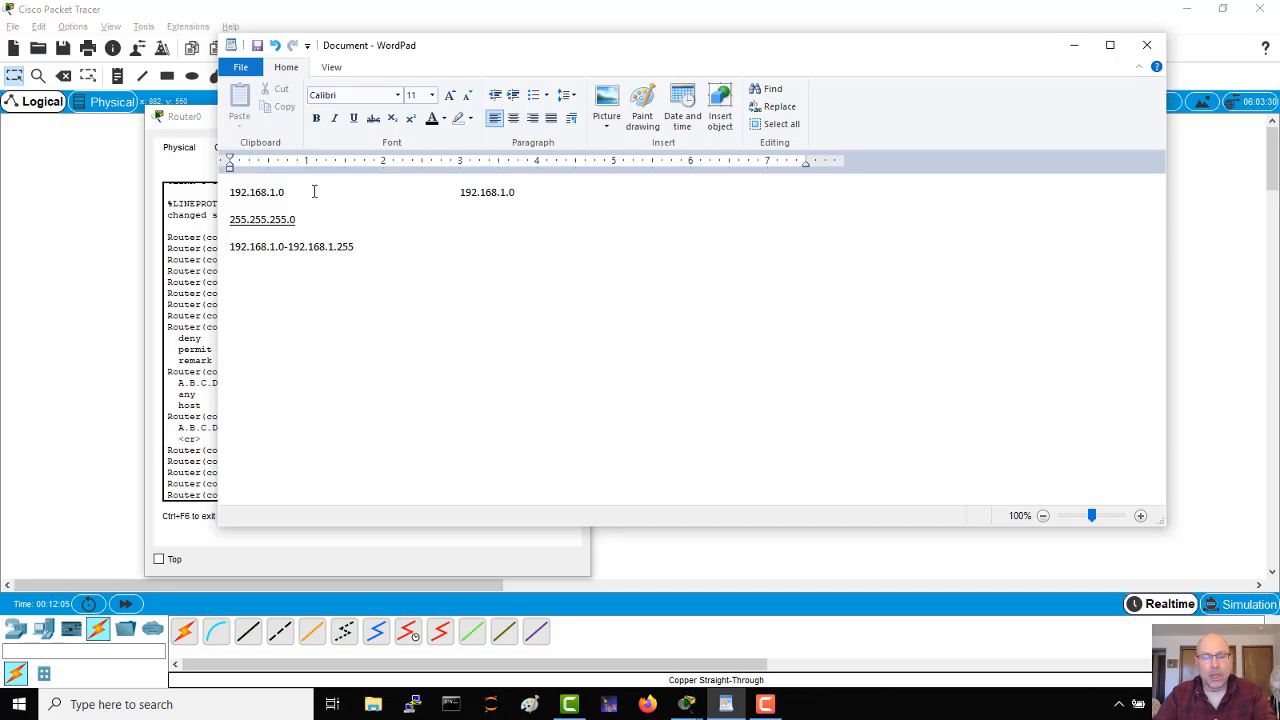
type("0.0.0")
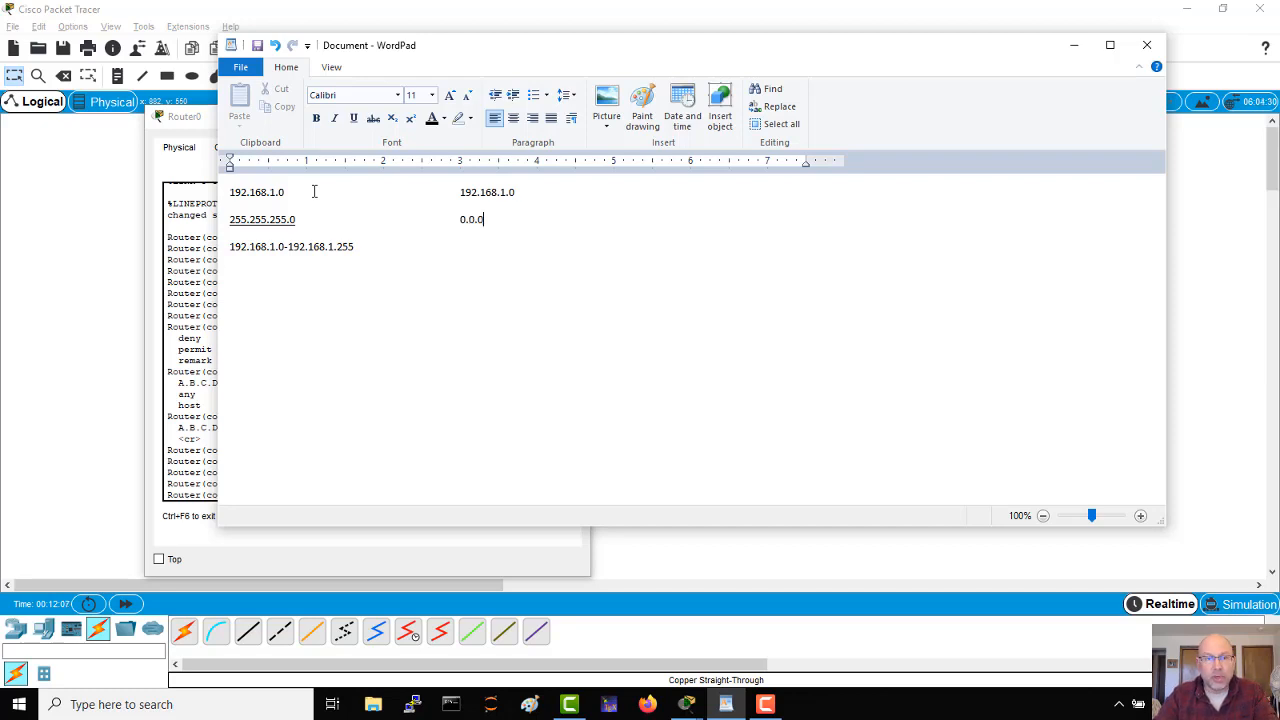
type(".255")
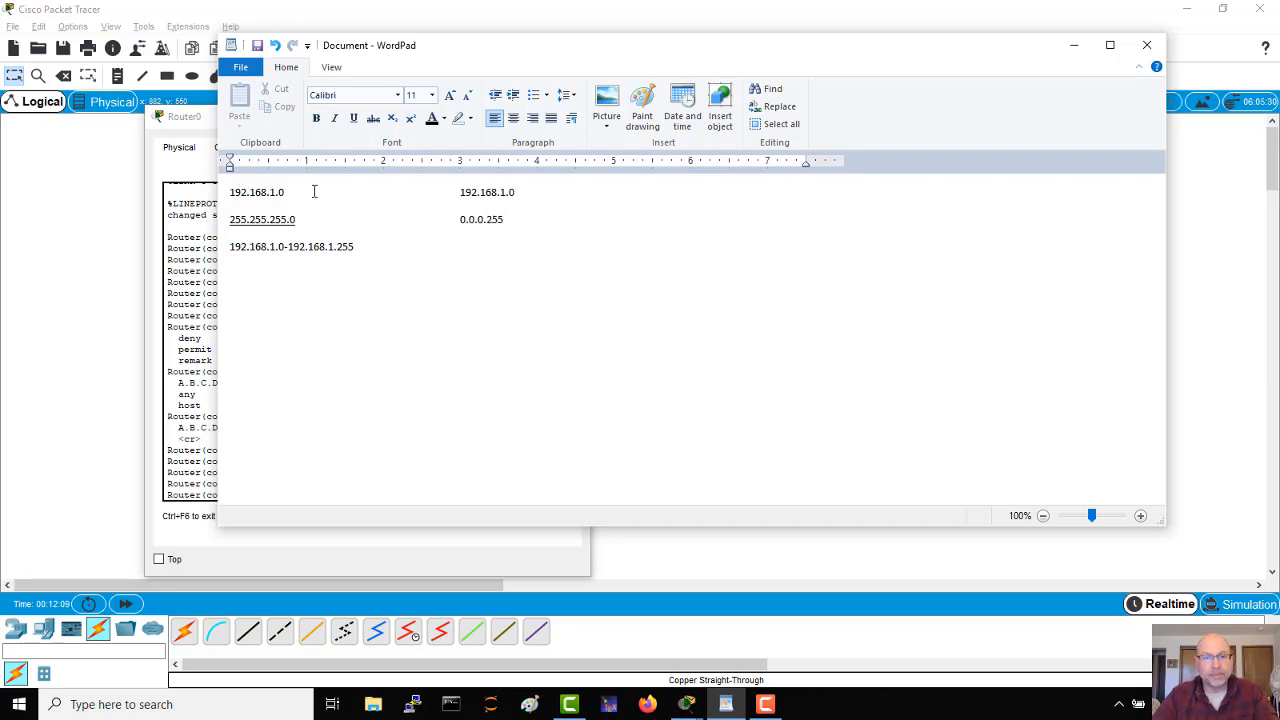
key("shift+Left")
key("shift+Left")
key("shift+Left")
key("shift+Left")
key("shift+Left")
key("shift+Left")
key("shift+Left")
key("shift+Left")
key("shift+Left")
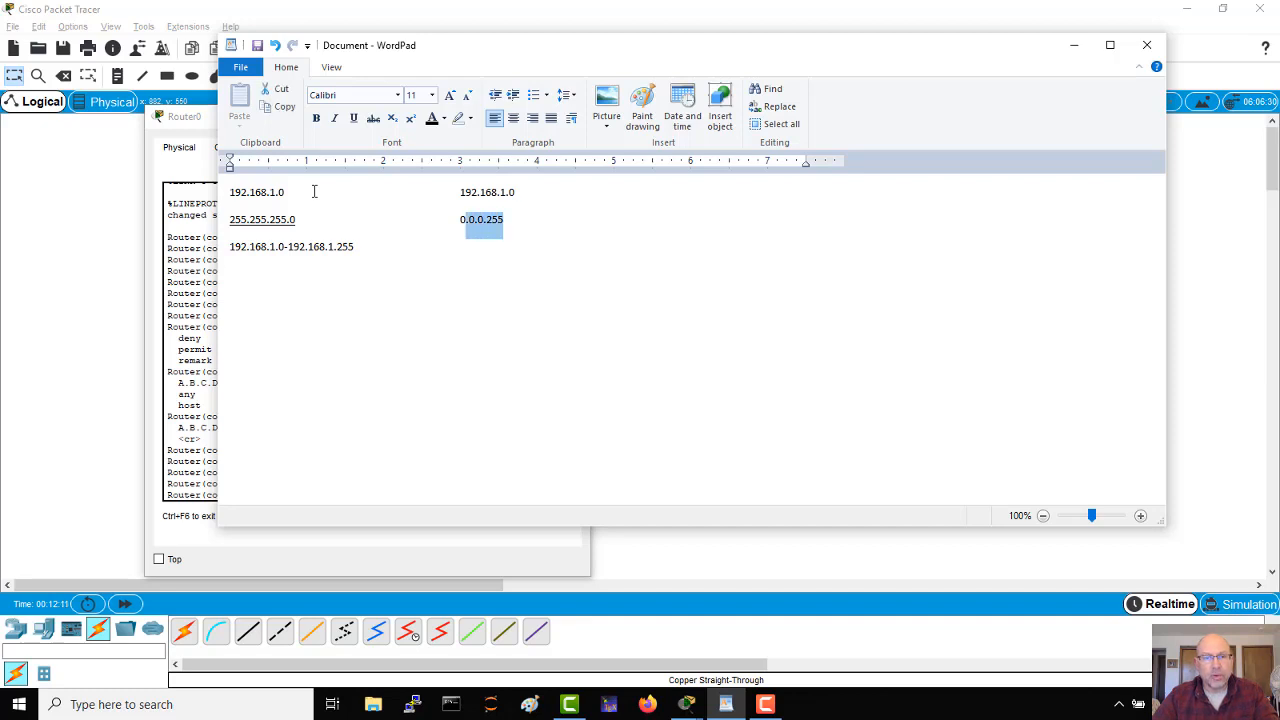
key("ctrl+u")
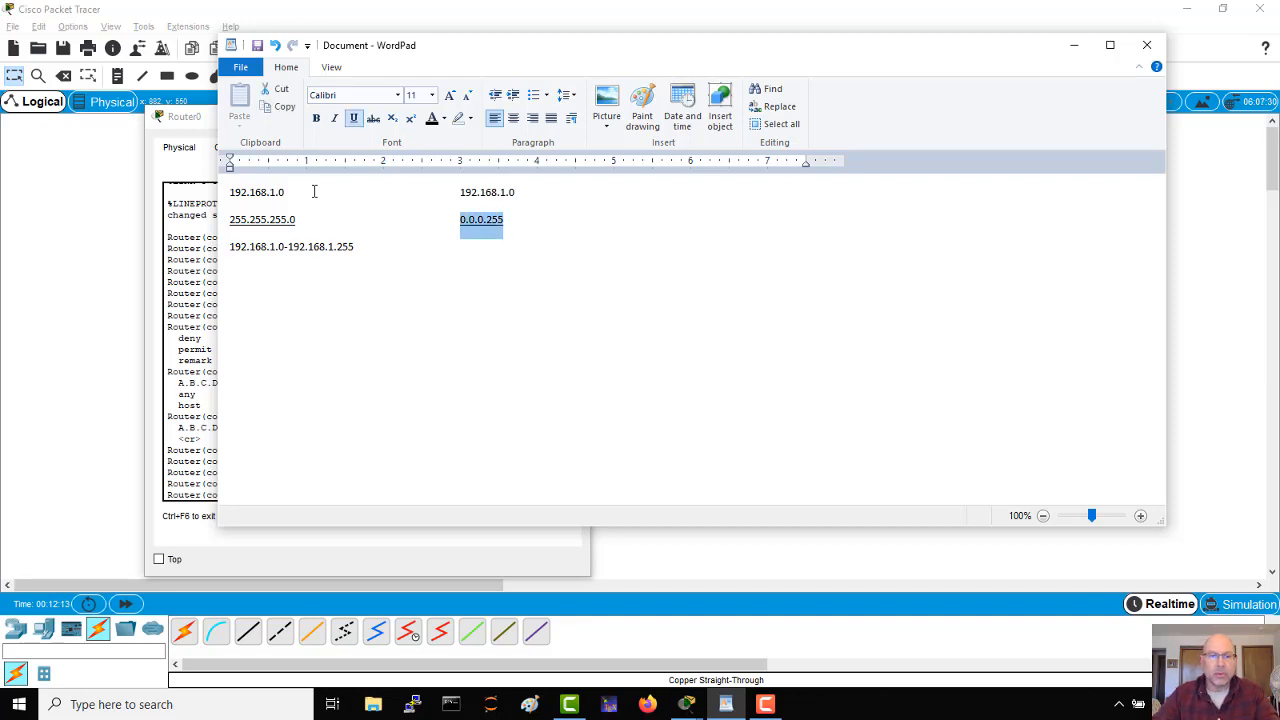
Step: Write the range 192.168.1.0-192.168.1.255 in the second column under the wildcard mask
key("Down")
key("Tab")
type("1")
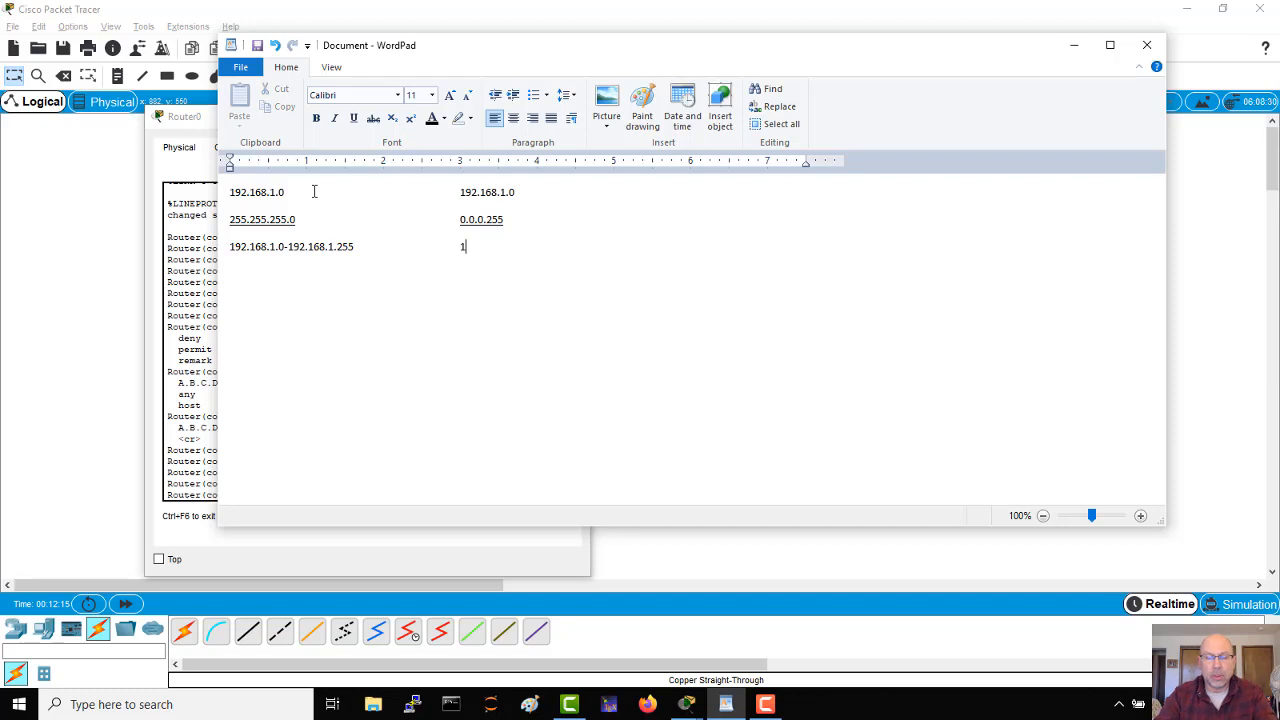
type("92.168.")
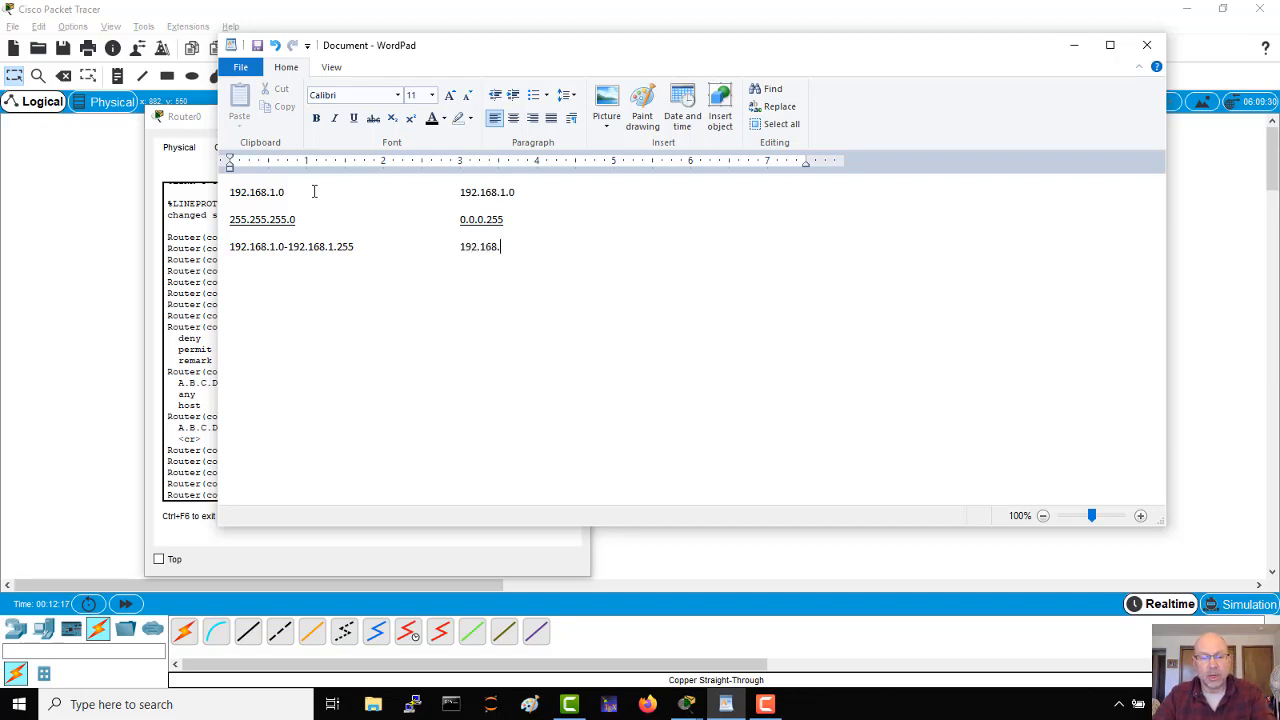
type("1.")
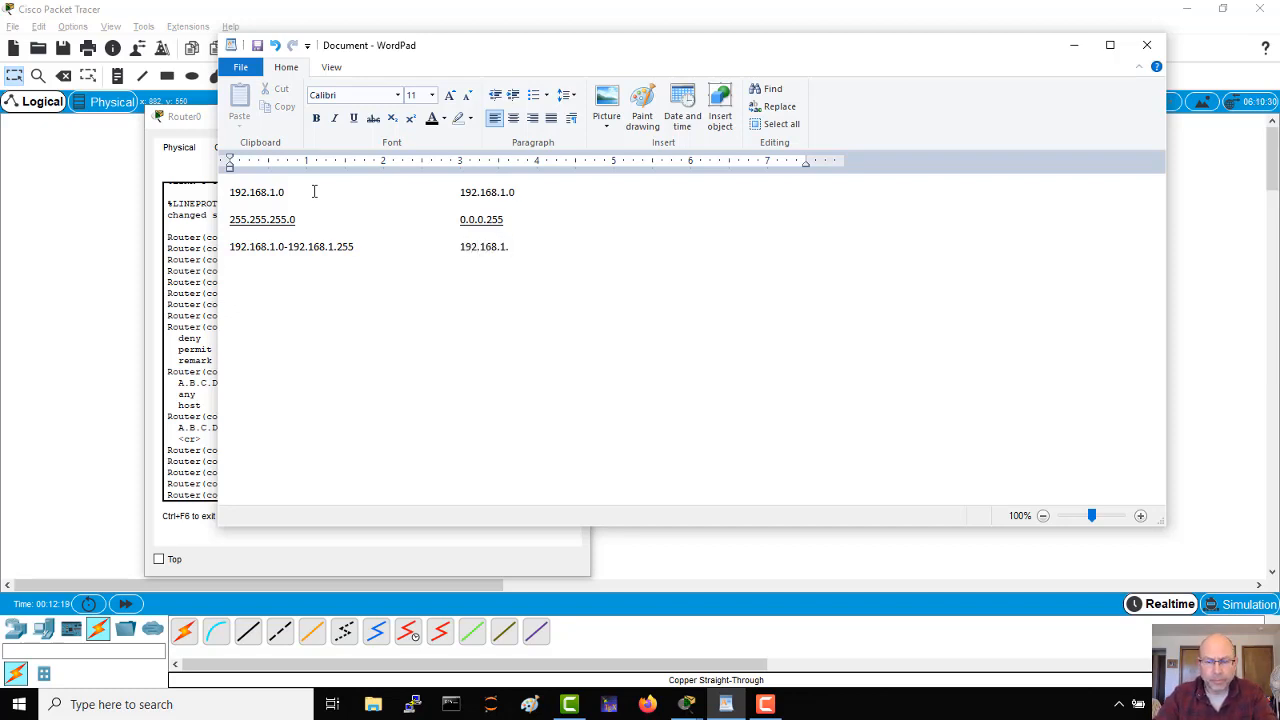
type("0-192.16")
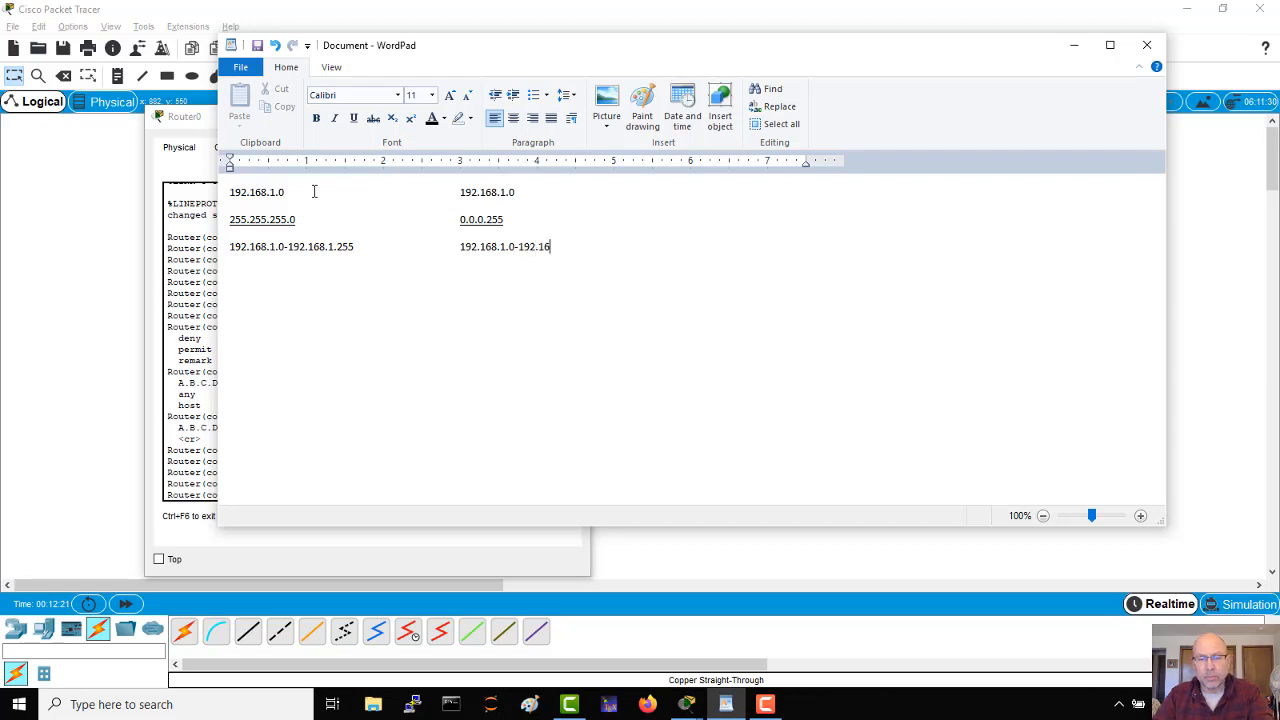
type("8.1.25")
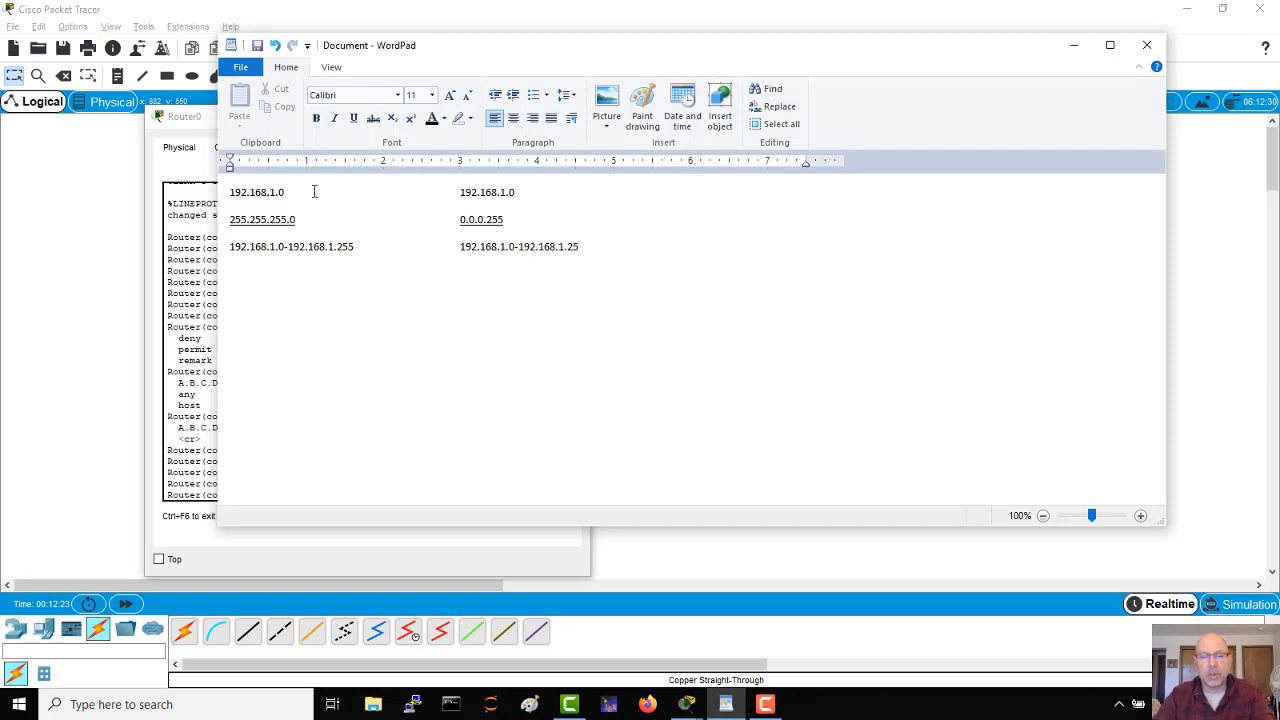
type("5")
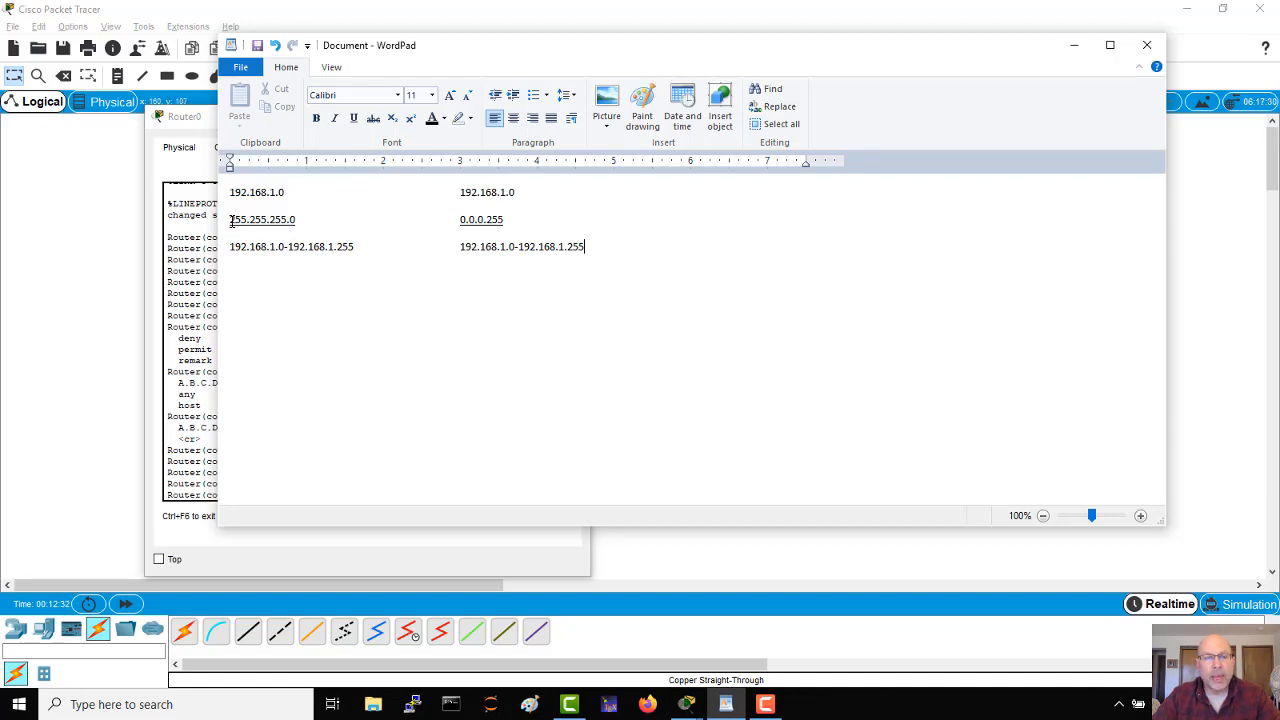
Step: Highlight 255.255.255 in the subnet mask and 0.0.0 in the wildcard mask to compare their matching octets
left_click_drag(232, 222, 288, 222)
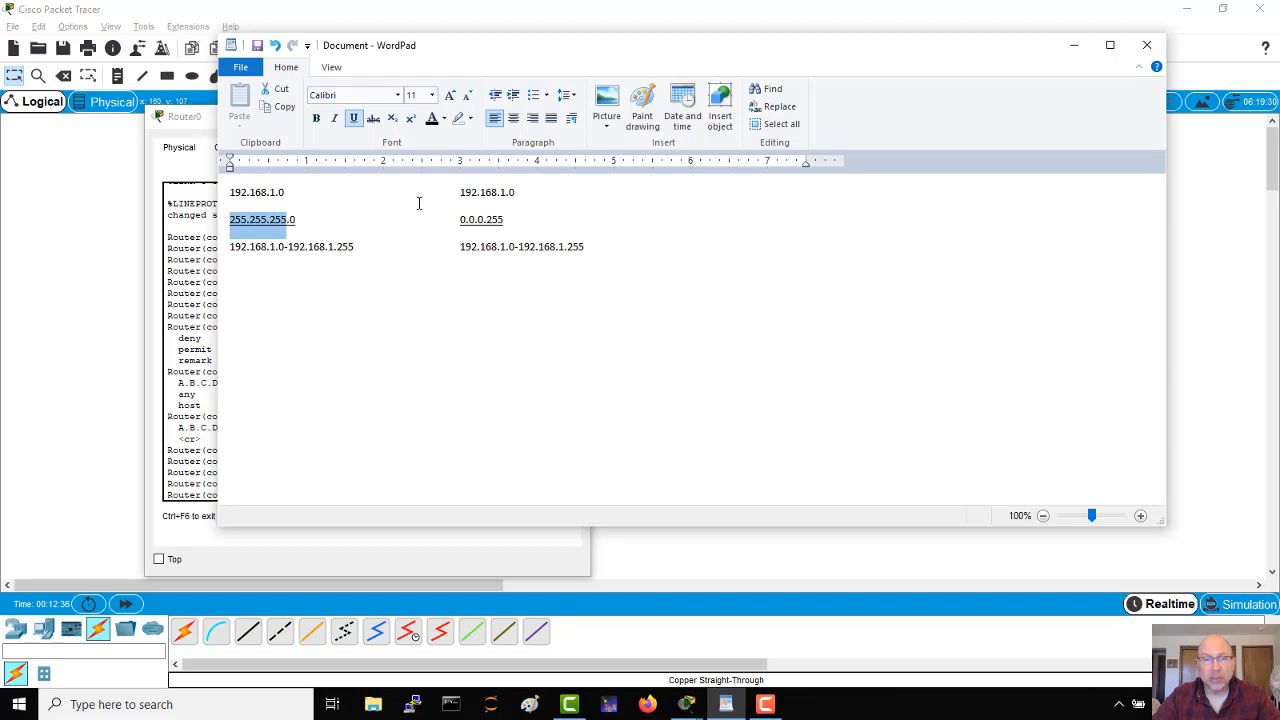
left_click_drag(460, 221, 486, 221)
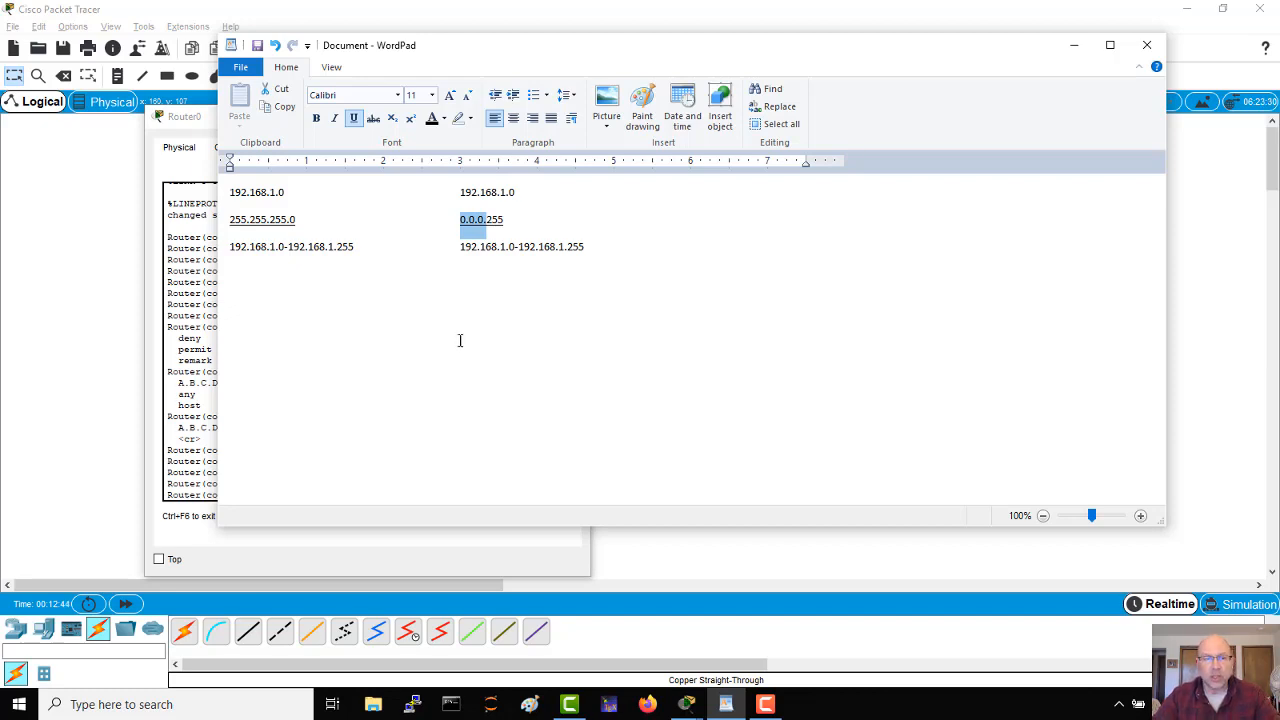
left_click(480, 277)
Step: Write the subnet 192.168.1.0/25 in the first column, leaving a blank line below the address ranges
left_click(603, 248)
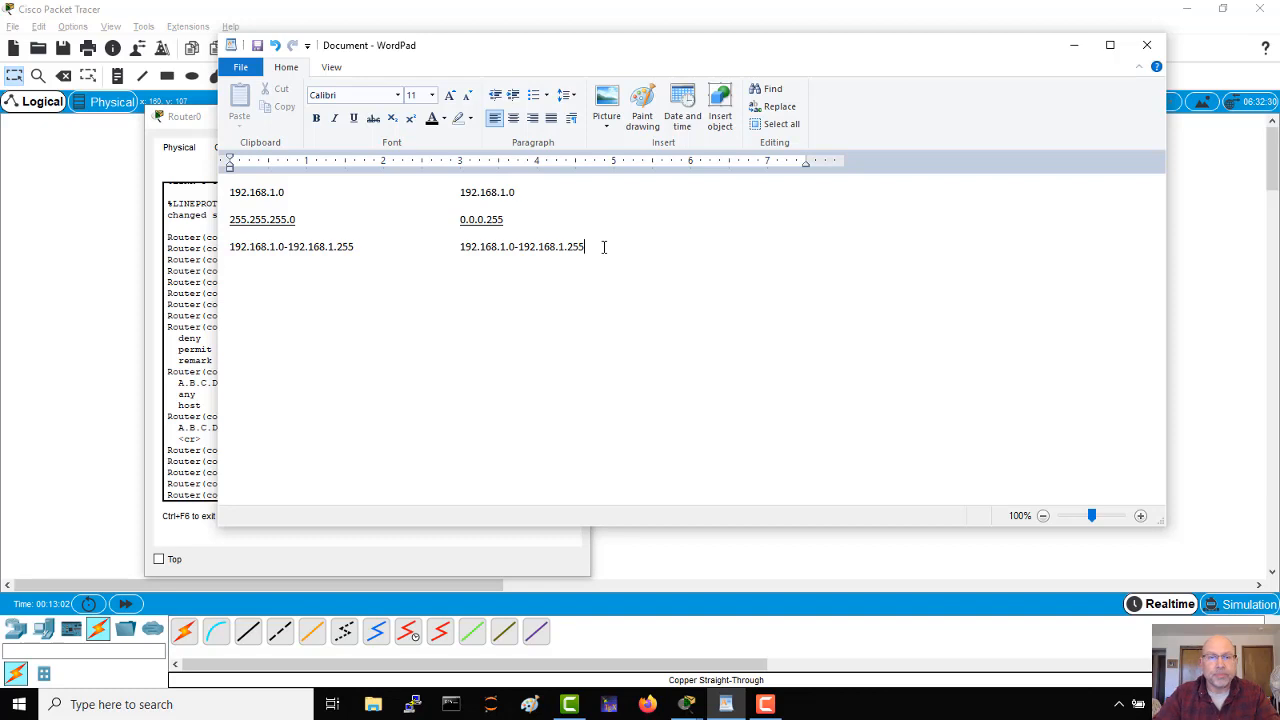
key("Return")
key("Return")
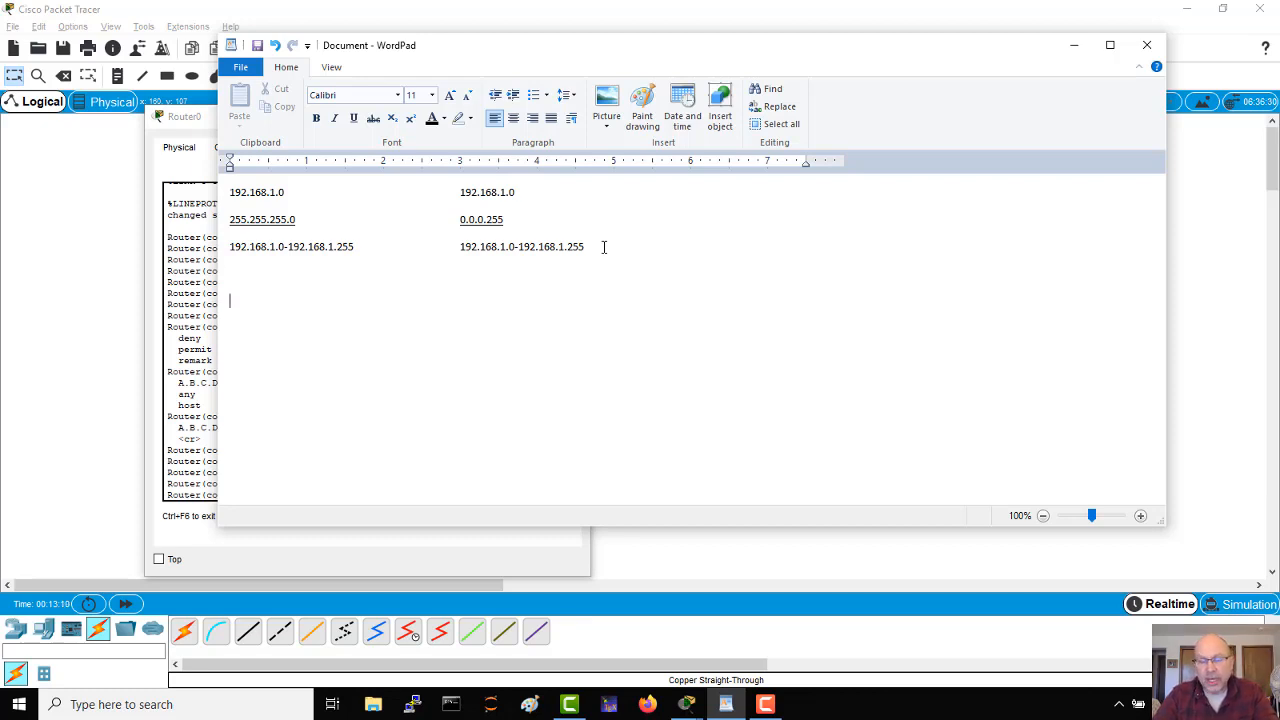
type("192,1")
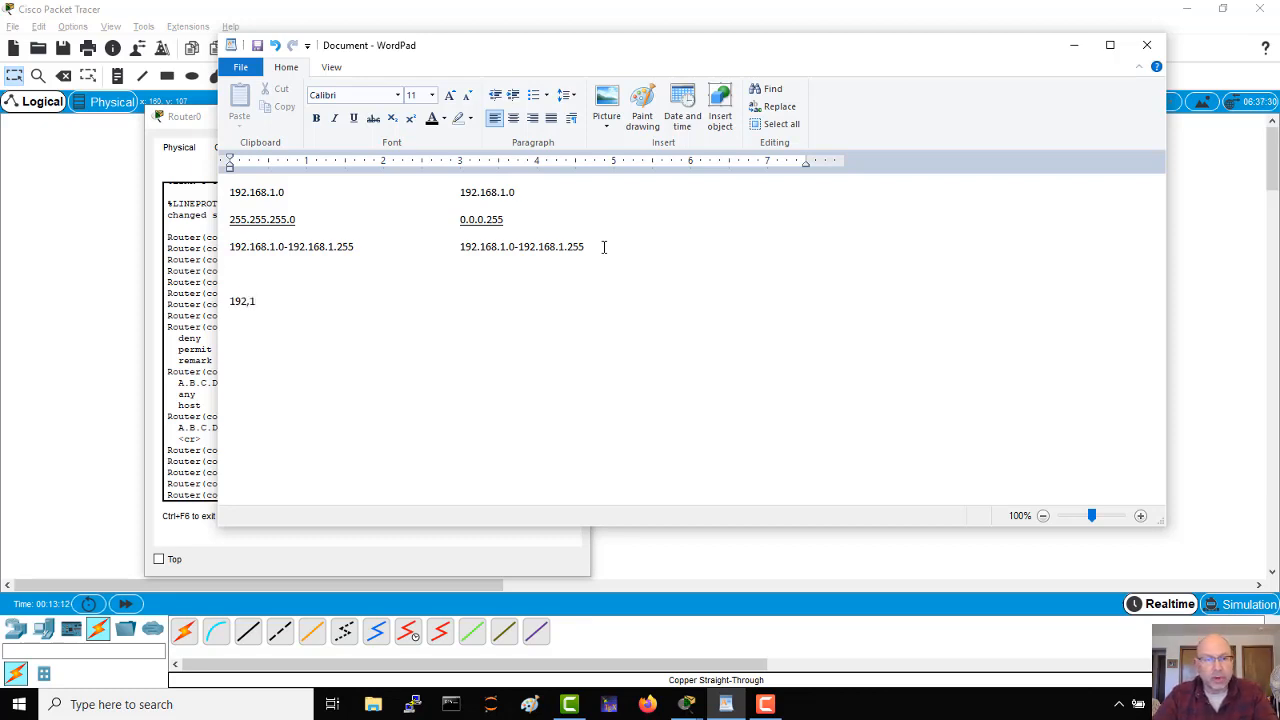
key("BackSpace")
key("BackSpace")
type(".168")
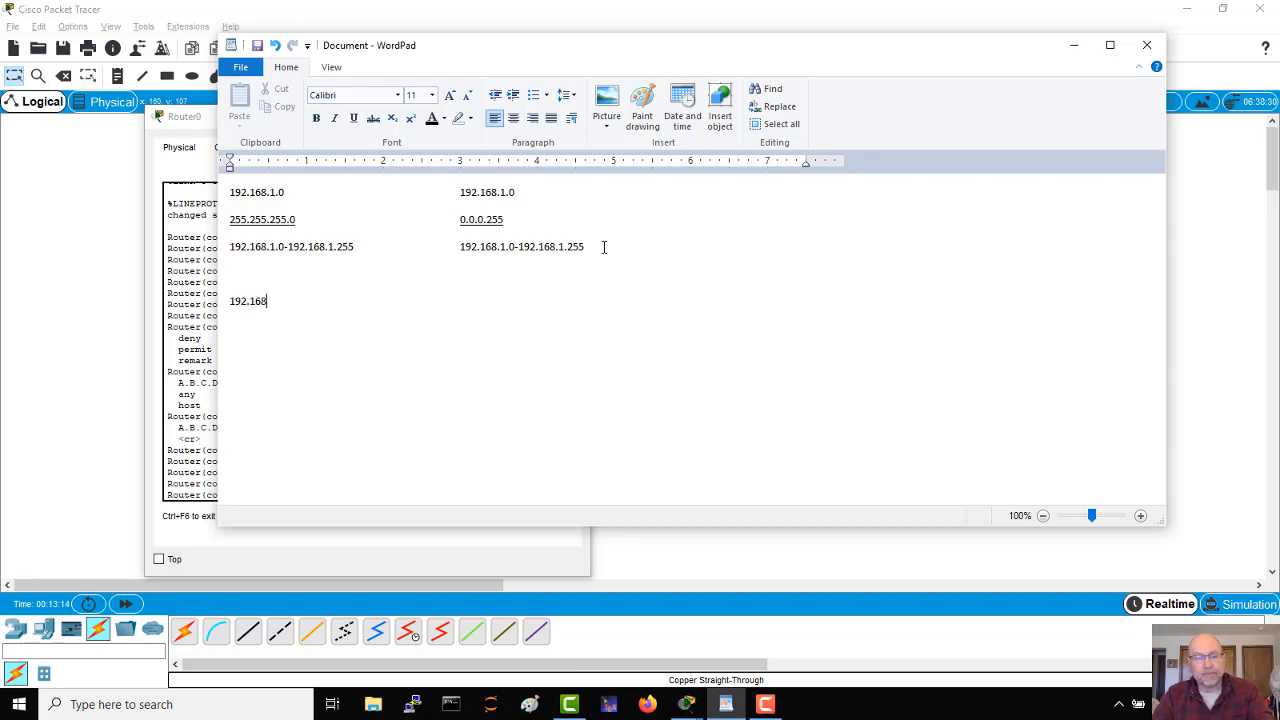
type(".1.0")
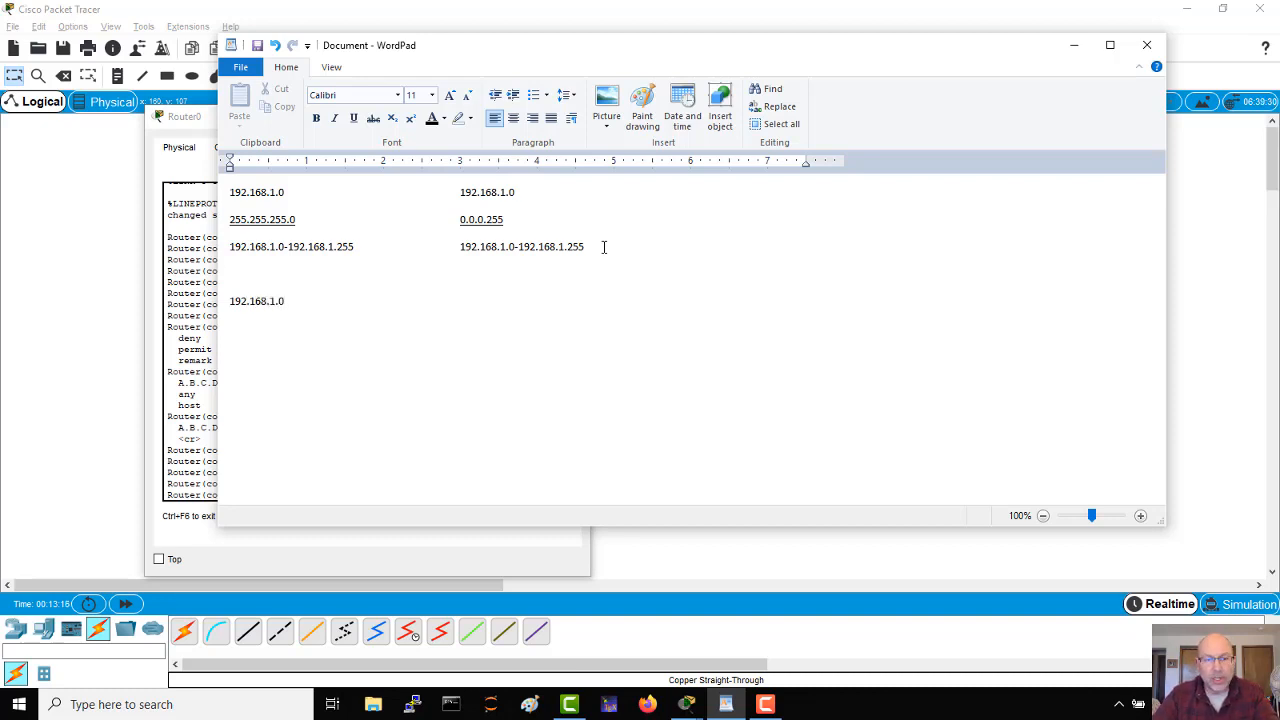
type("/25")
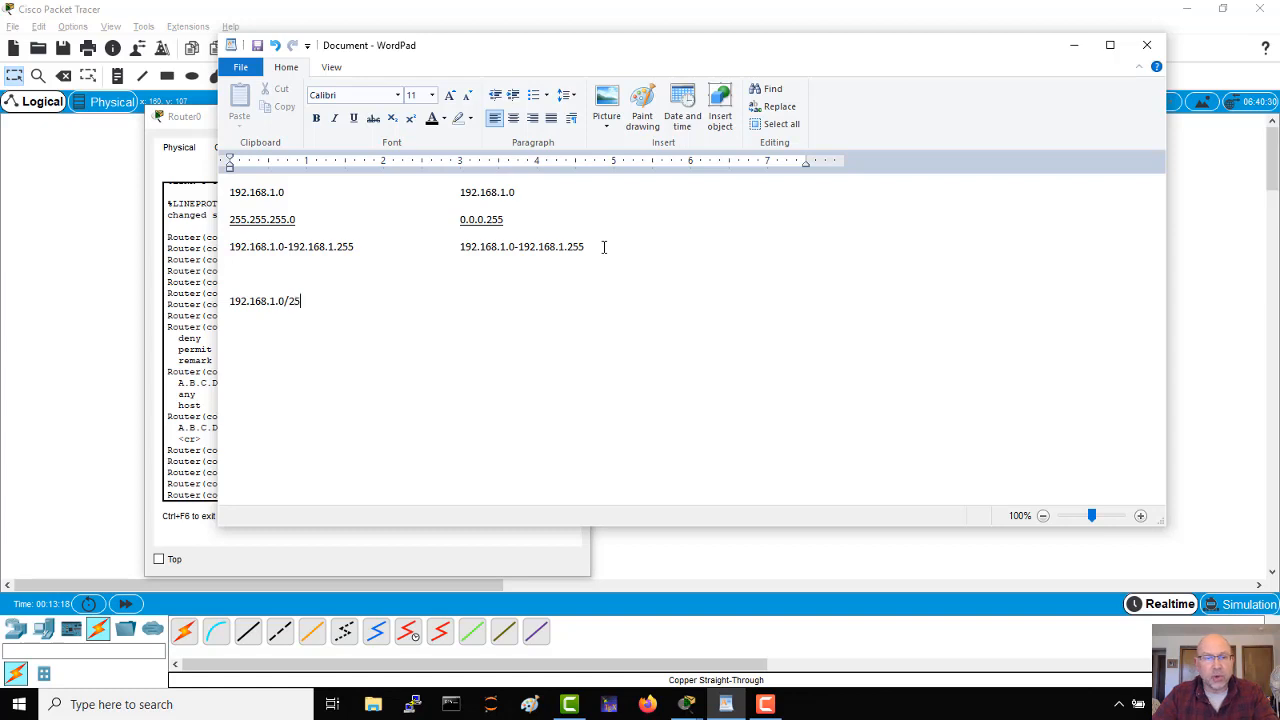
Step: Write the second subnet 192.168.1.128/25 directly below 192.168.1.0/25 in the first column
key("Return")
type("192.")
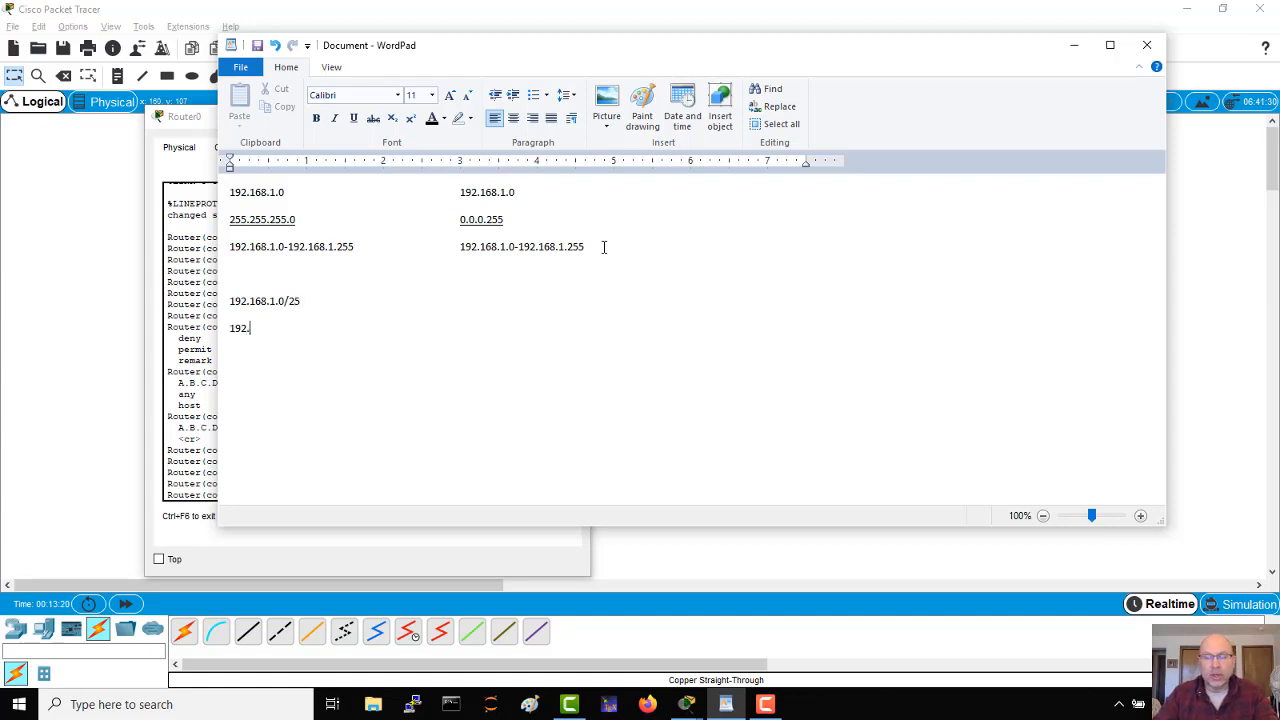
type("168.1.12")
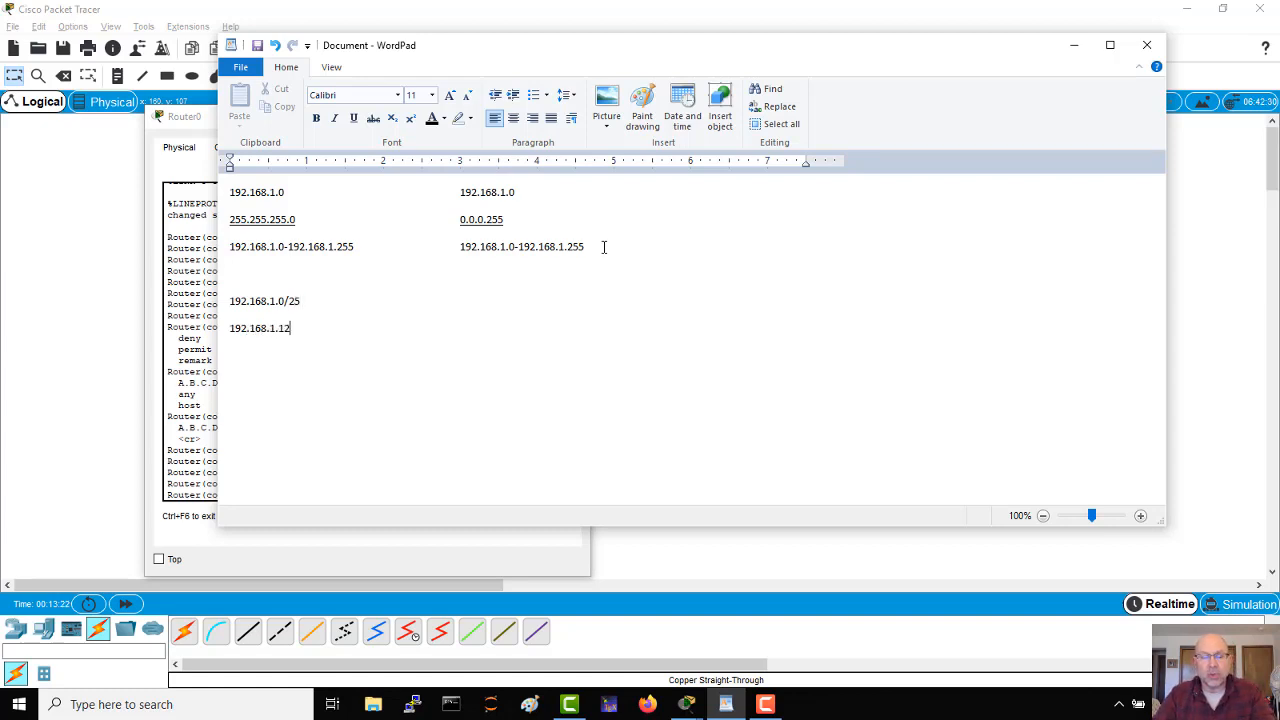
type("8/25")
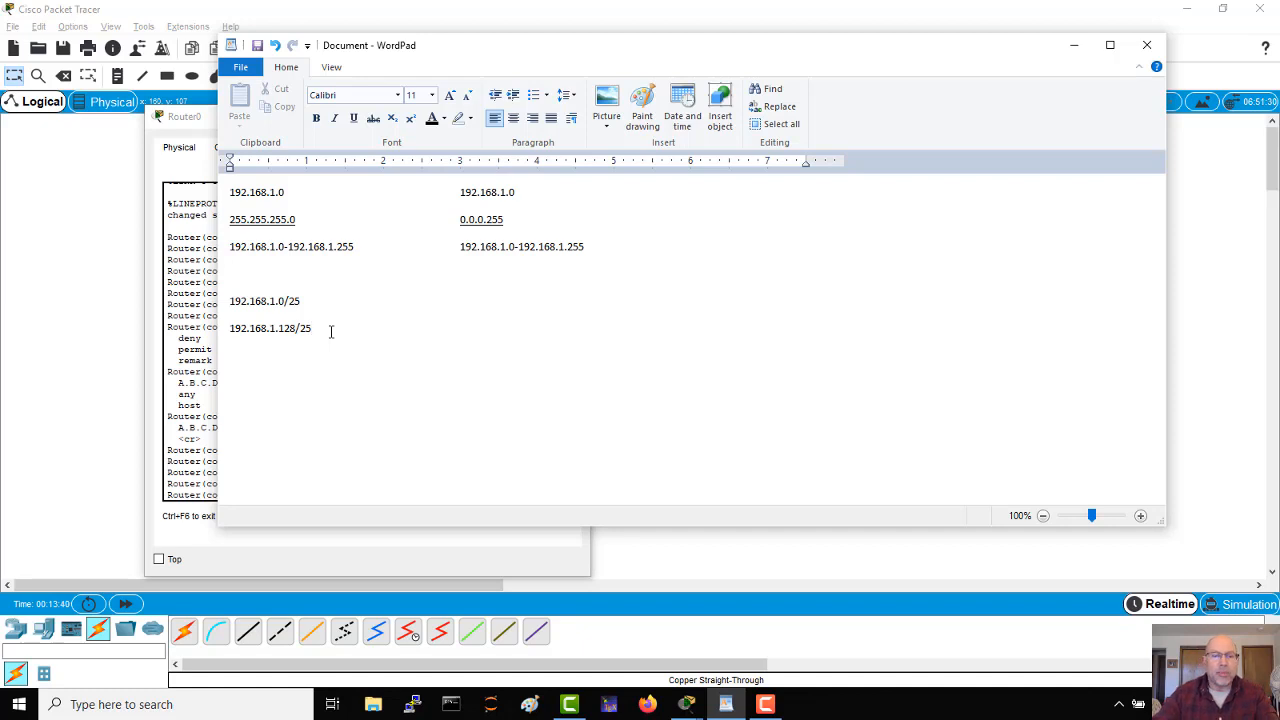
Step: Write the subnet mask 255.255.255.128 in the first column, one blank line below the two /25 subnets
key("Return")
type("55")
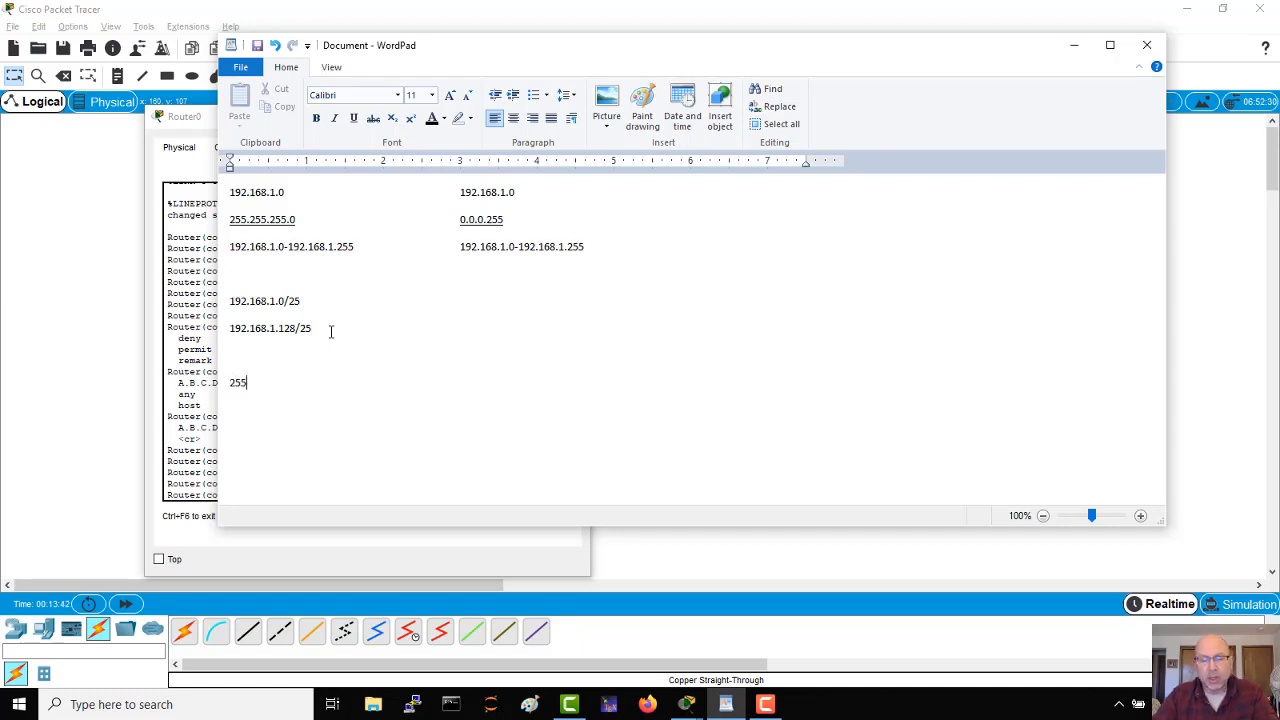
type(".255.255.128")
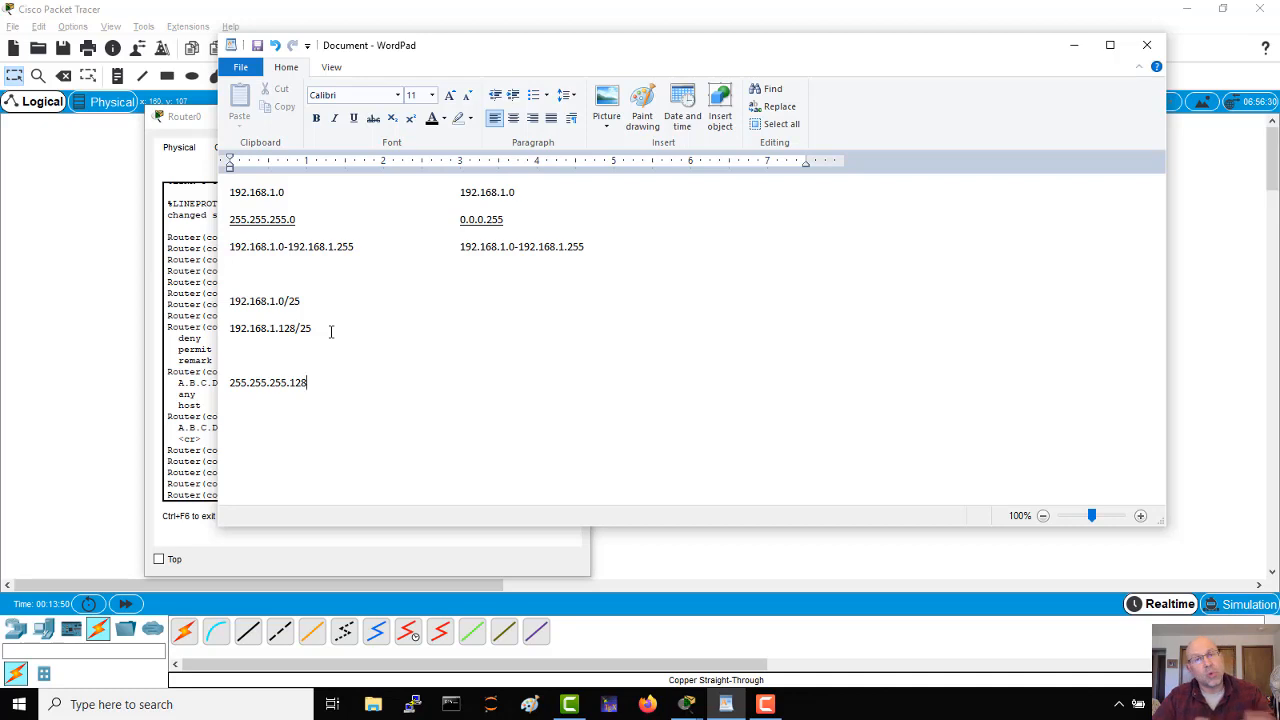
Step: Write 192.168.1.0/25 in the second column, tabbed across from the same subnet in the first column
key("Up")
key("Up")
key("Up")
key("Up")
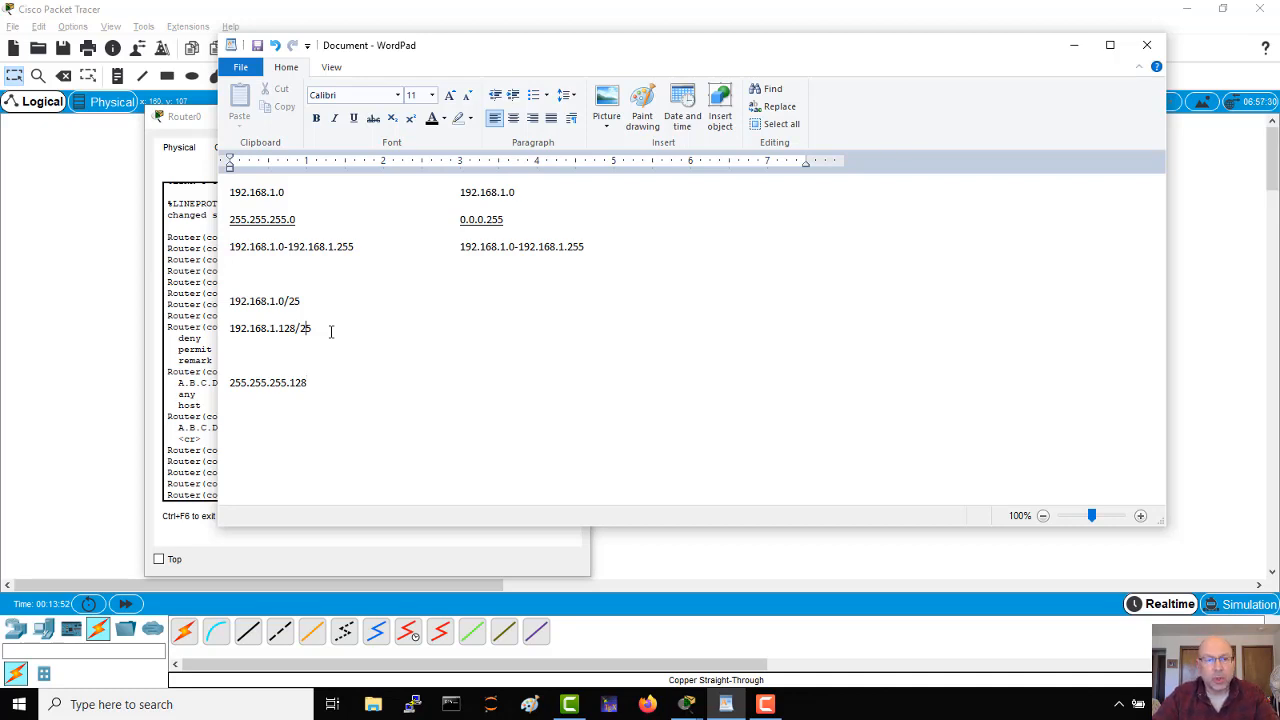
key("Tab")
key("Tab")
key("Tab")
type("192.168.")
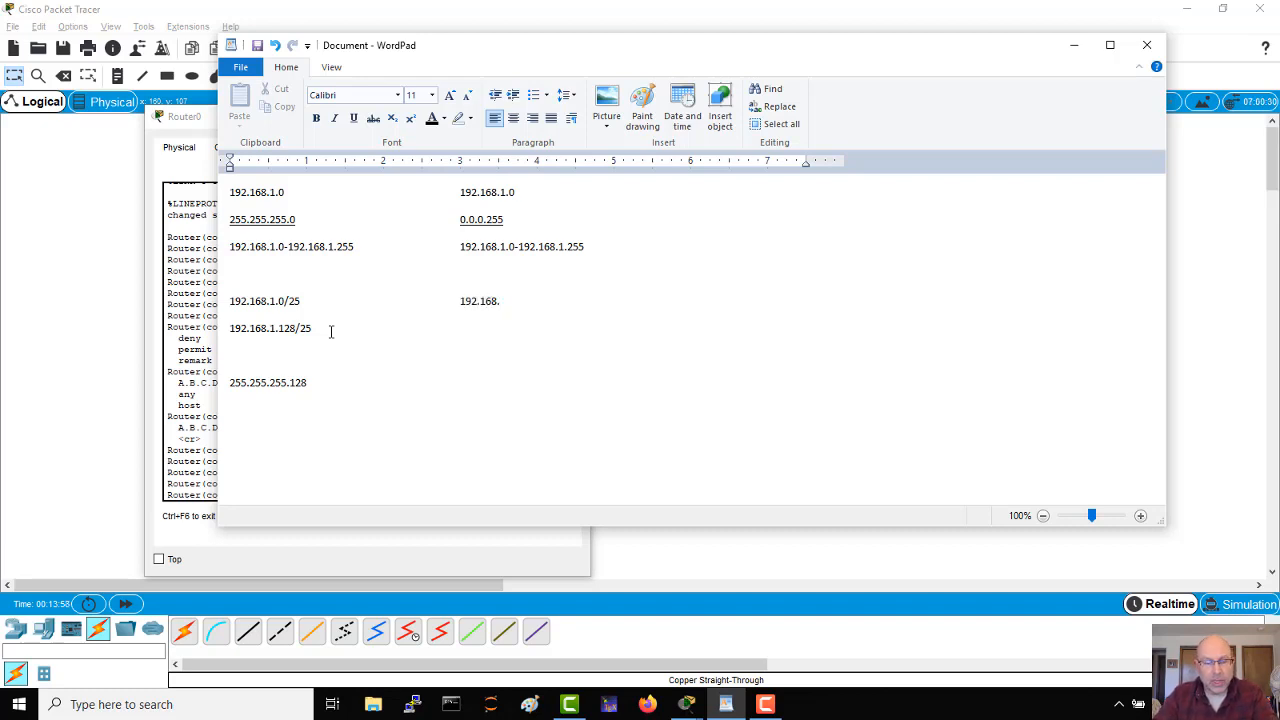
type("1.0")
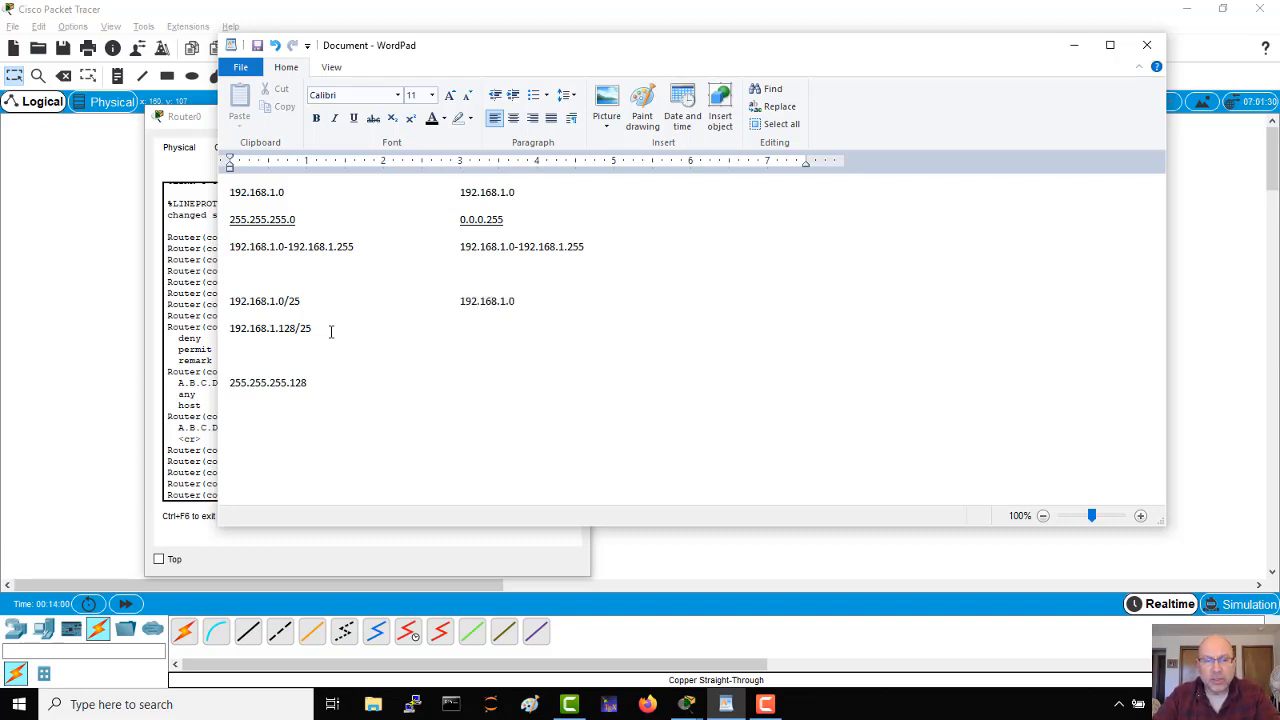
type("/25")
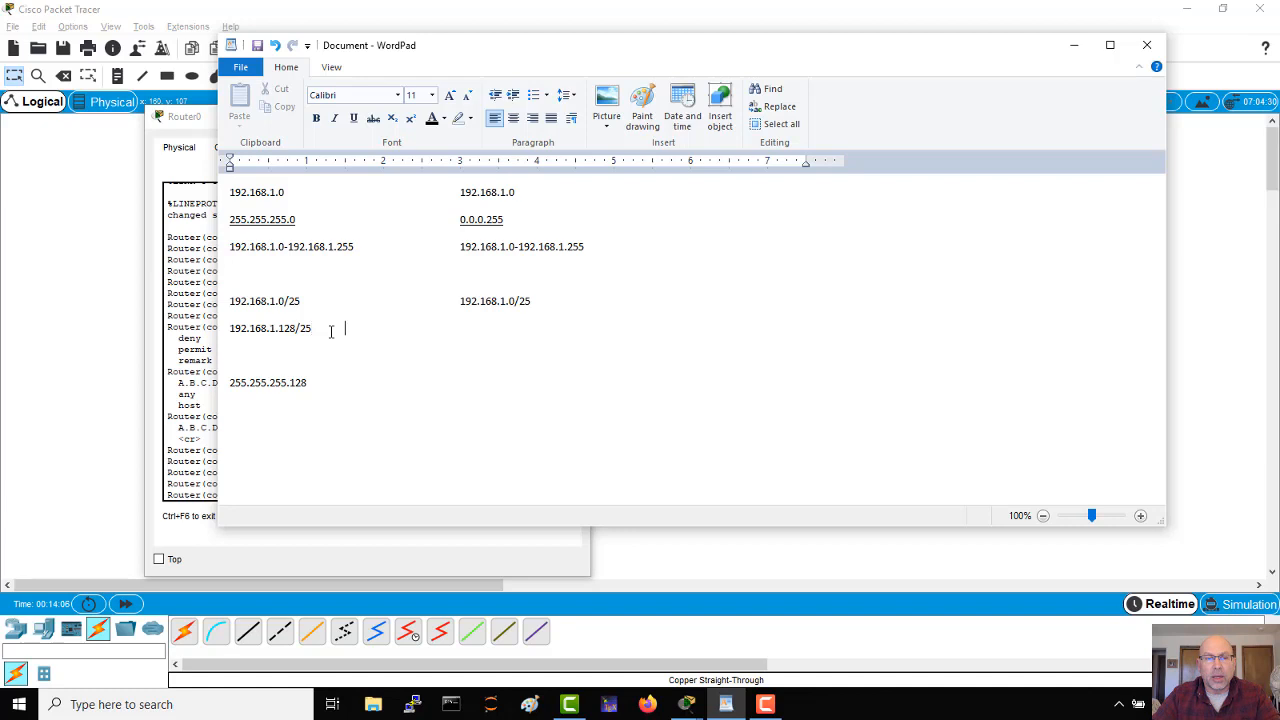
Step: Write 192.168.1.128/25 in the second column, level with the same subnet in the first column
type("192.168.")
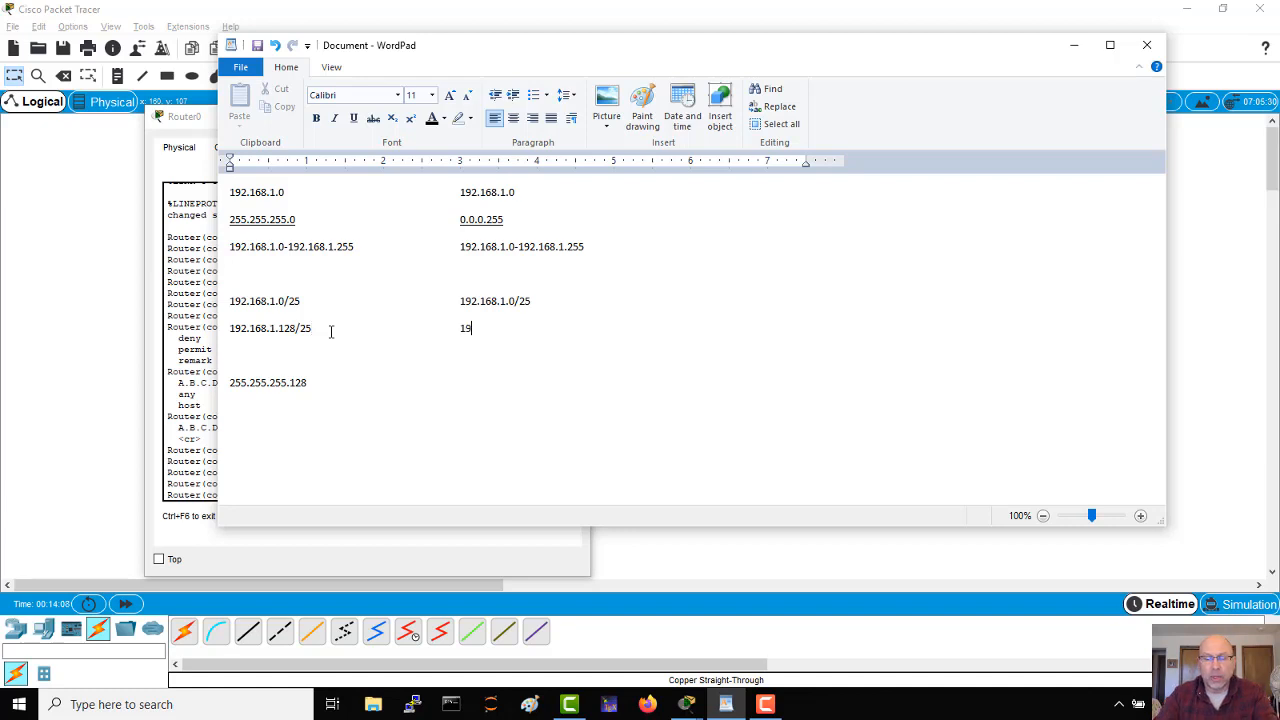
type("1")
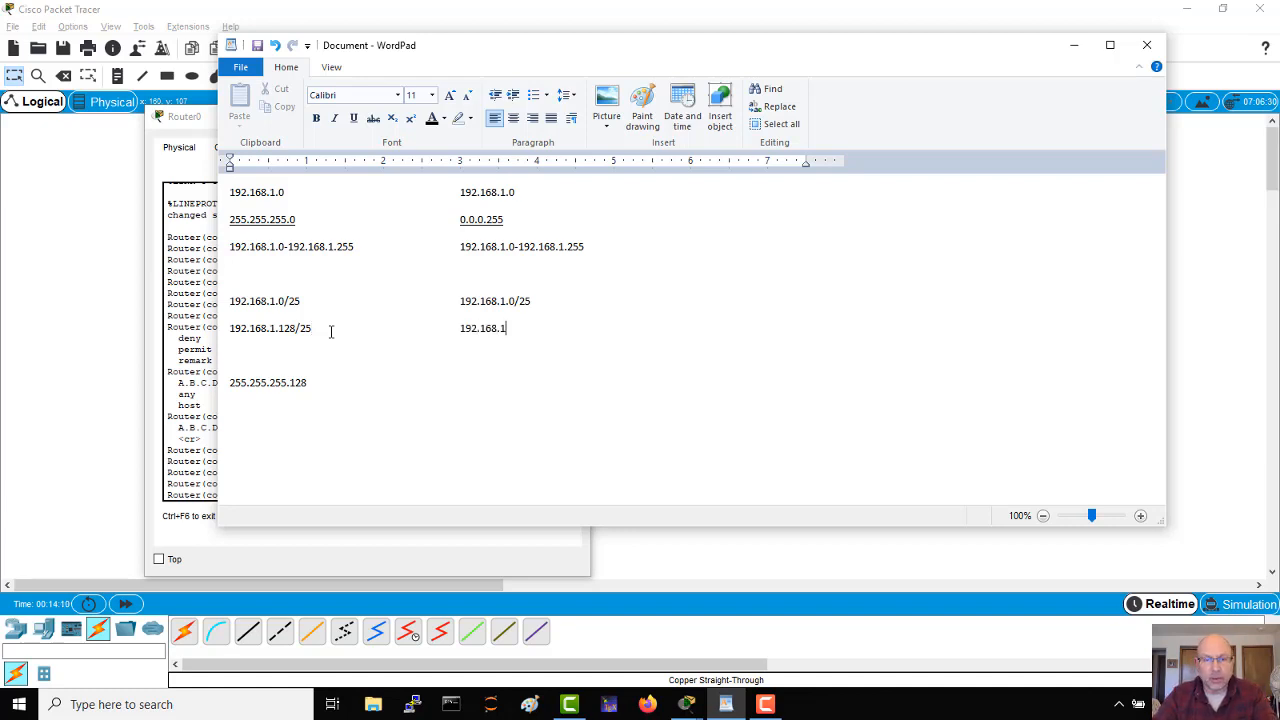
type(".128/25")
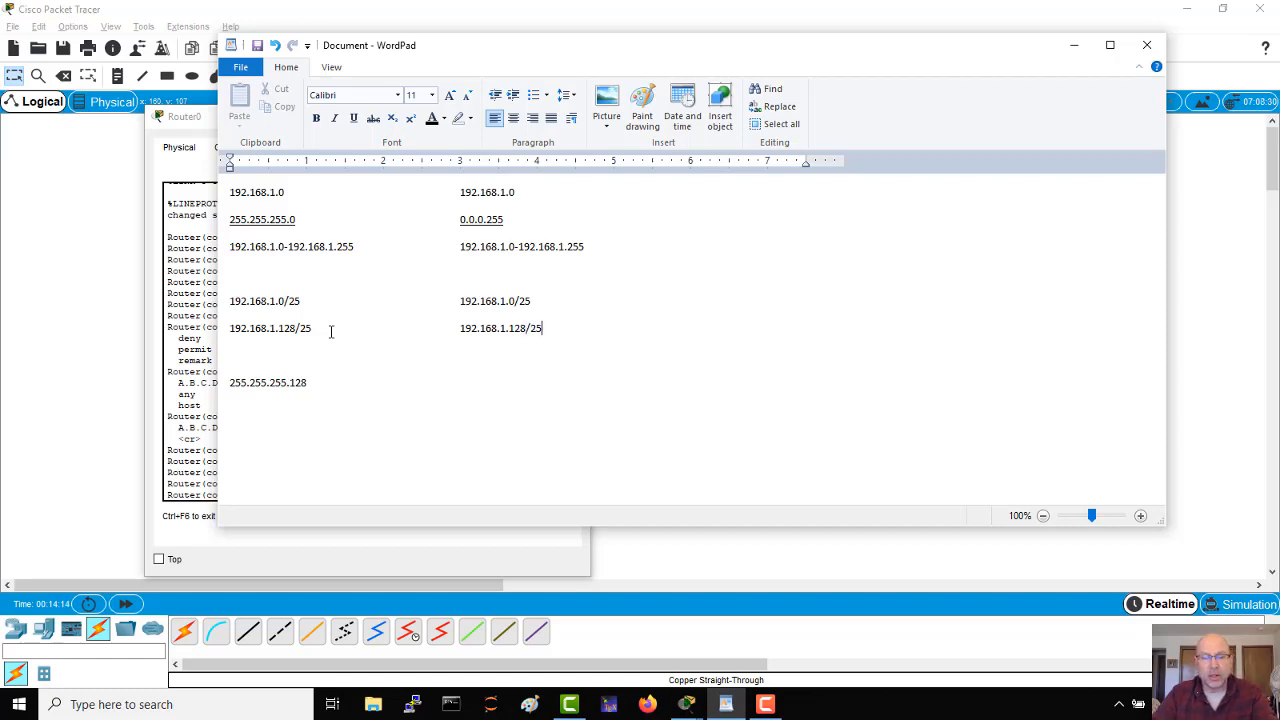
Step: Start the wildcard mask with 0.0.0. in the second column, level with the subnet mask 255.255.255.128
key("Down")
key("Down")
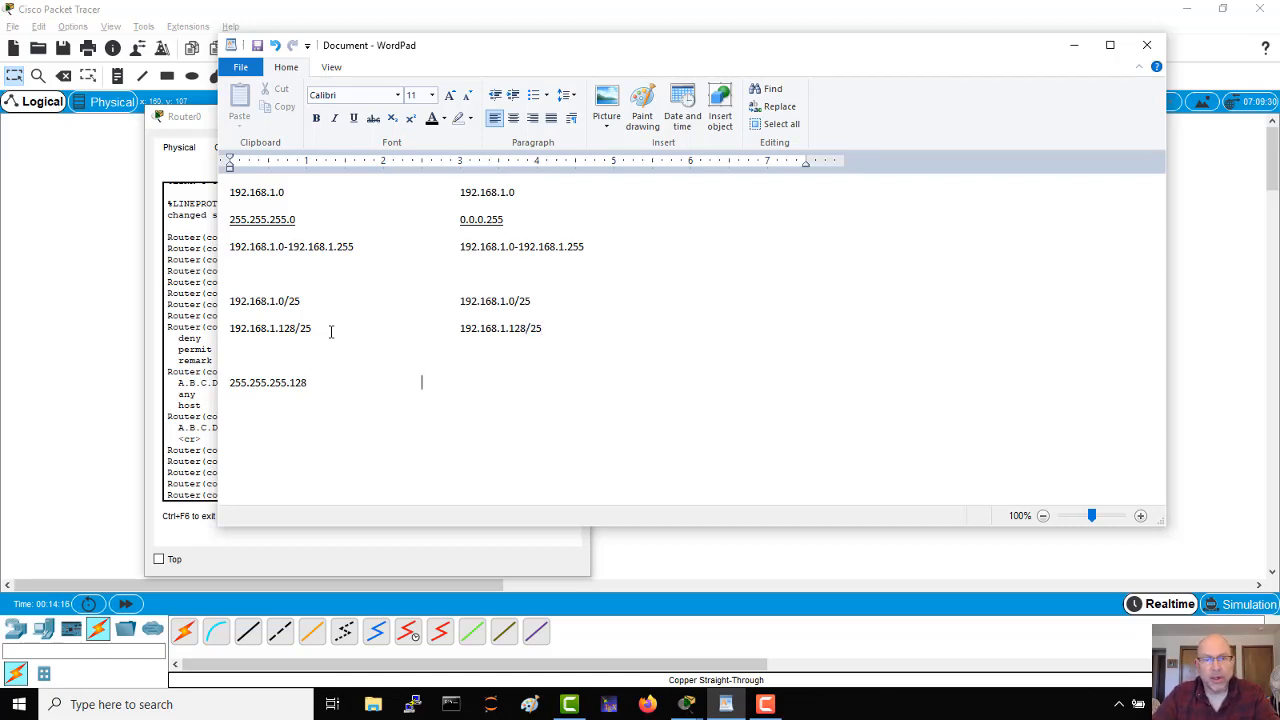
key("Tab")
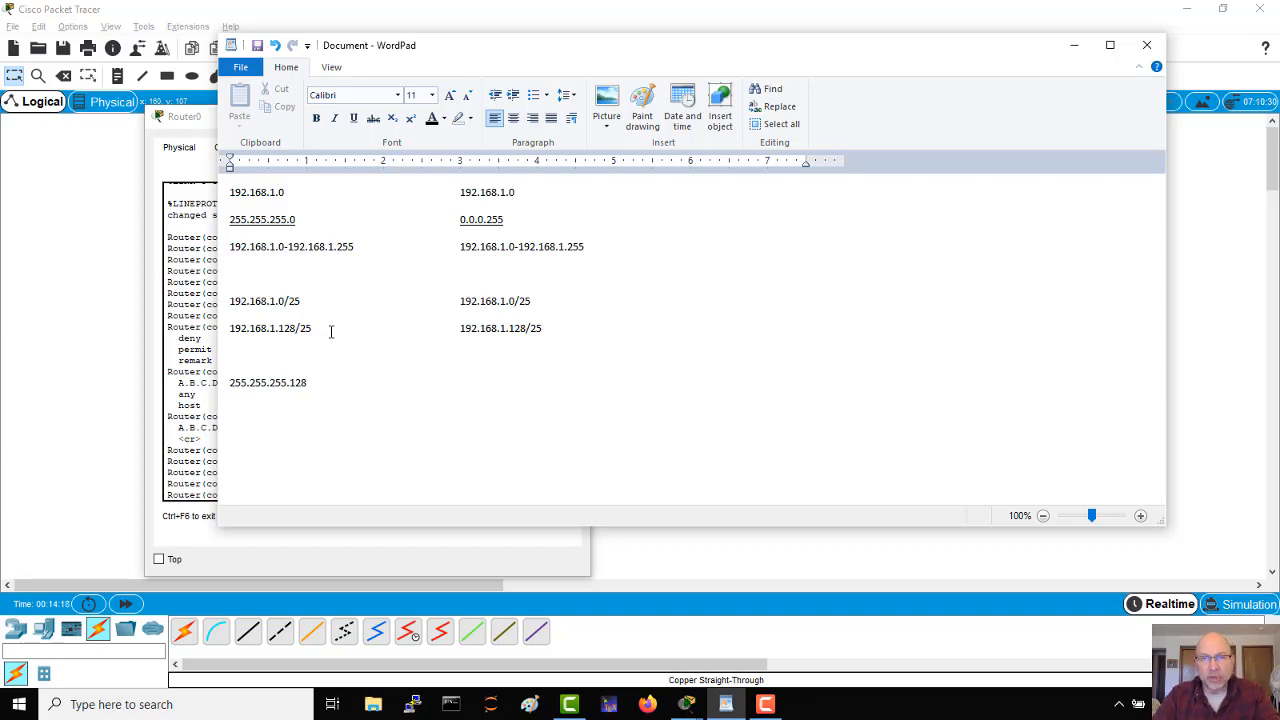
type("0.")
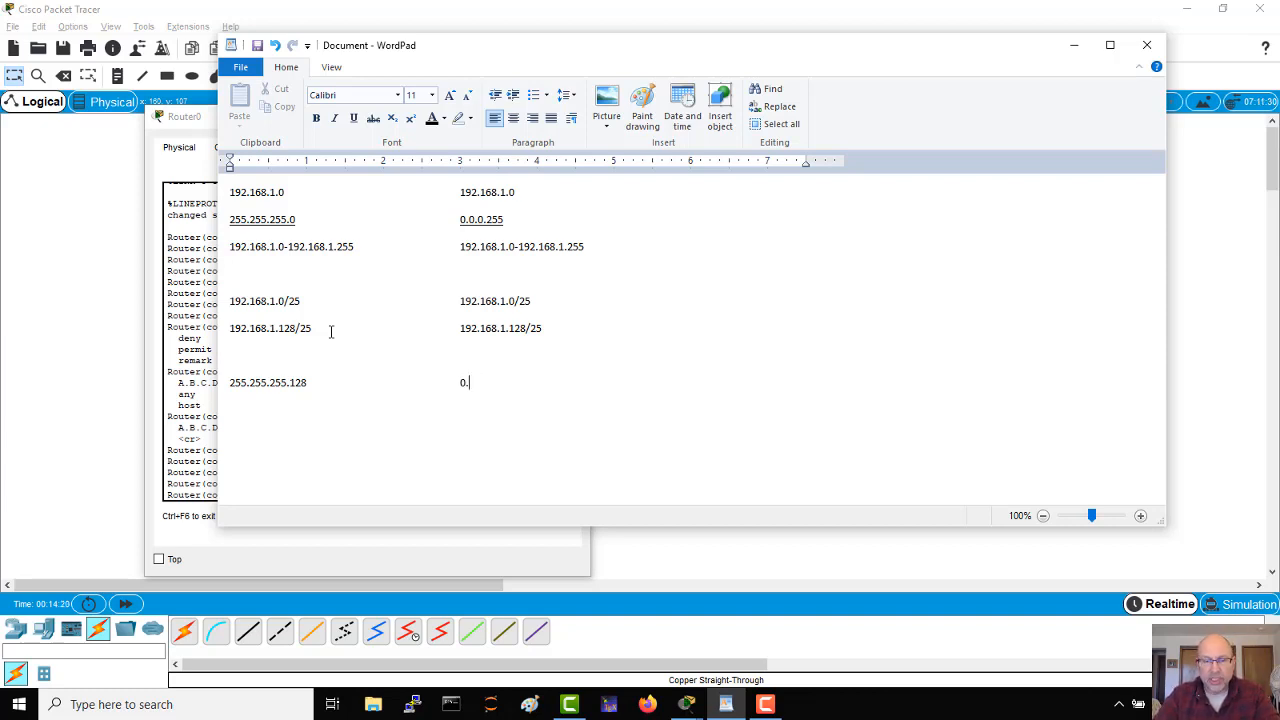
type("0.0.")
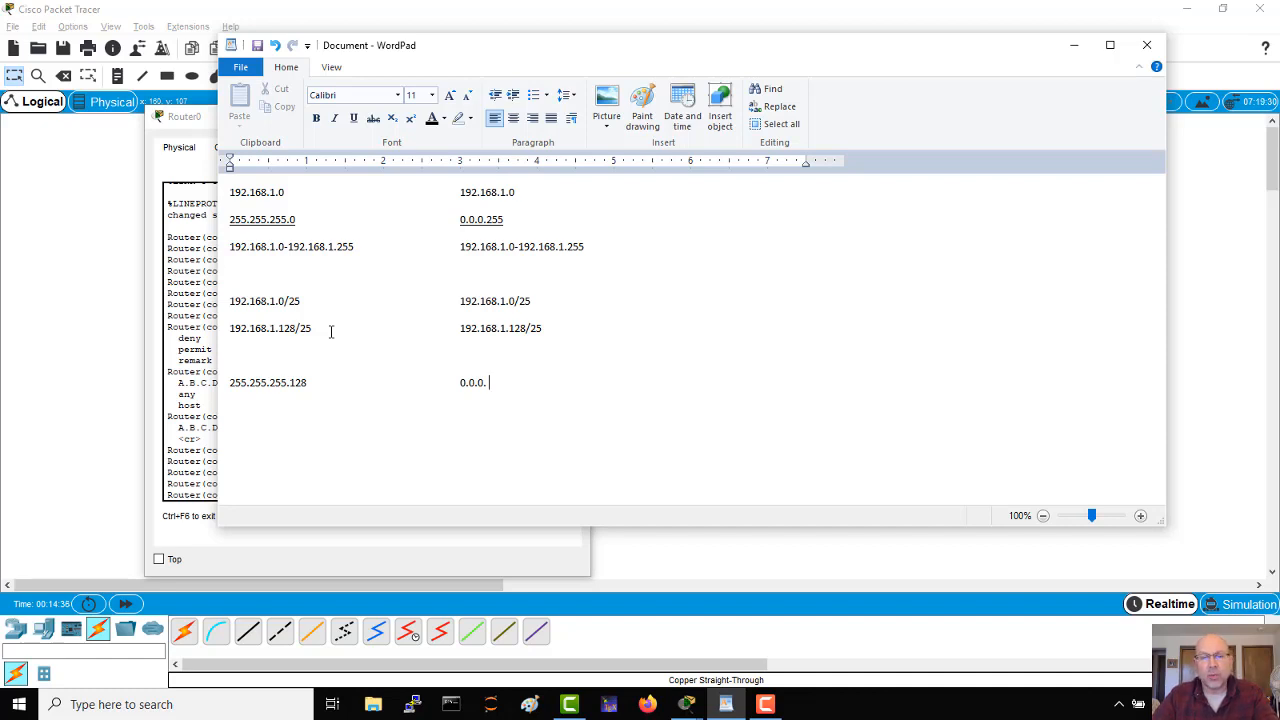
Step: Complete the wildcard mask line with the binary last octet written as 11111111 --> 01111111
type("11111111")
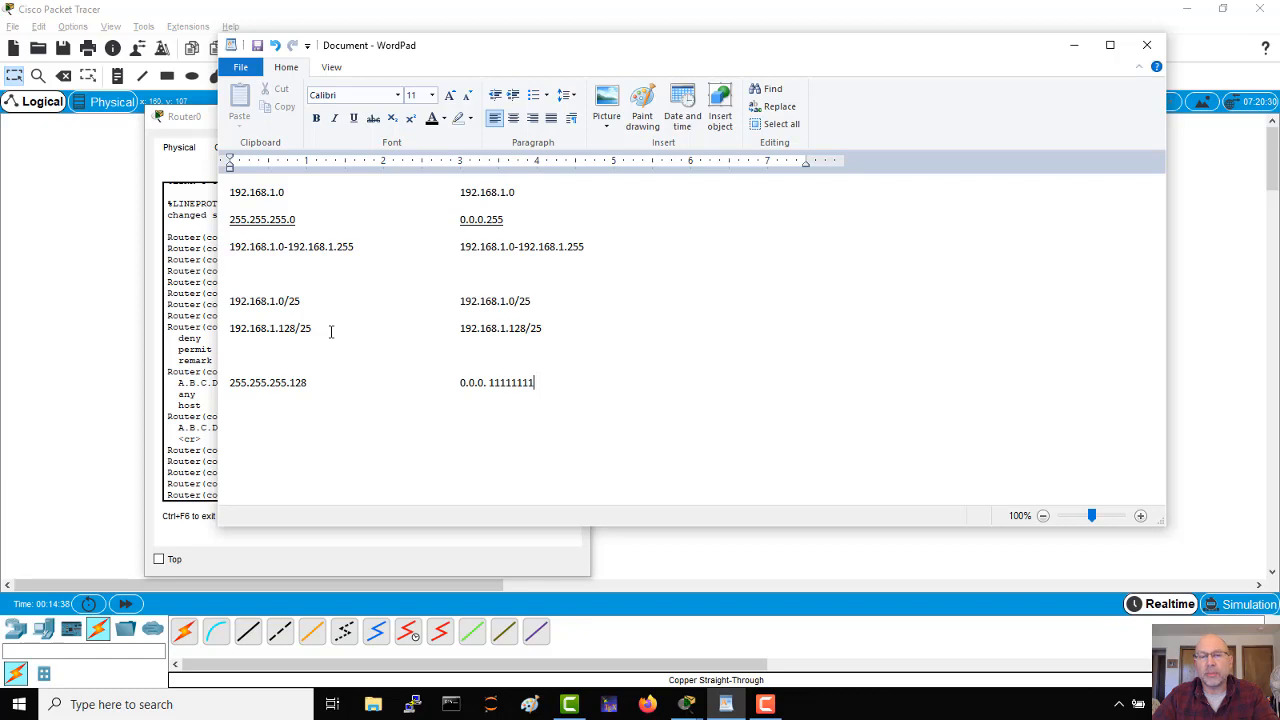
type(" --")
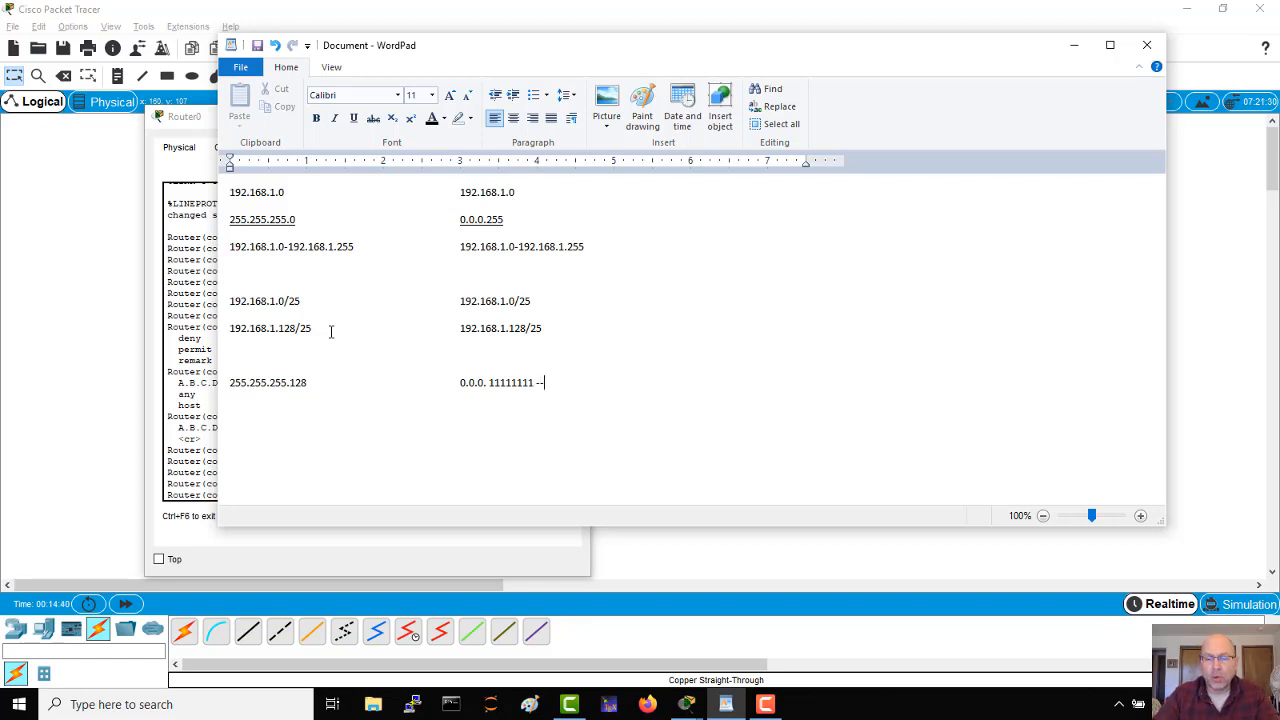
type("> 0")
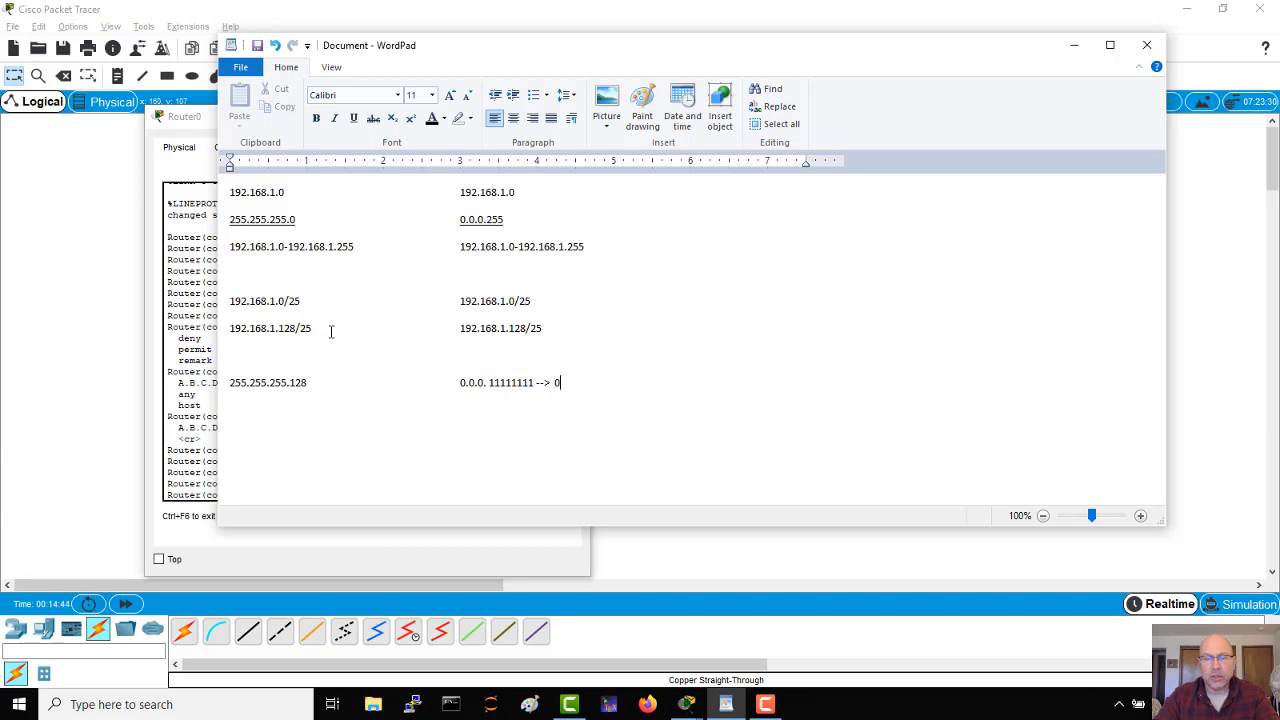
type("1111111")
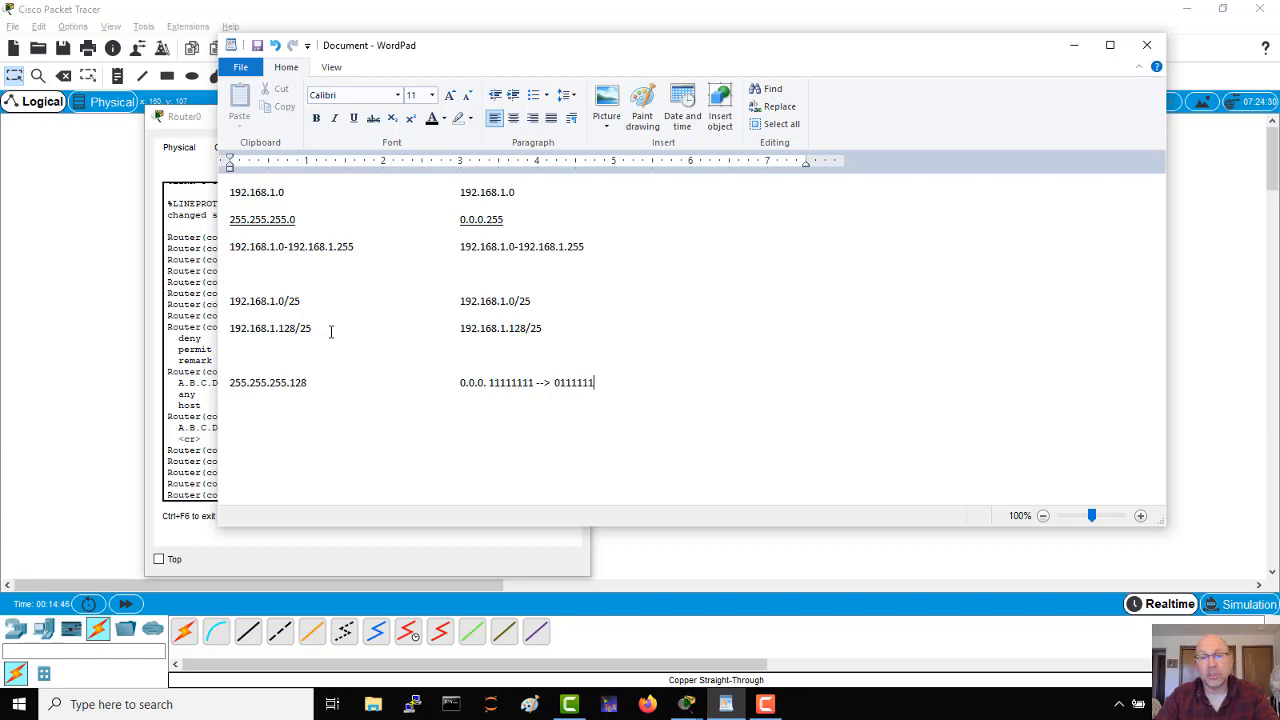
Step: Step through the binary digits on both sides of the arrow to compare the two octets
key("Left")
key("Left")
key("Left")
key("Left")
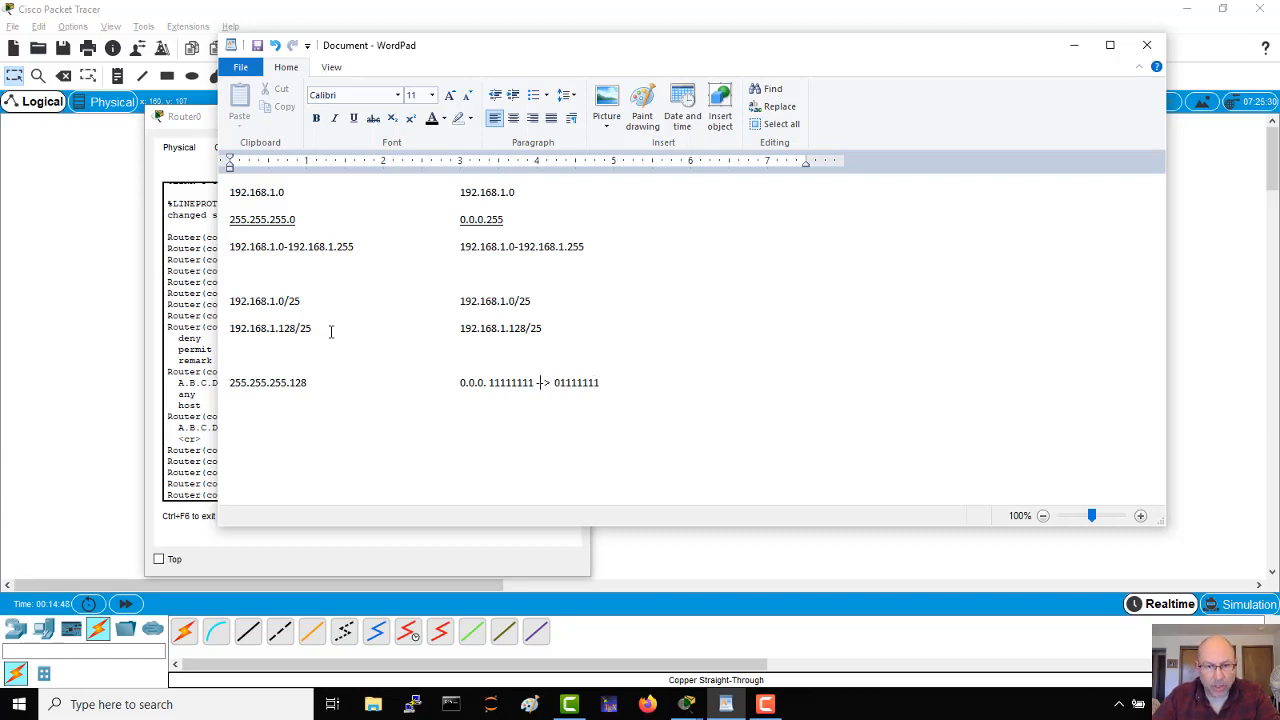
key("Left")
key("Left")
key("Left")
key("Left")
key("Left")
key("Left")
key("Left")
key("Left")
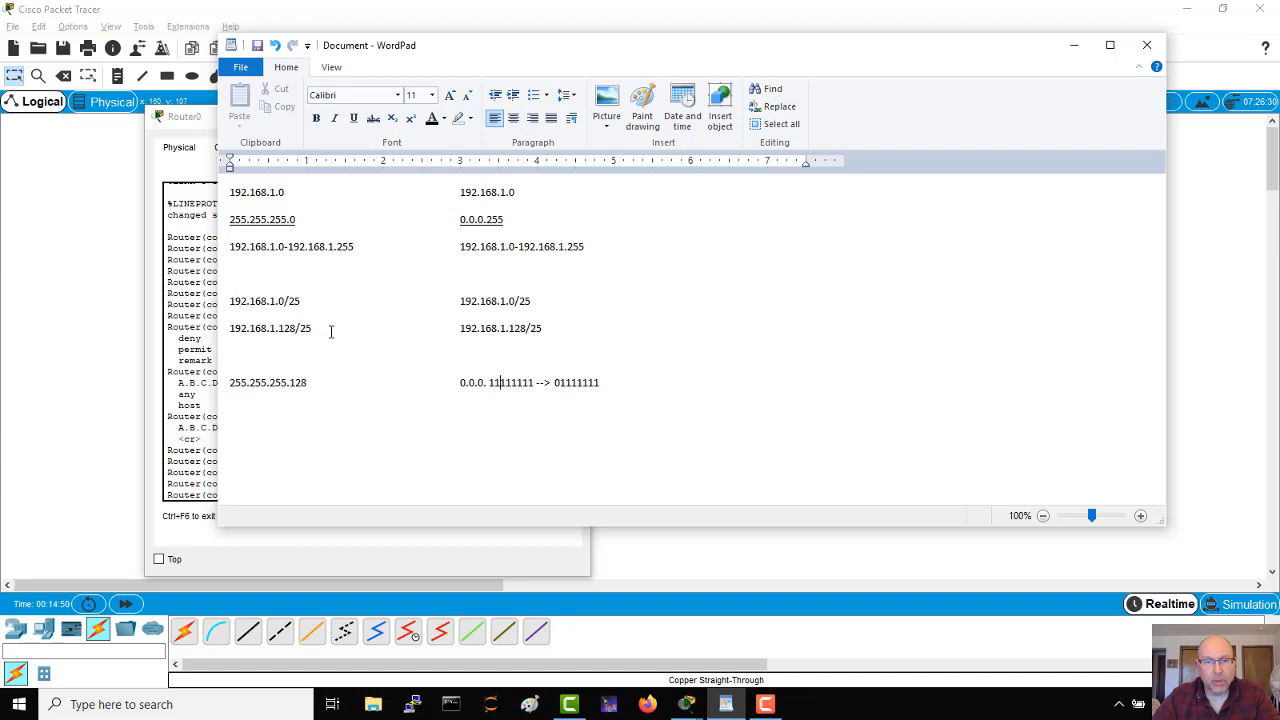
key("Right")
key("Right")
key("Right")
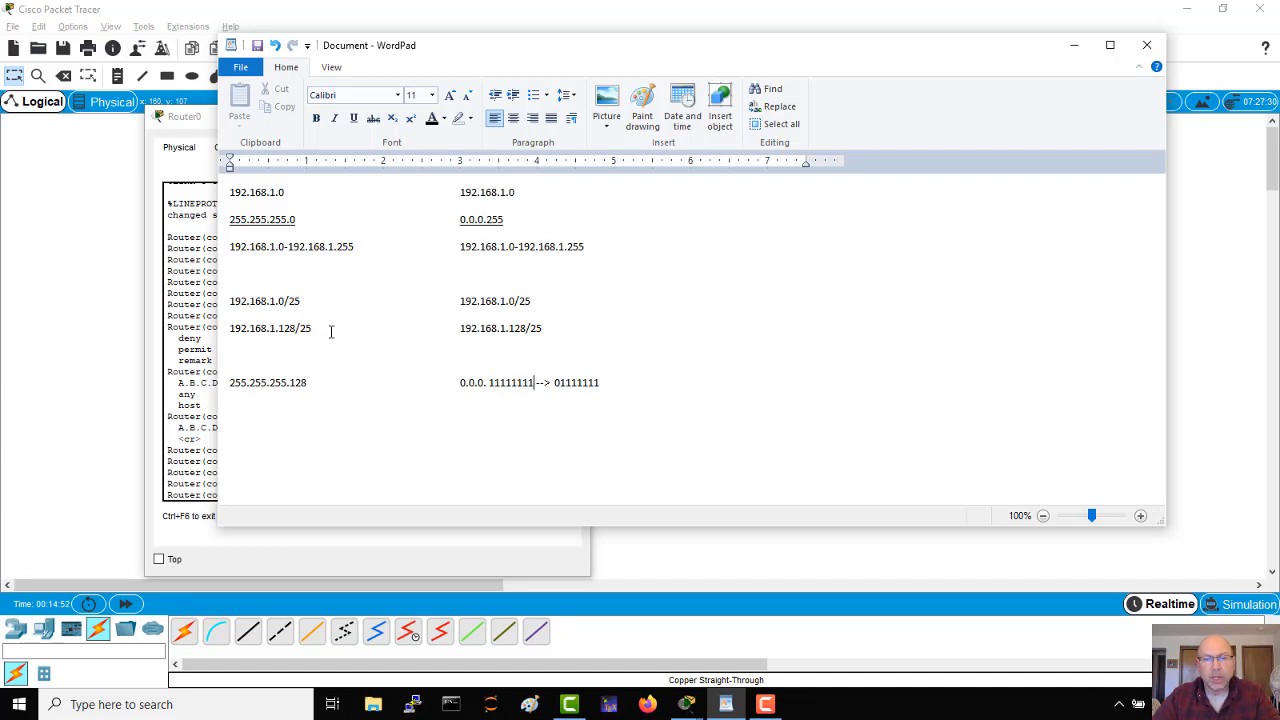
key("Right")
key("Right")
key("Right")
key("Right")
key("Right")
key("Right")
key("Right")
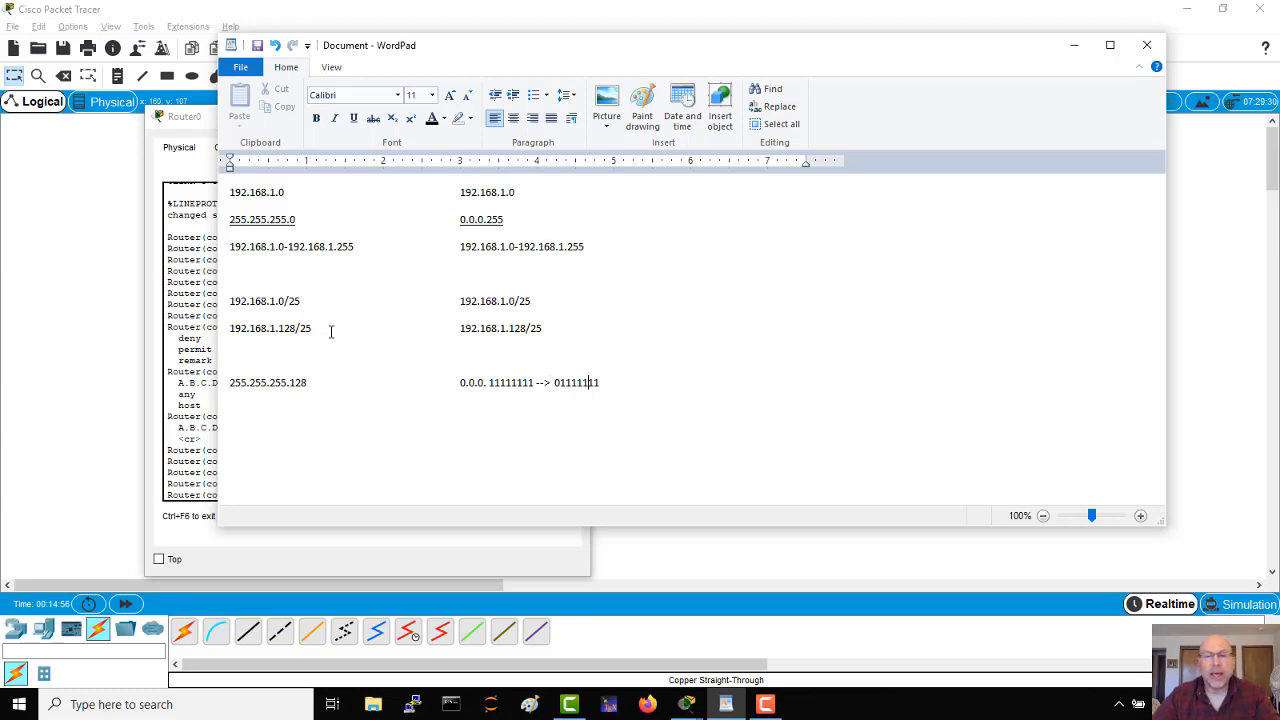
Step: Write the decimal wildcard mask 0.0.0.127 in the second column, directly below the binary octet line
key("Down")
key("Down")
key("Tab")
key("Tab")
key("Tab")
key("Tab")
key("Tab")
key("Tab")
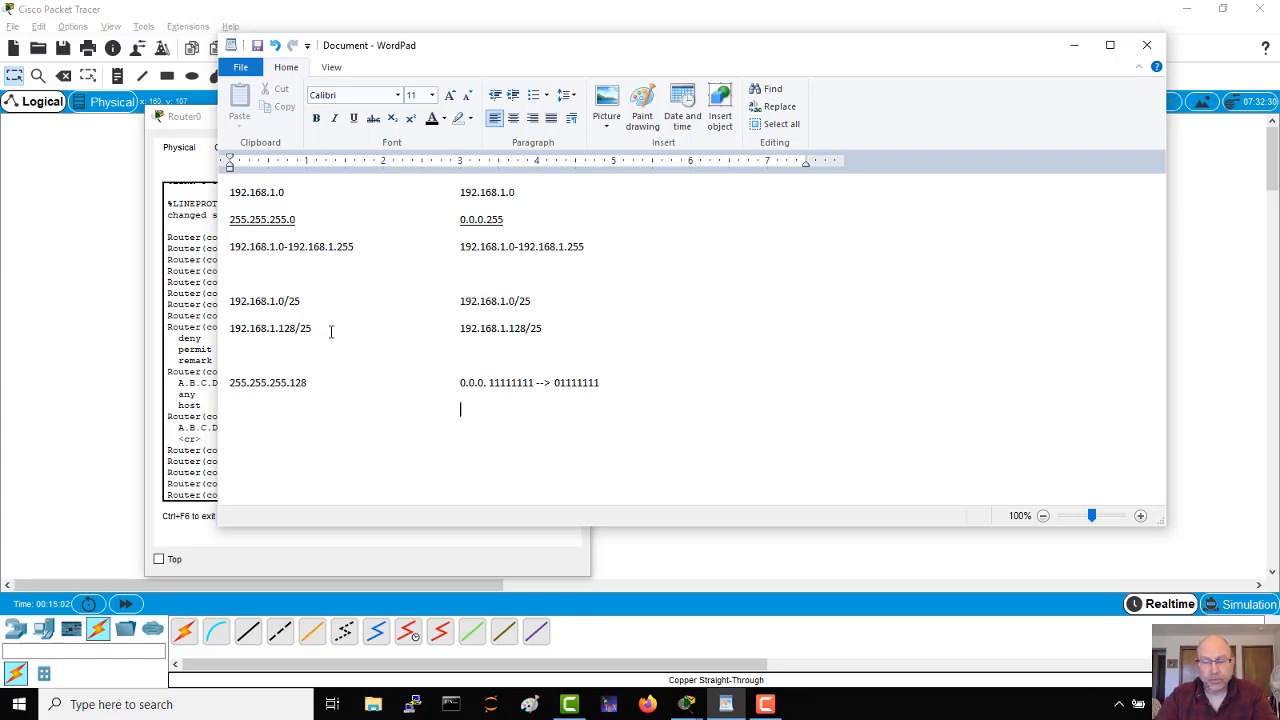
type("0.0.0.")
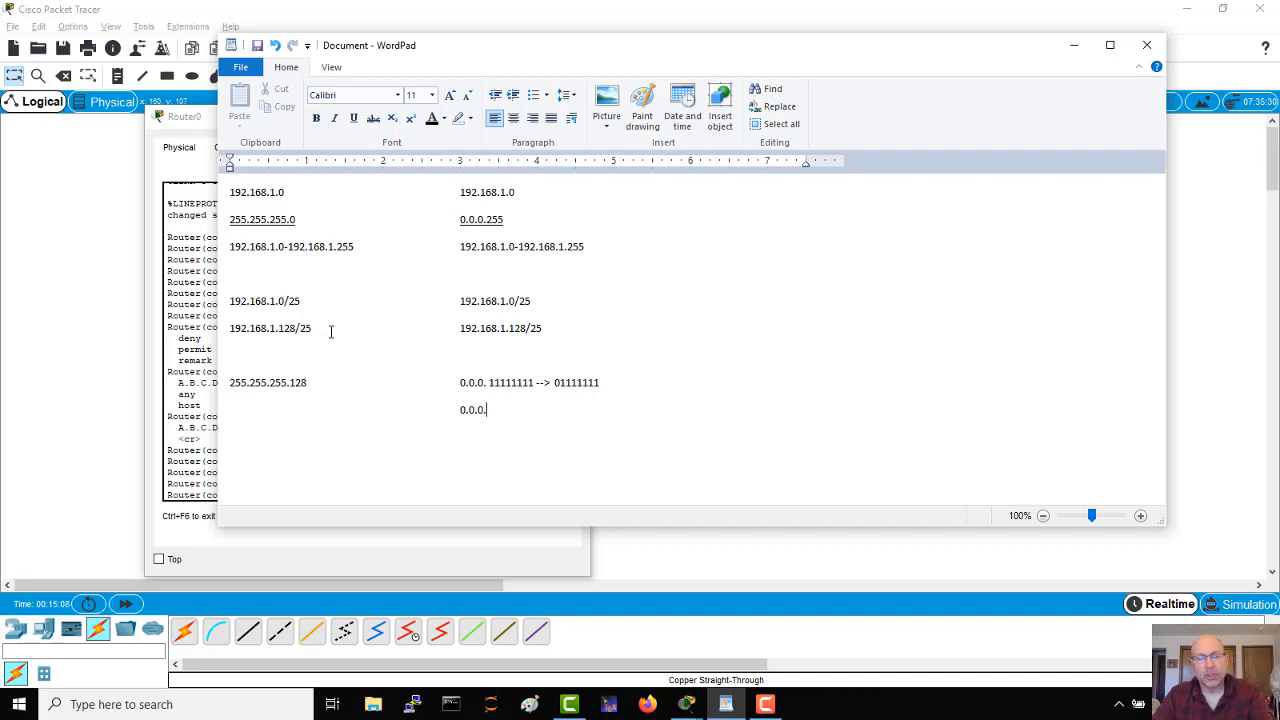
type("63")
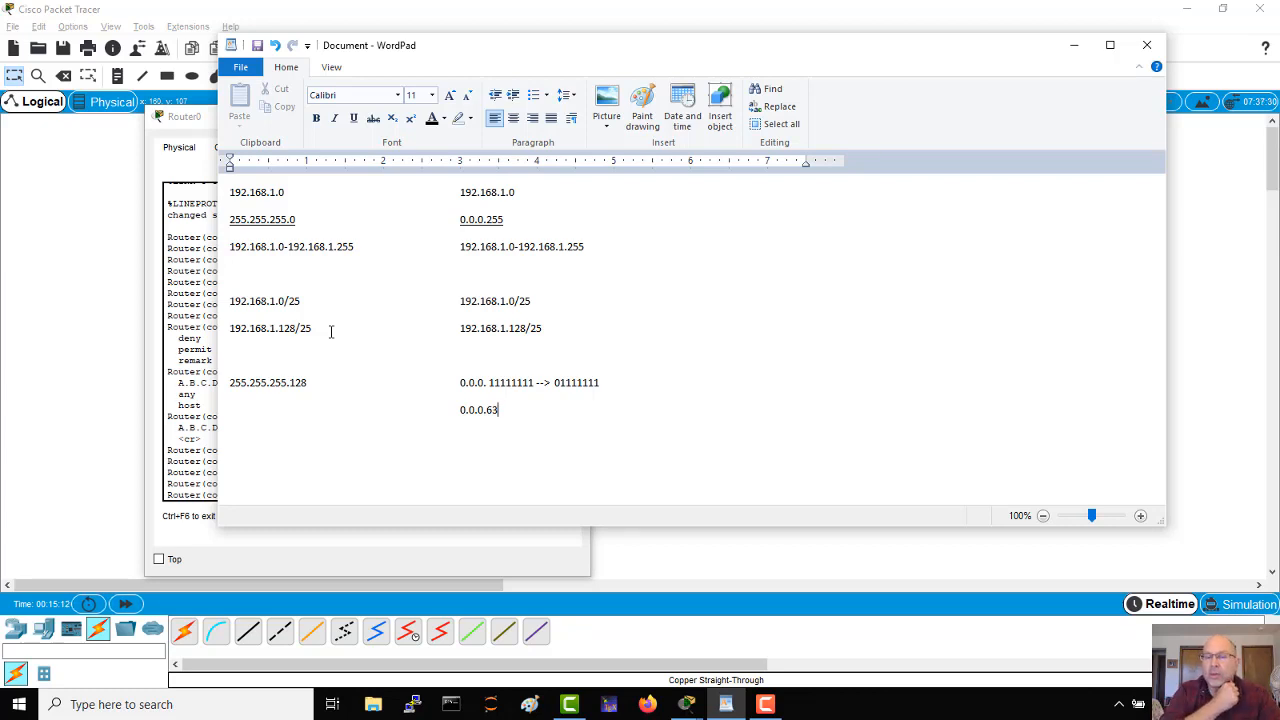
key("BackSpace")
key("BackSpace")
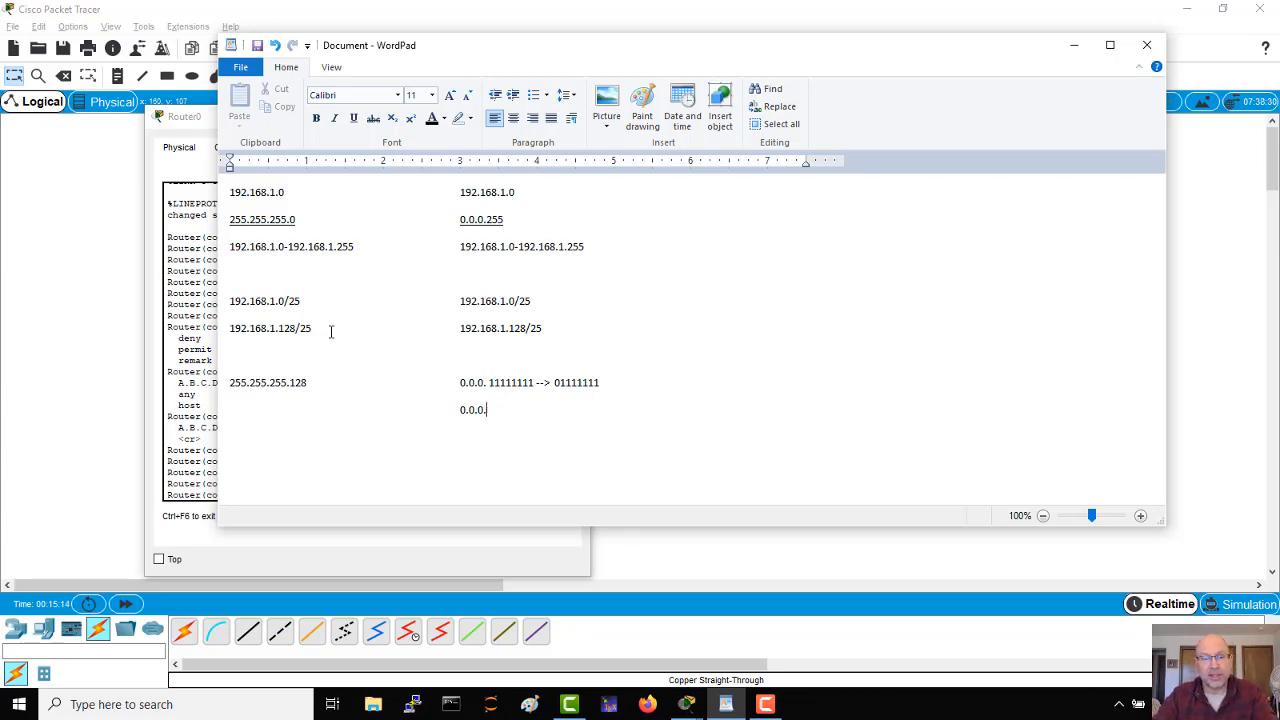
type("127")
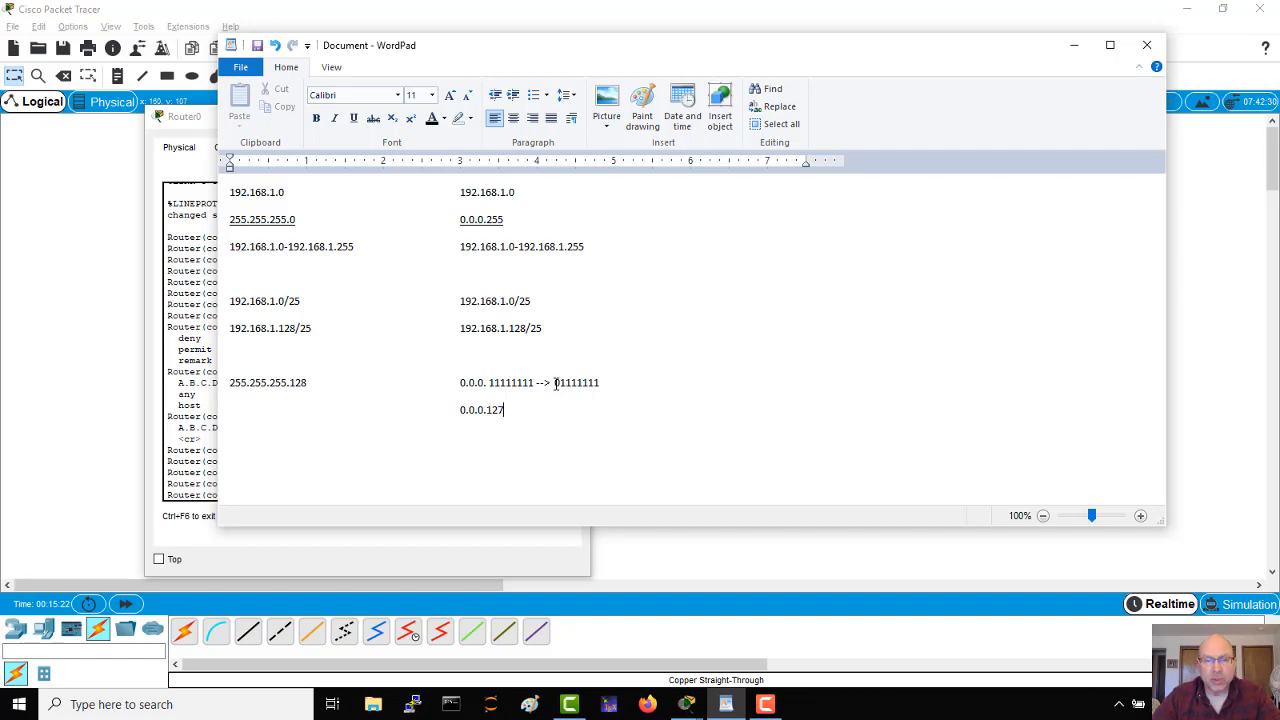
Step: Highlight the binary octet 01111111 and the wildcard mask 0.0.0.127 to compare them with the subnet mask 255.255.255.128
left_click_drag(555, 383, 598, 384)
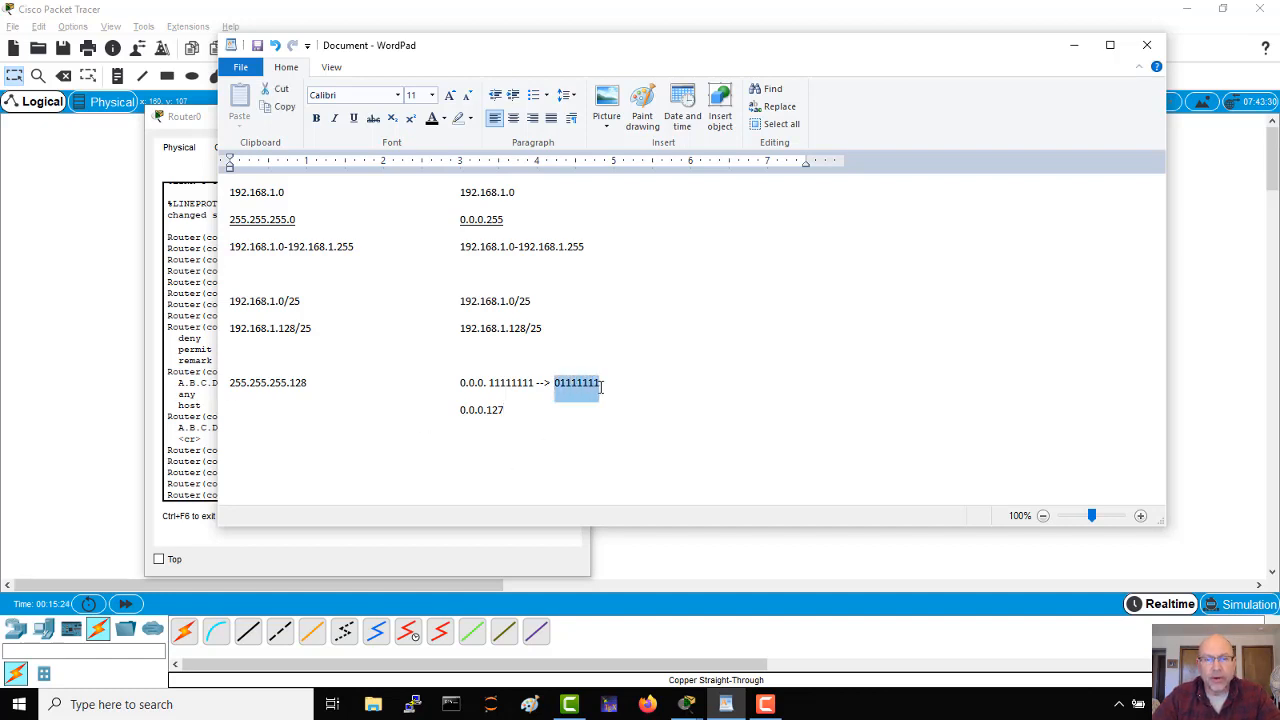
left_click(608, 383)
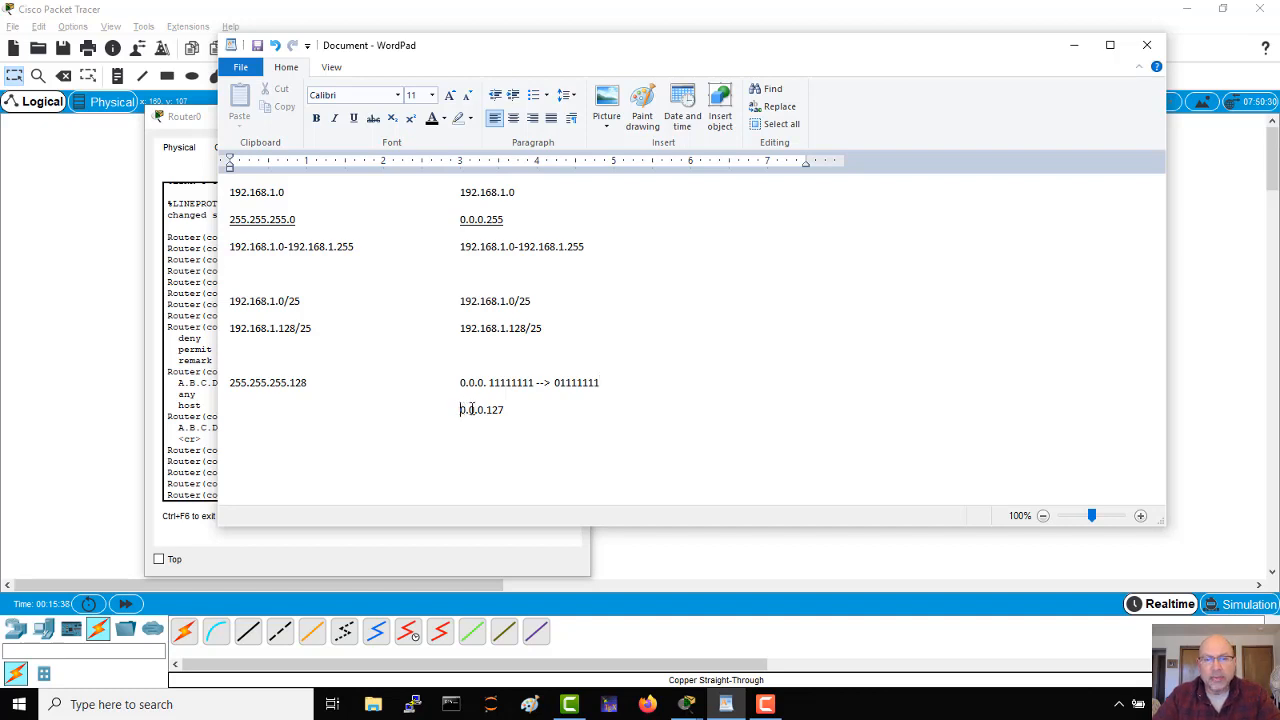
left_click_drag(461, 409, 506, 409)
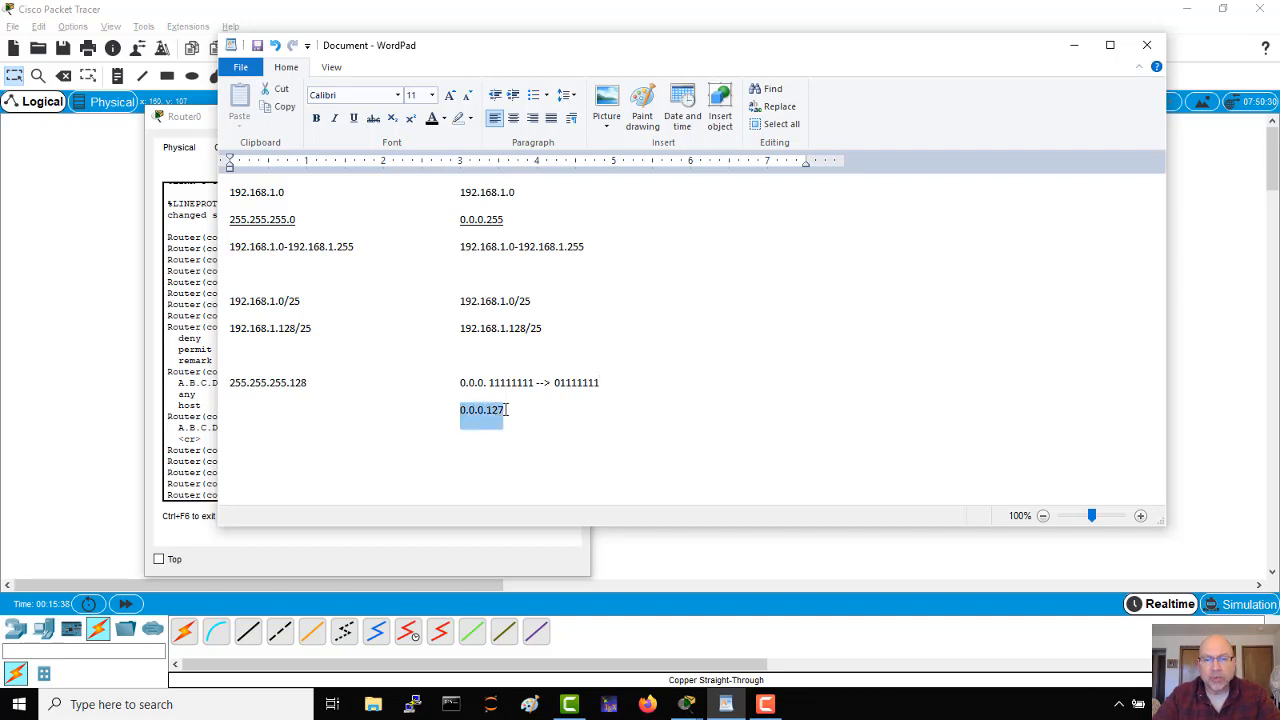
left_click(312, 375)
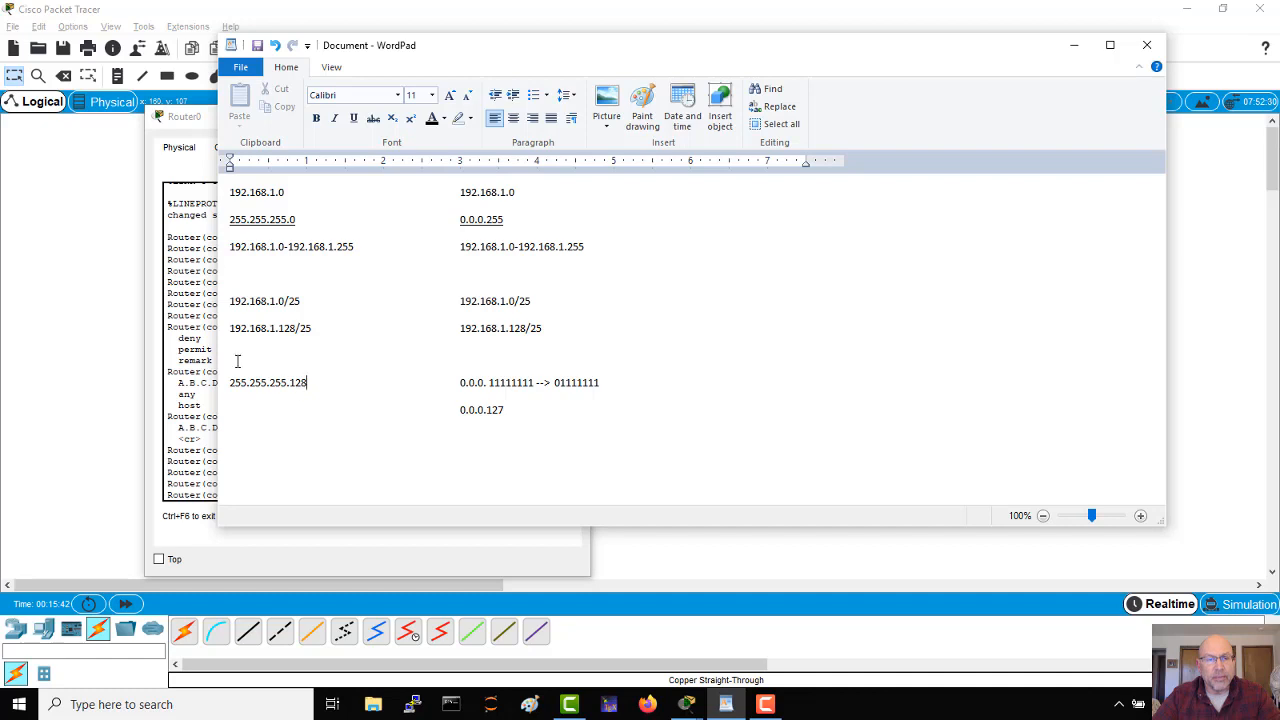
Step: Add the line 192.168.1.0 255.255.255.128 (0-127) in the first column, below the wildcard mask 0.0.0.127 with a blank line between
left_click(516, 408)
key("Return")
key("Return")
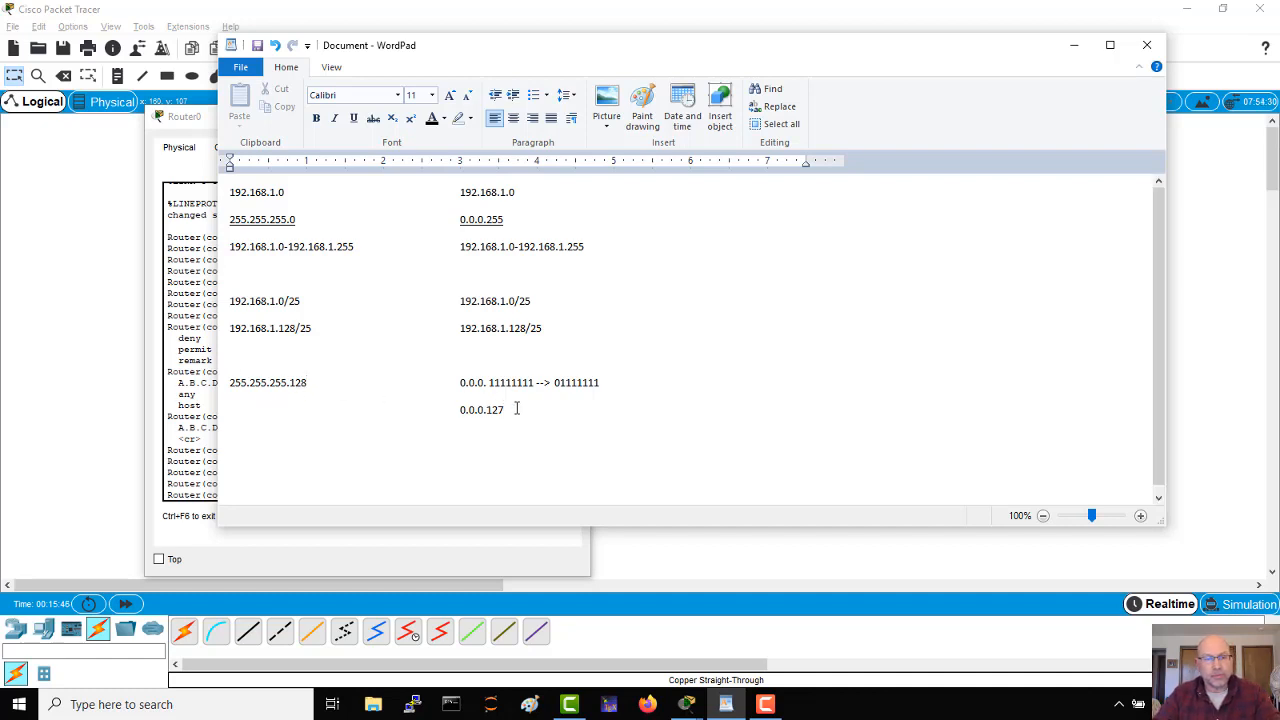
key("Return")
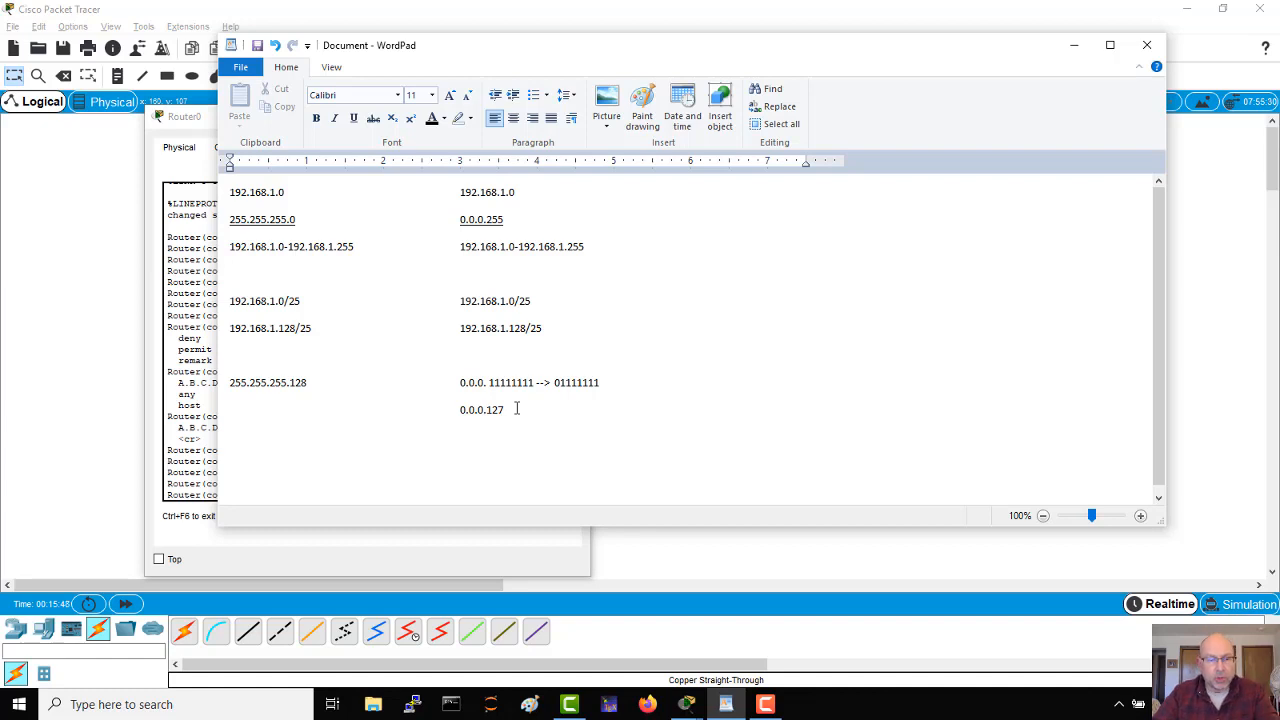
type("192.1")
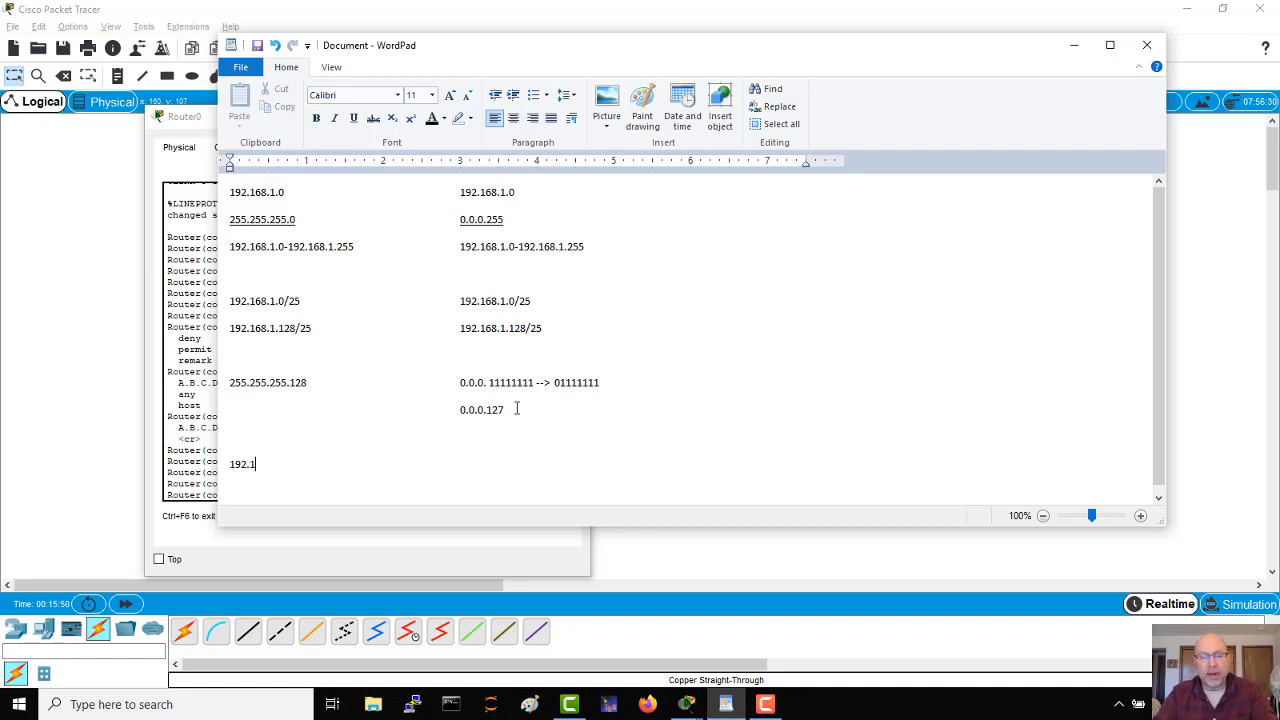
type("68.1.0")
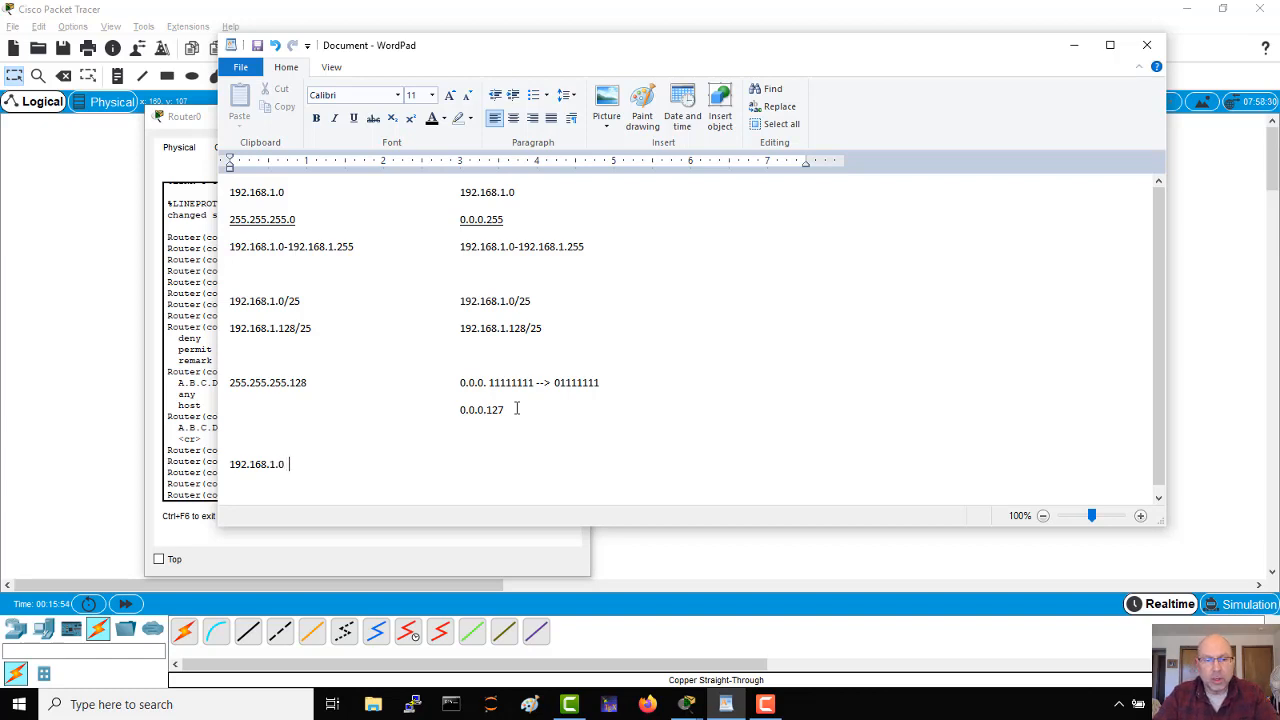
type("    255.")
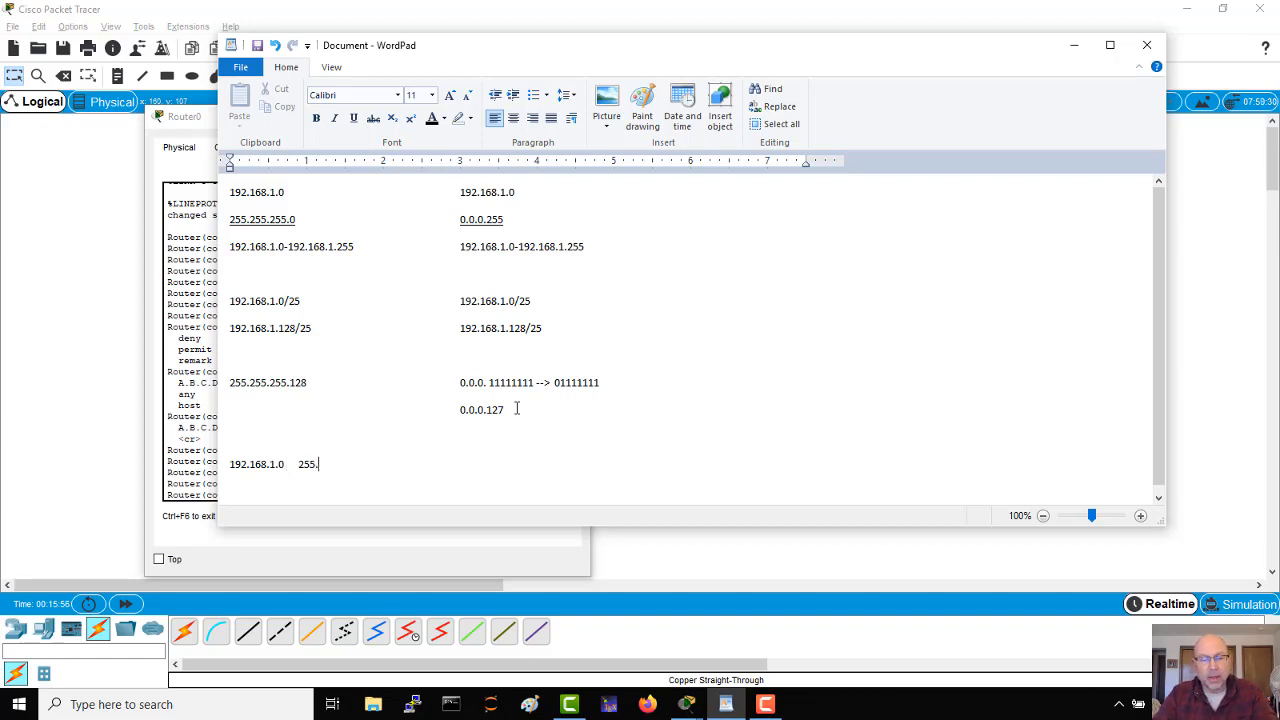
type("255.255.128")
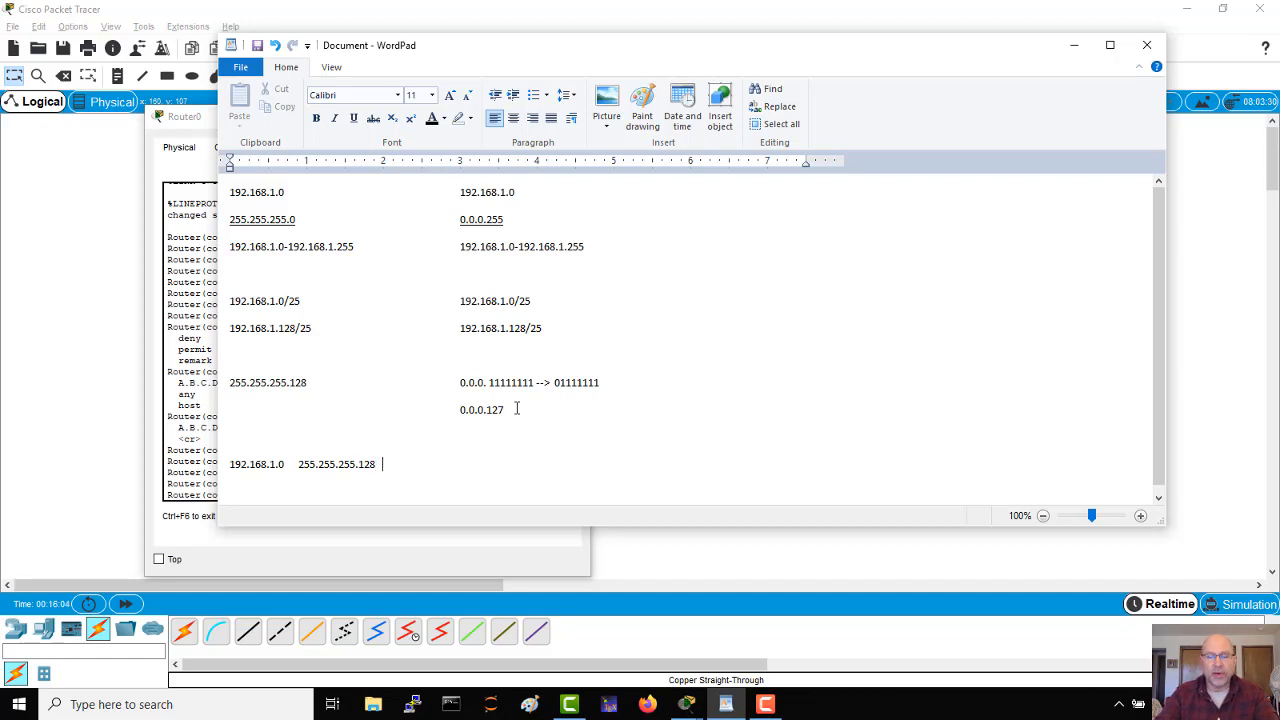
type("(")
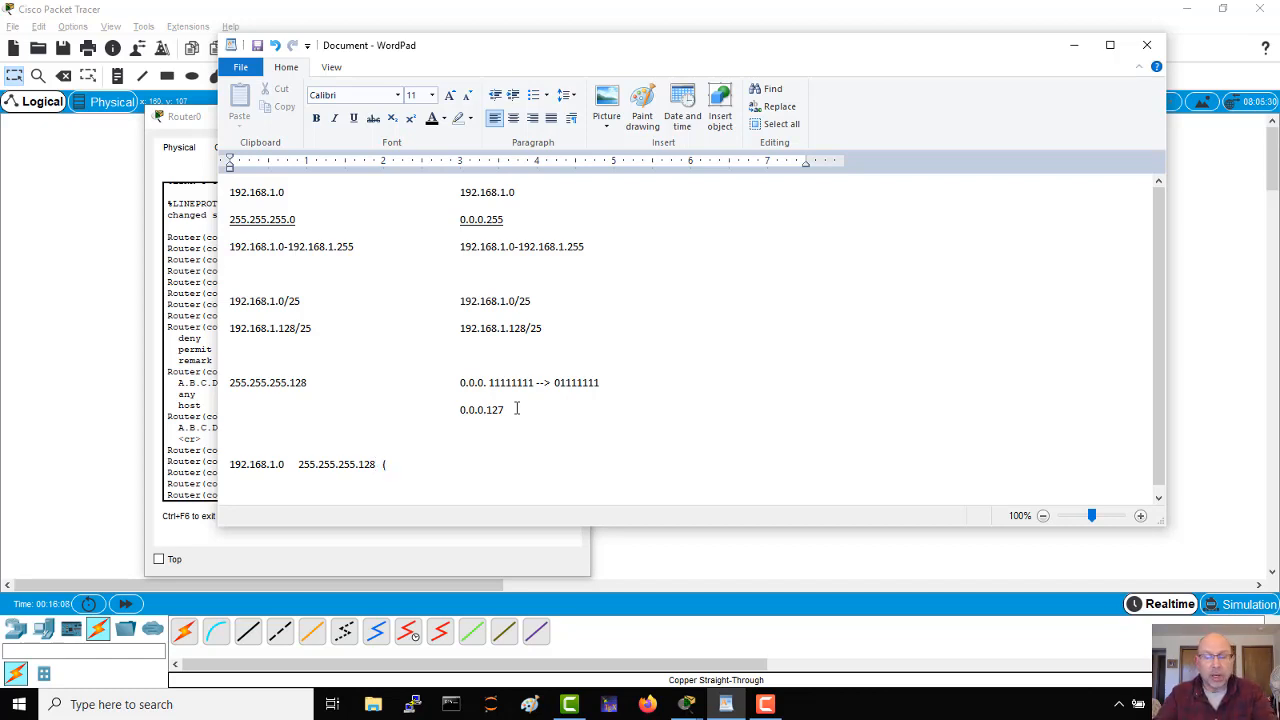
type("0-127")
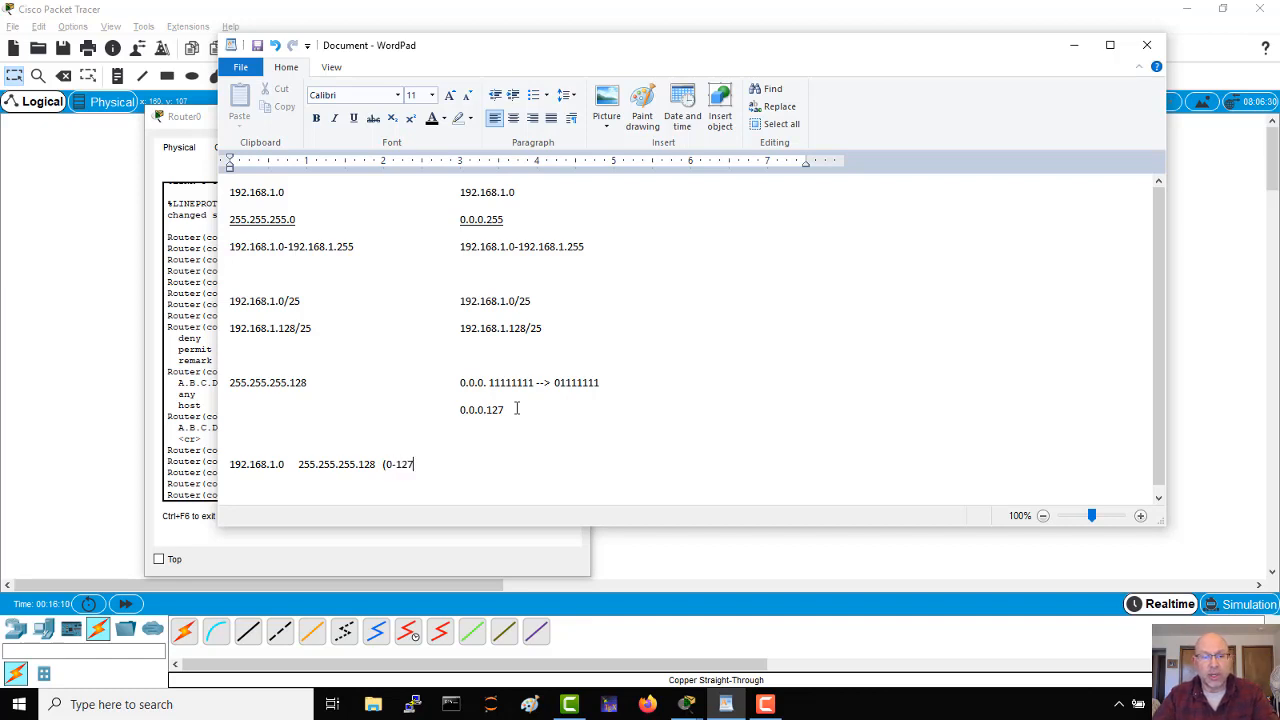
type(")")
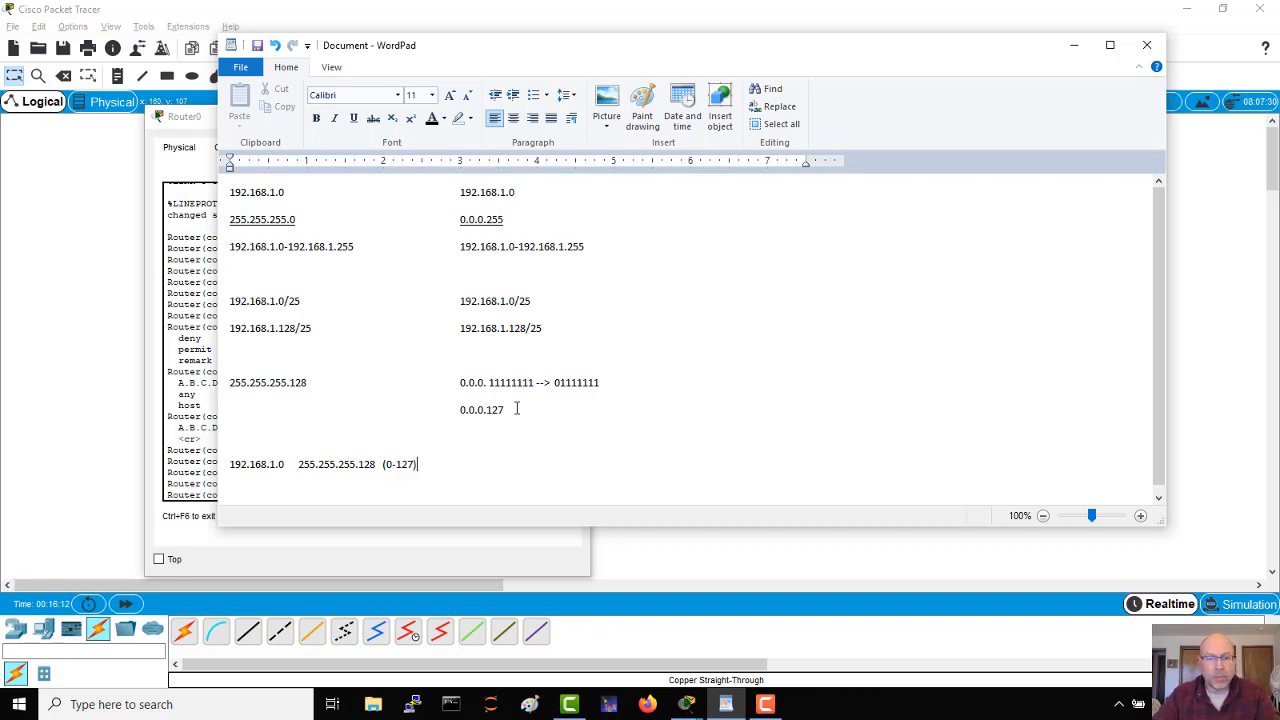
Step: Duplicate the whole 192.168.1.0 255.255.255.128 (0-127) line onto a new line directly below it
key("shift+Left")
key("shift+Left")
key("shift+Left")
key("shift+Left")
key("shift+Left")
key("shift+Left")
key("shift+Left")
key("shift+Left")
key("shift+Left")
key("shift+Left")
key("shift+Left")
key("shift+Left")
key("shift+Left")
key("shift+Left")
key("shift+Left")
key("shift+Left")
key("shift+Left")
key("shift+Left")
key("shift+Left")
key("shift+Left")
key("shift+Left")
key("shift+Left")
key("shift+Left")
key("shift+Left")
key("shift+Left")
key("shift+Left")
key("shift+Left")
key("shift+Left")
key("shift+Left")
key("shift+Left")
key("shift+Left")
key("shift+Left")
key("shift+Left")
key("shift+Left")
key("shift+Left")
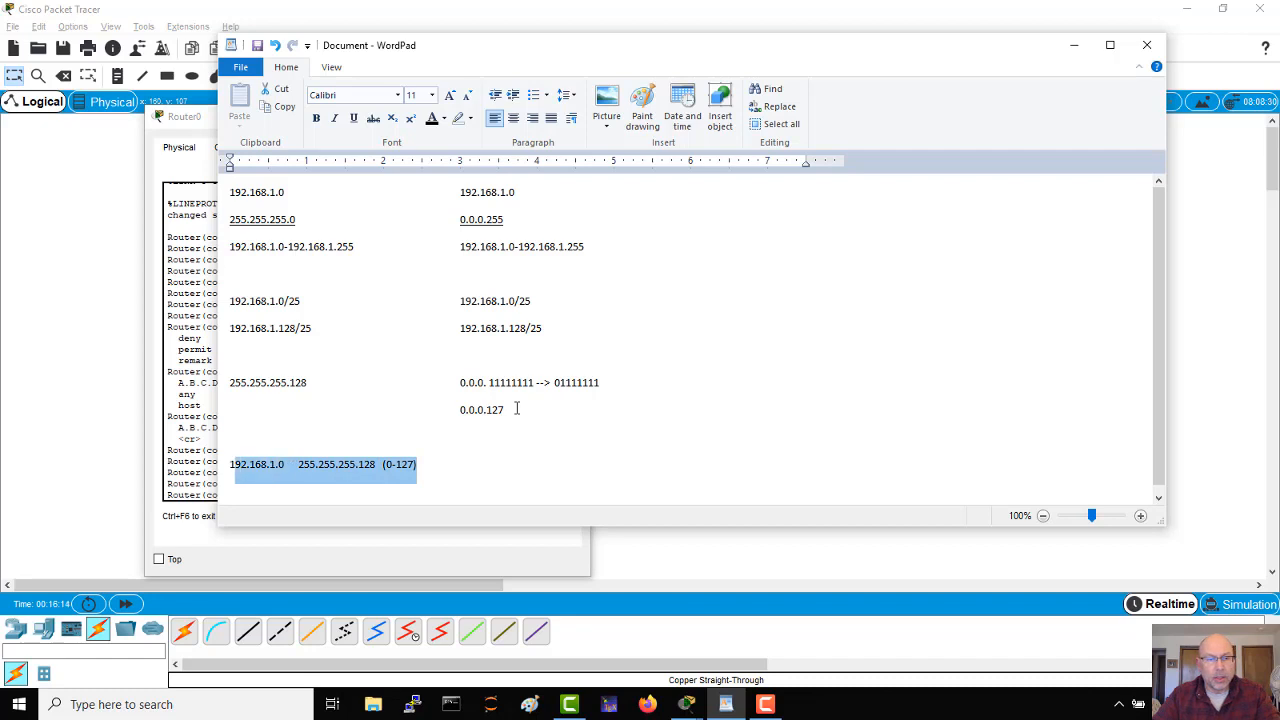
key("End")
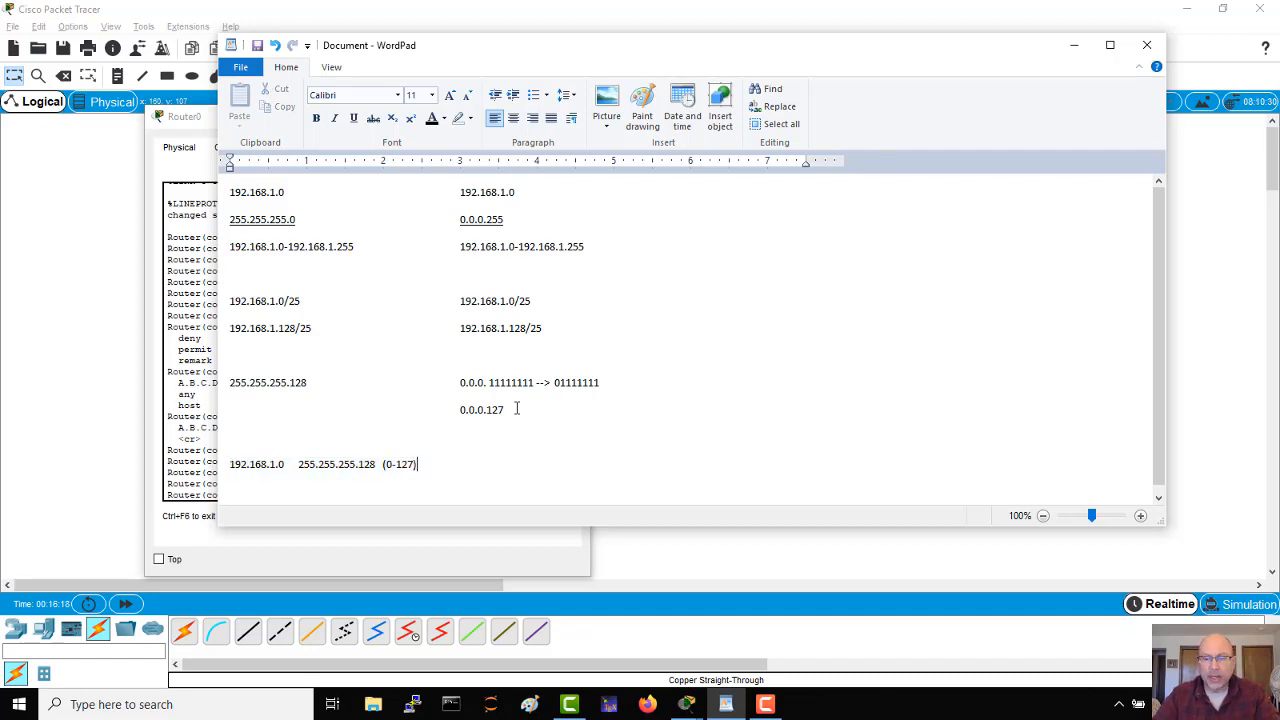
key("shift+Home")
key("ctrl+c")
key("End")
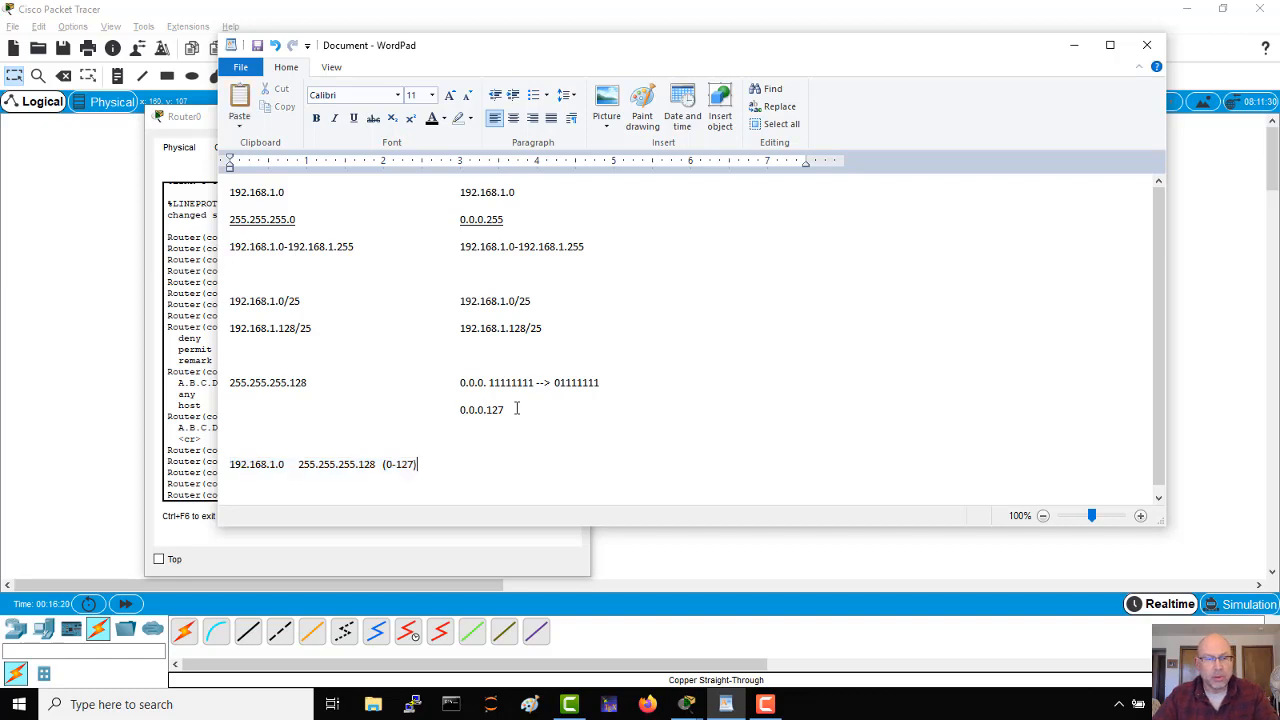
key("Return")
key("ctrl+v")
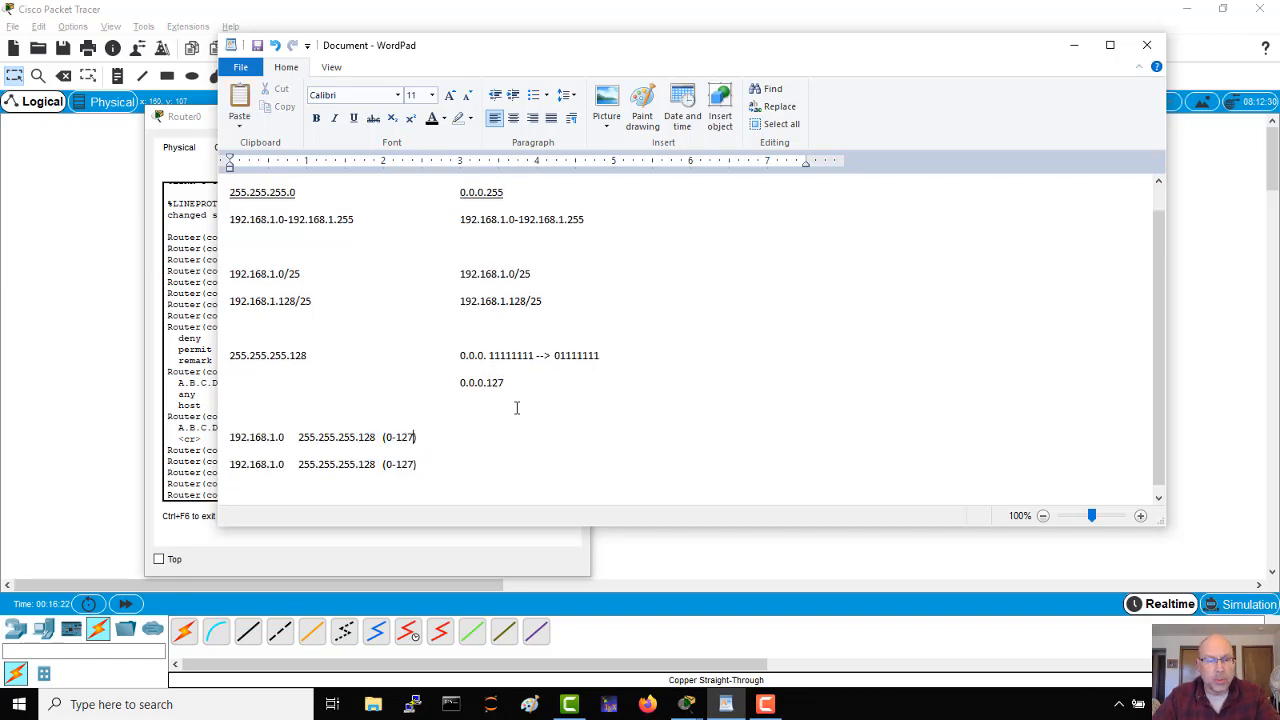
Step: Change the network address in the copied line to 192.168.1.128
key("Left")
key("Left")
key("Left")
key("Left")
key("Left")
key("Left")
key("Left")
key("Left")
key("Left")
key("Left")
key("Left")
key("Left")
key("Left")
key("Left")
key("Left")
key("Left")
key("Left")
key("Left")
key("Left")
key("Left")
key("Down")
key("Left")
key("Left")
key("Left")
key("BackSpace")
type("128")
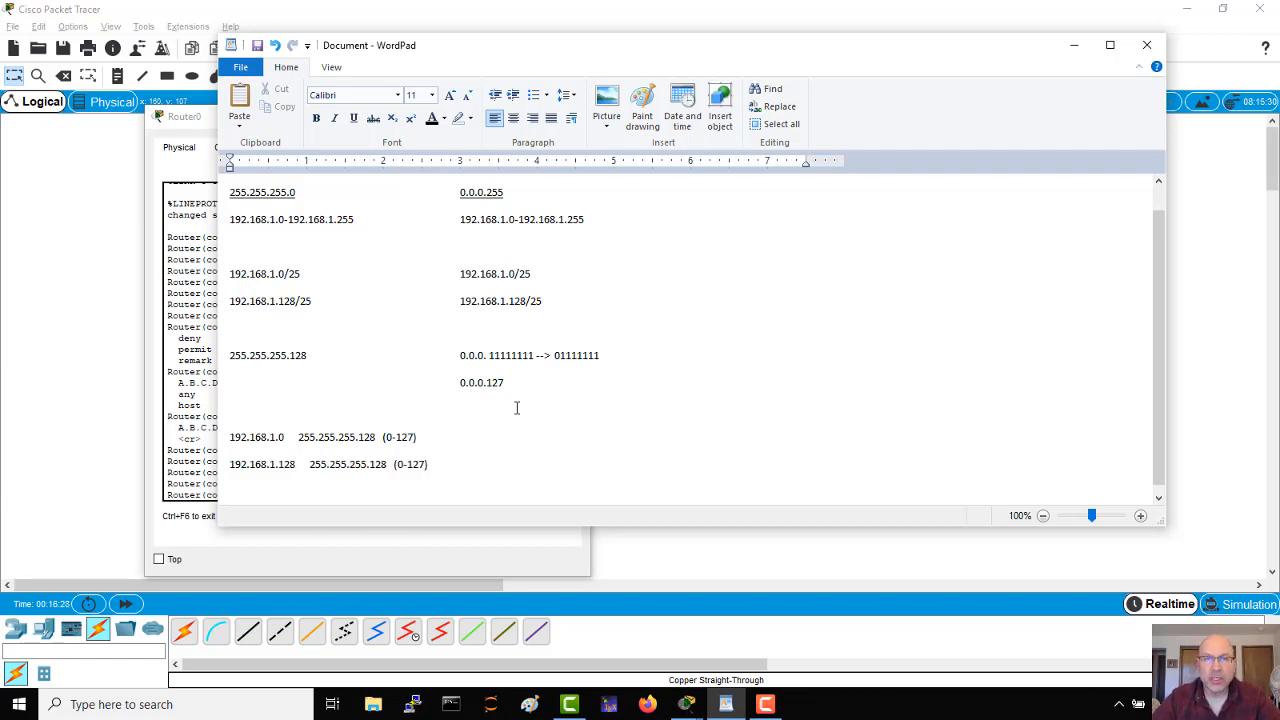
Step: Change the host range in parentheses on the 192.168.1.128 line to 128-255
key("Right")
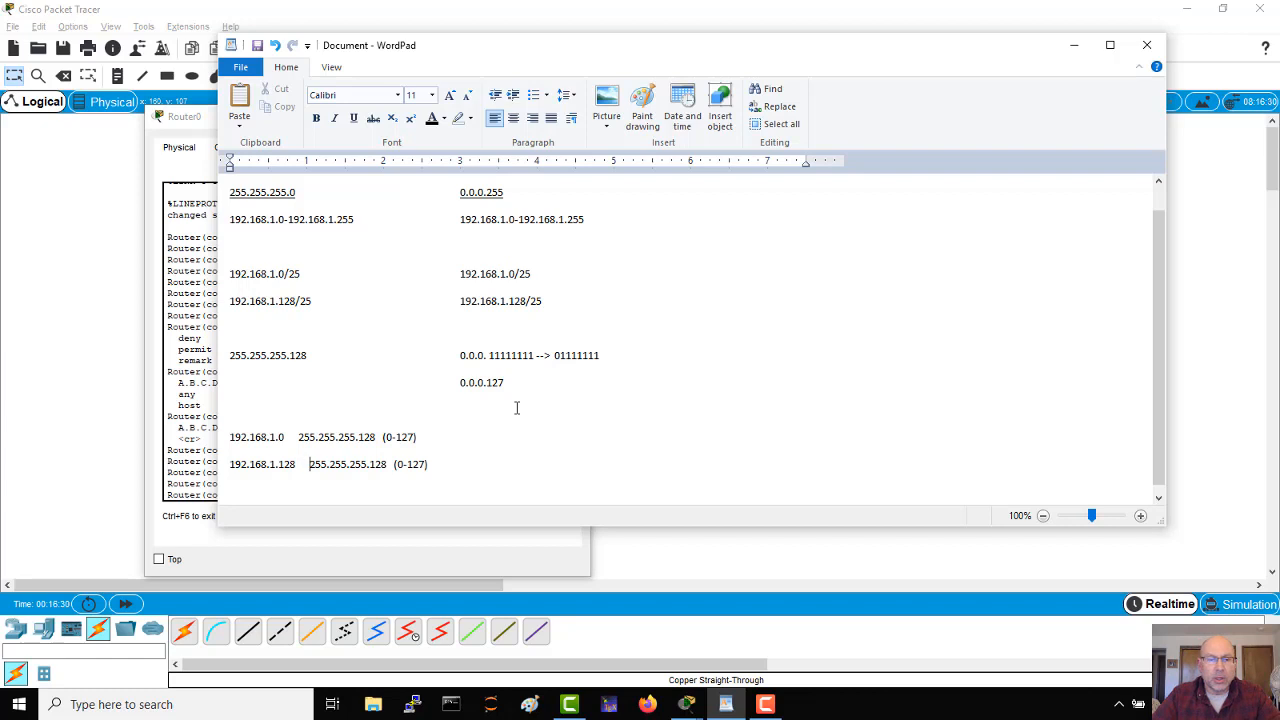
key("Right")
key("Right")
key("Right")
key("Right")
key("Right")
key("Right")
key("Right")
key("Right")
key("Right")
key("Right")
key("Right")
key("Right")
key("Right")
key("Right")
key("Right")
key("Right")
key("Delete")
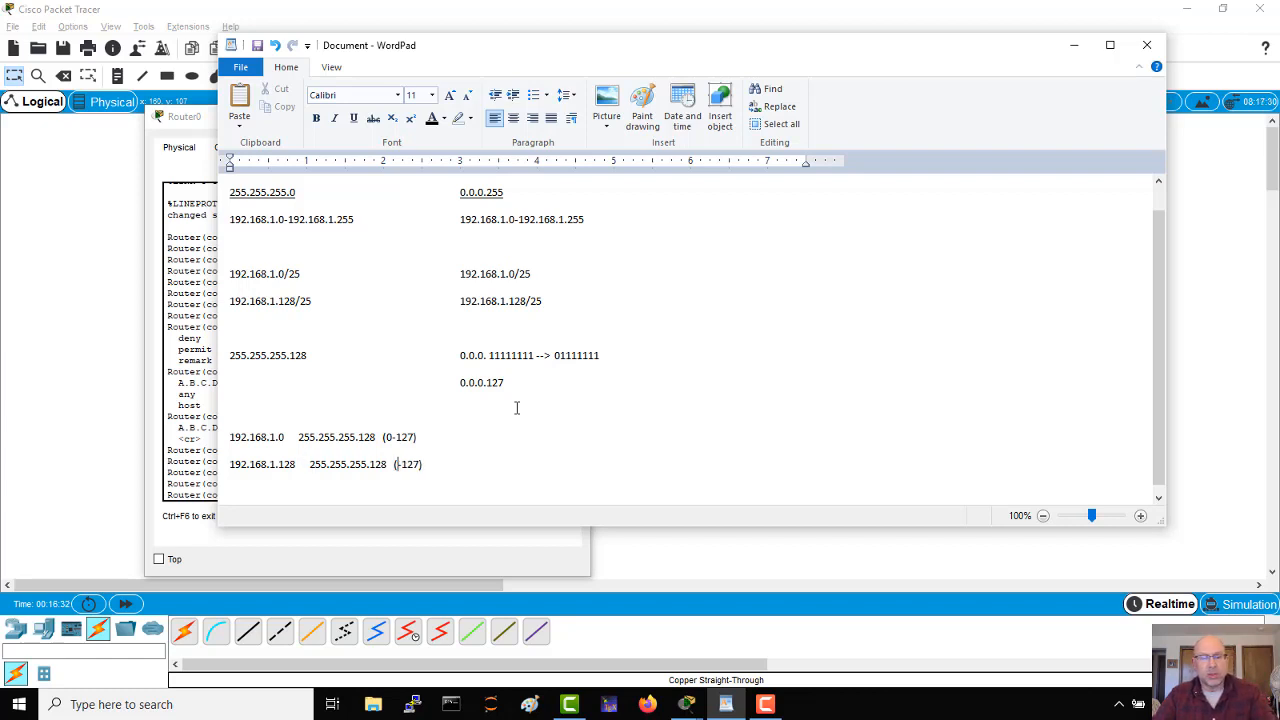
type("128")
key("Delete")
key("Delete")
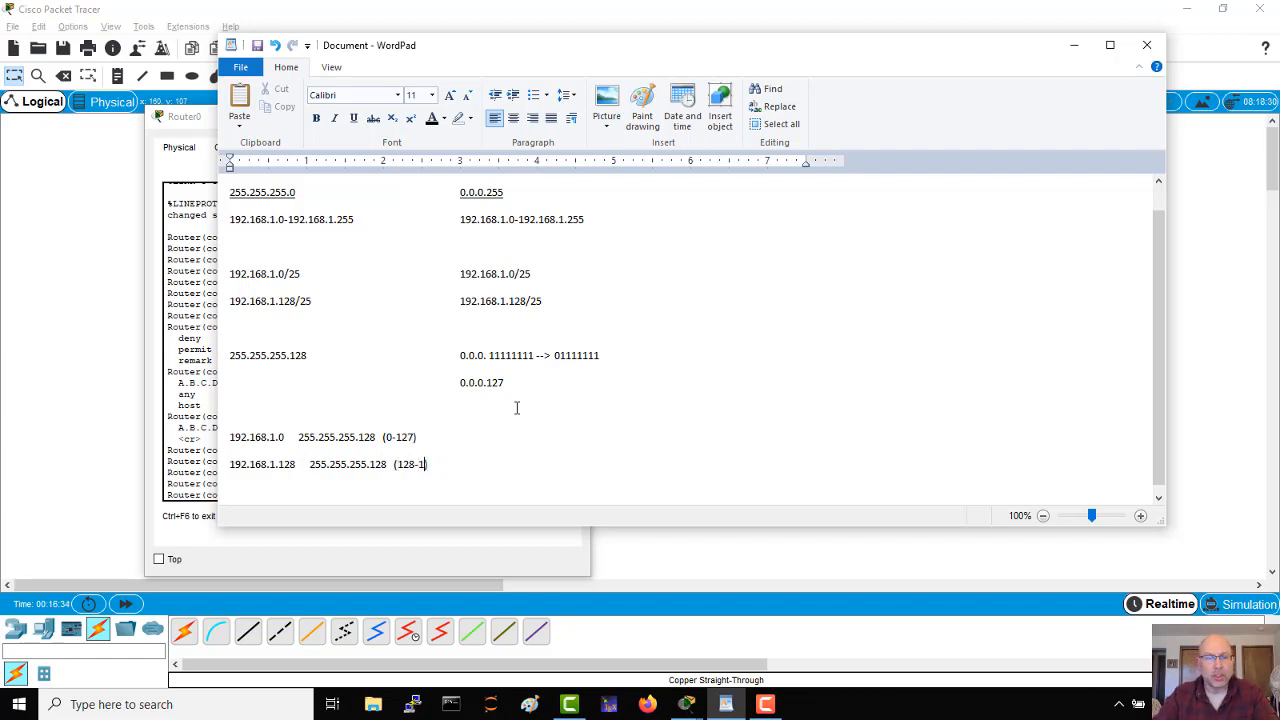
key("BackSpace")
type("255")
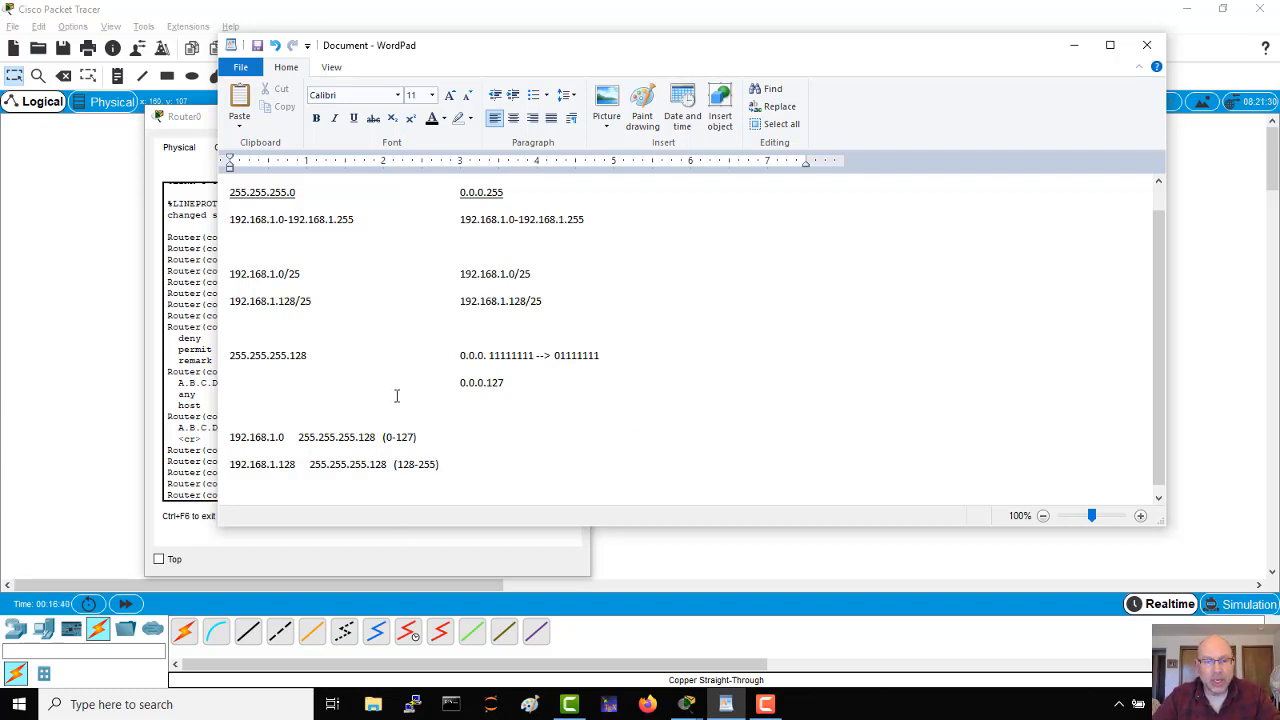
Step: Highlight the two subnet addresses in the new lines and the matching /25 entries above to compare them
left_click_drag(284, 440, 229, 464)
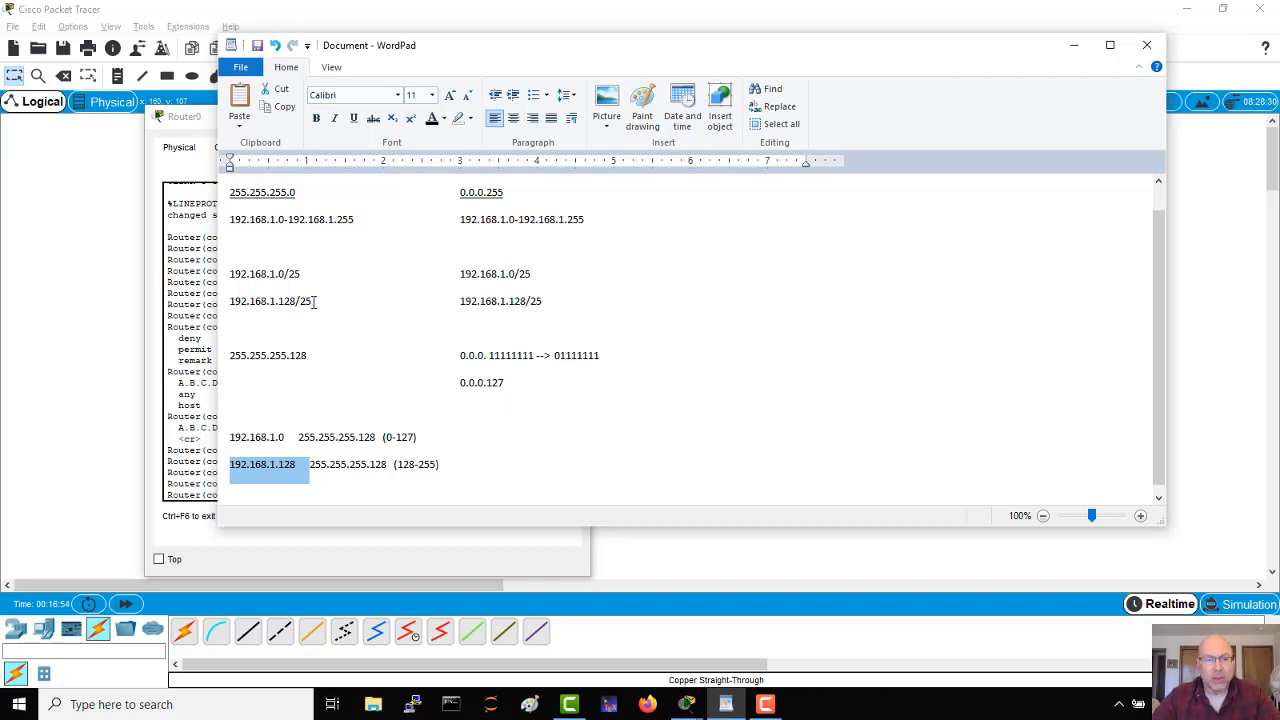
left_click_drag(313, 301, 229, 273)
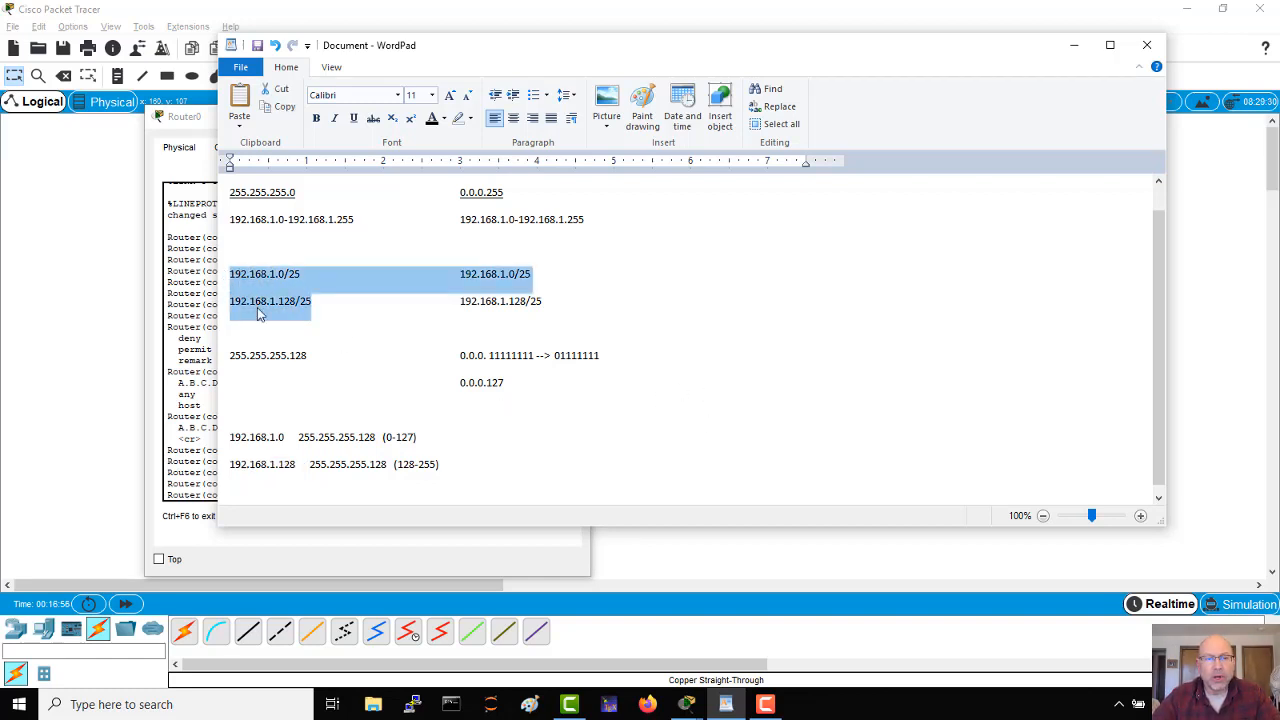
left_click(321, 443)
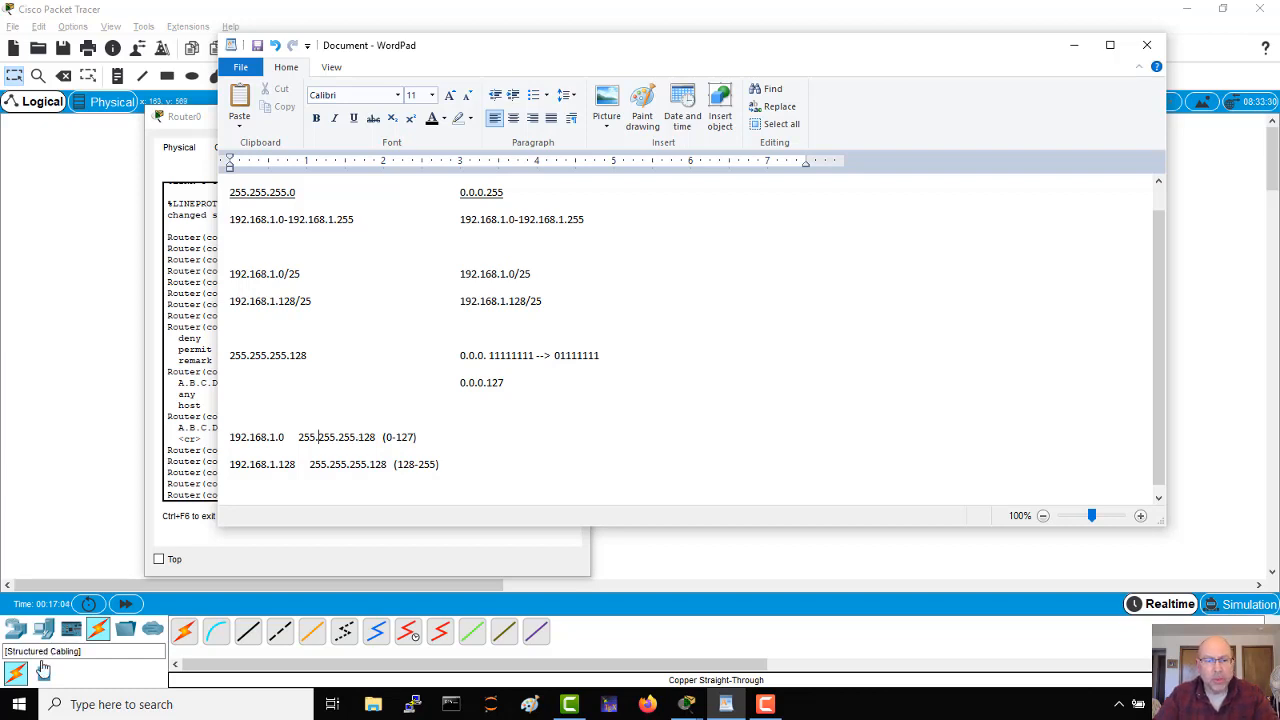
Step: Switch to the Router0 command line in Packet Tracer and review the network address, wildcard mask and permit keyword of the completed access-list 5 command
left_click(315, 565)
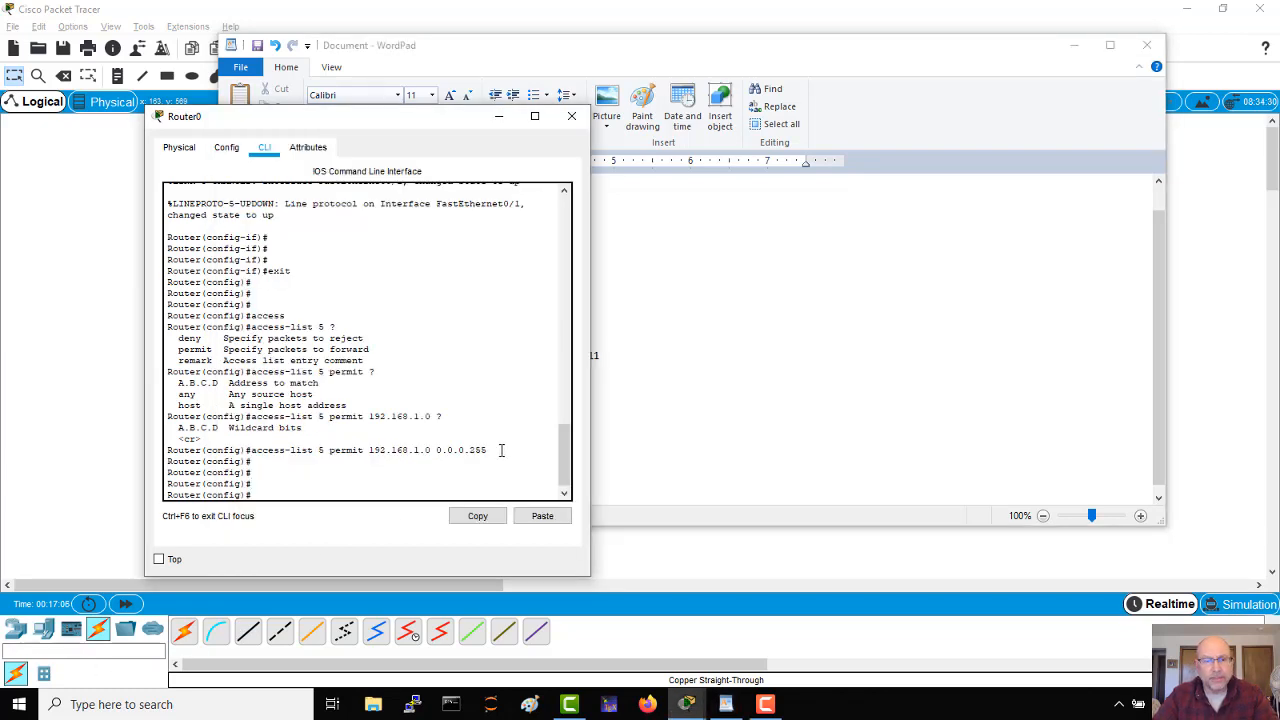
left_click_drag(566, 440, 253, 452)
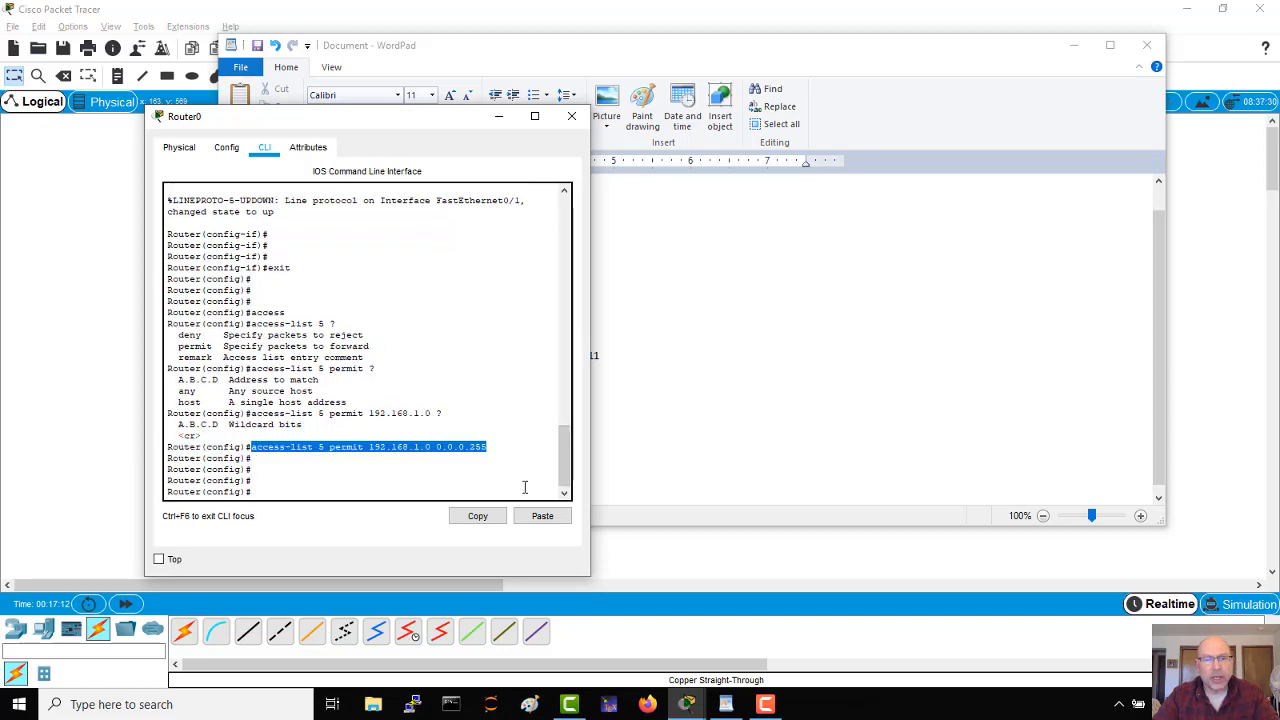
left_click(477, 515)
left_click_drag(373, 449, 405, 446)
left_click(429, 449)
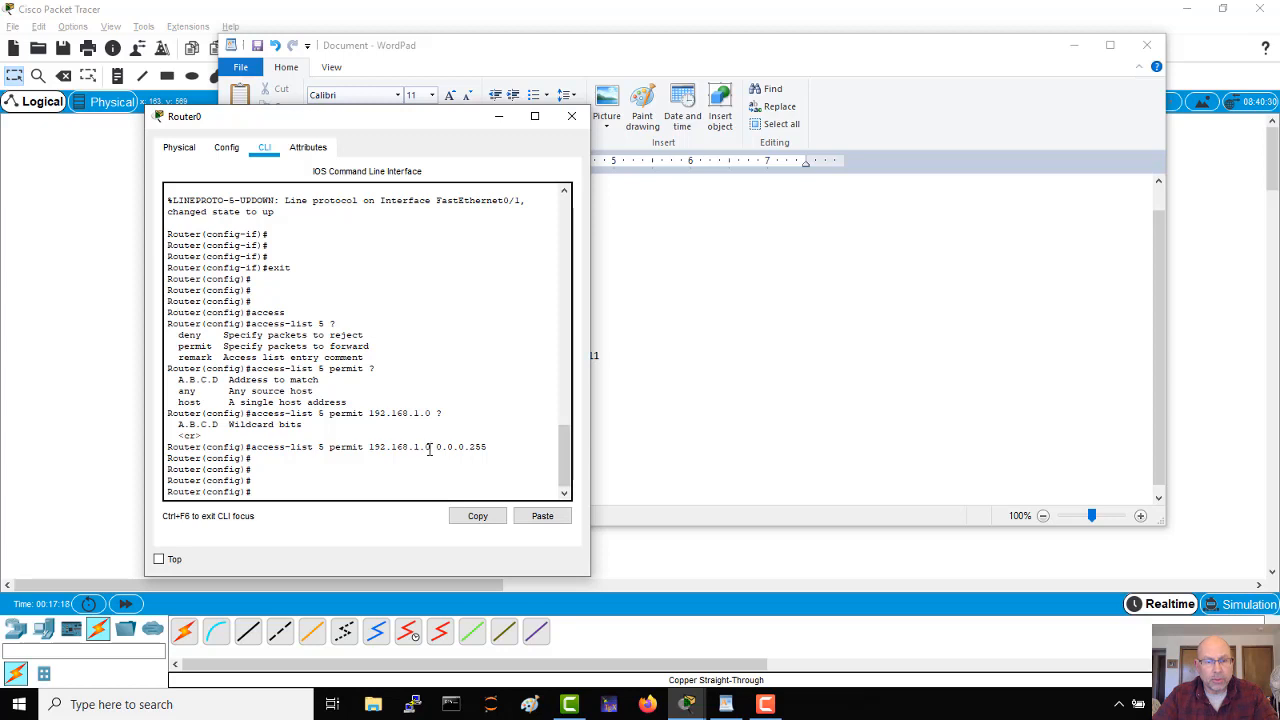
left_click_drag(429, 449, 487, 443)
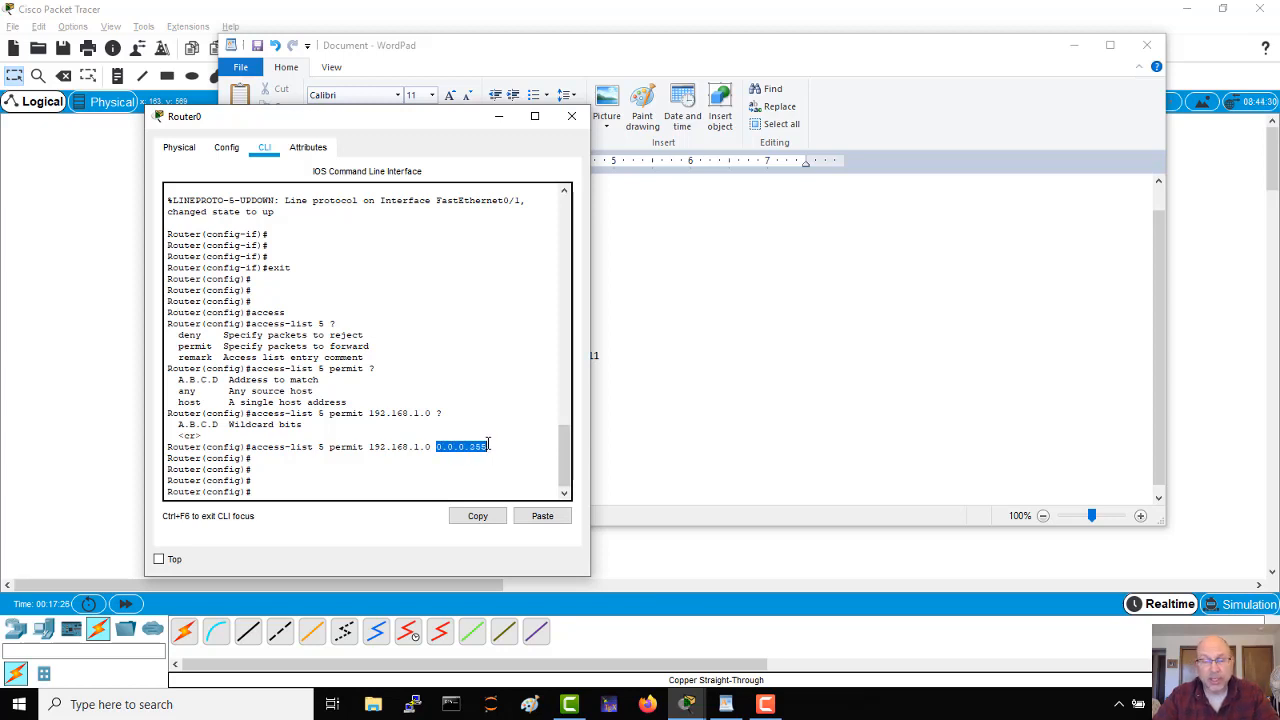
left_click(492, 446)
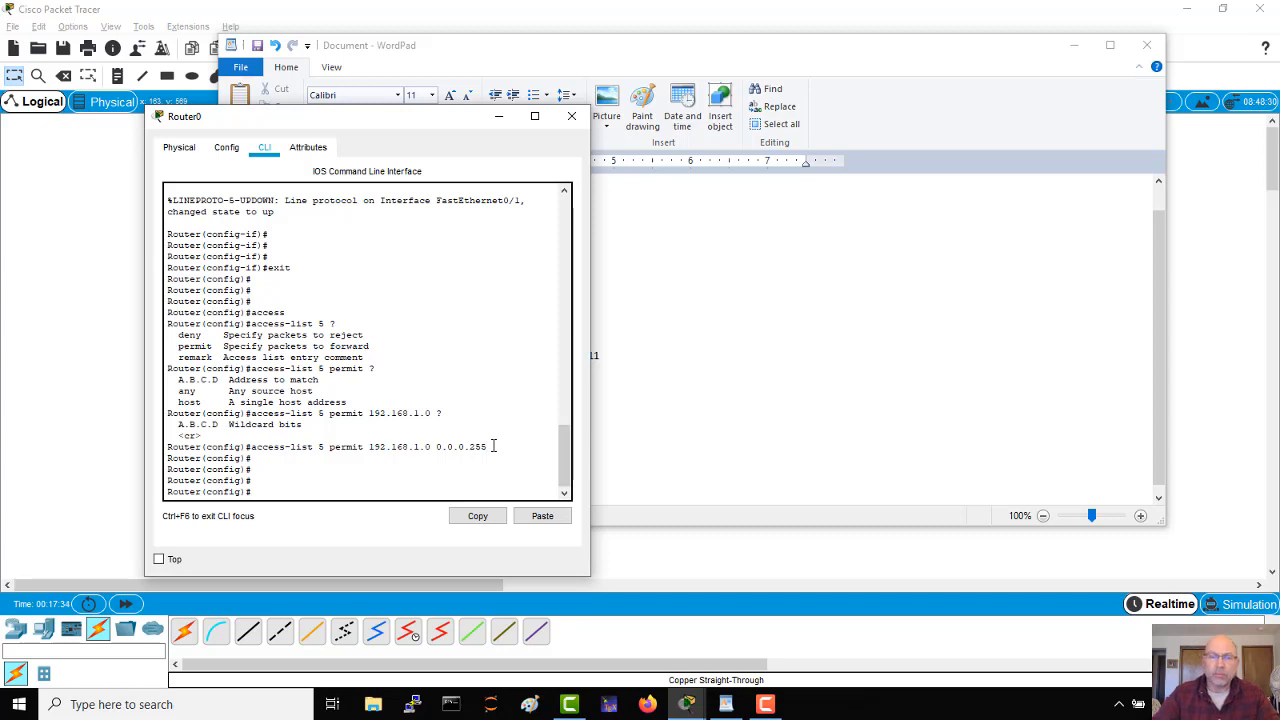
left_click_drag(329, 447, 364, 450)
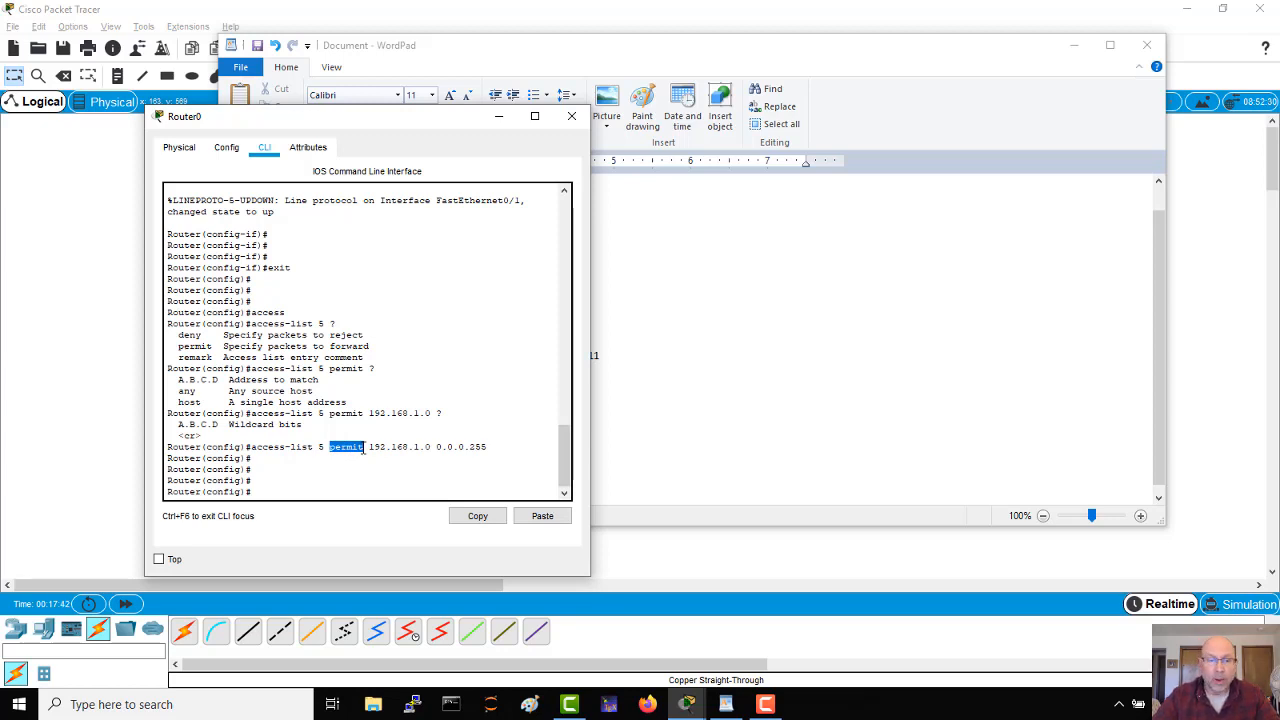
left_click(302, 494)
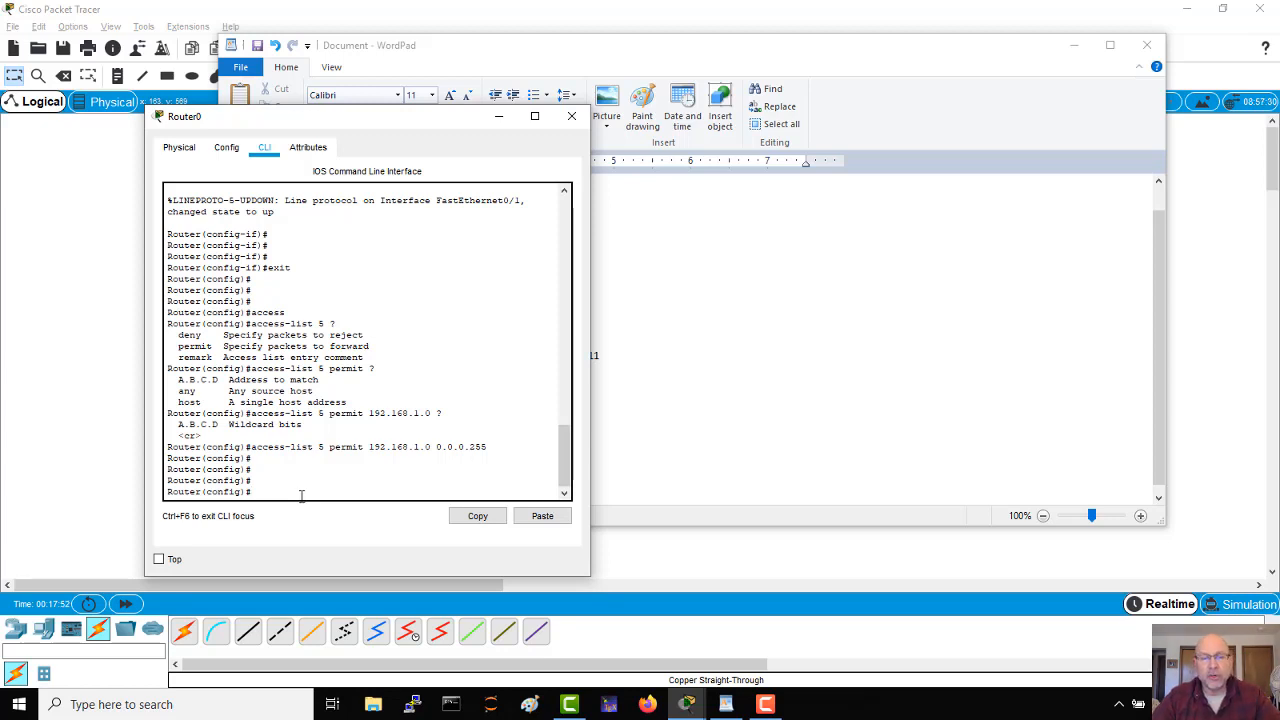
left_click_drag(488, 447, 254, 454)
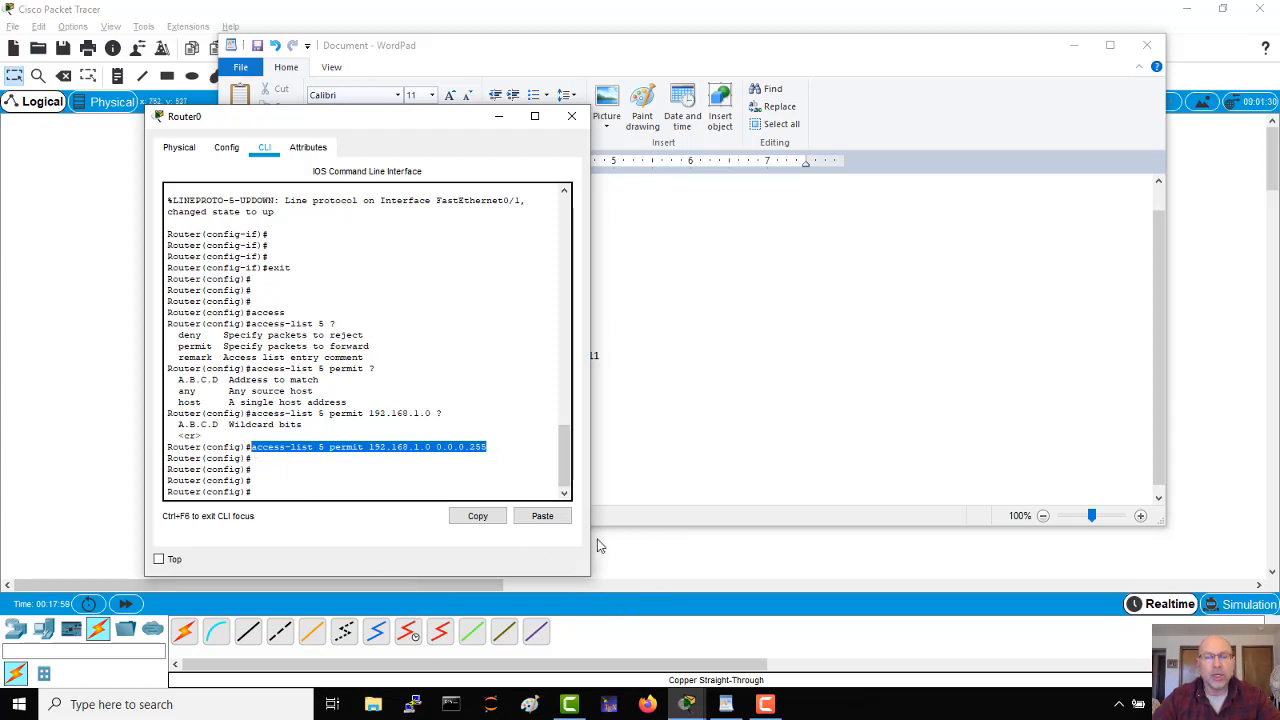
Step: Minimize the WordPad document to uncover the network topology and move the Router0 window slightly farther away from it
left_click(1071, 47)
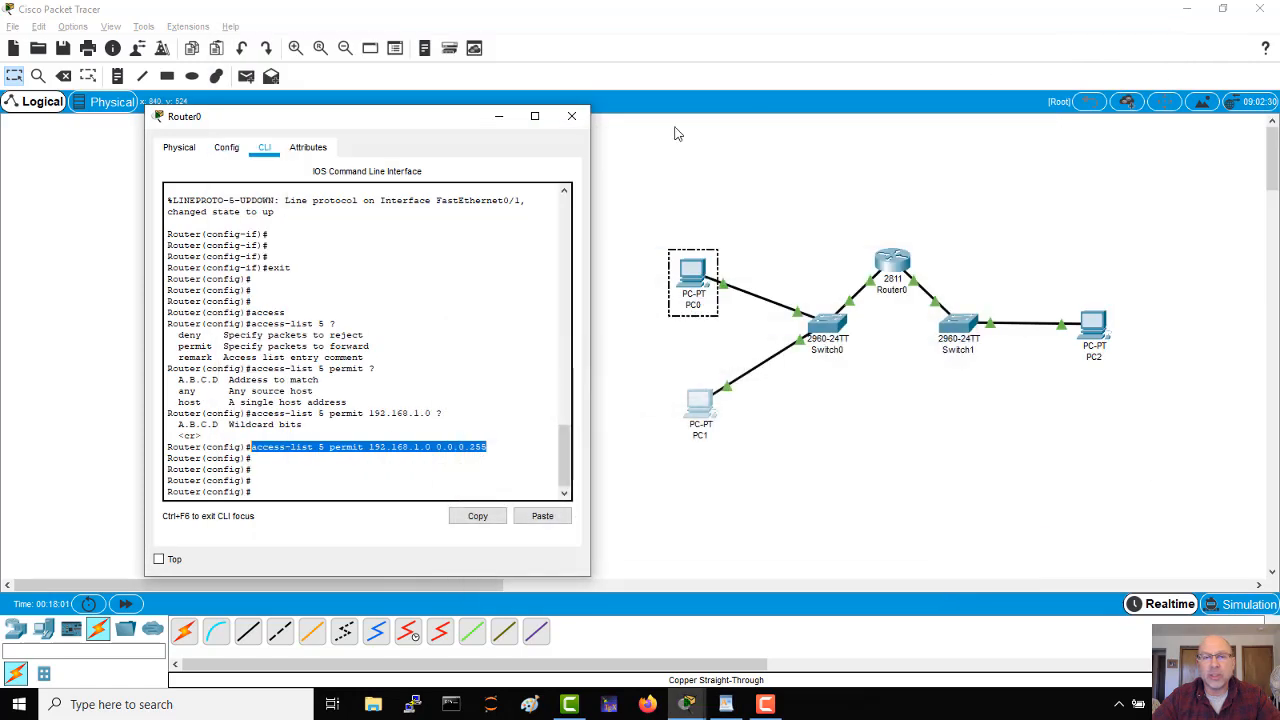
left_click_drag(376, 123, 349, 107)
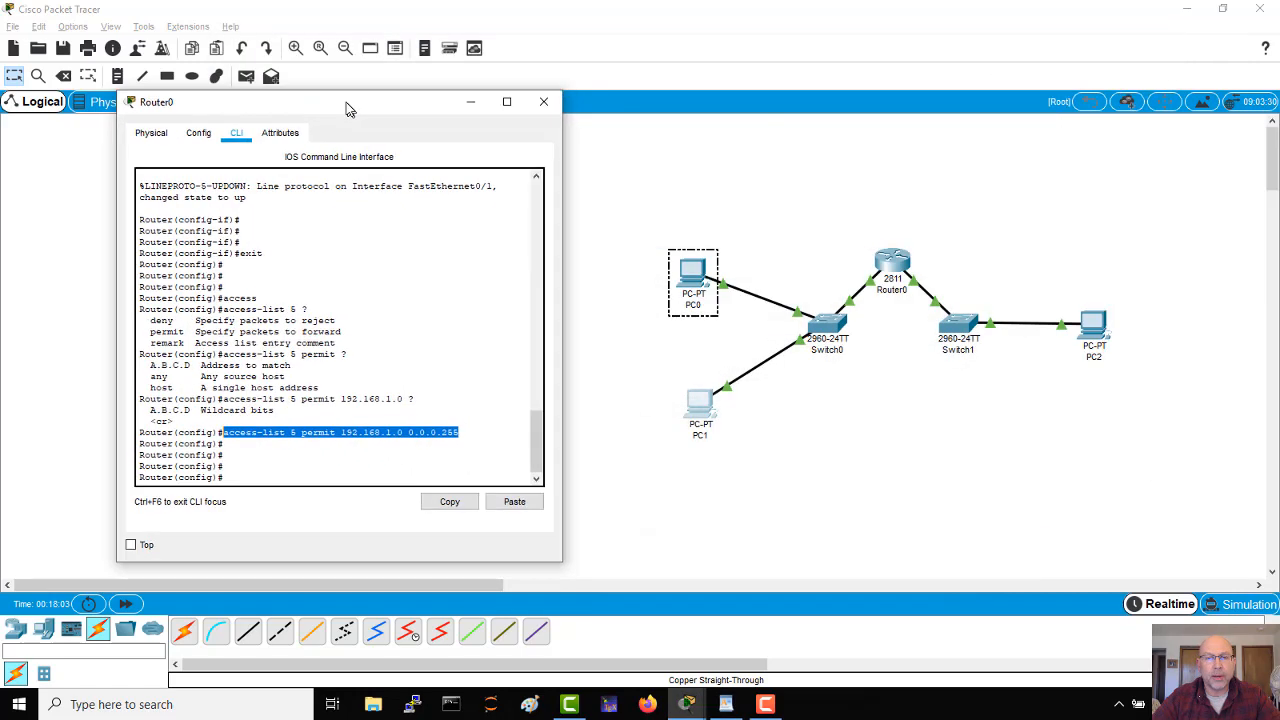
Step: Bring the Router0 command line back into view and enter interface configuration for f0/0
left_click(760, 480)
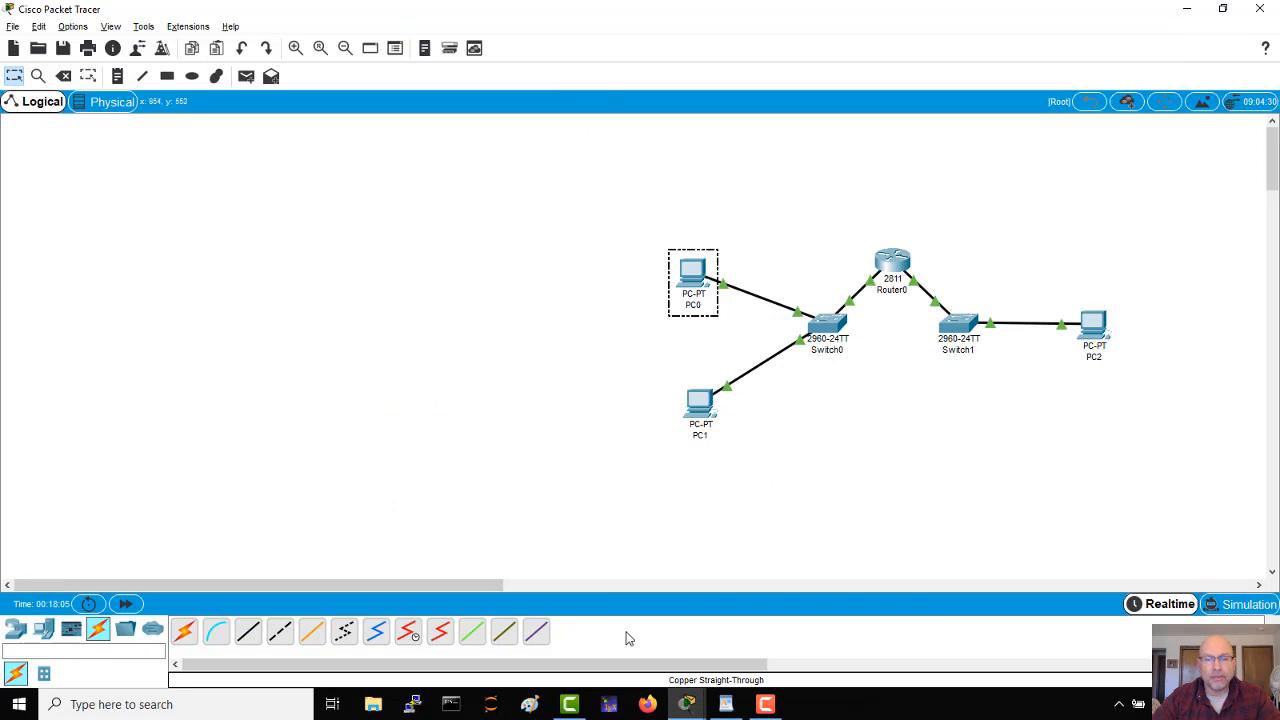
key("alt+Tab")
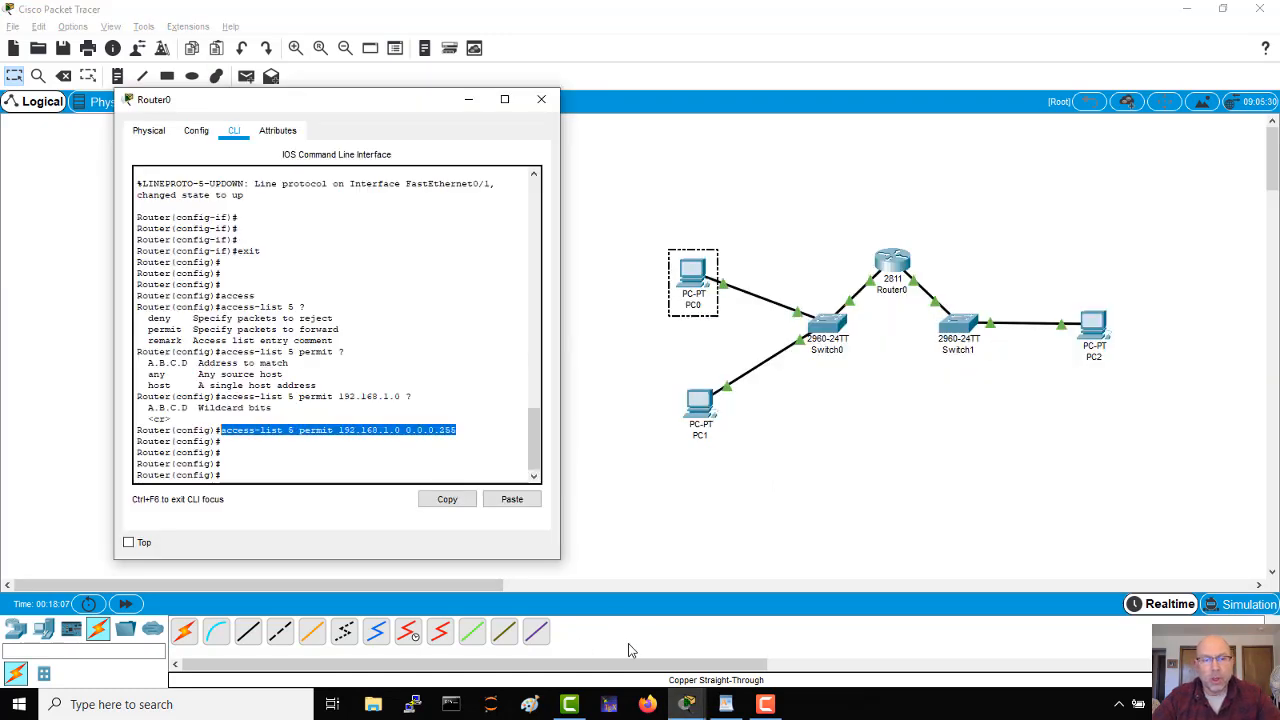
left_click(266, 477)
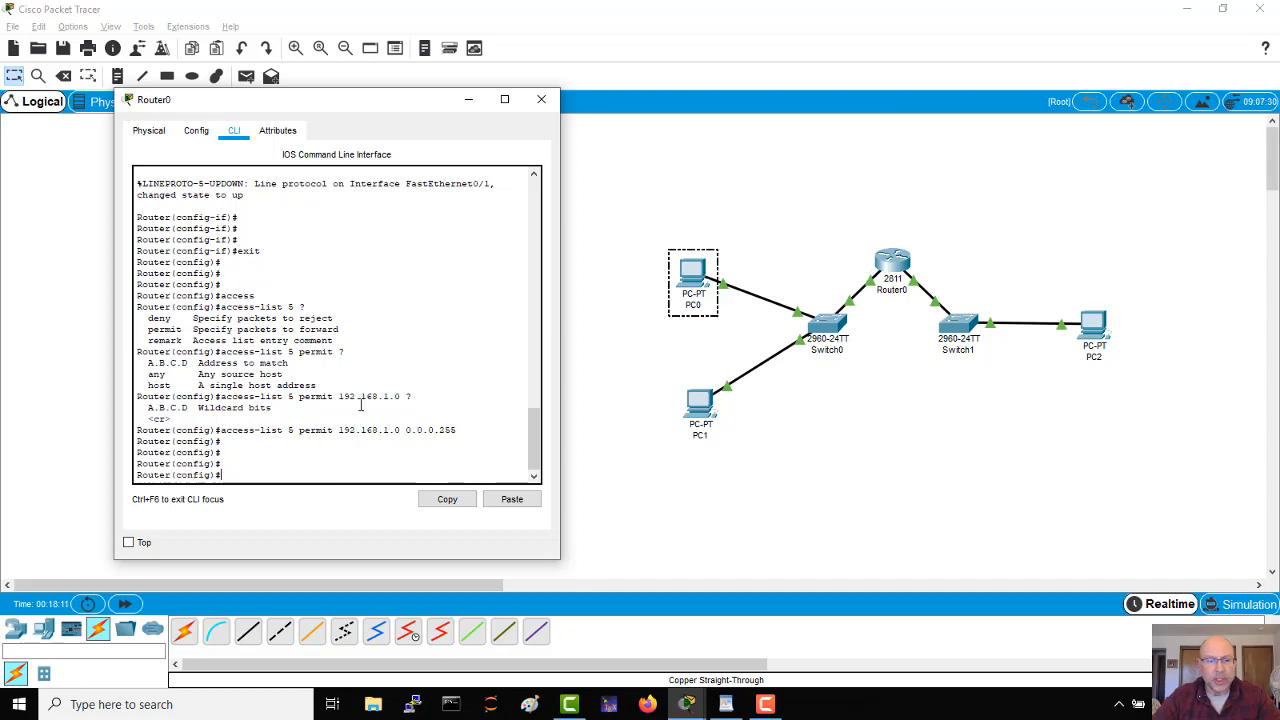
type("i")
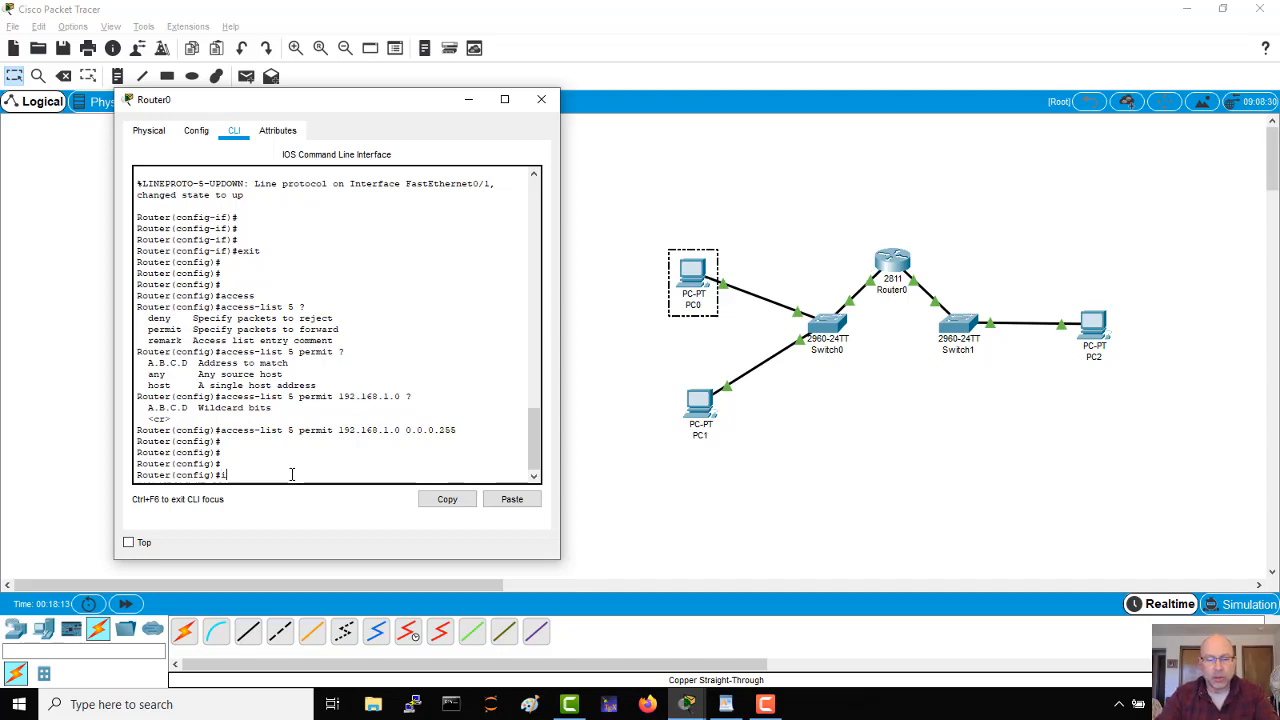
type("nt f0/0")
key("Return")
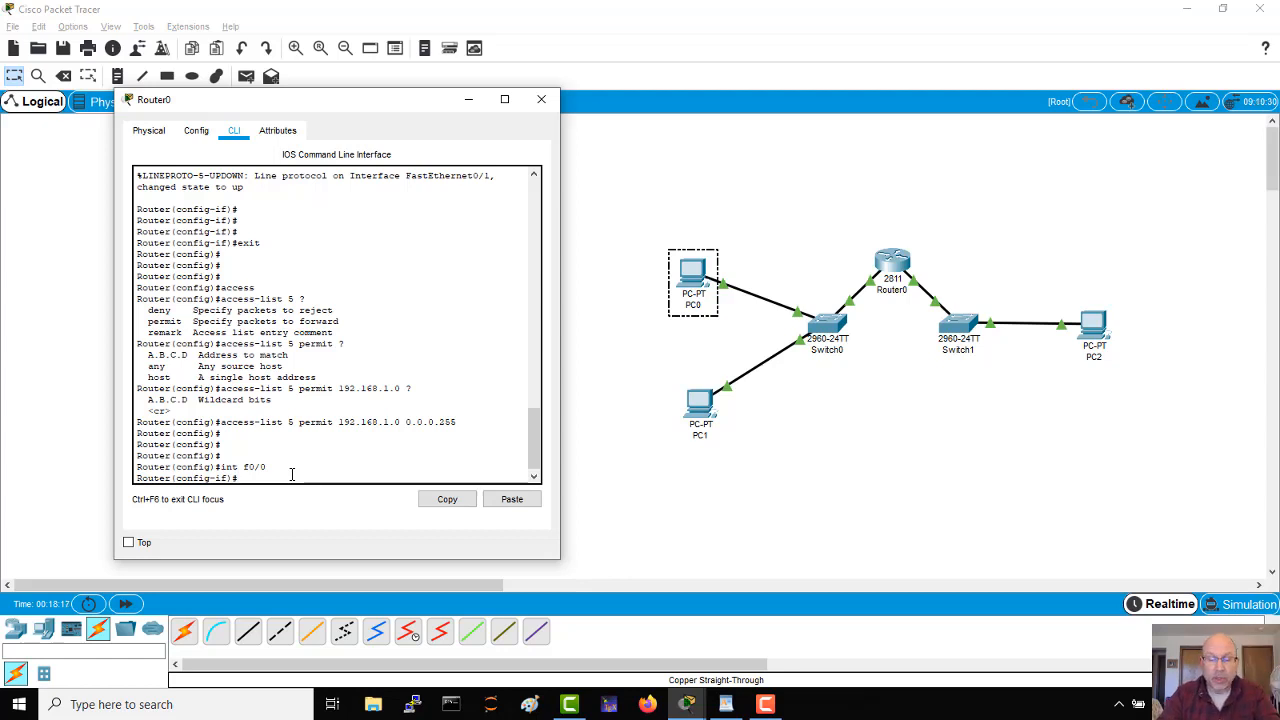
Step: Apply access list 5 to inbound traffic on interface f0/0 with ip access-group 5 in
type("ip a")
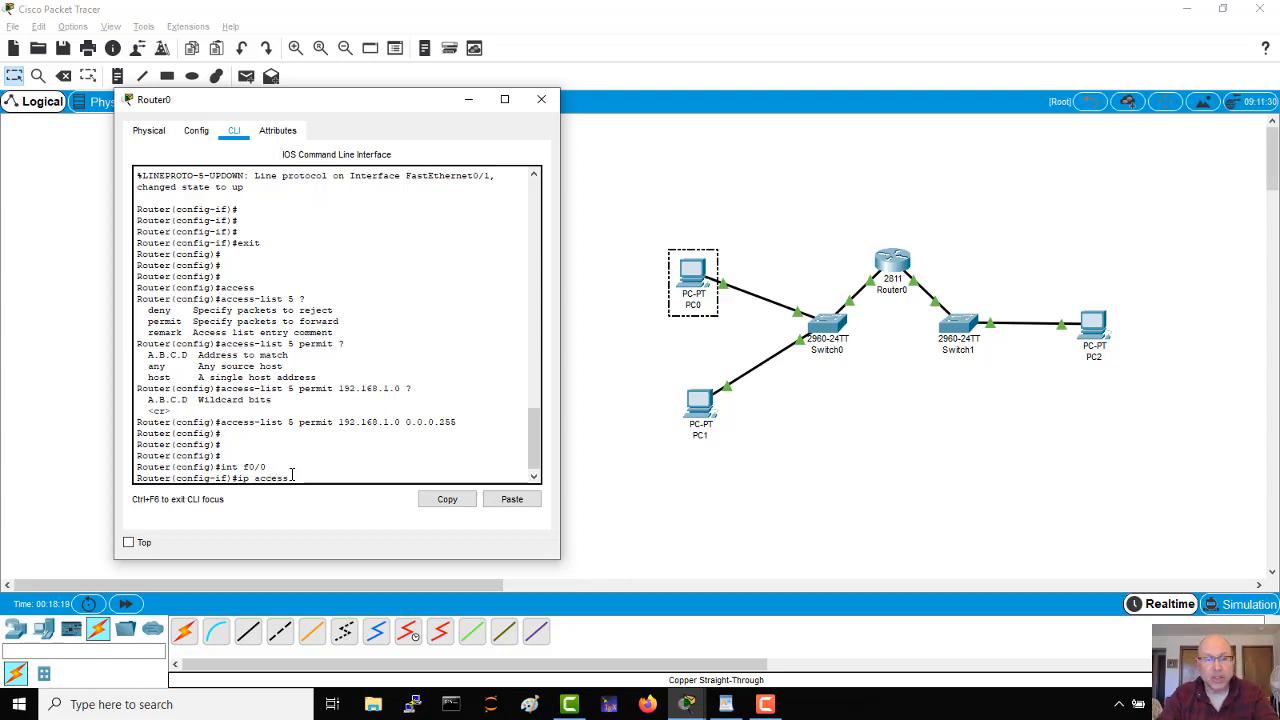
type("ccess")
key("Tab")
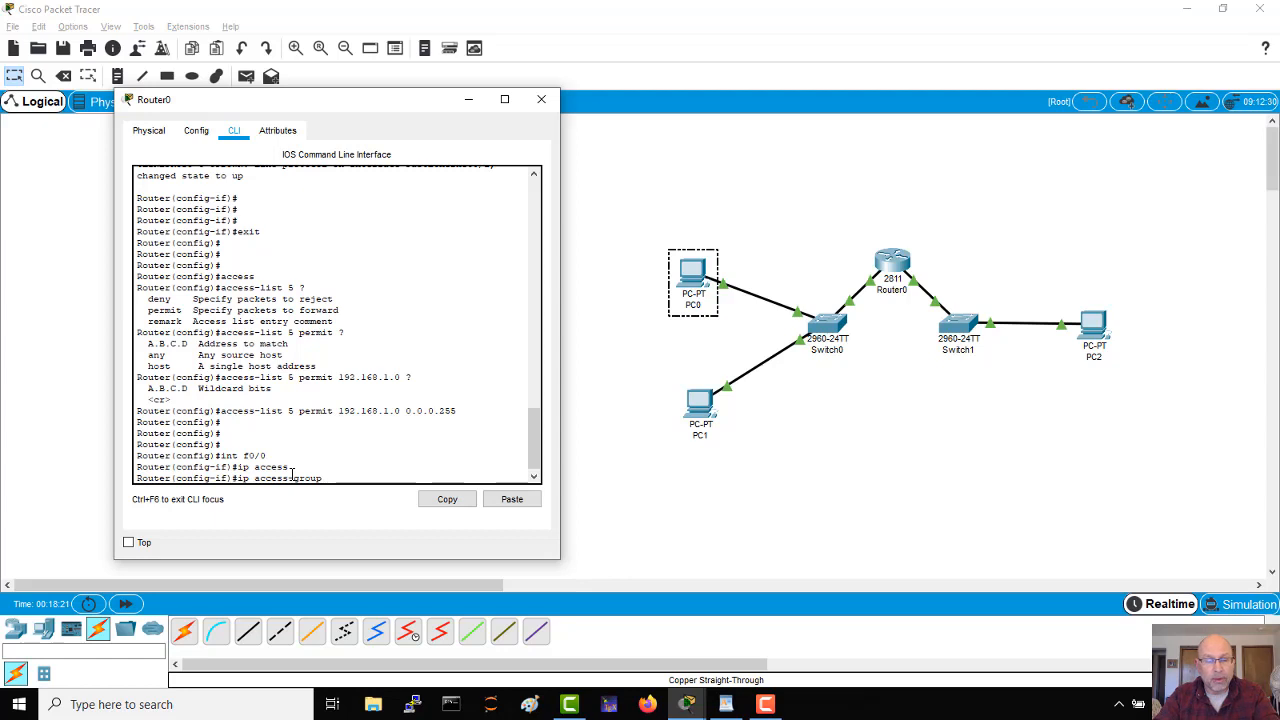
type("5 ")
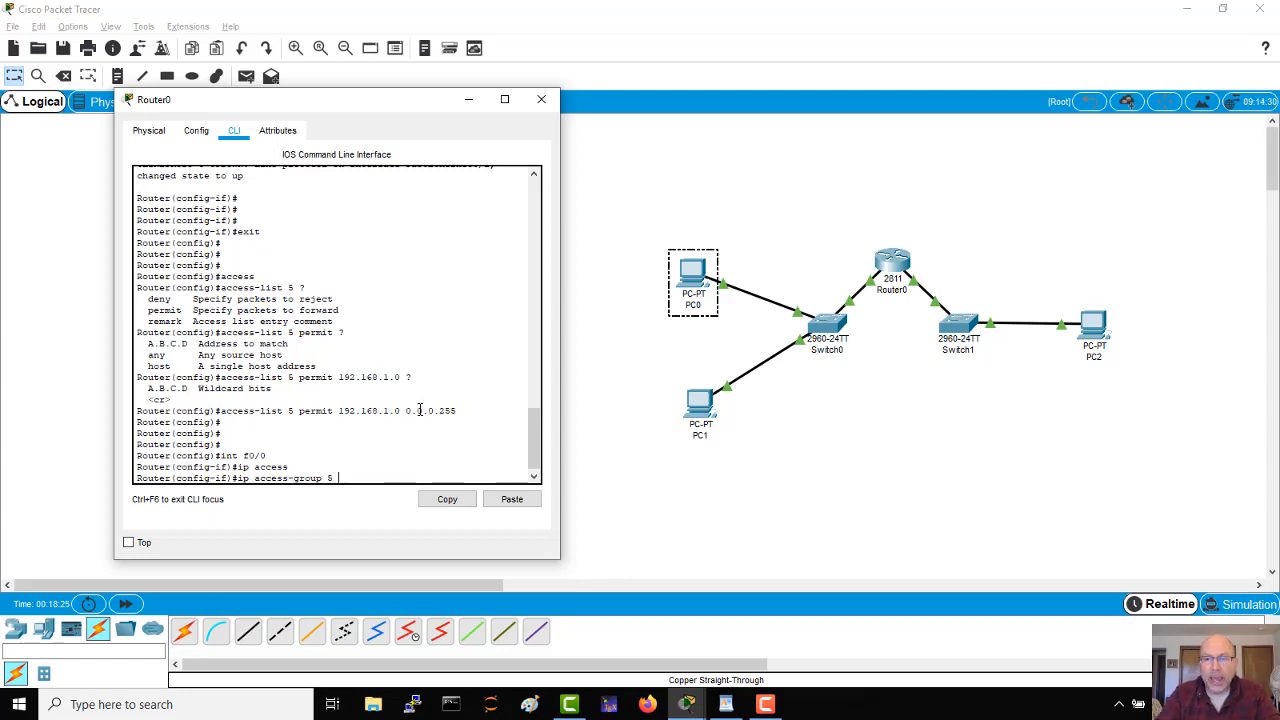
type("in")
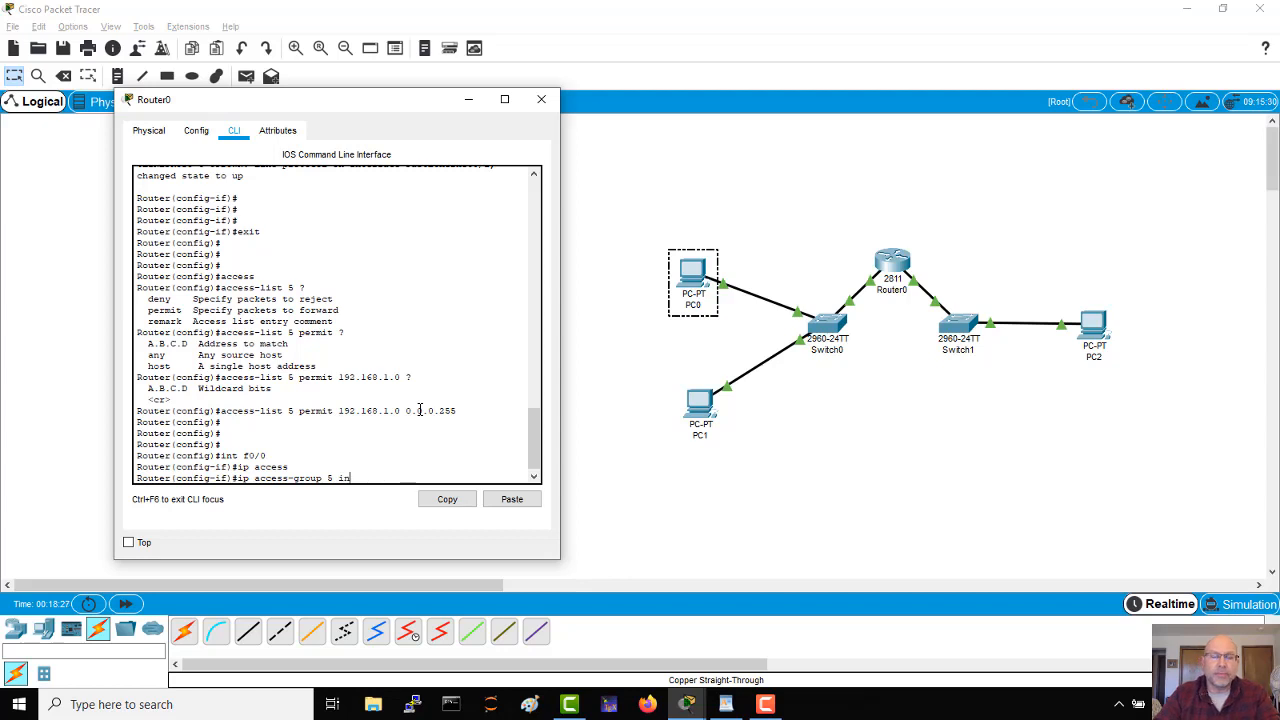
key("Return")
key("Return")
key("Return")
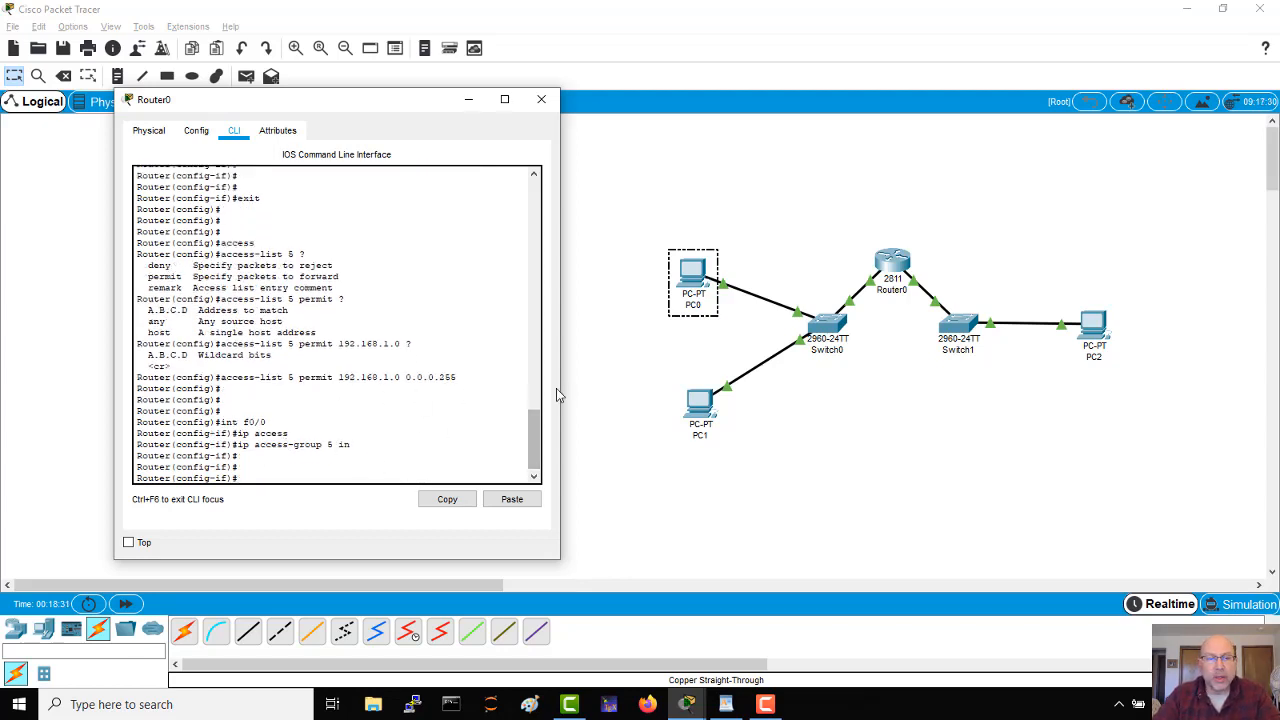
Step: Leave configuration mode and list the router's access lists with sh access-lists
key("ctrl+z")
key("Return")
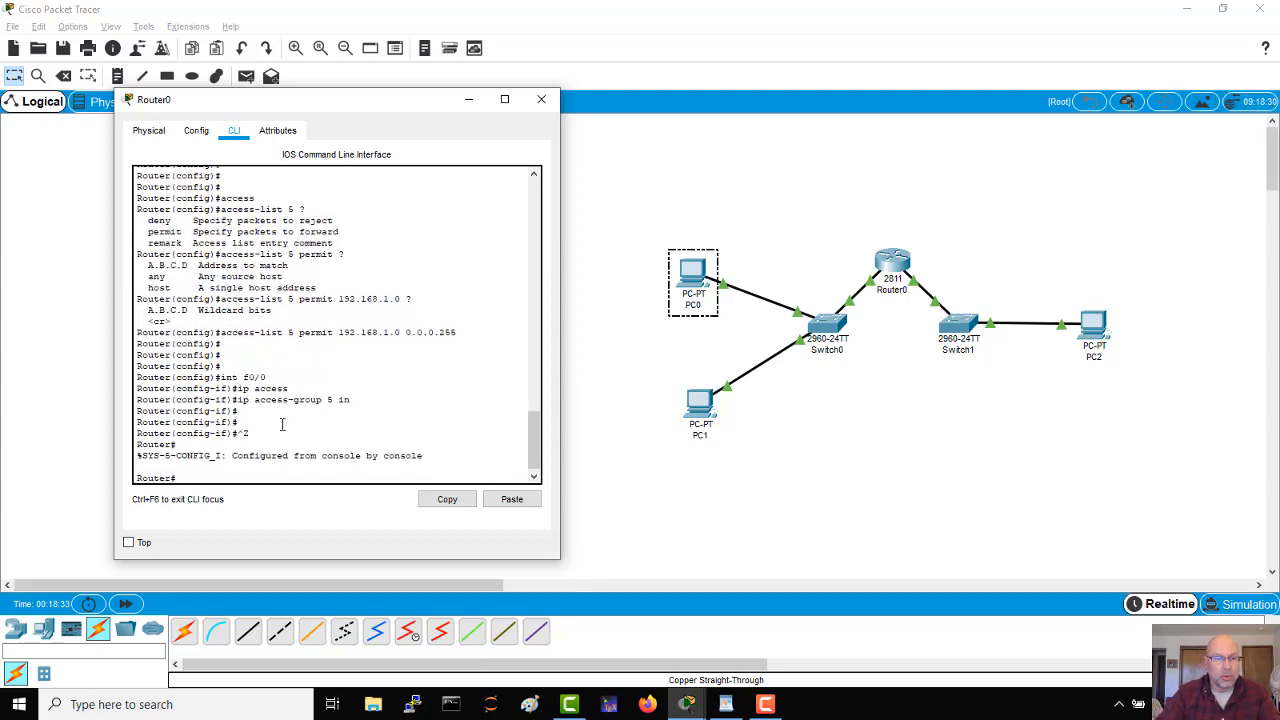
type("sh")
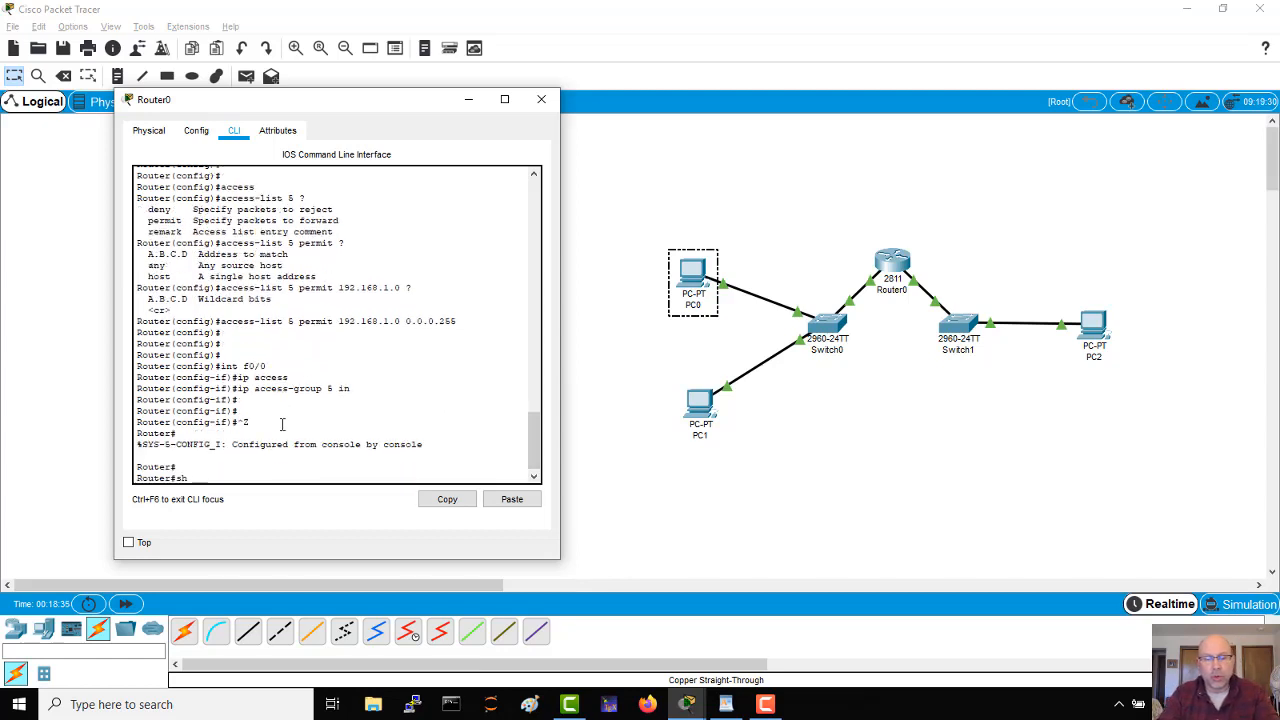
type(" access")
key("Tab")
key("Return")
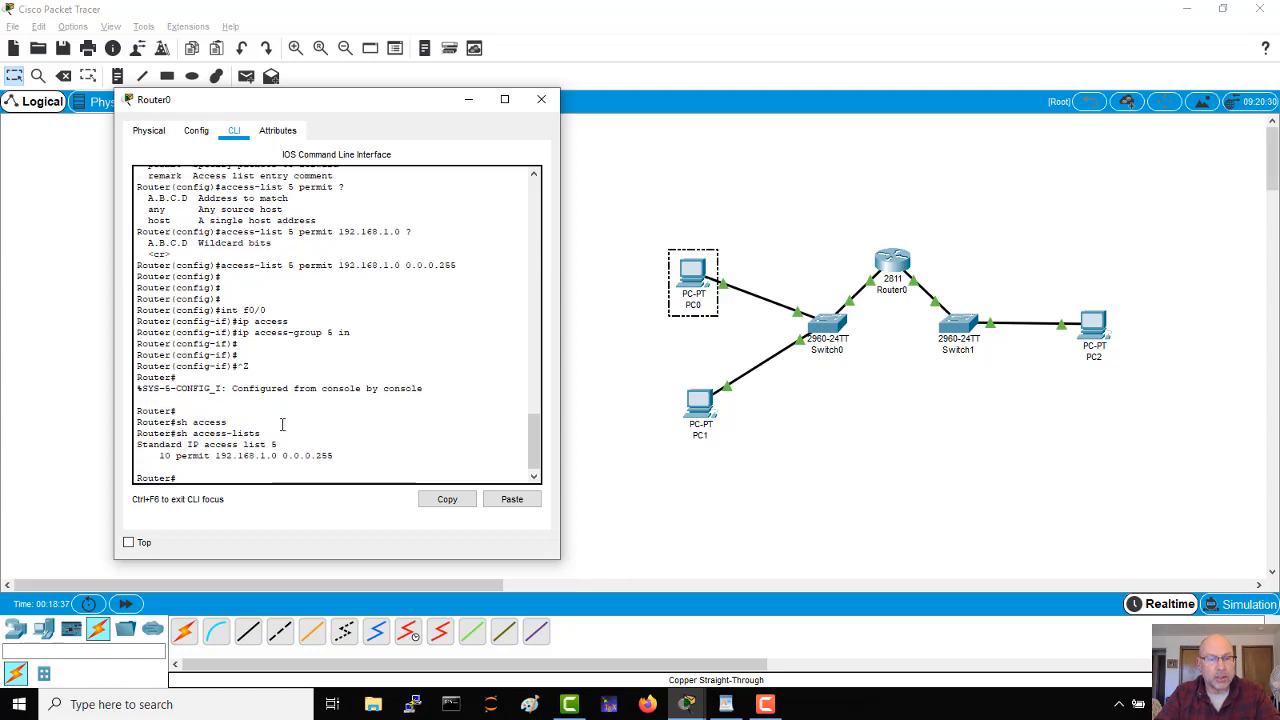
key("Return")
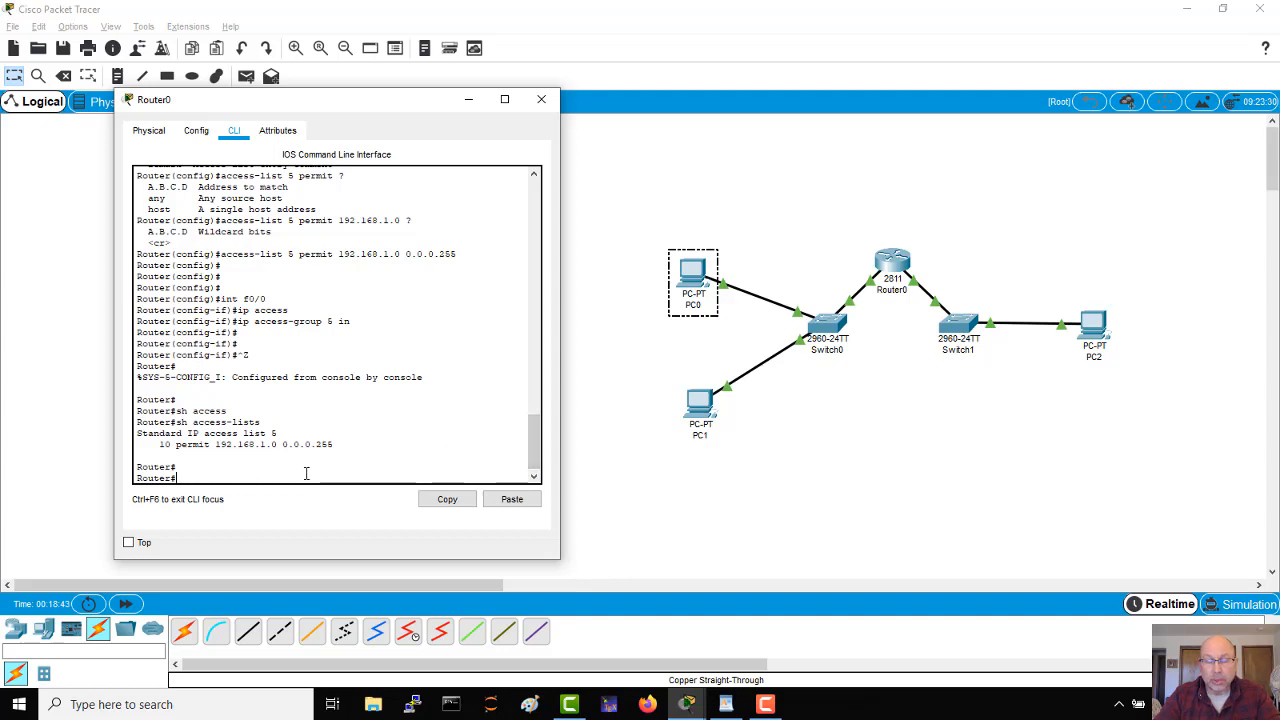
Step: Display the running configuration with sh run and highlight the access-group line under FastEthernet0/0 and the access-list 5 entry
type("un")
key("Return")
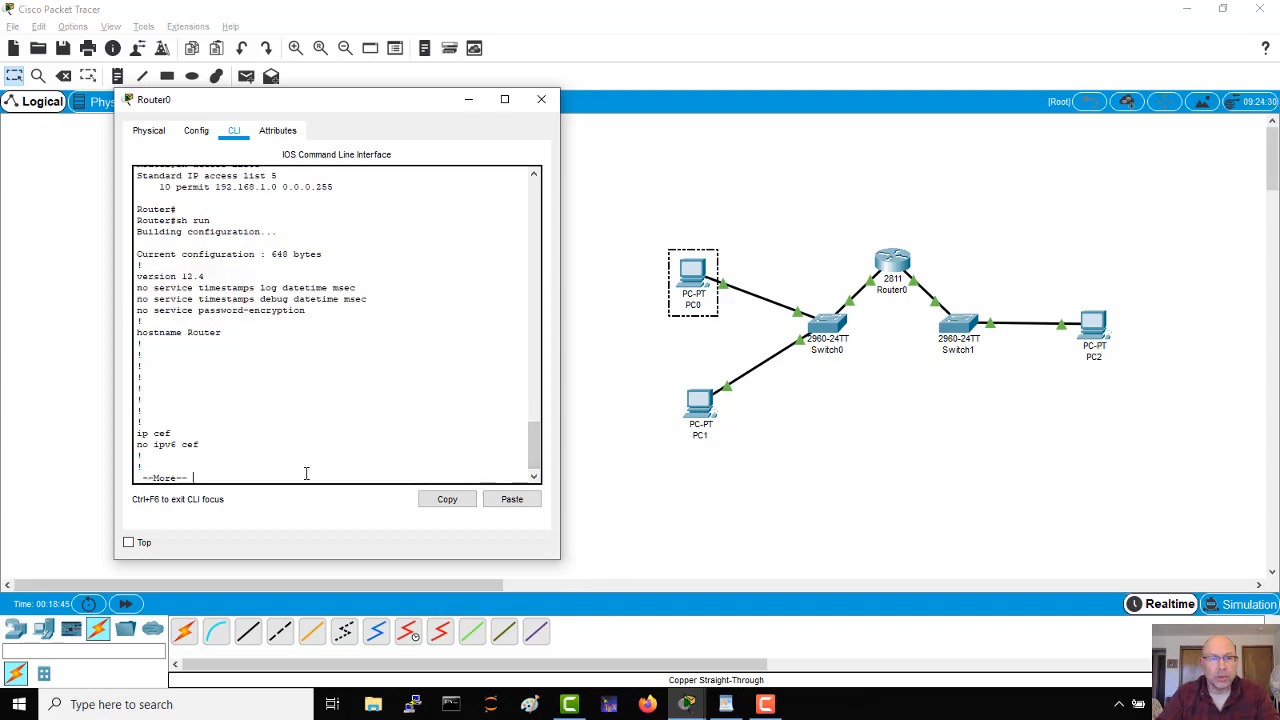
key("space")
key("space")
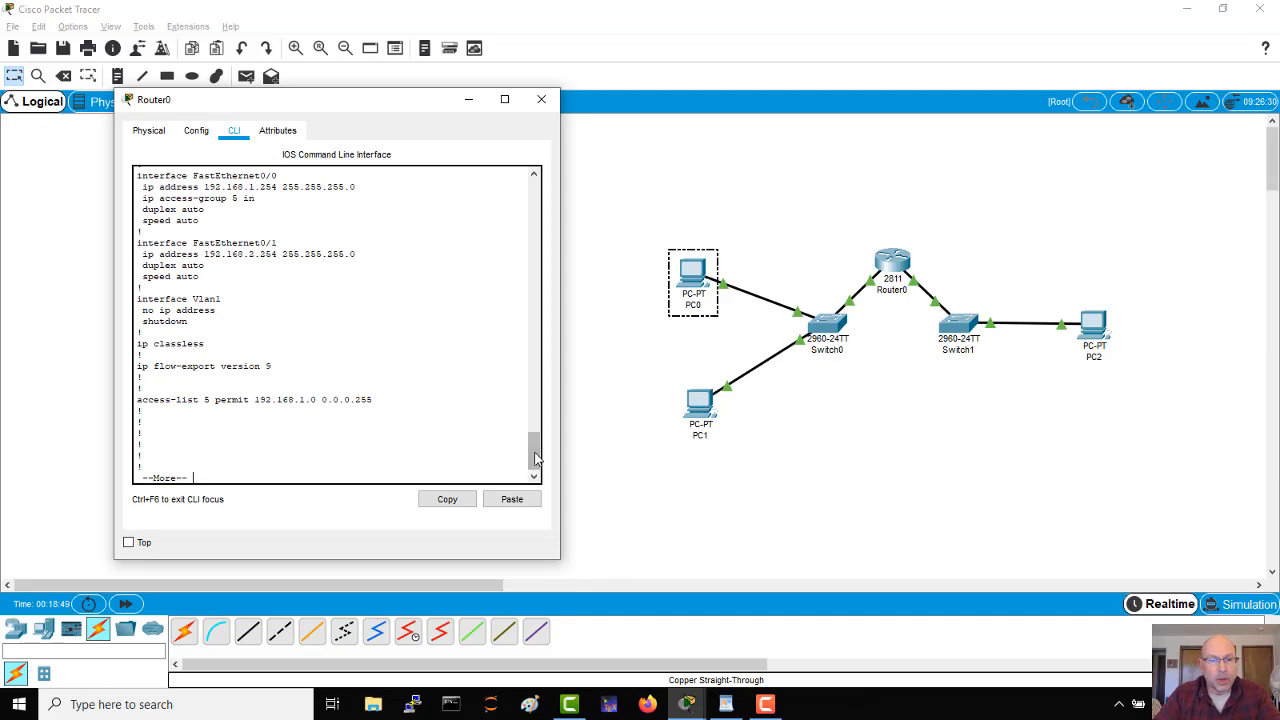
left_click_drag(536, 454, 537, 448)
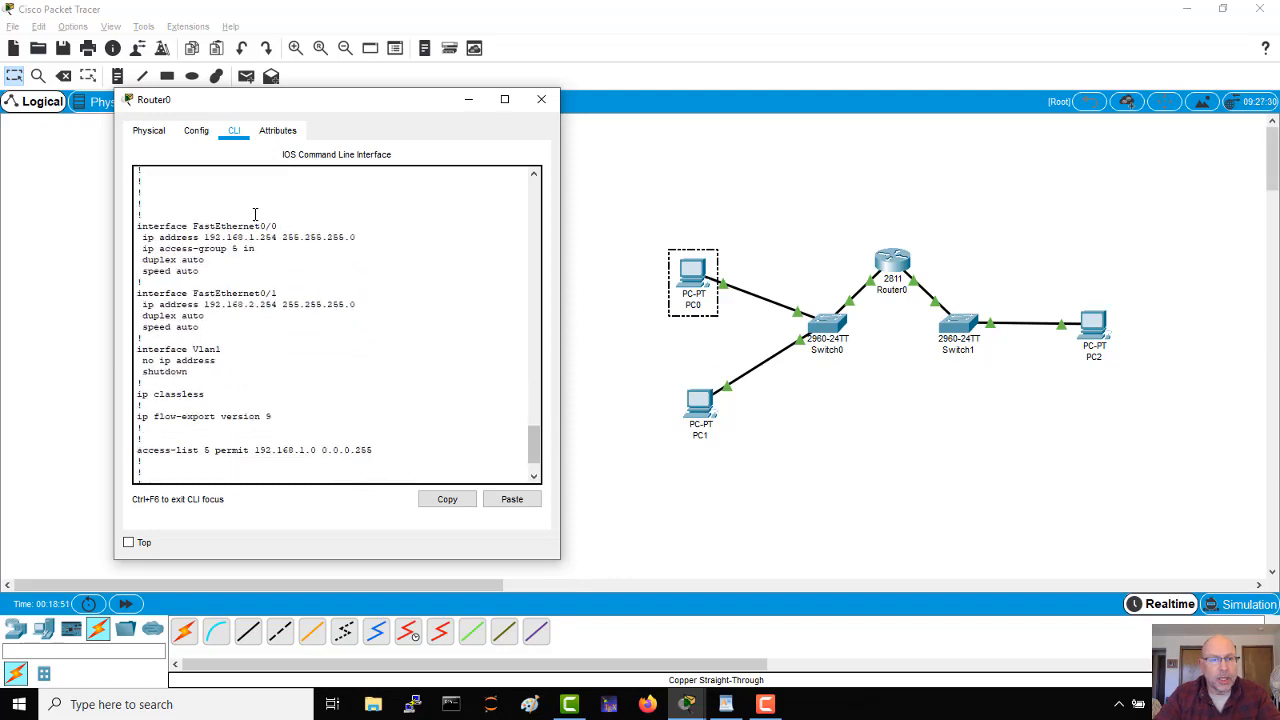
left_click_drag(257, 248, 138, 249)
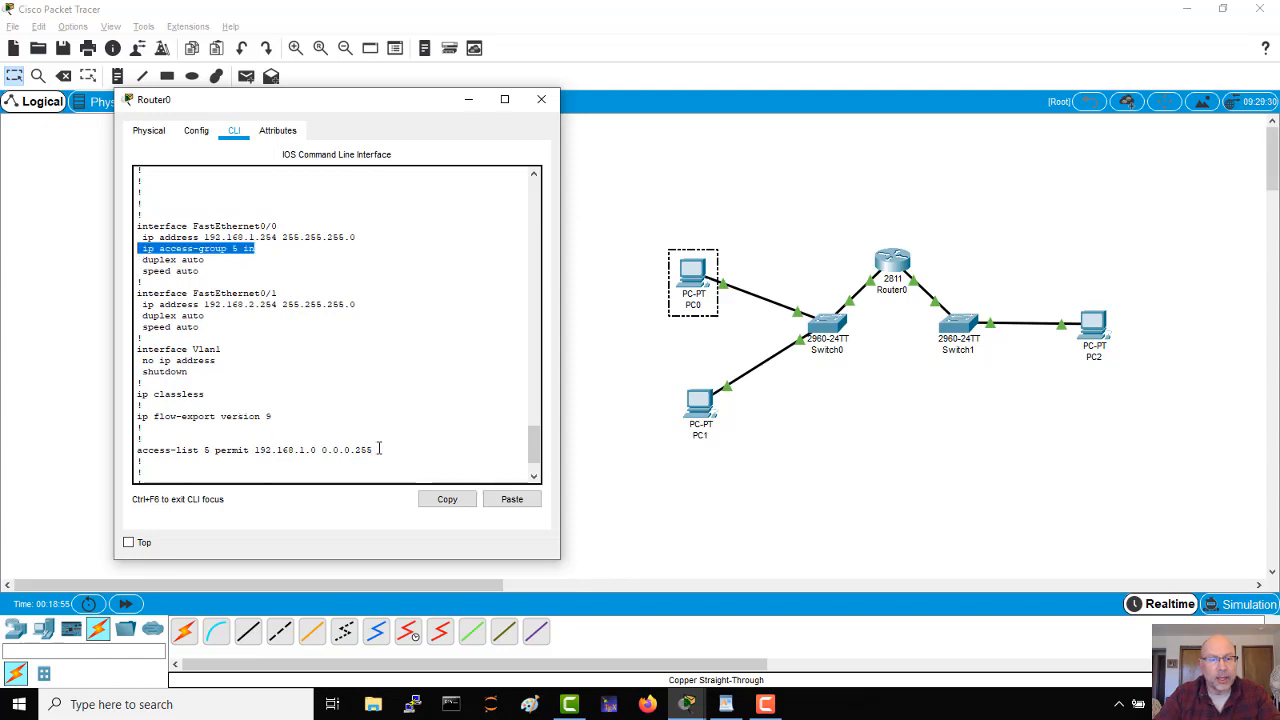
left_click_drag(378, 449, 123, 448)
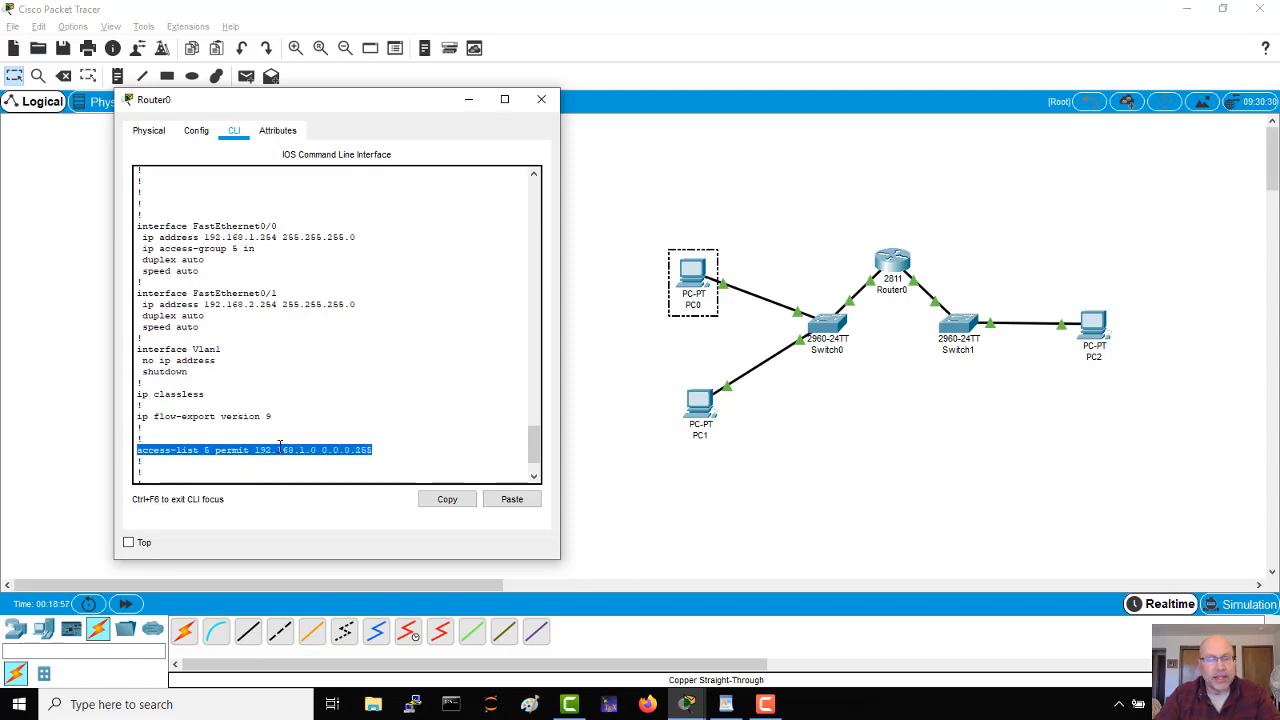
left_click(380, 451)
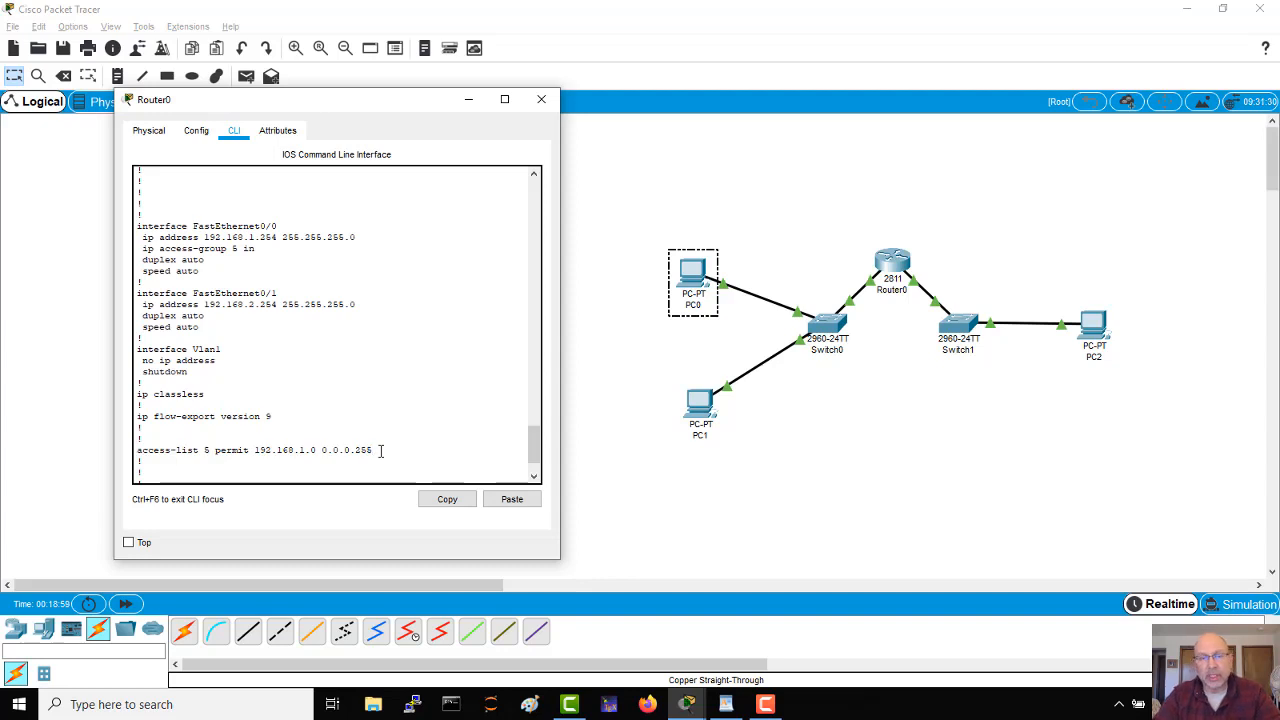
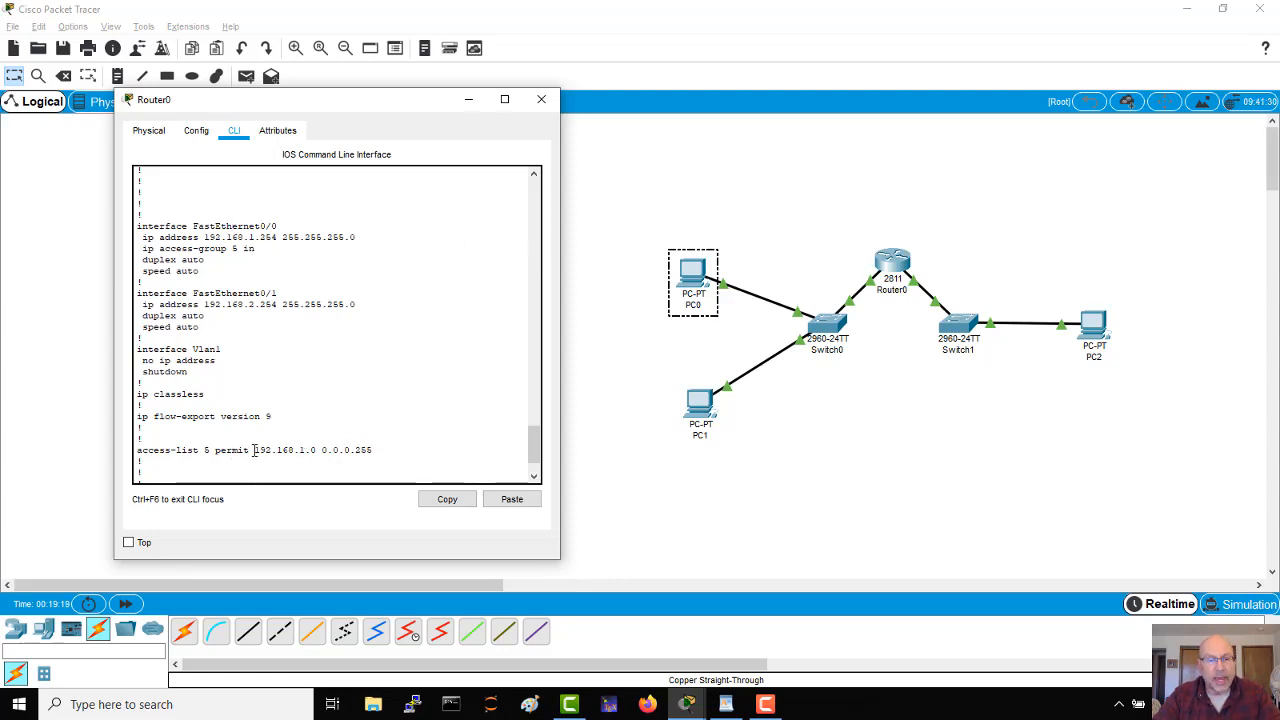
Step: Highlight the source address with its wildcard mask and the permit keyword in the access-list 5 line
left_click_drag(253, 450, 378, 452)
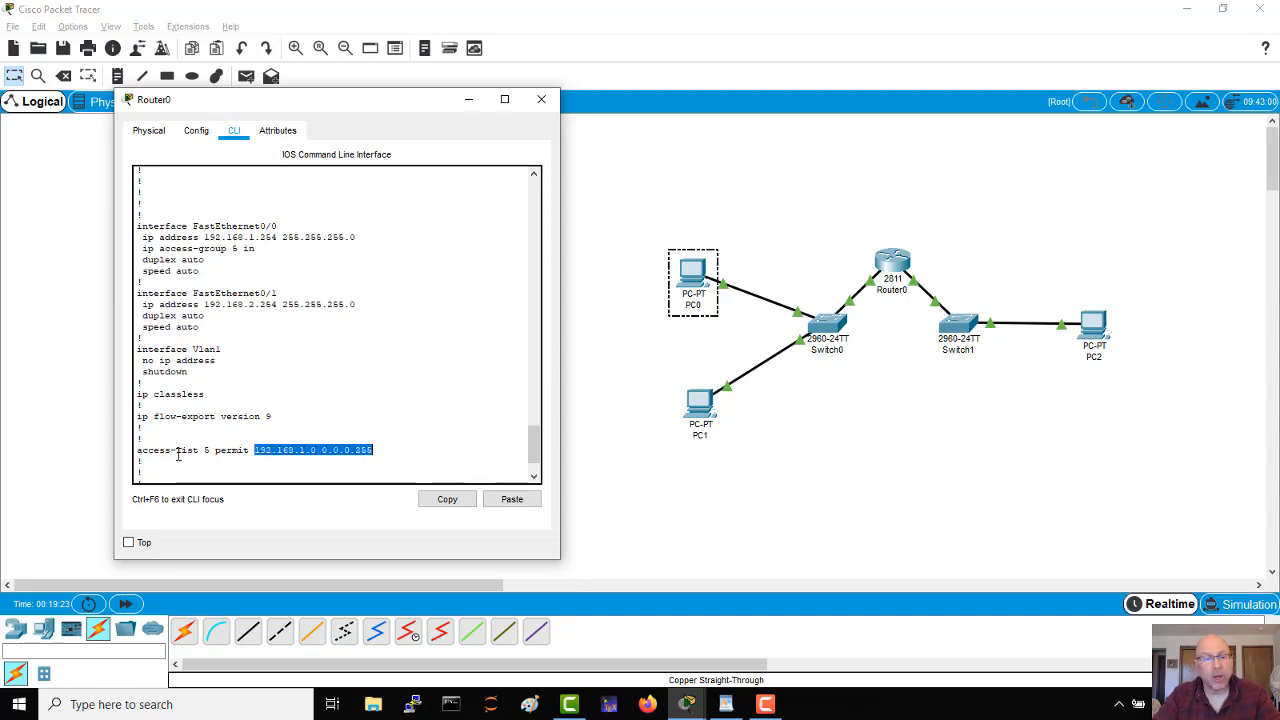
left_click_drag(215, 450, 250, 451)
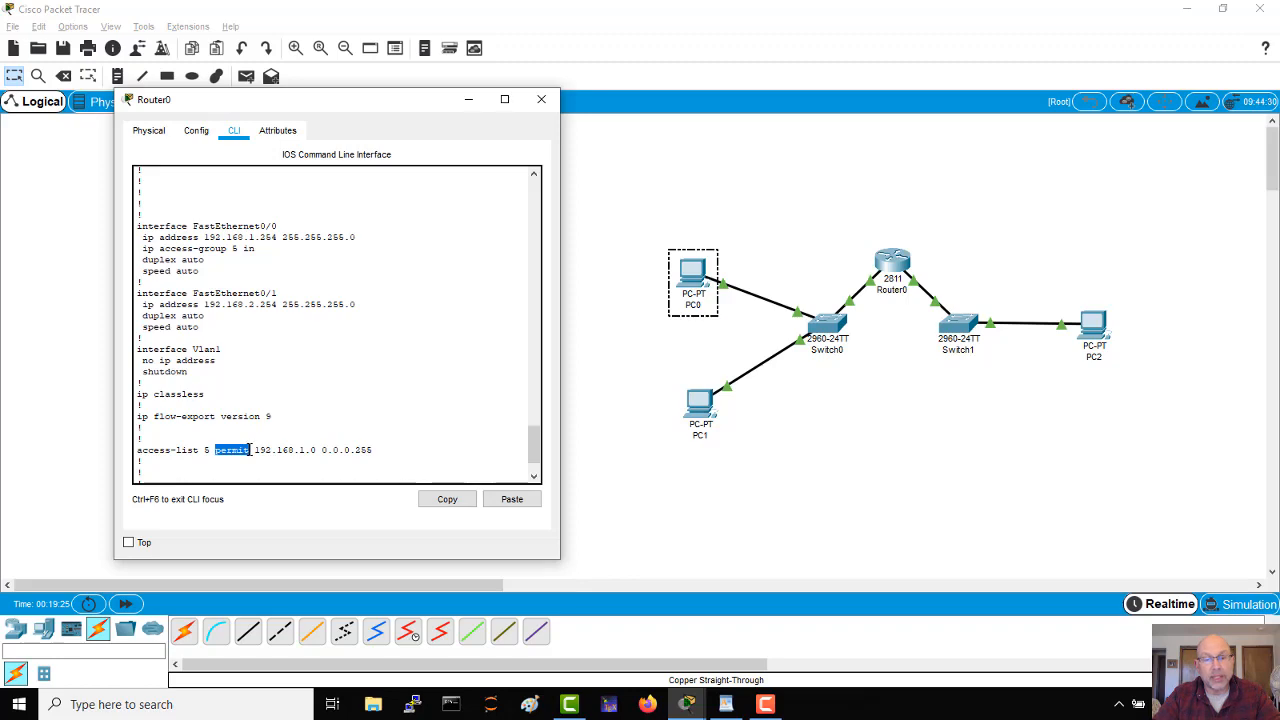
left_click(623, 523)
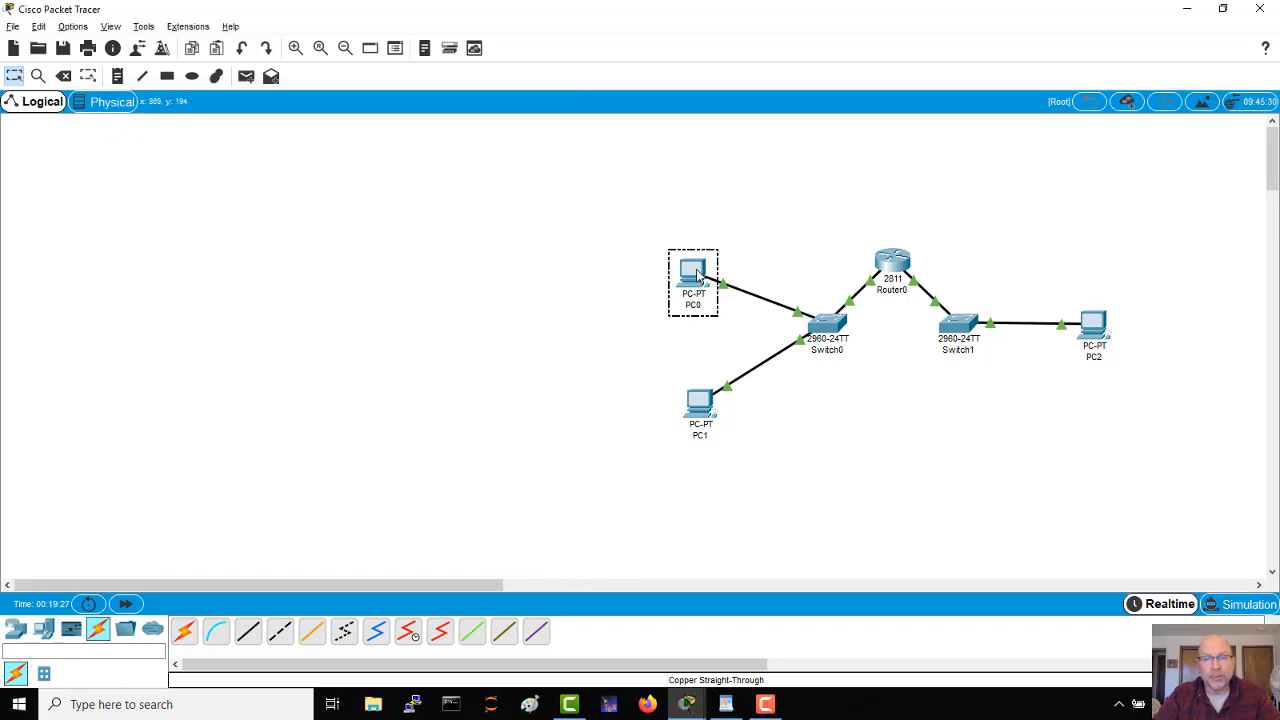
Step: Bring up PC0's Command Prompt beside the topology and get a fresh prompt line
left_click(697, 276)
left_click(756, 212)
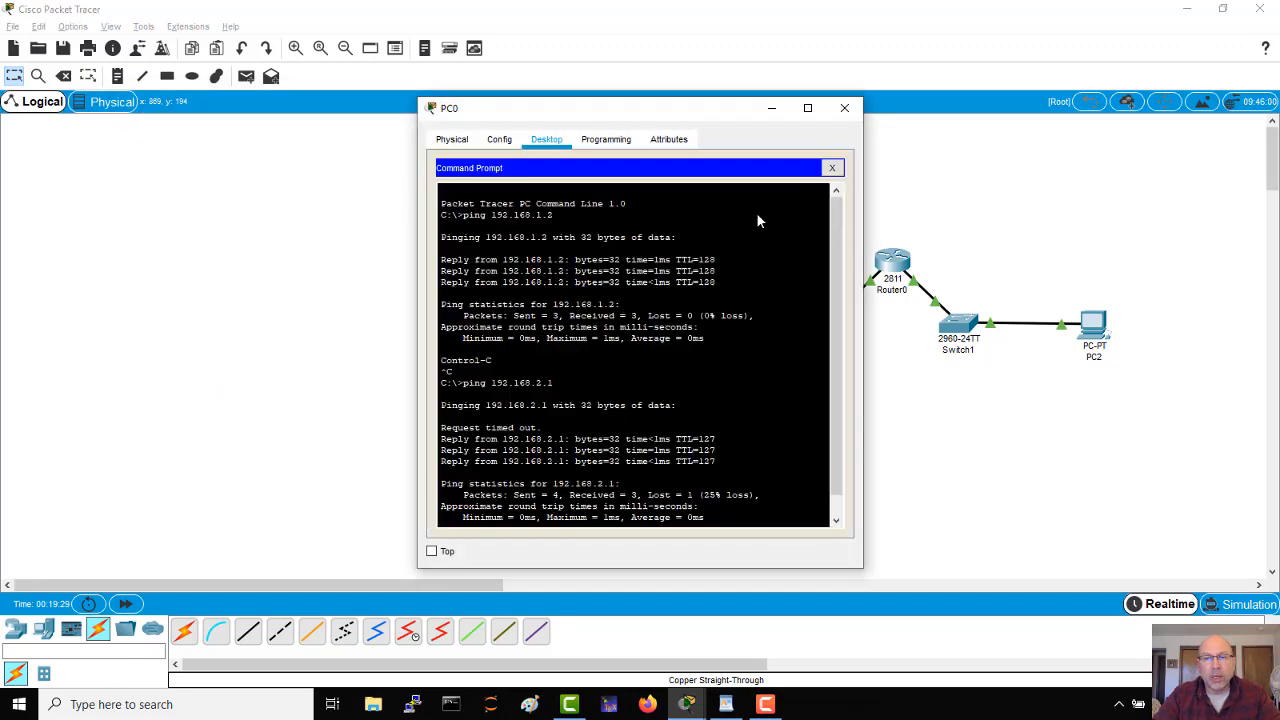
left_click_drag(740, 110, 449, 111)
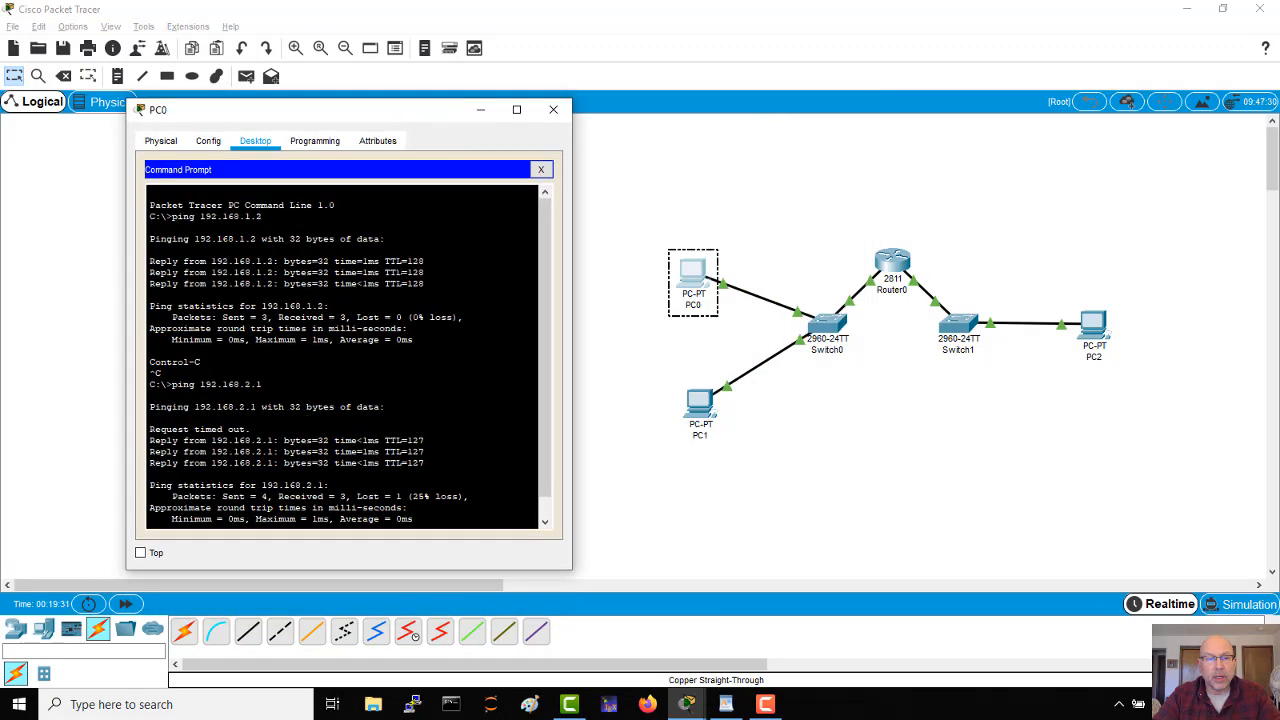
left_click_drag(464, 318, 397, 318)
key("Return")
key("Return")
key("Return")
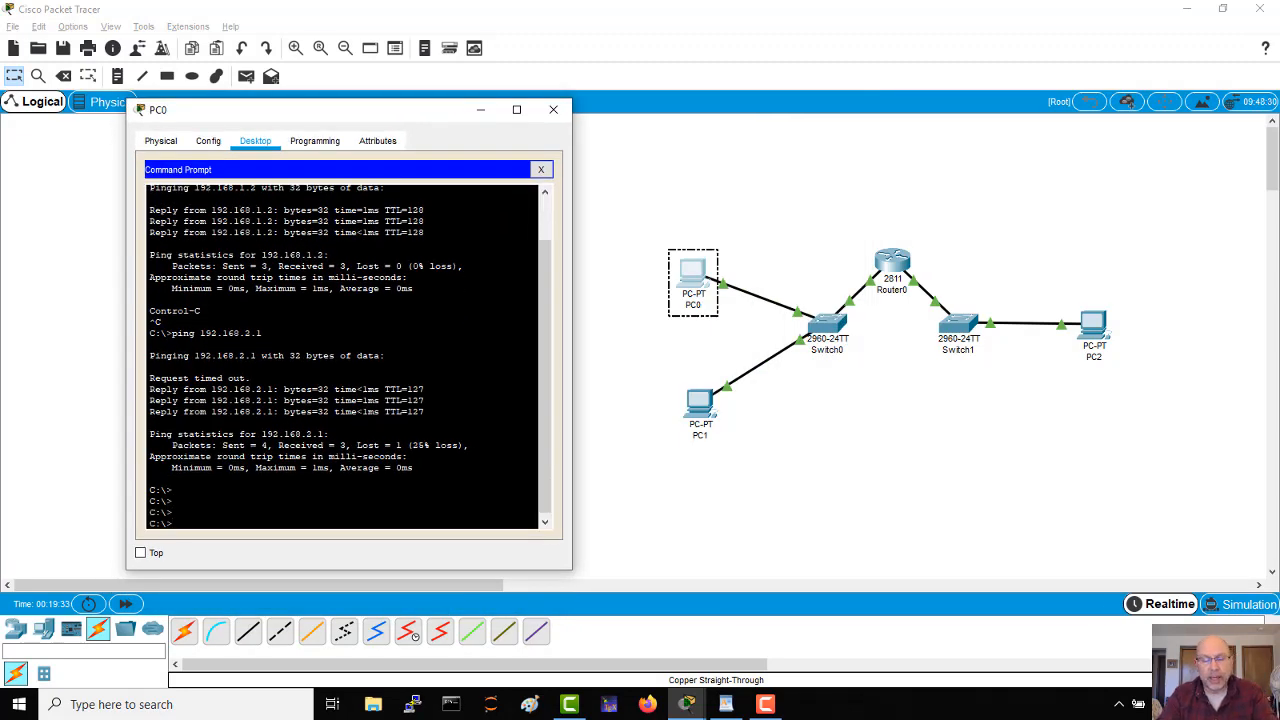
Step: Ping 192.168.2.1 from PC0 to test traffic through the router
type("ping 1")
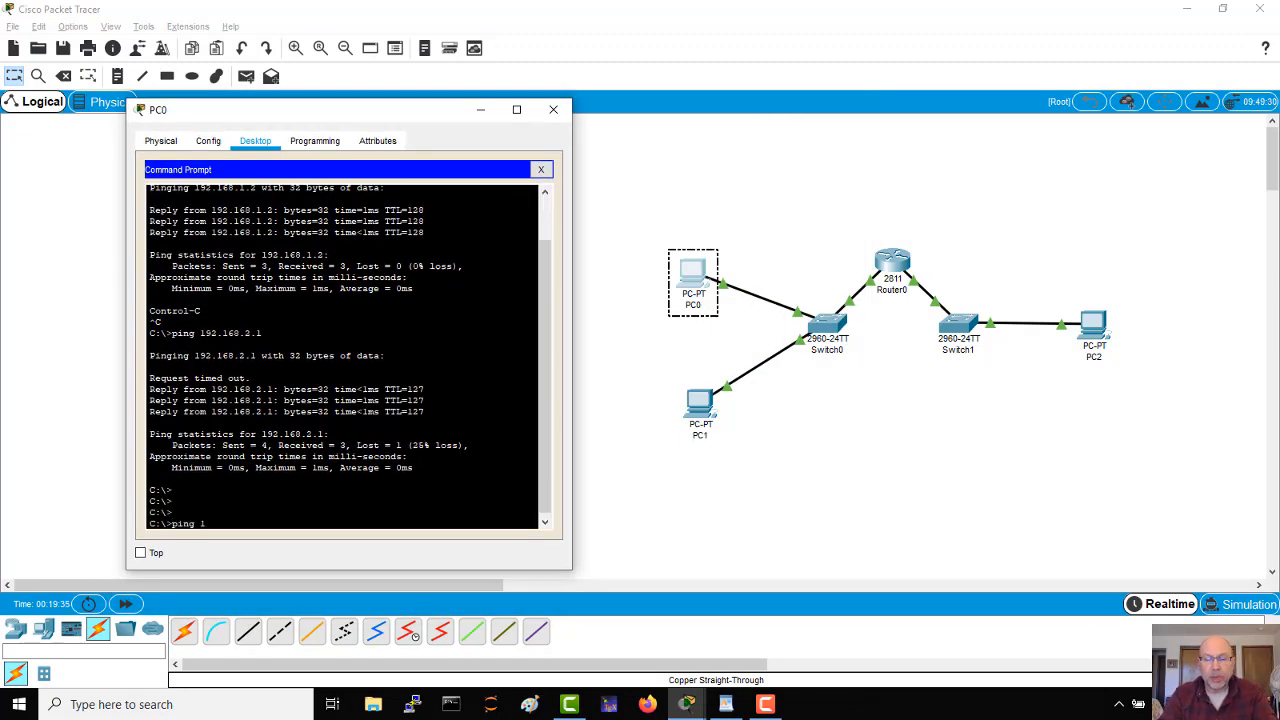
type("92.168.2")
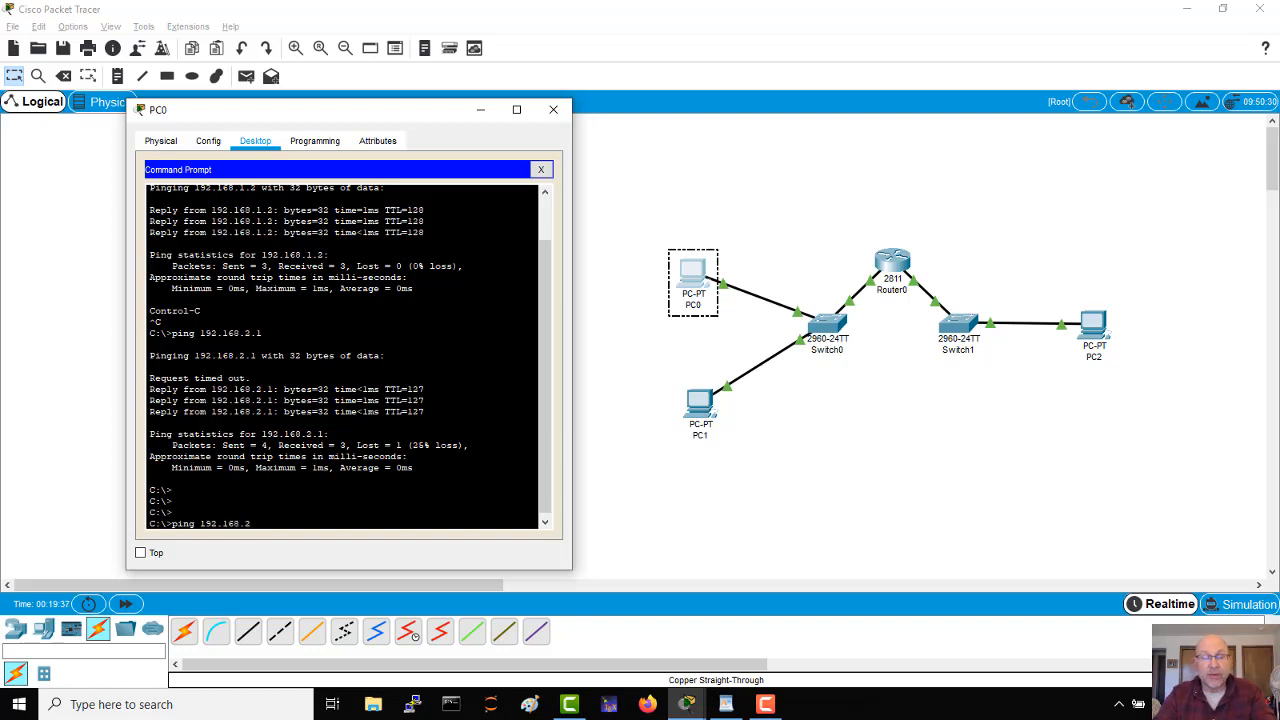
type(".1")
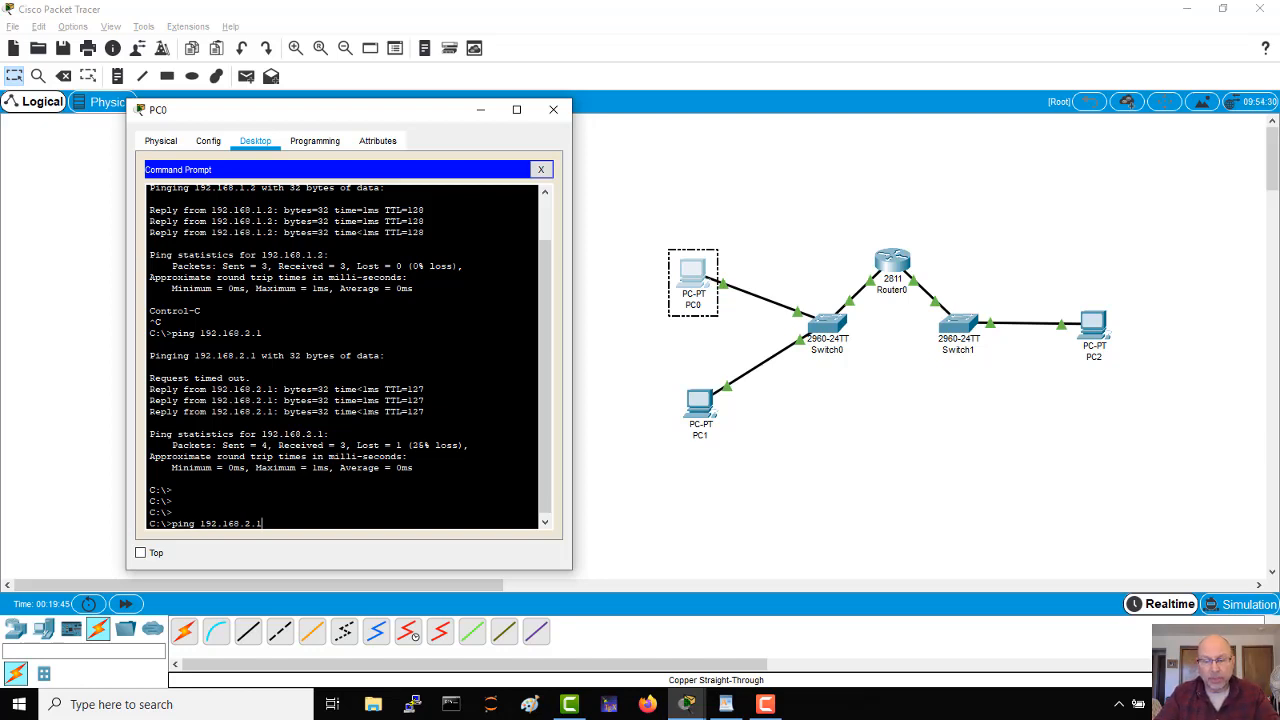
key("Return")
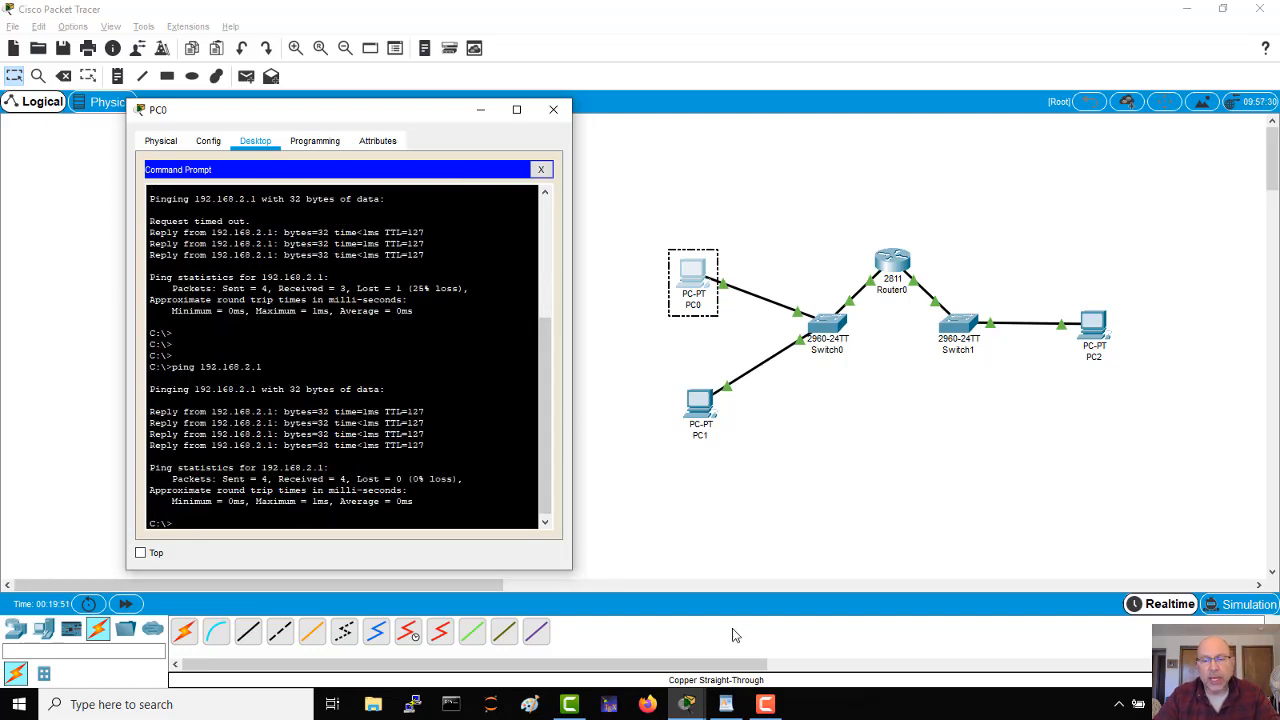
Step: Return to the Router0 command line and quit the running configuration listing
mouse_move(697, 705)
left_click(716, 655)
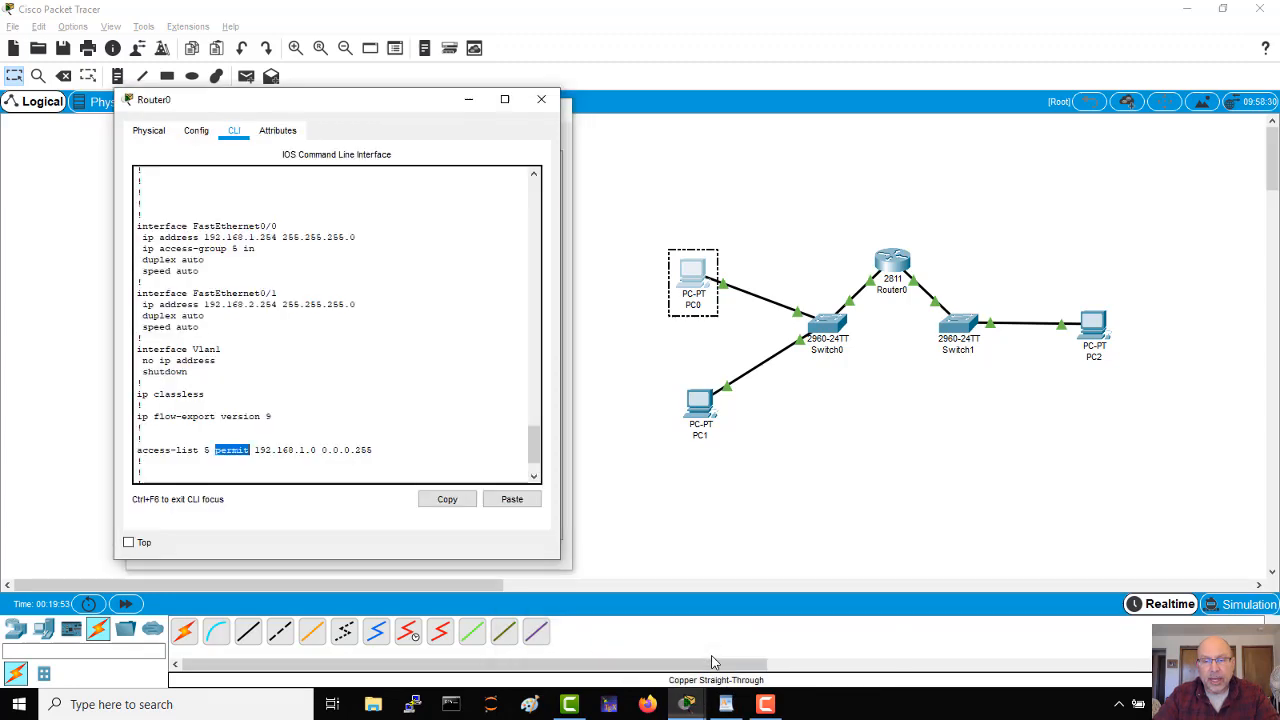
left_click(443, 428)
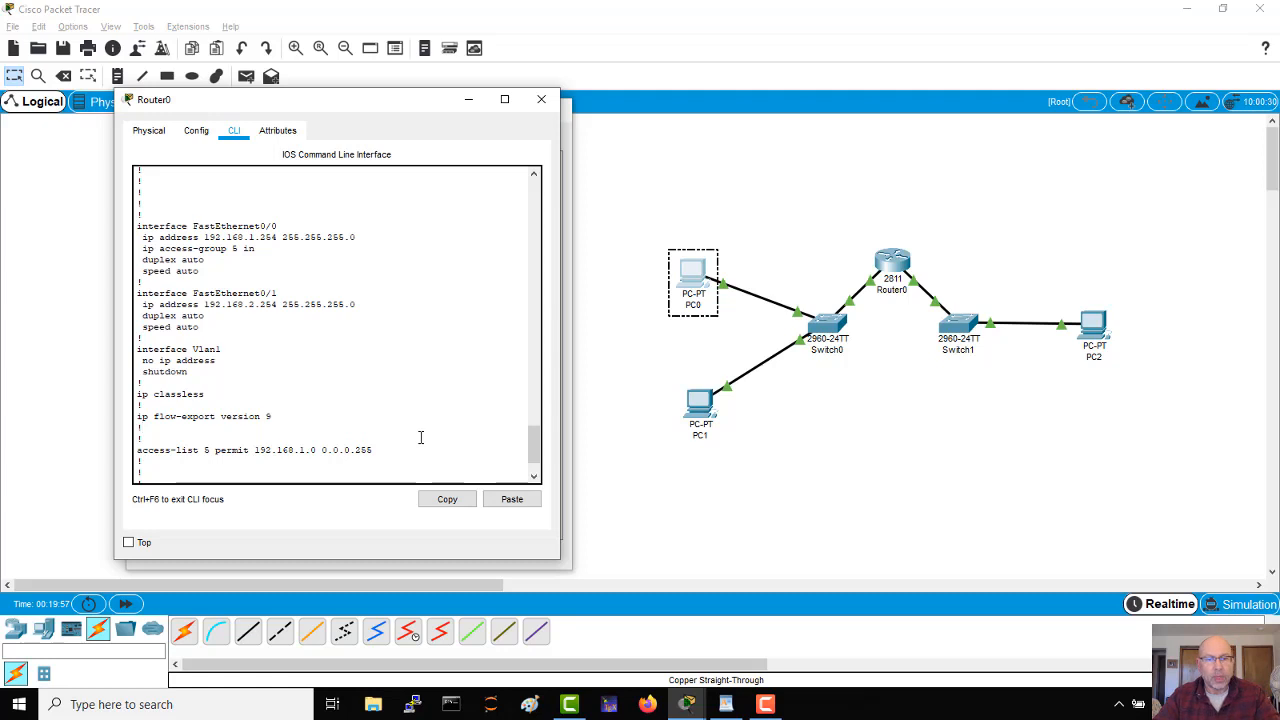
left_click_drag(535, 447, 532, 466)
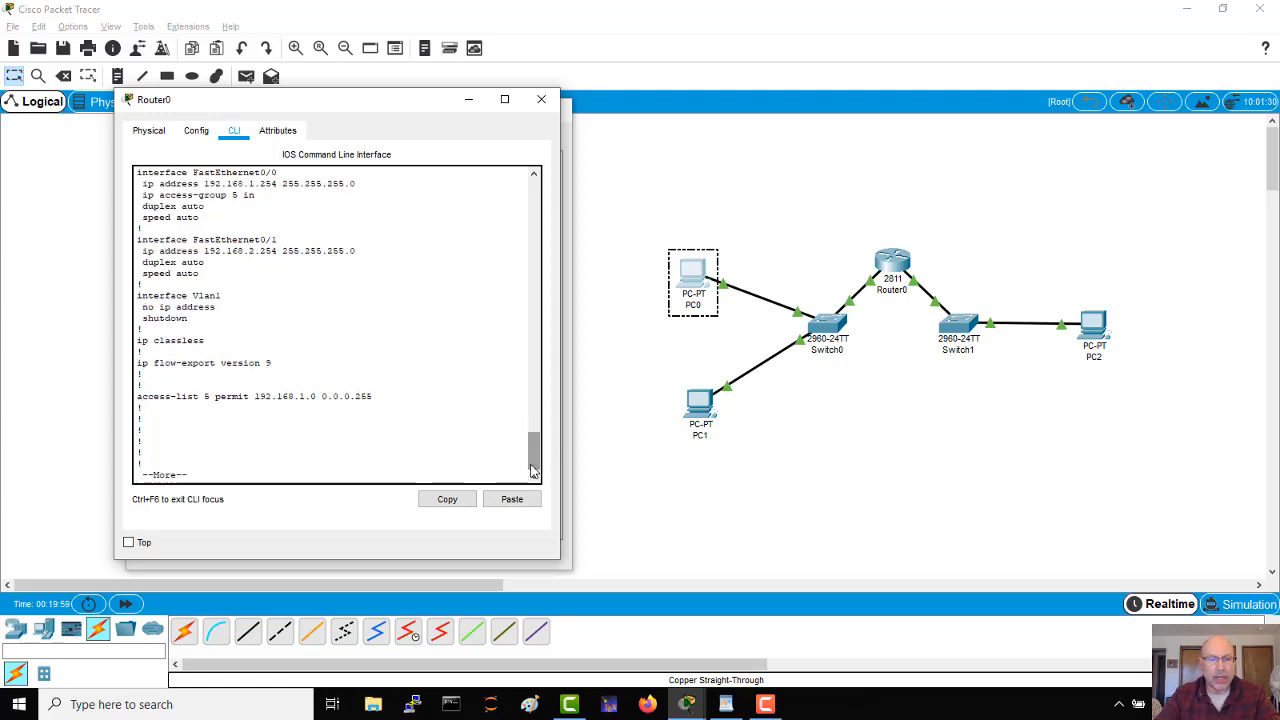
key("Return")
key("q")
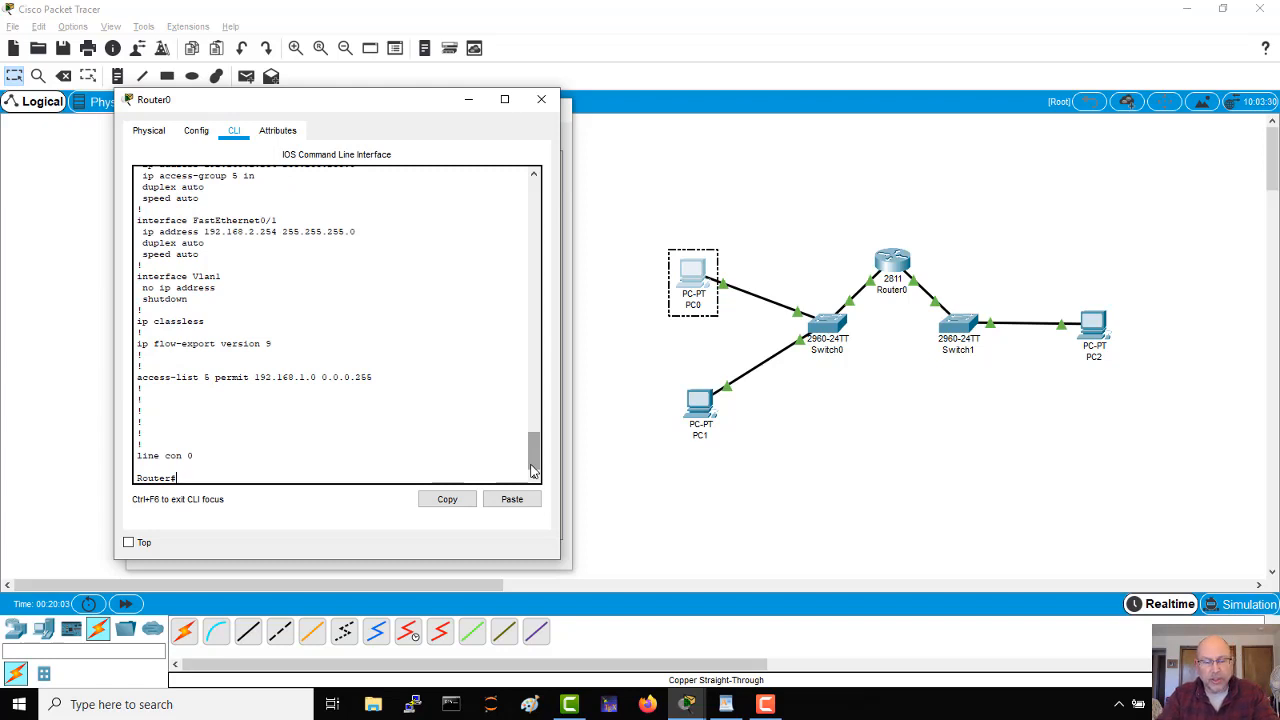
Step: Enter global configuration with conf t and open interface f0/0 for configuration
type("conf t")
key("Return")
type("i")
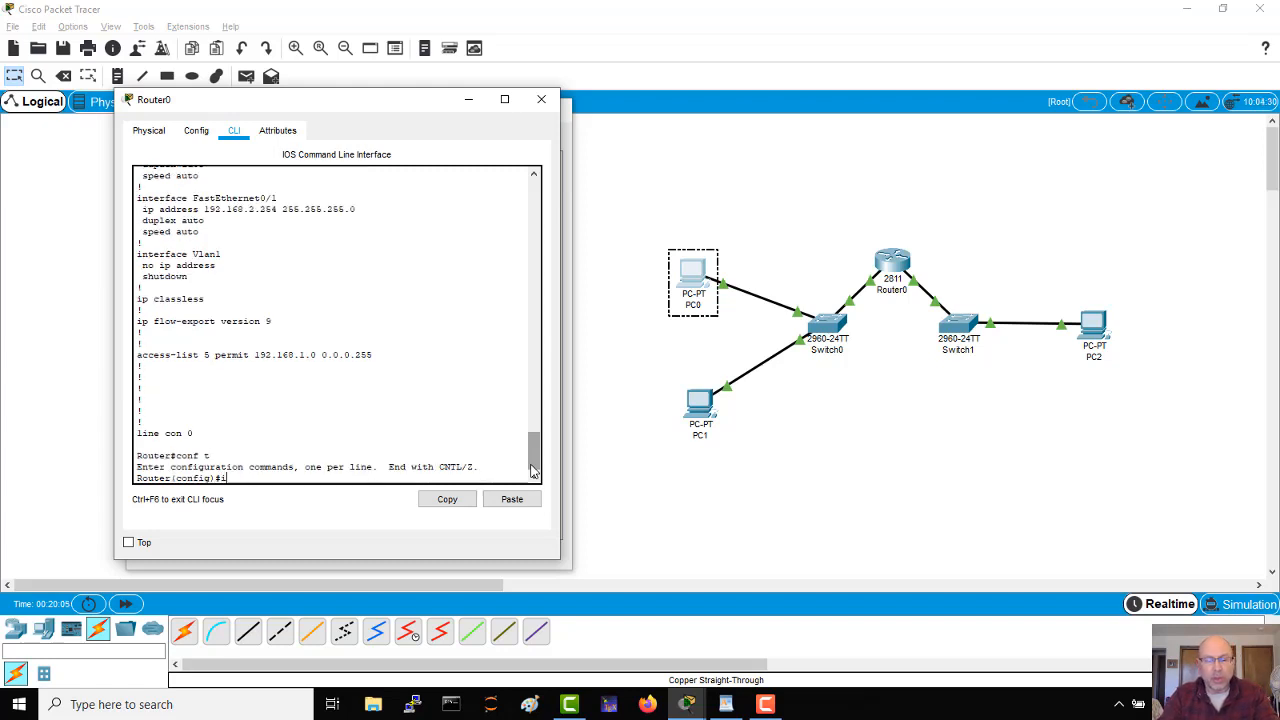
type("nt f0/0")
key("Return")
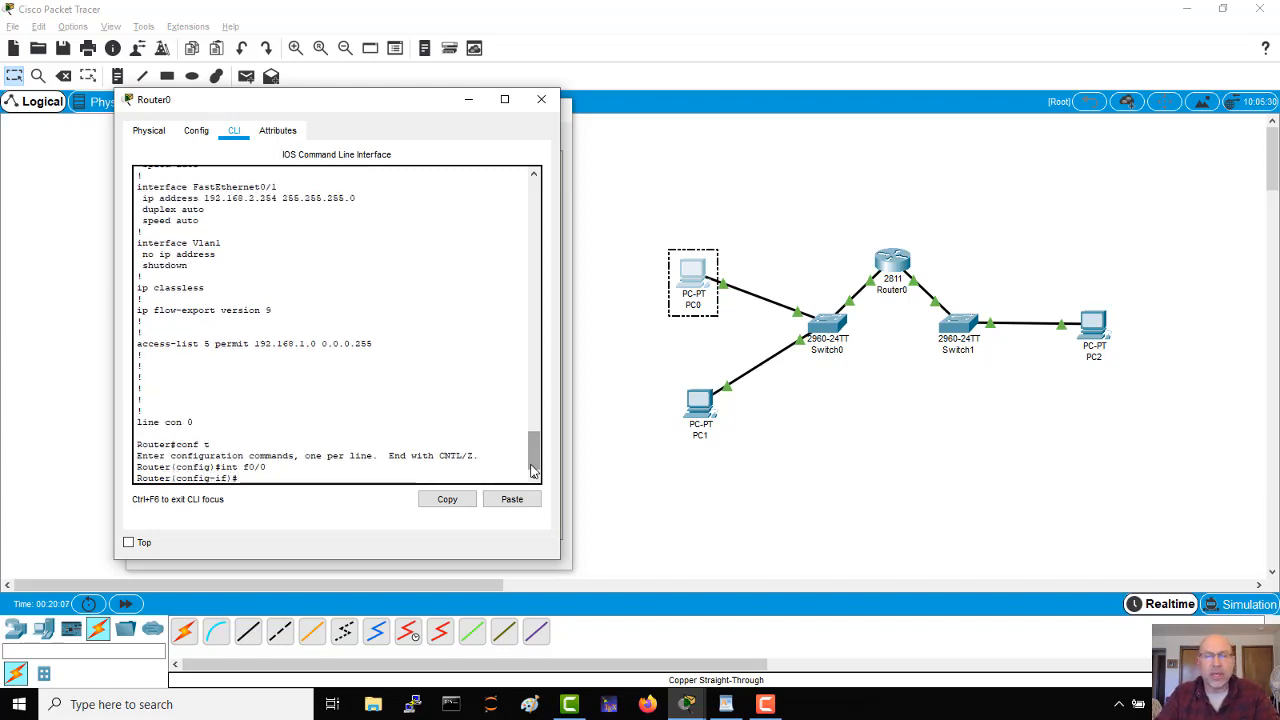
Step: Remove access list 5 from inbound traffic on f0/0 with no ip access-group 5 in, and leave configuration mode
key("Up")
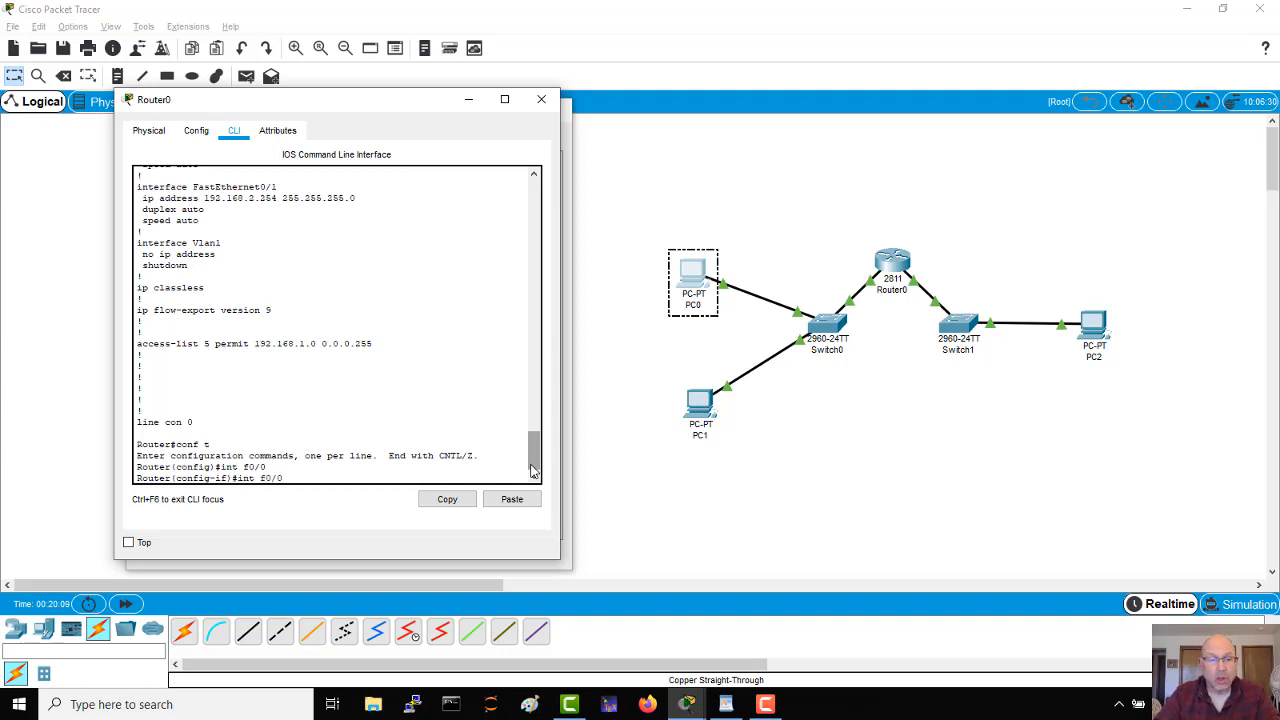
key("Up")
key("Down")
key("Up")
key("Up")
key("Up")
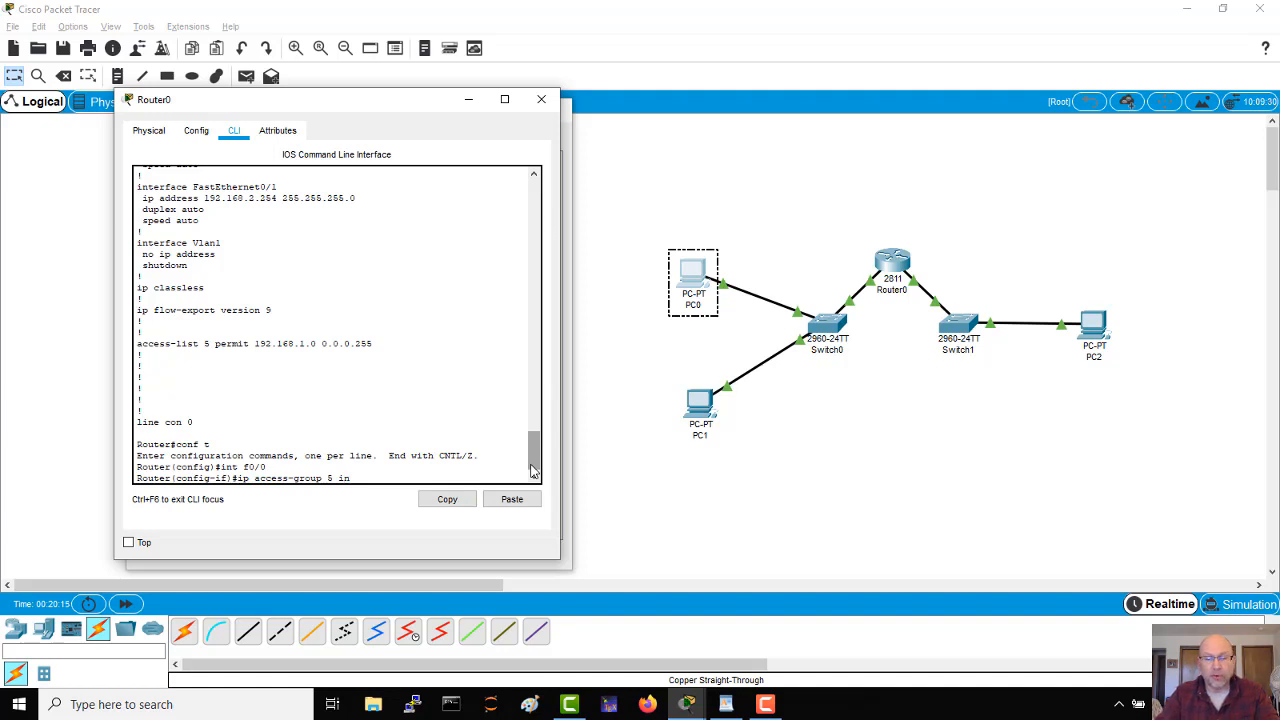
key("Home")
type("no")
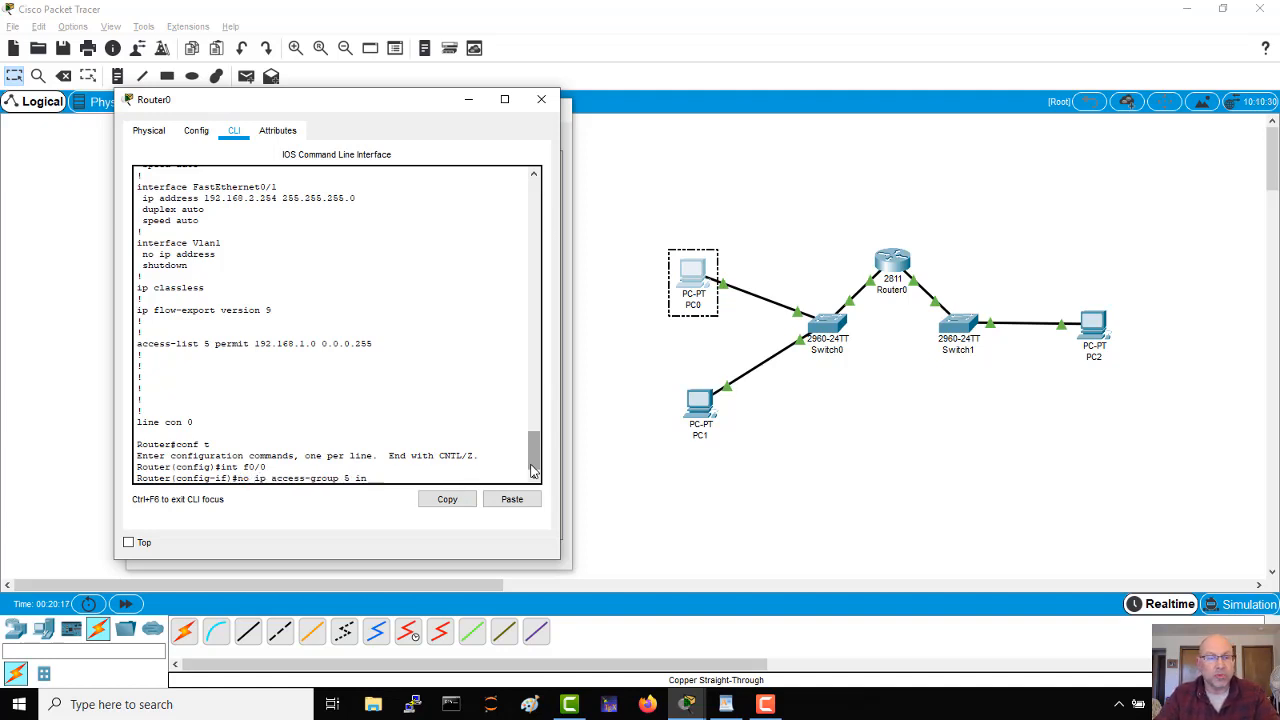
key("Return")
key("Return")
key("ctrl+z")
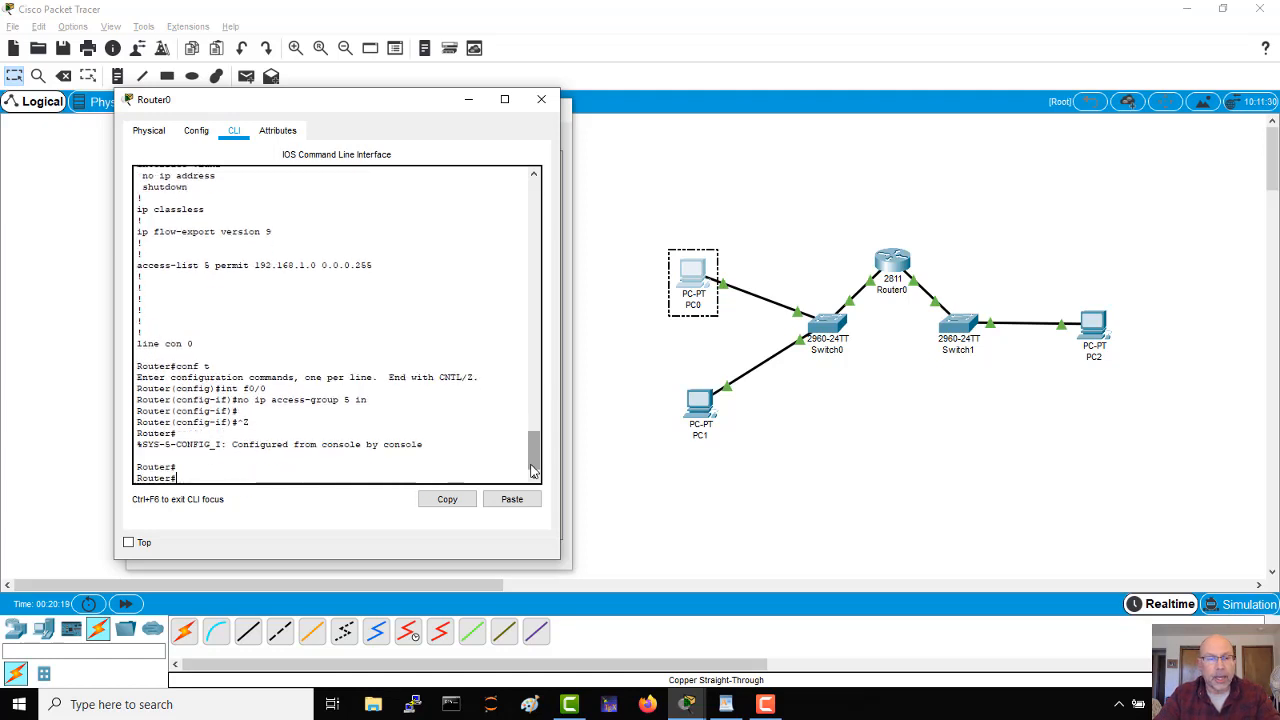
Step: Check the FastEthernet interface sections of the running configuration with sh run, and exit the listing
key("Return")
type("sh run")
key("Return")
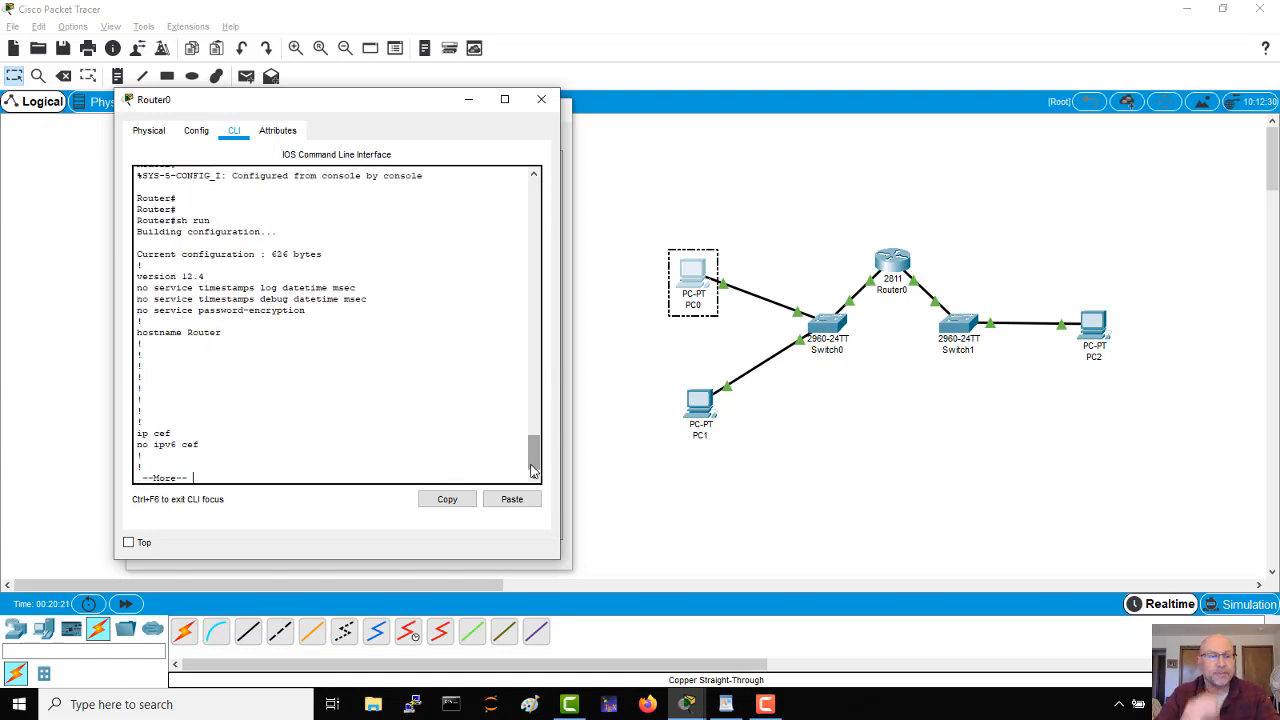
key("space")
key("Return")
key("Return")
key("Return")
key("Return")
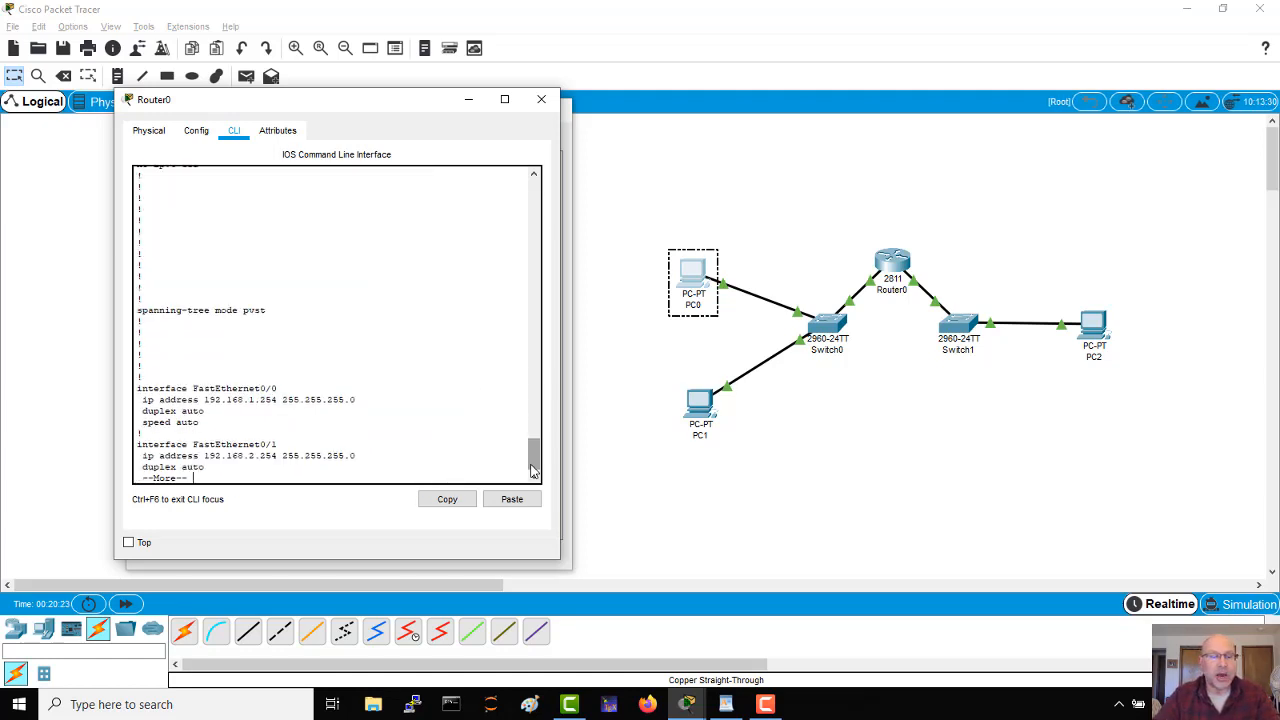
key("ctrl+c")
key("Return")
key("Return")
key("Return")
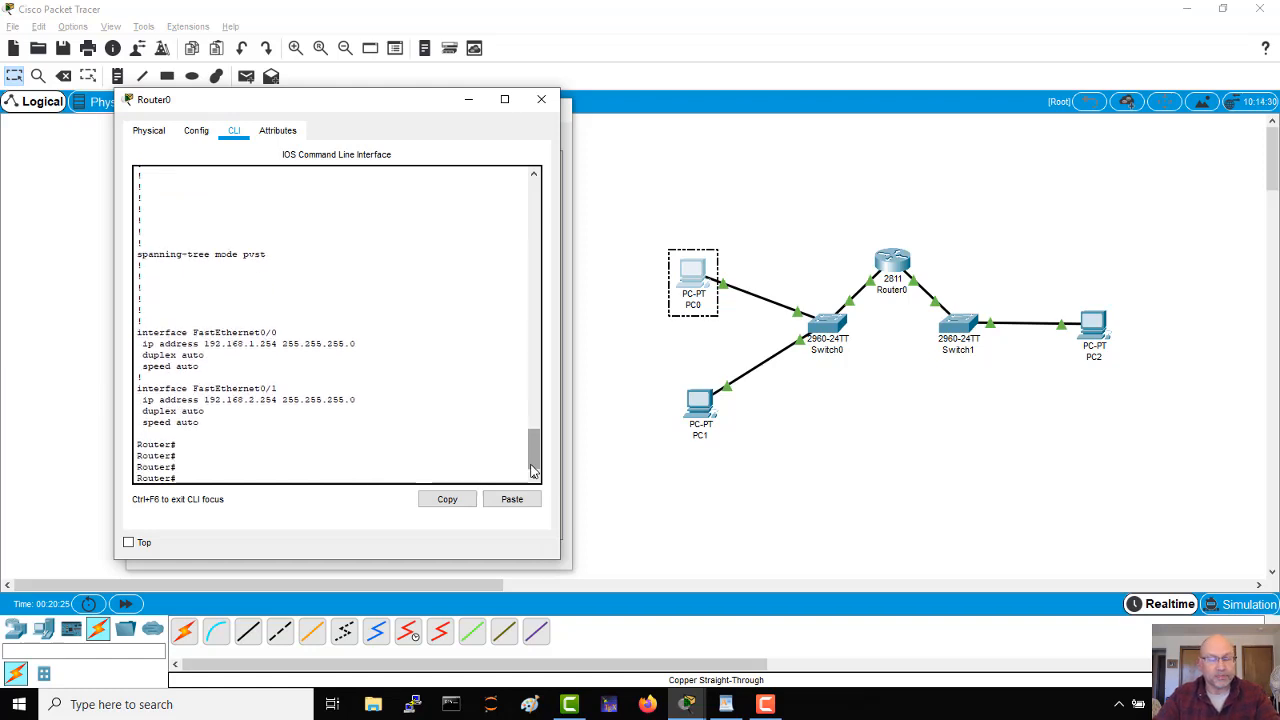
Step: In global configuration mode, start the entry access-list 6 permit 192.168.1.1 and list its remaining options with the ? help
type("conf t")
key("Return")
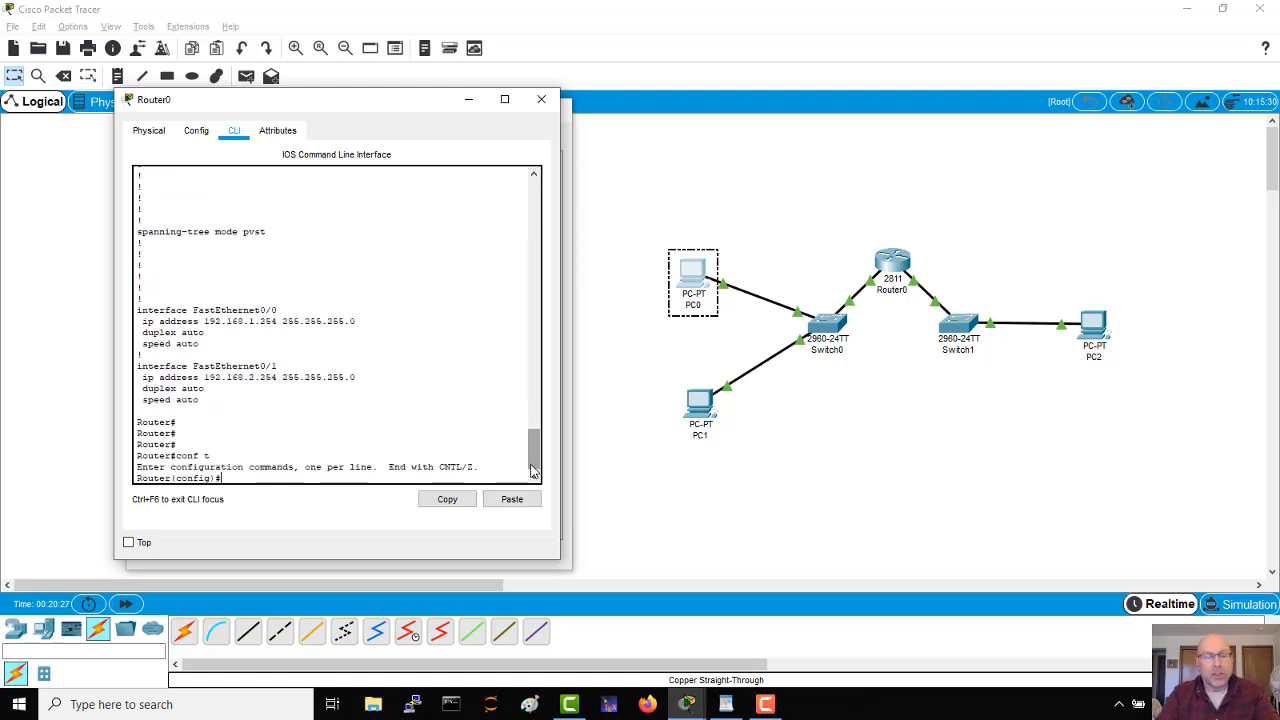
type("access")
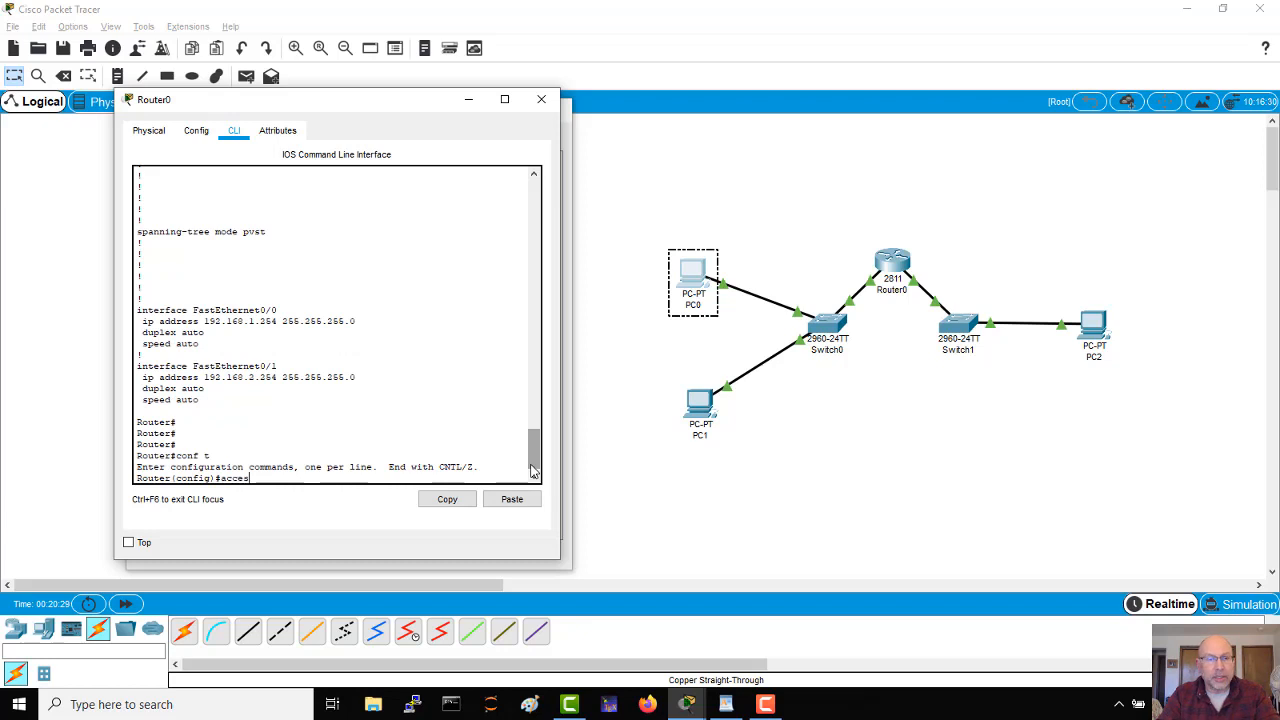
key("Tab")
type("6")
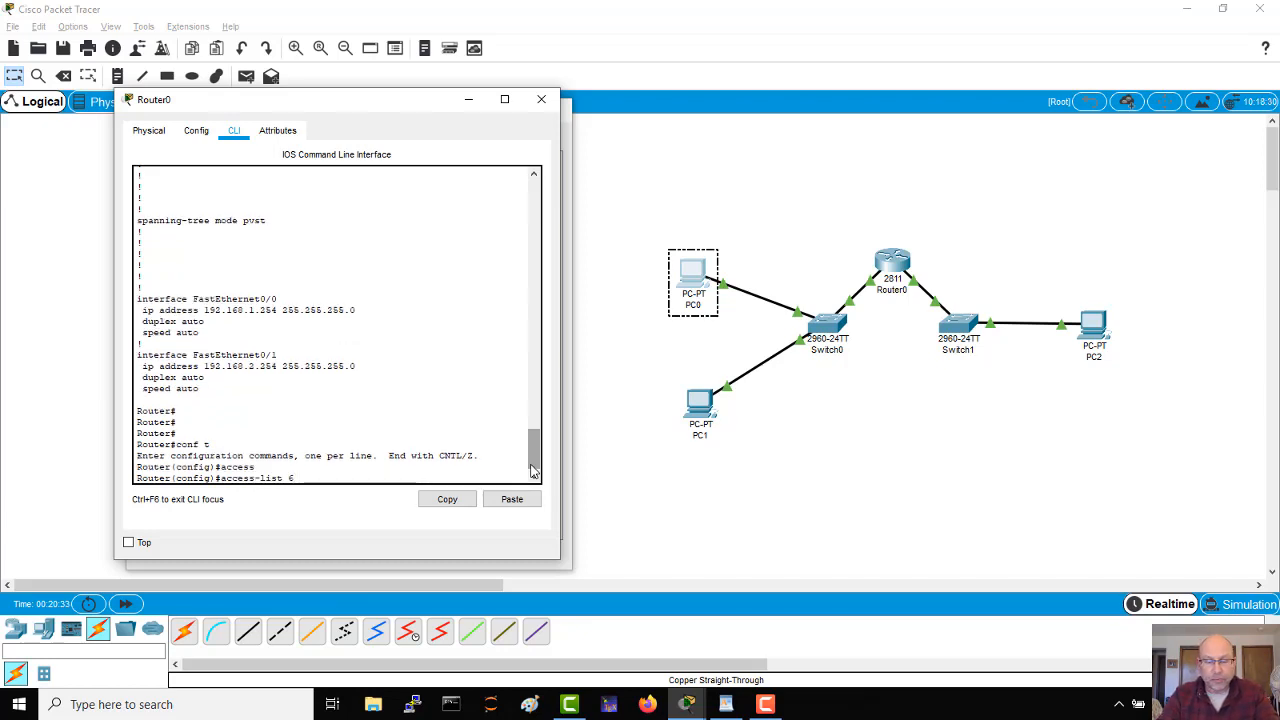
type(" permit")
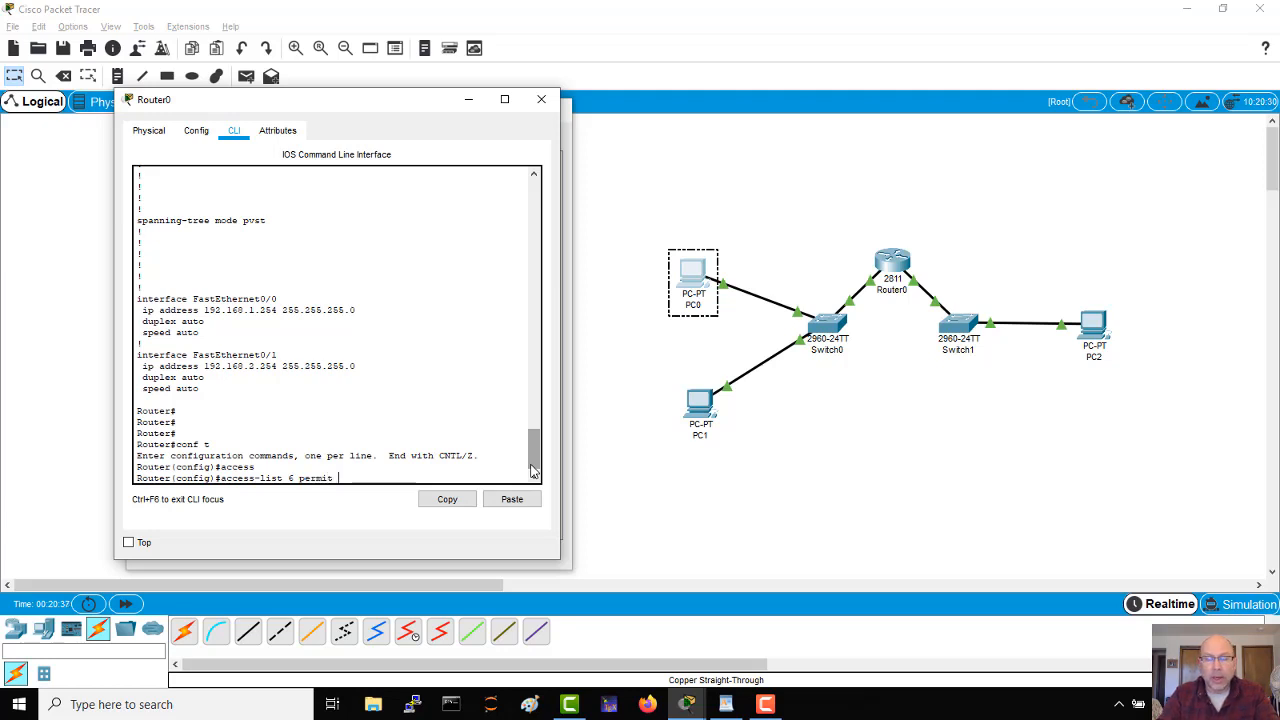
type(" 192.1")
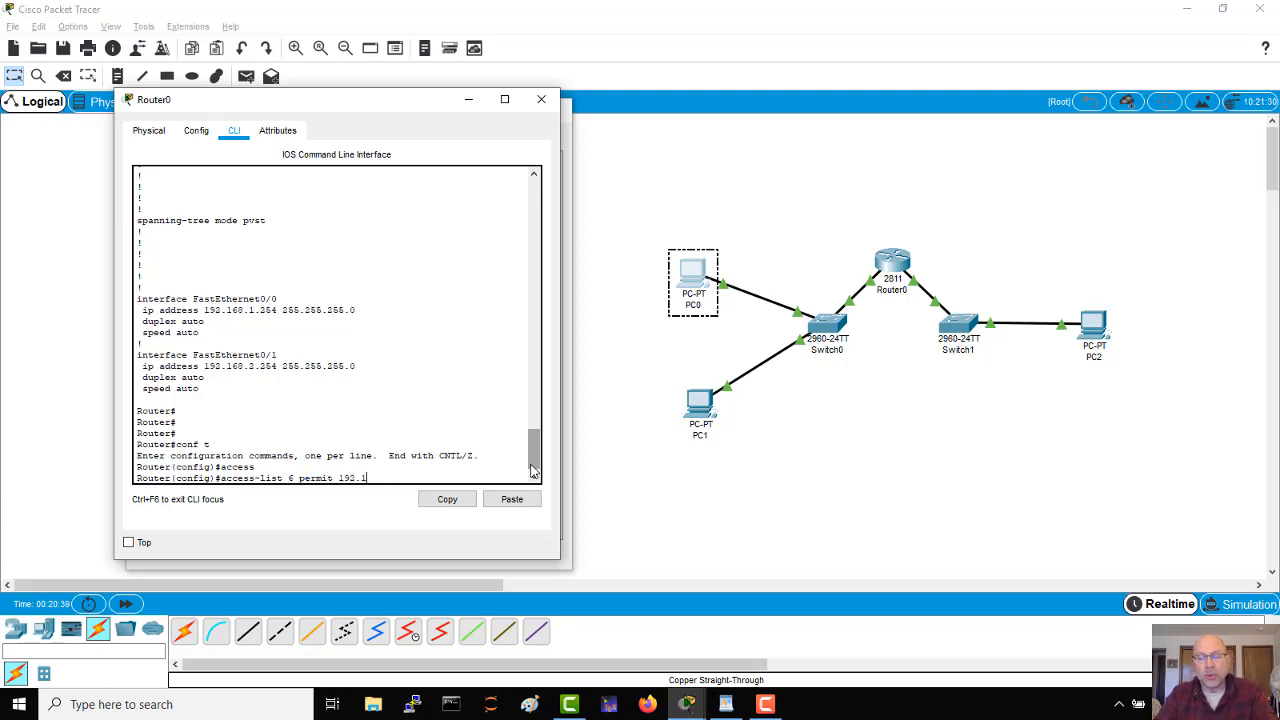
type("68.1.1")
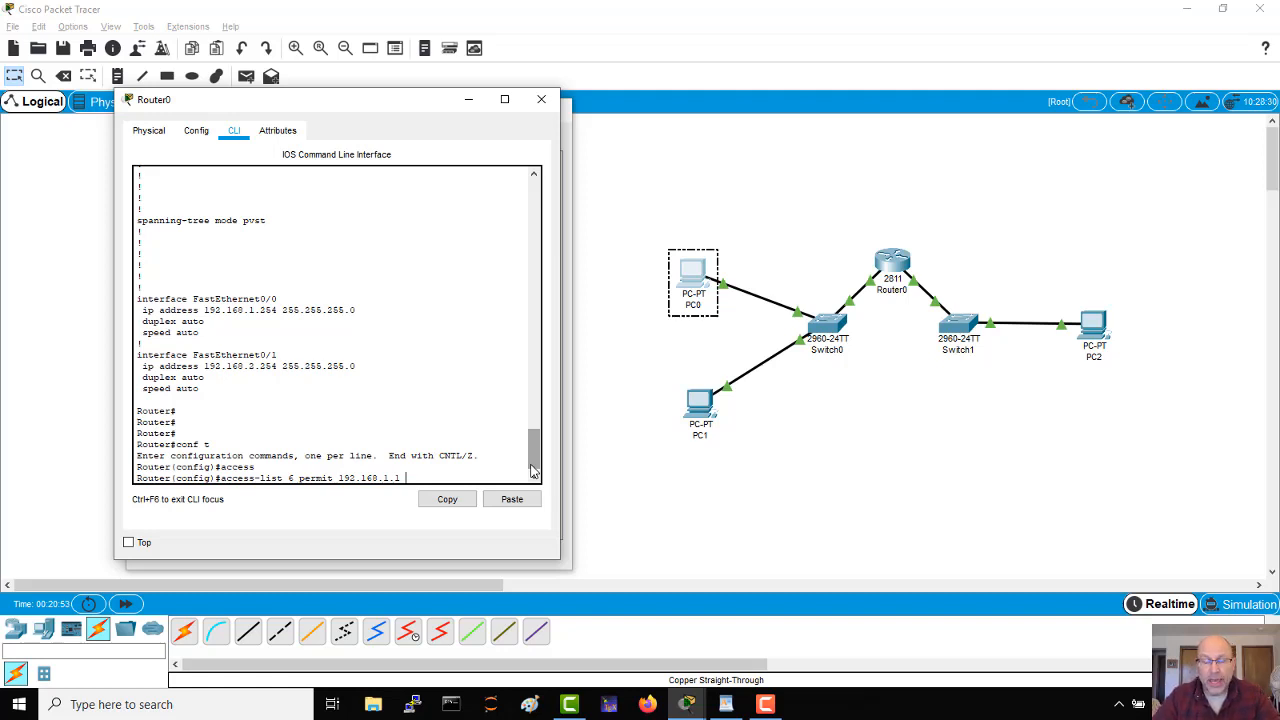
type("?")
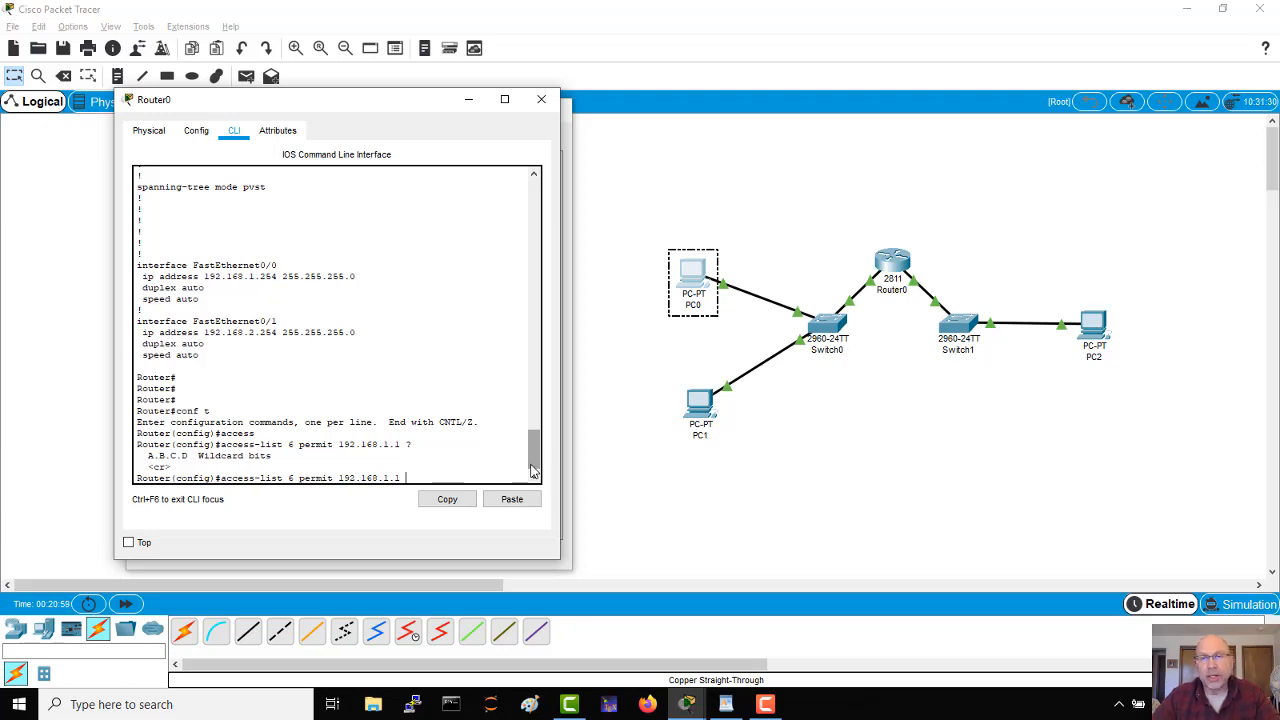
Step: Complete the access-list 6 permit entry for 192.168.1.1 with the wildcard mask 0.0.0.0
type("0")
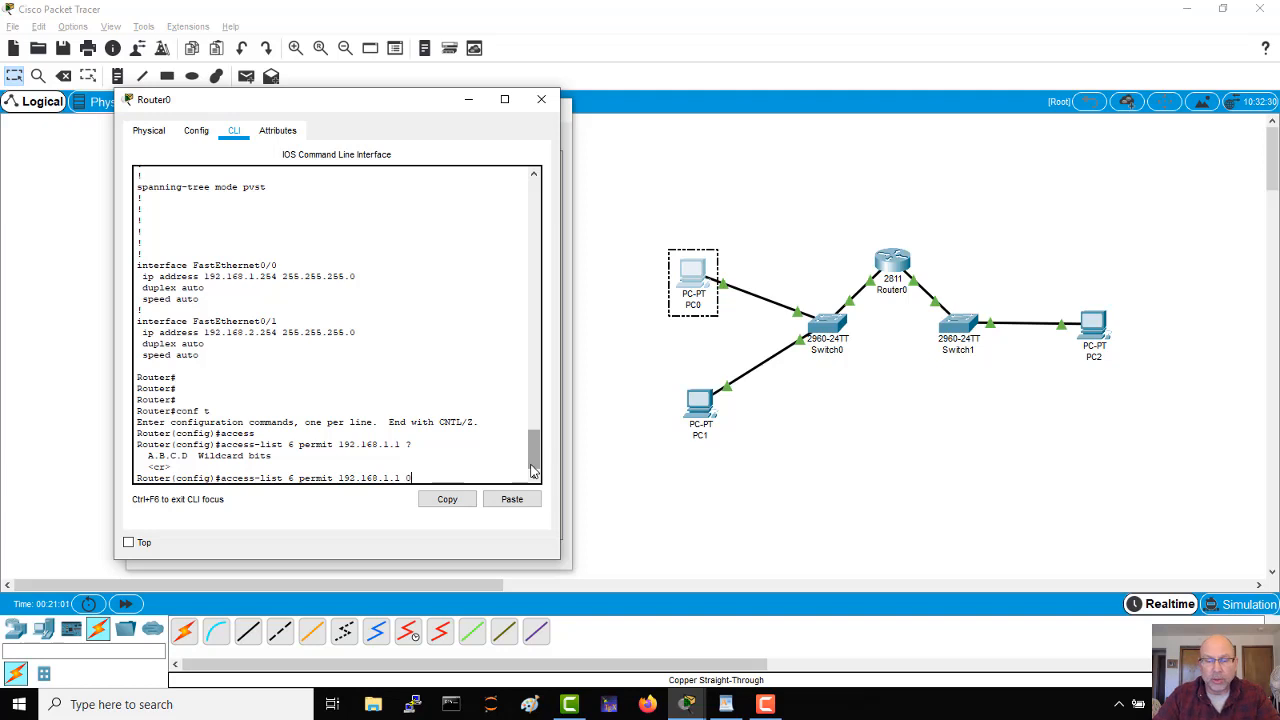
type(".0.0.0")
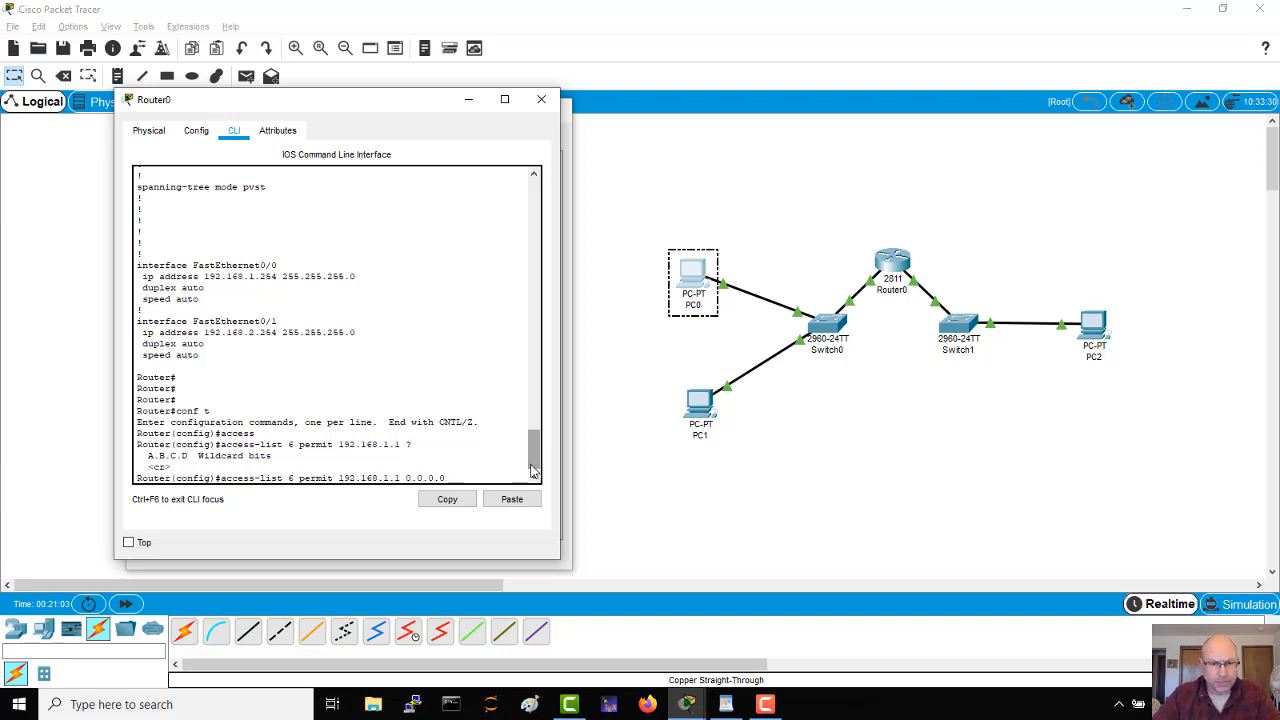
key("Return")
key("Return")
key("Return")
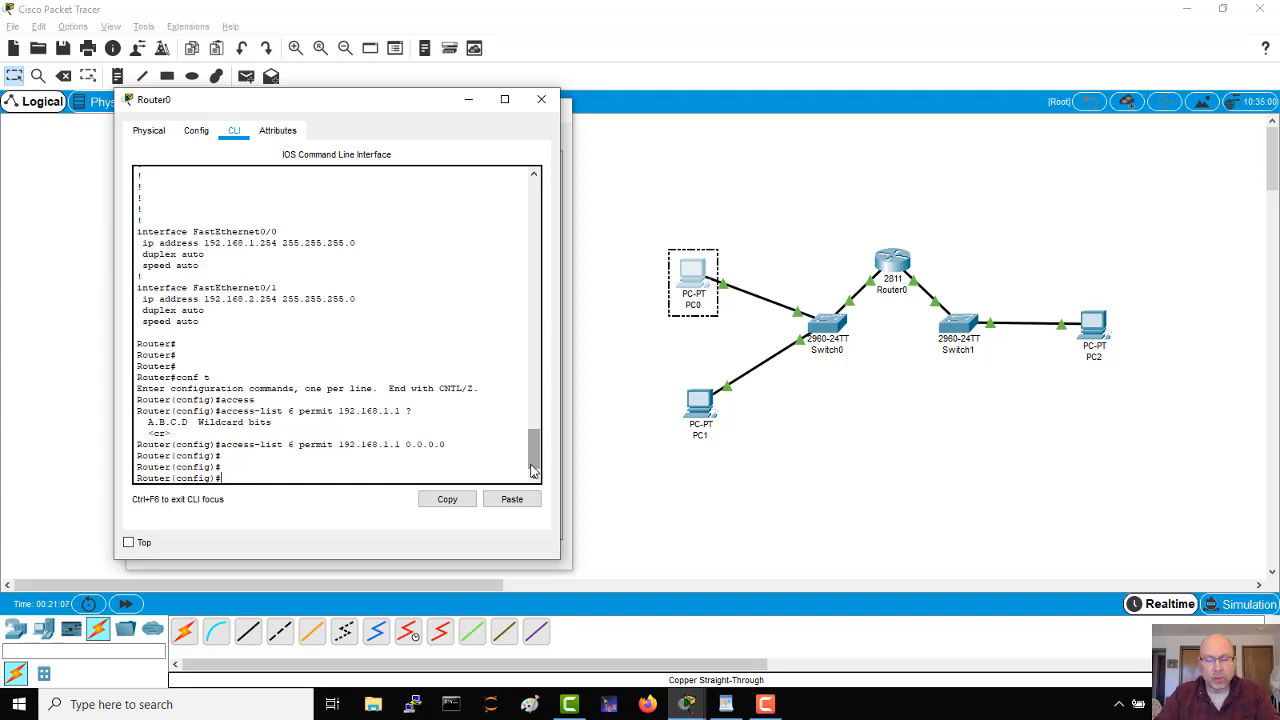
Step: Apply access list 6 to inbound traffic on Router0's interface f0/0 with ip access-group 6 in
type("int f0")
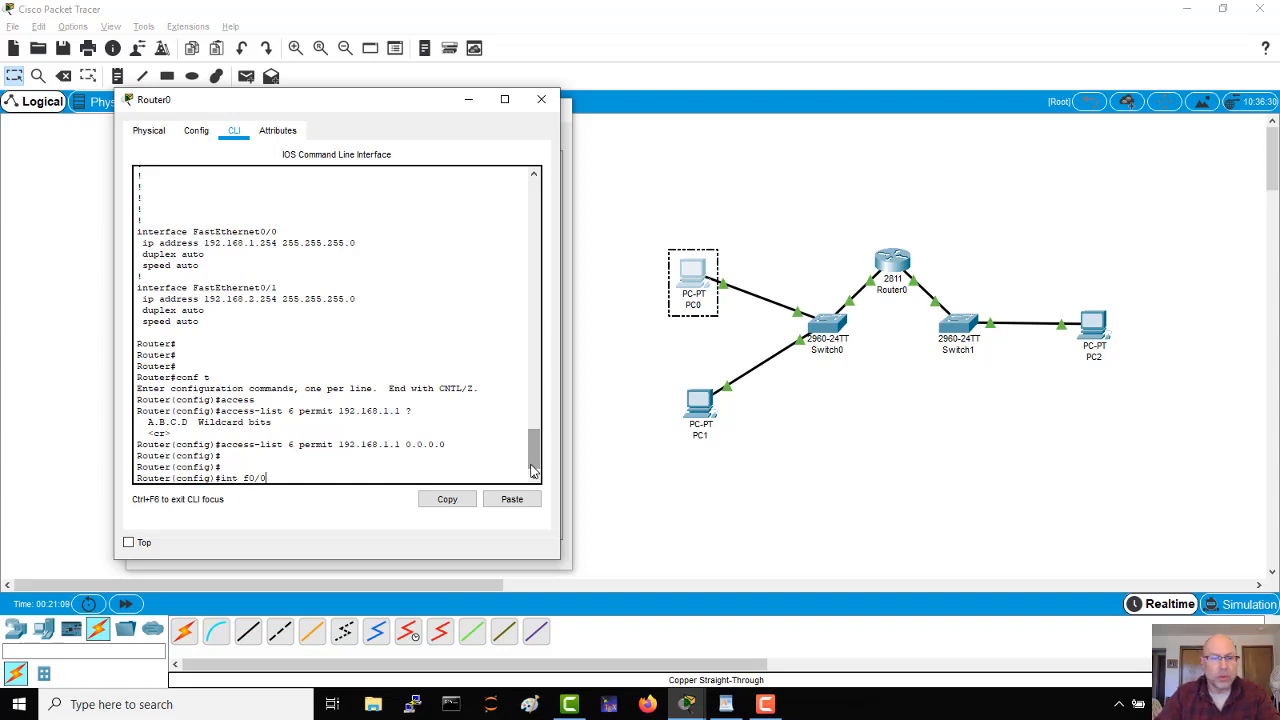
type("/0")
key("Return")
key("Return")
key("Return")
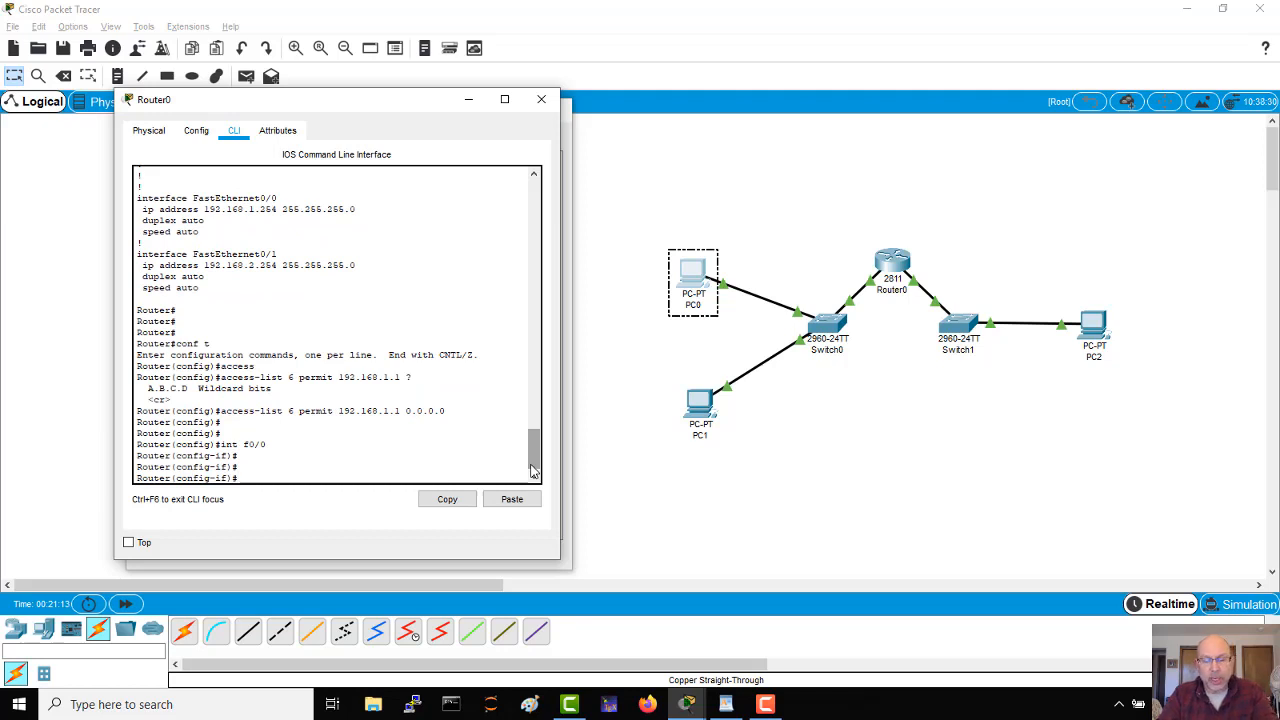
type("ip acce")
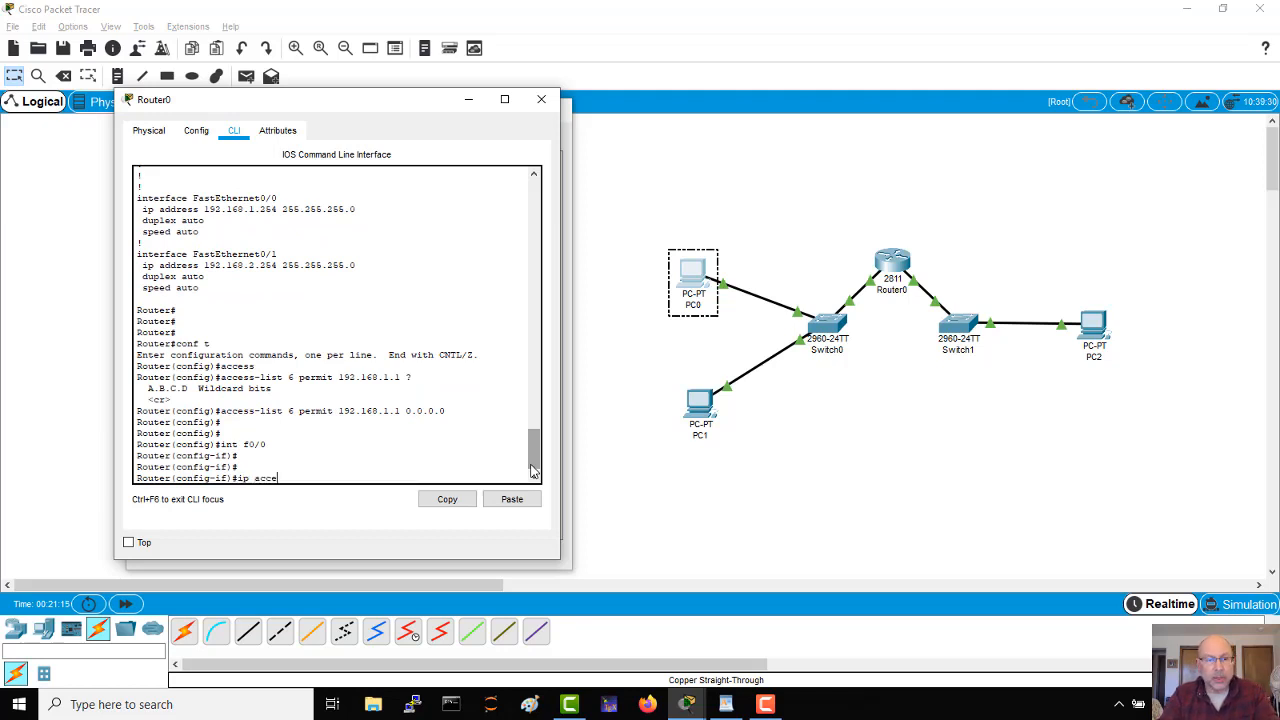
key("Tab")
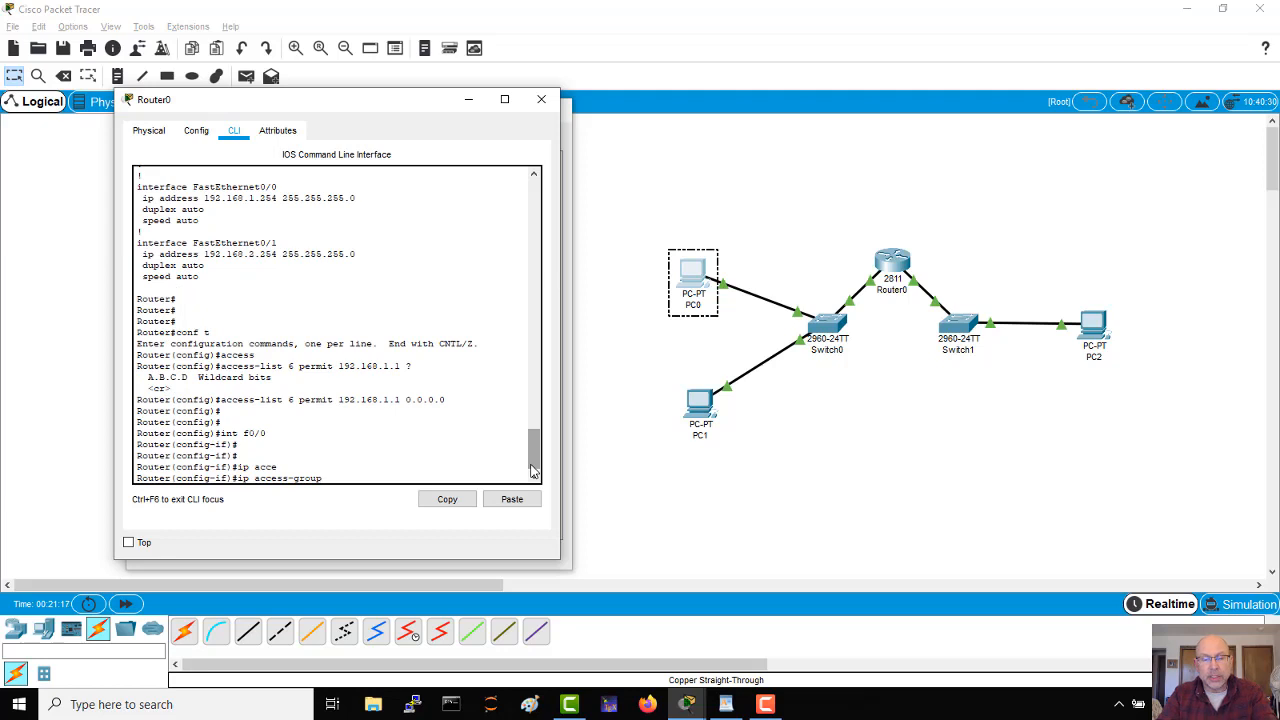
type("6 in")
key("Return")
key("Return")
key("Return")
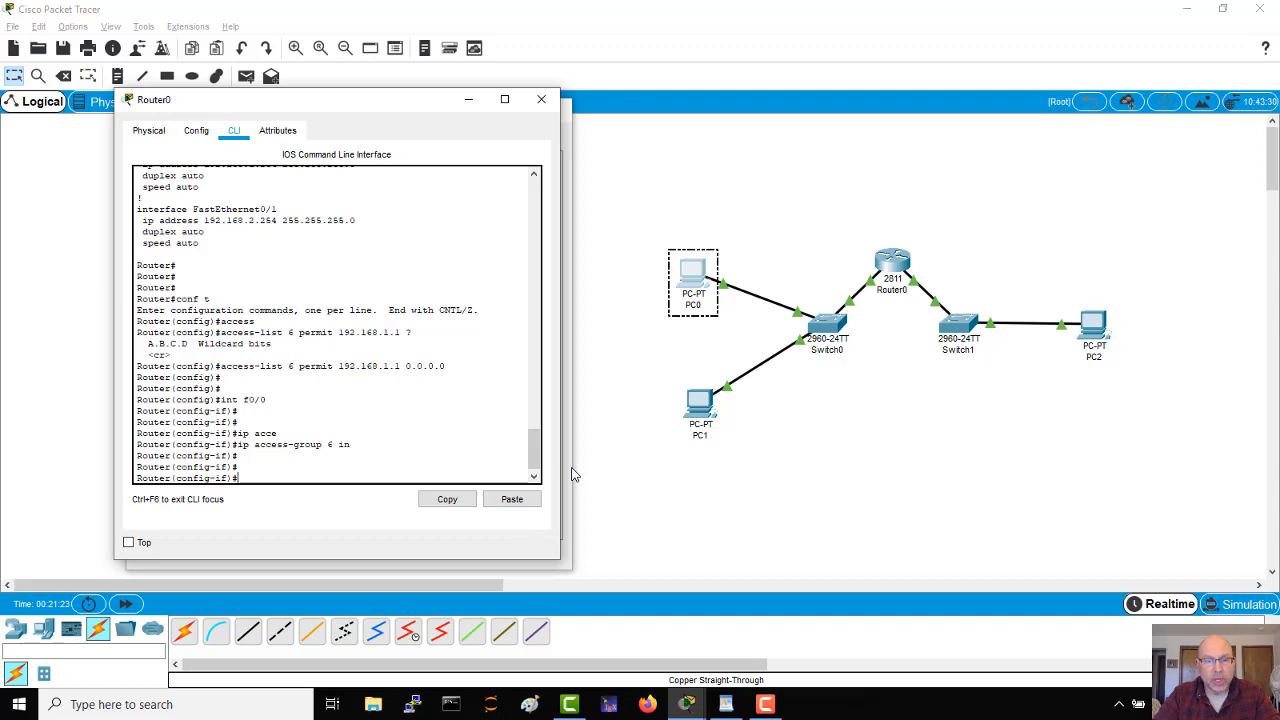
Step: Test the connection from PC0's command prompt by repeating the ping to 192.168.2.1
left_click(571, 468)
key("Return")
key("Return")
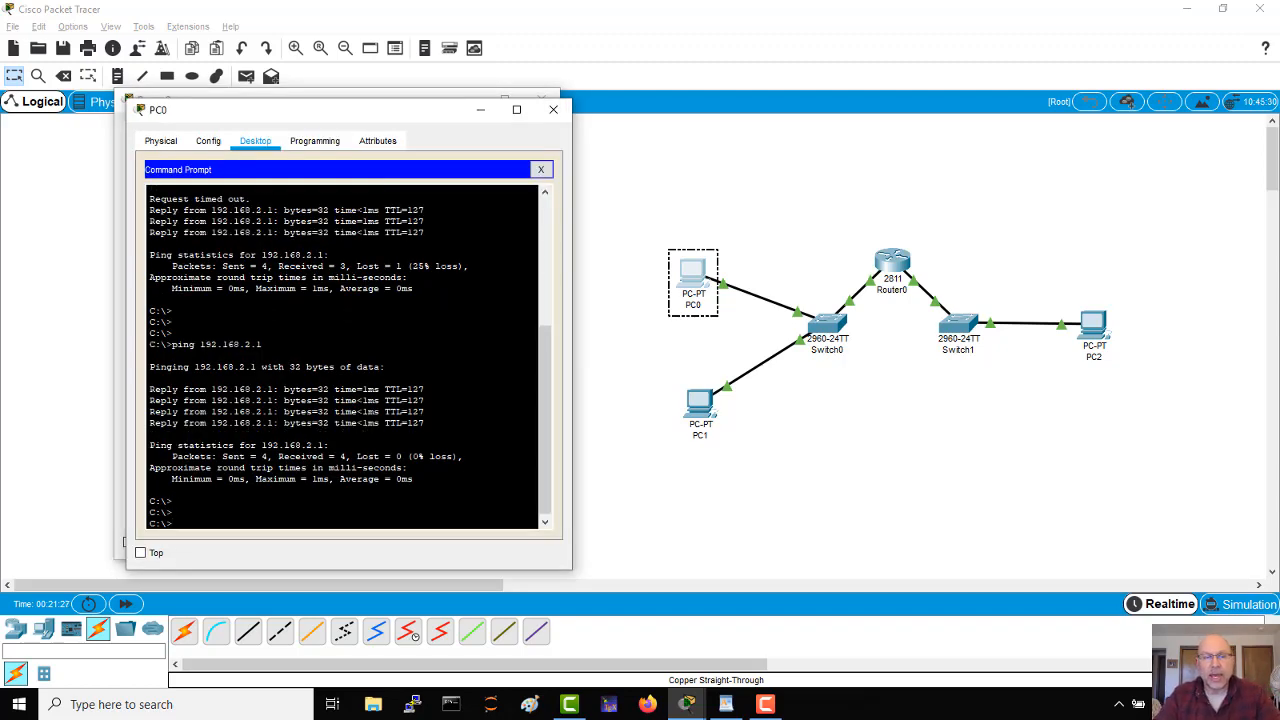
key("Up")
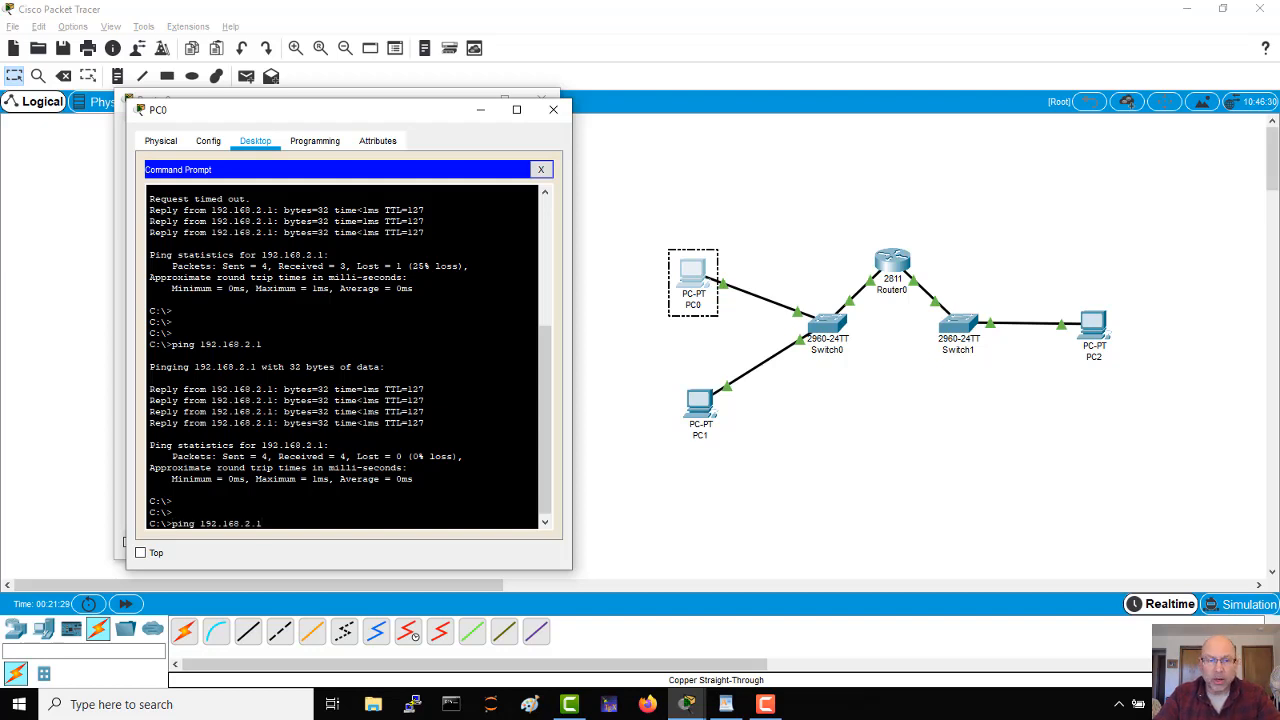
key("Return")
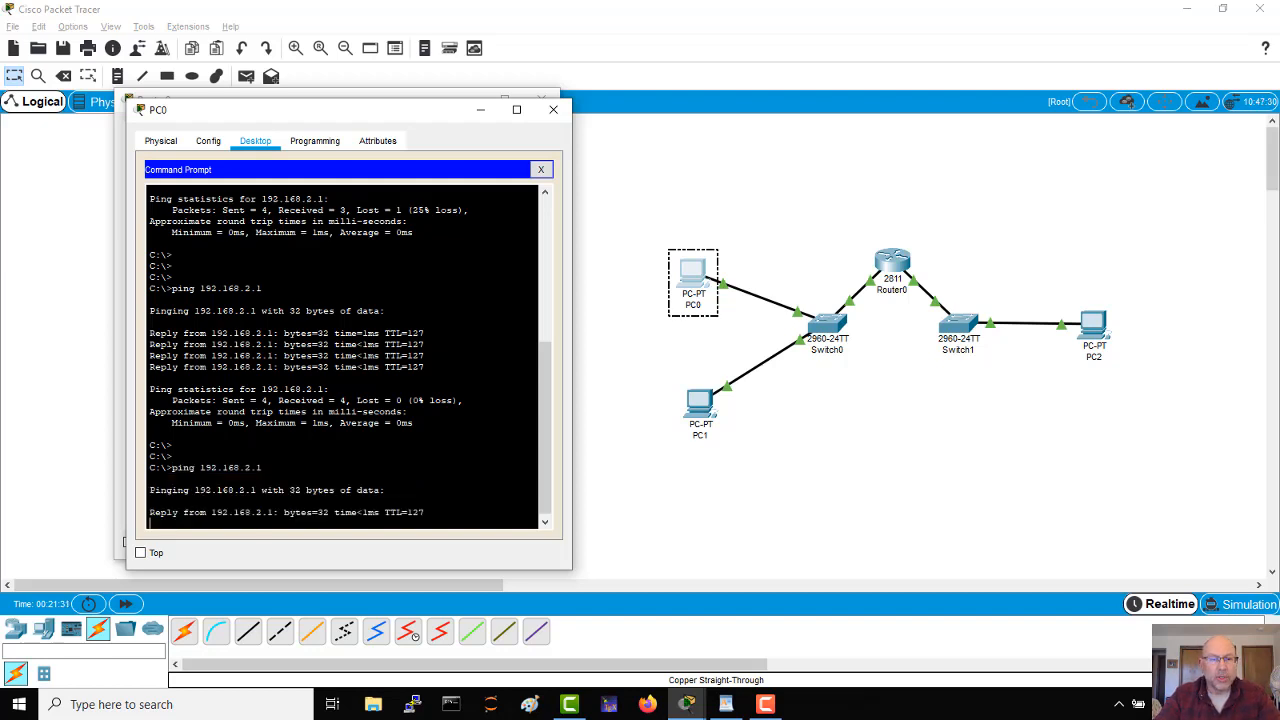
Step: Open PC1's command prompt and ping 192.168.2.1 to test whether access list 6 blocks this host
left_click(703, 405)
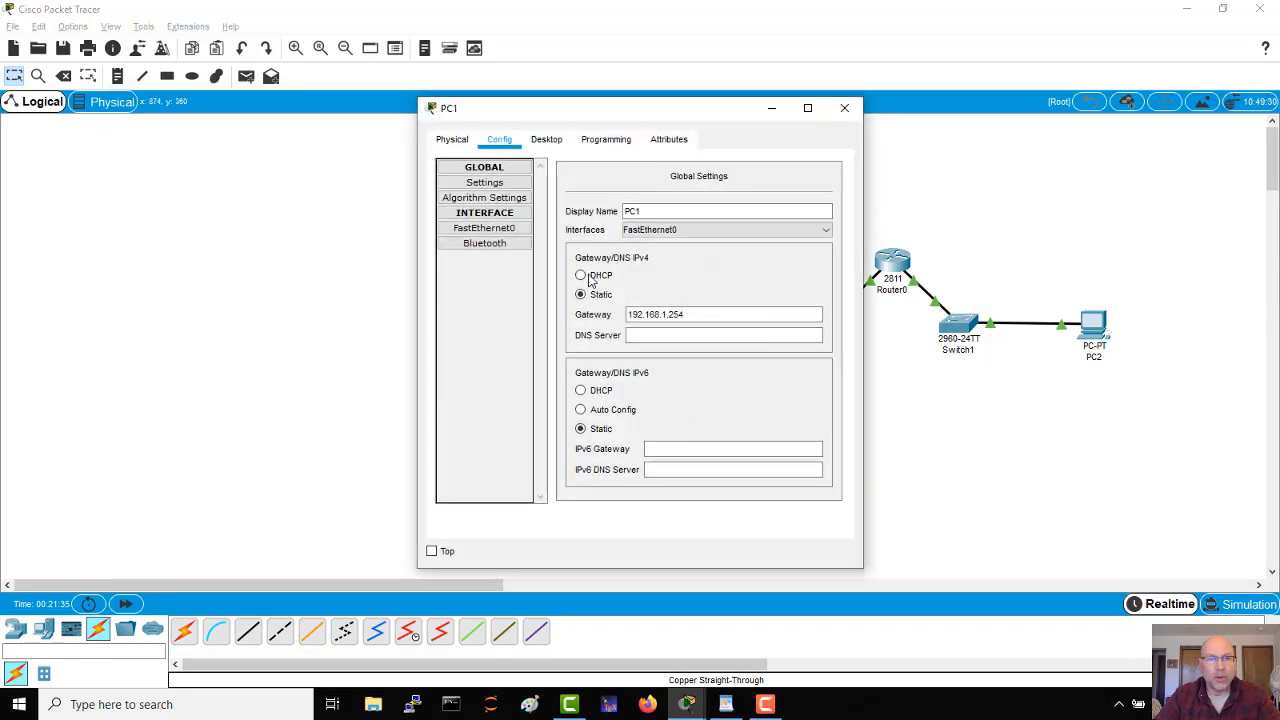
left_click_drag(675, 110, 352, 108)
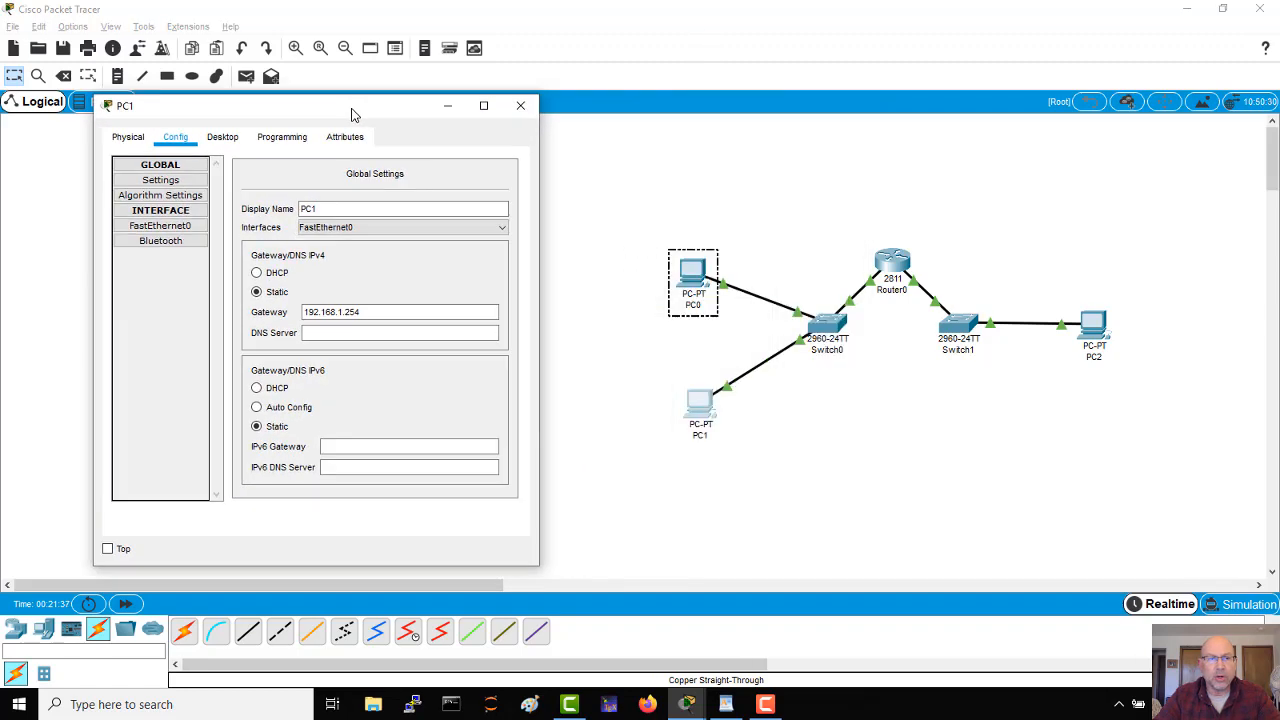
left_click(223, 138)
left_click(445, 208)
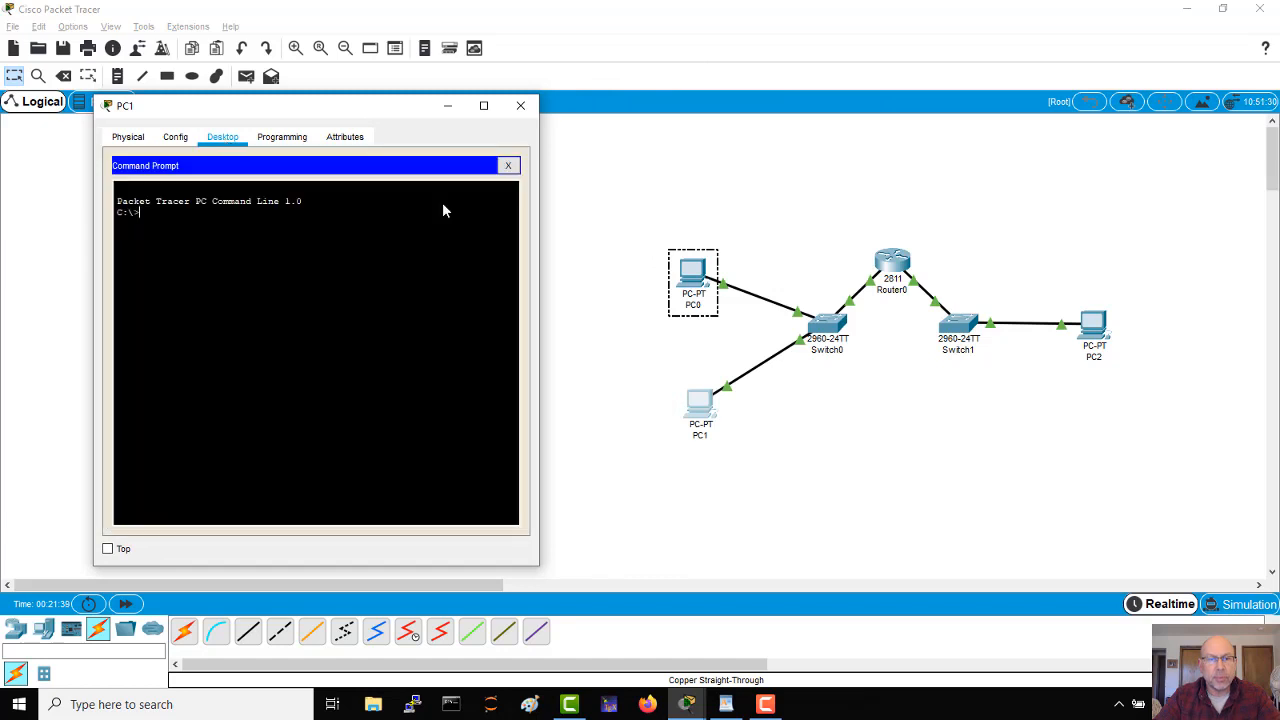
type("ping ")
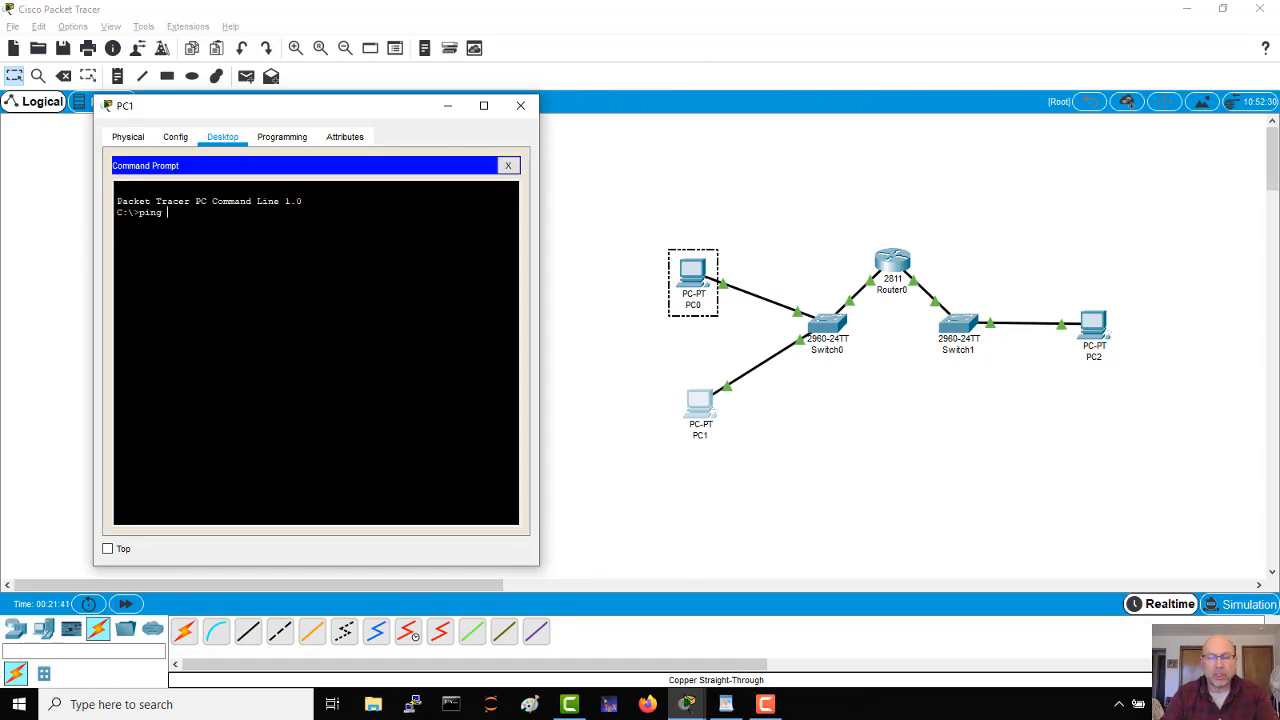
type("192.168.")
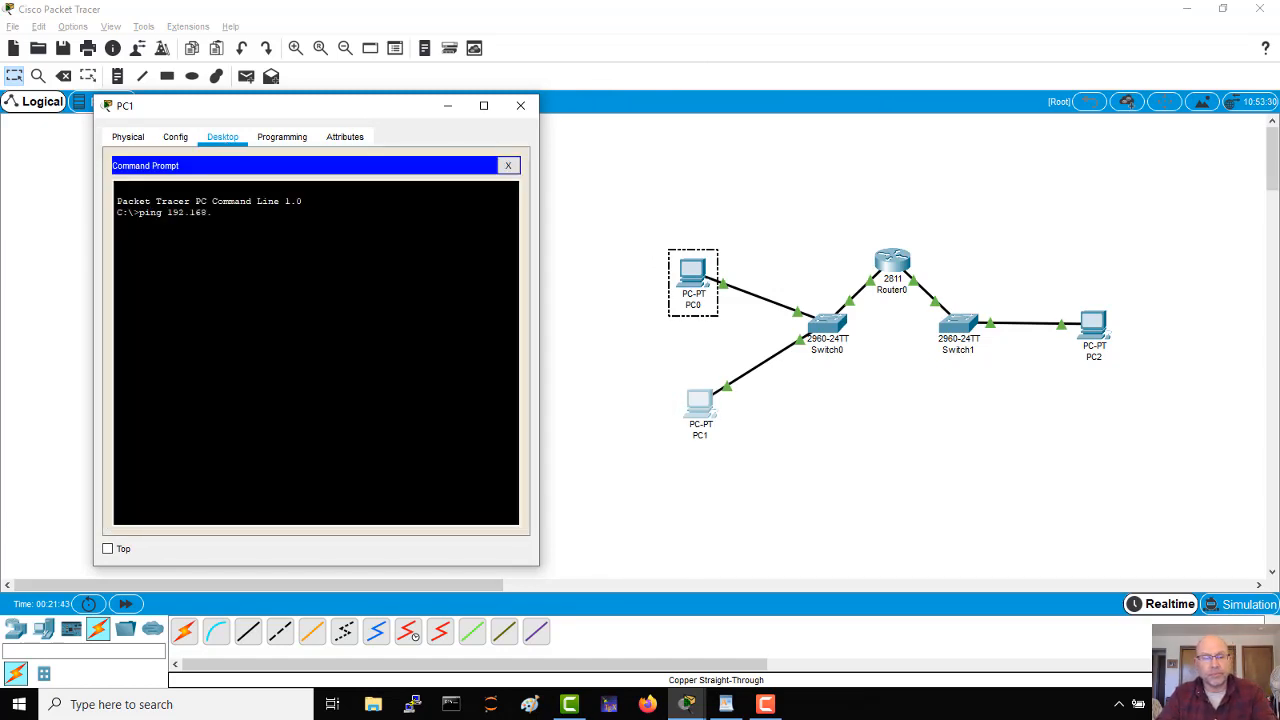
type("2.1")
key("Return")
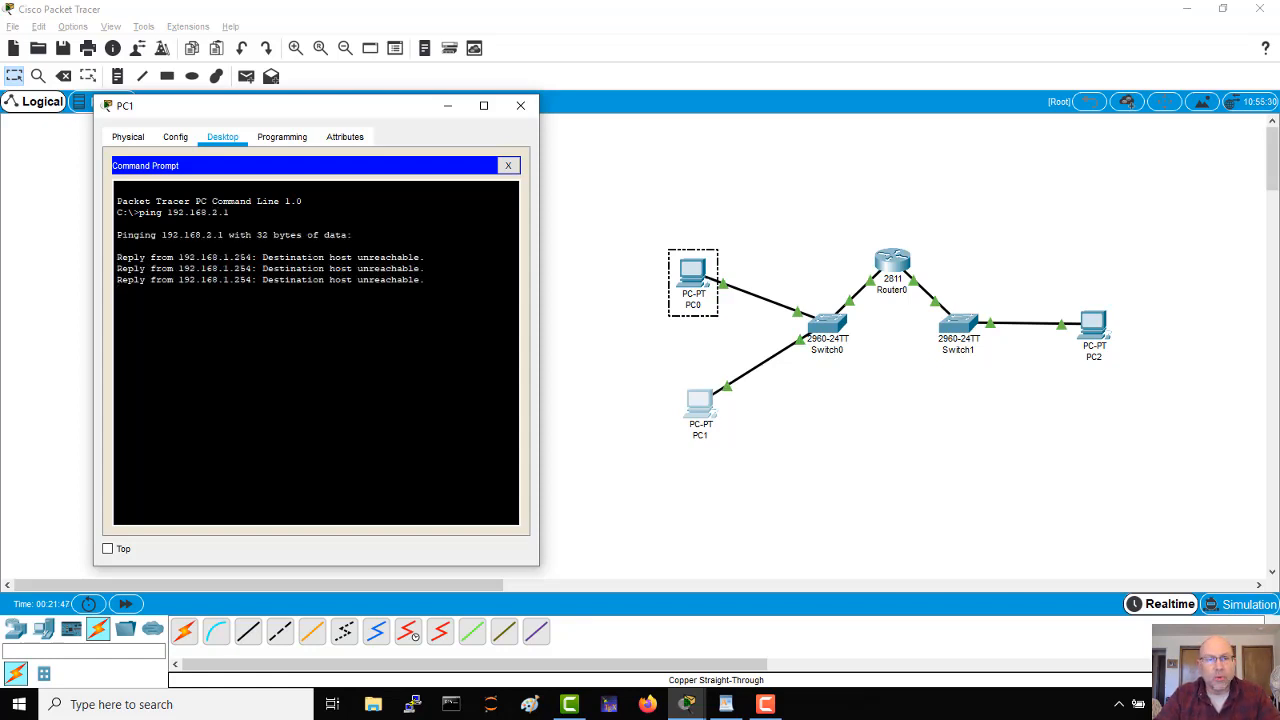
left_click_drag(142, 347, 151, 268)
left_click(190, 268)
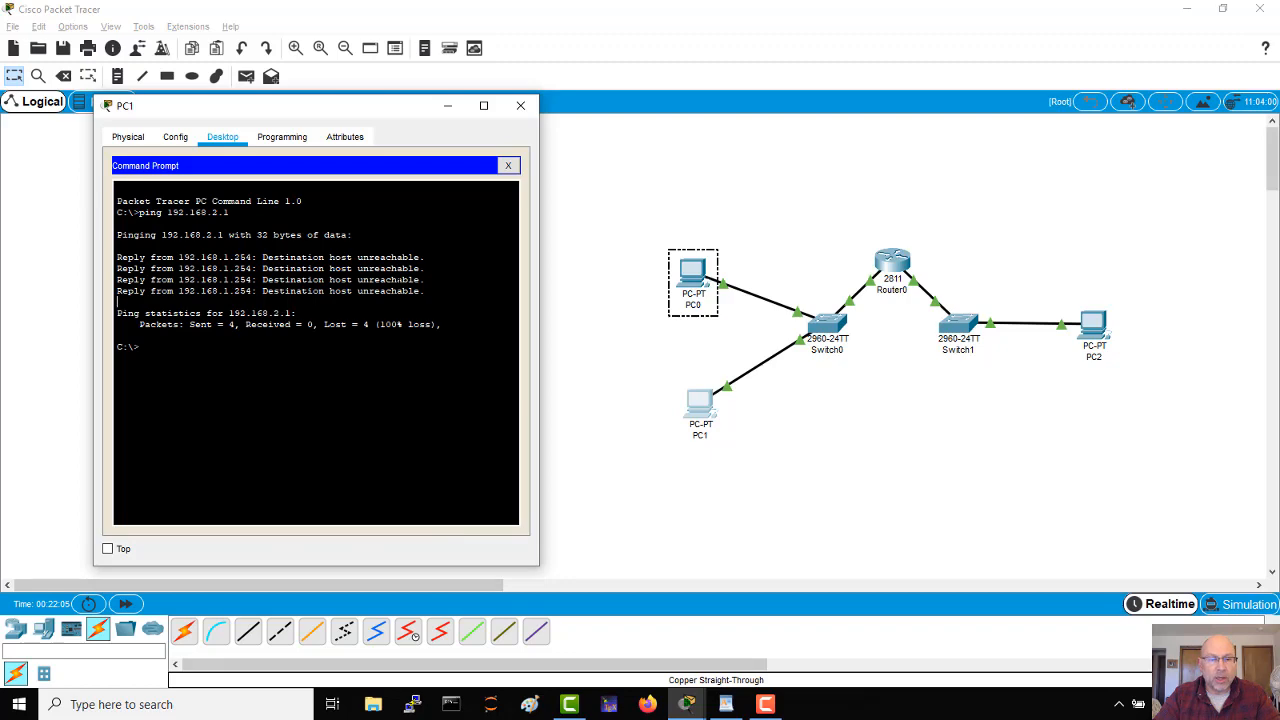
Step: Return to Router0's CLI, leave configuration mode and check the interface and access-list entries in the running configuration with sh run
key("alt+Tab")
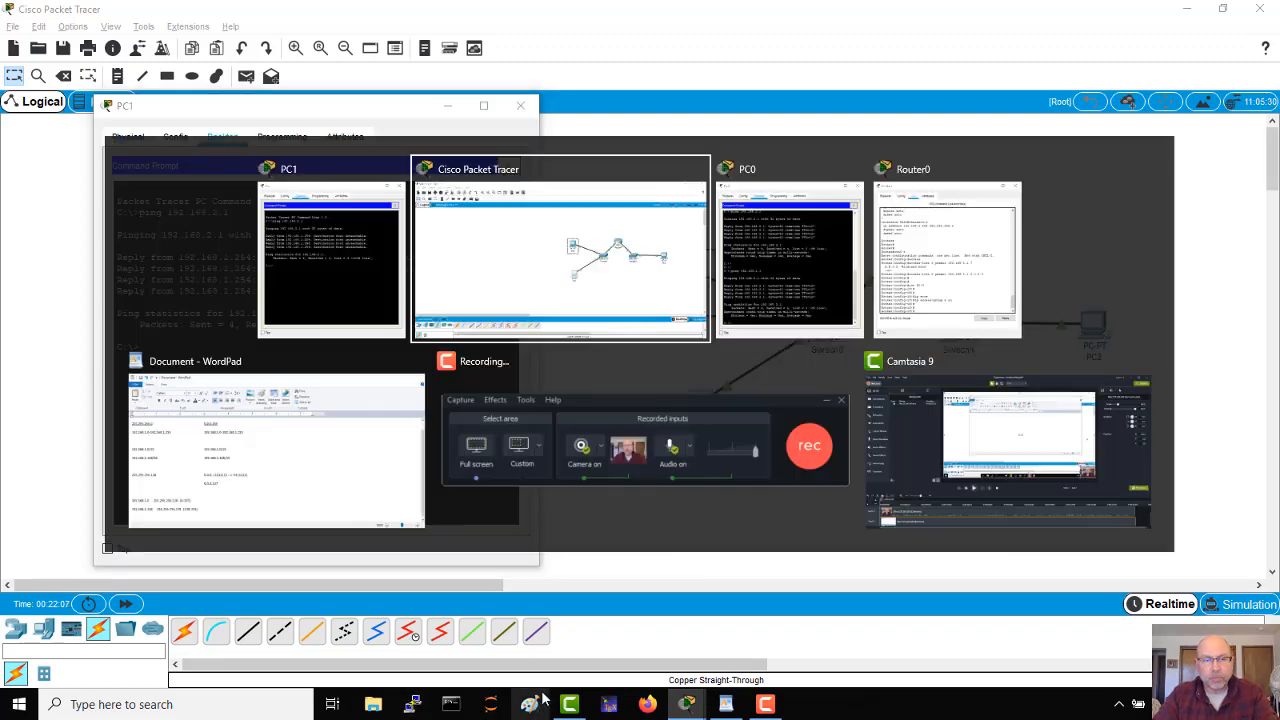
key("alt+Tab")
key("alt+Tab")
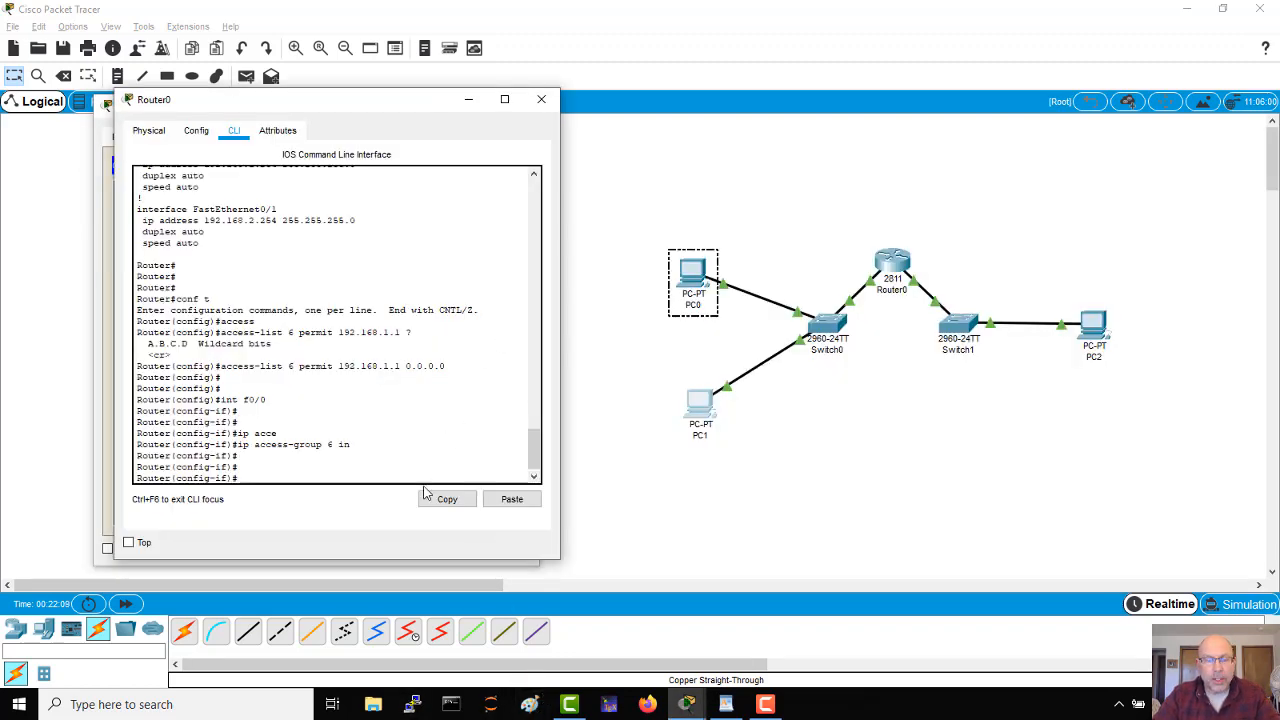
left_click_drag(535, 447, 534, 456)
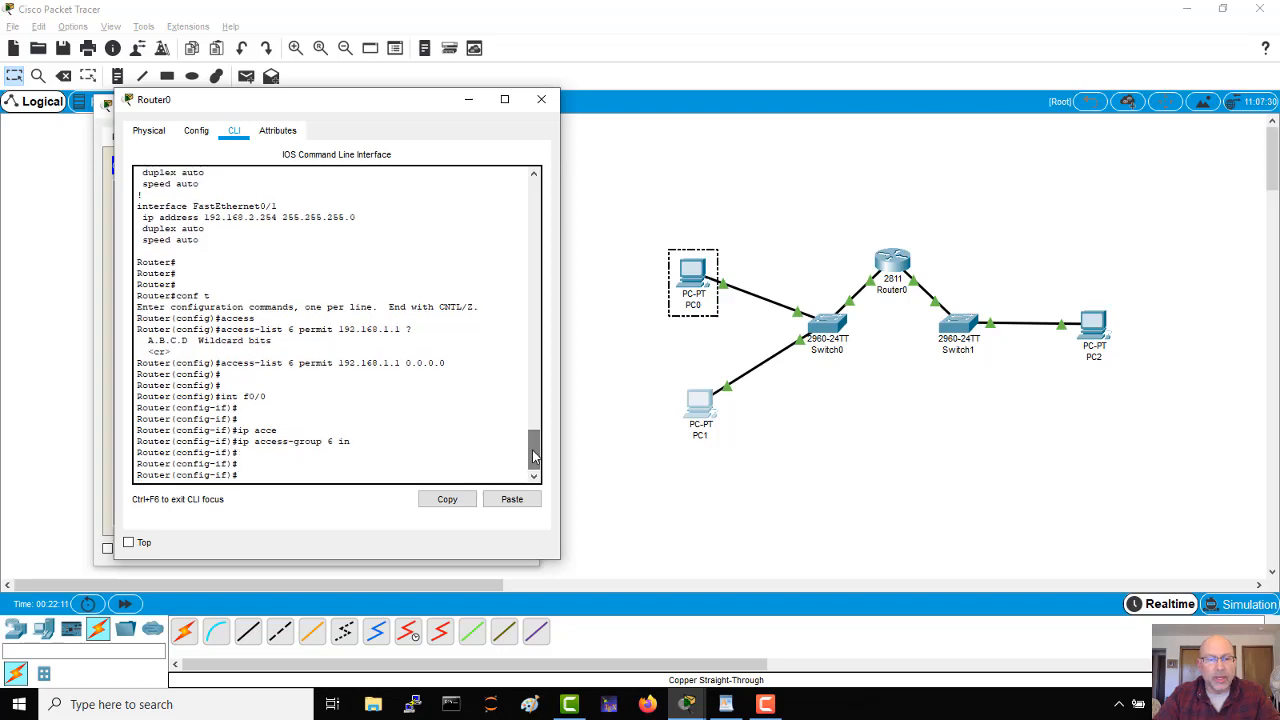
key("ctrl+z")
key("Return")
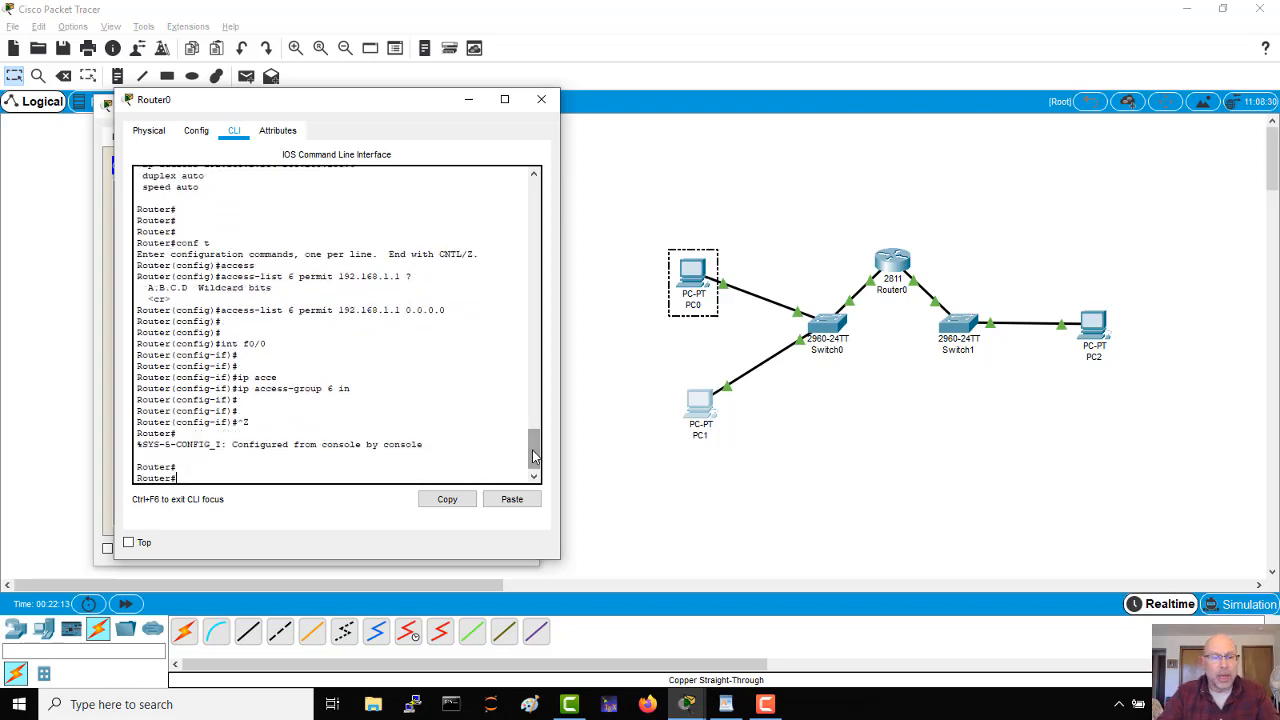
type("sh run")
key("Return")
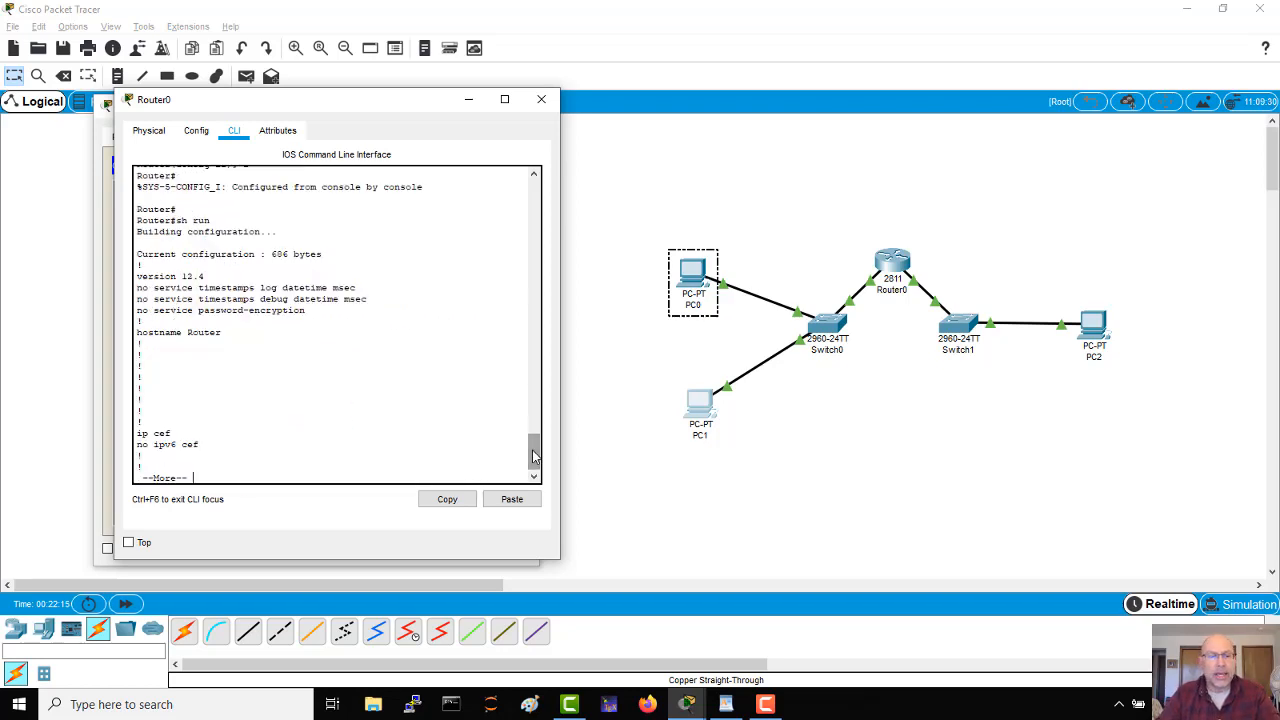
key("space")
key("space")
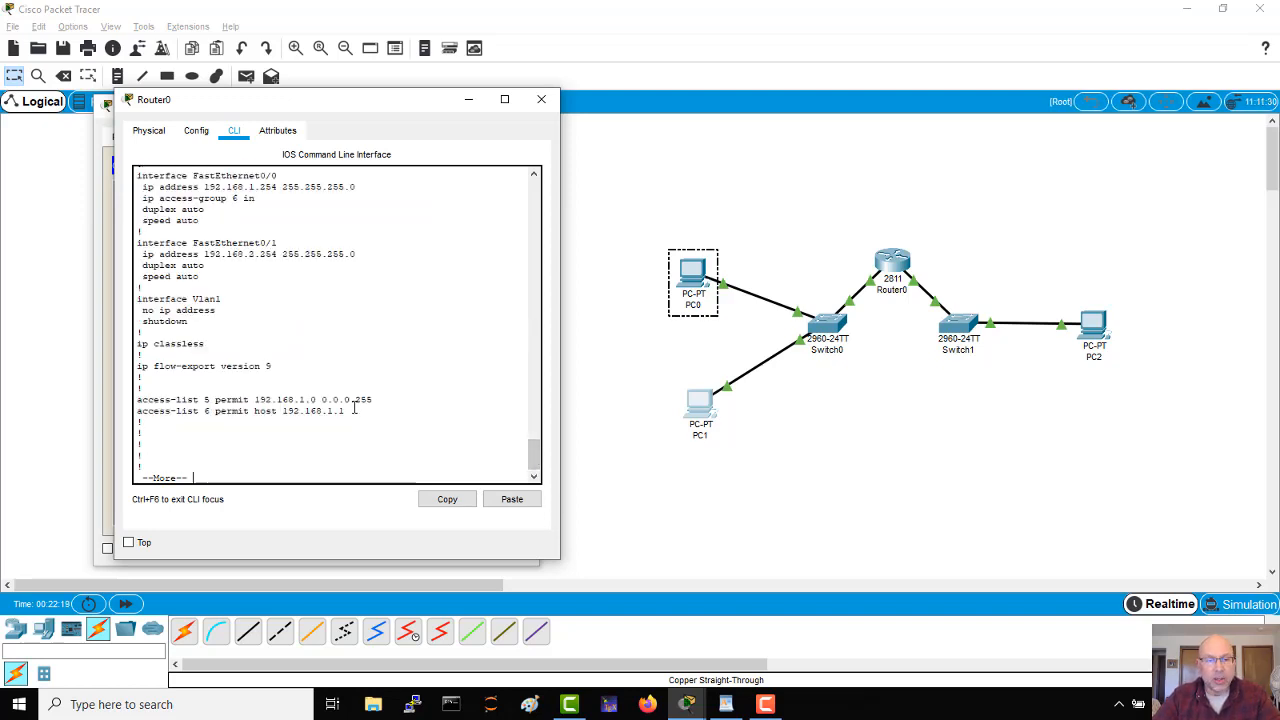
Step: Copy the access-list 6 line from the configuration listing, switch to the WordPad document and add blank lines below the notes
left_click_drag(344, 411, 137, 411)
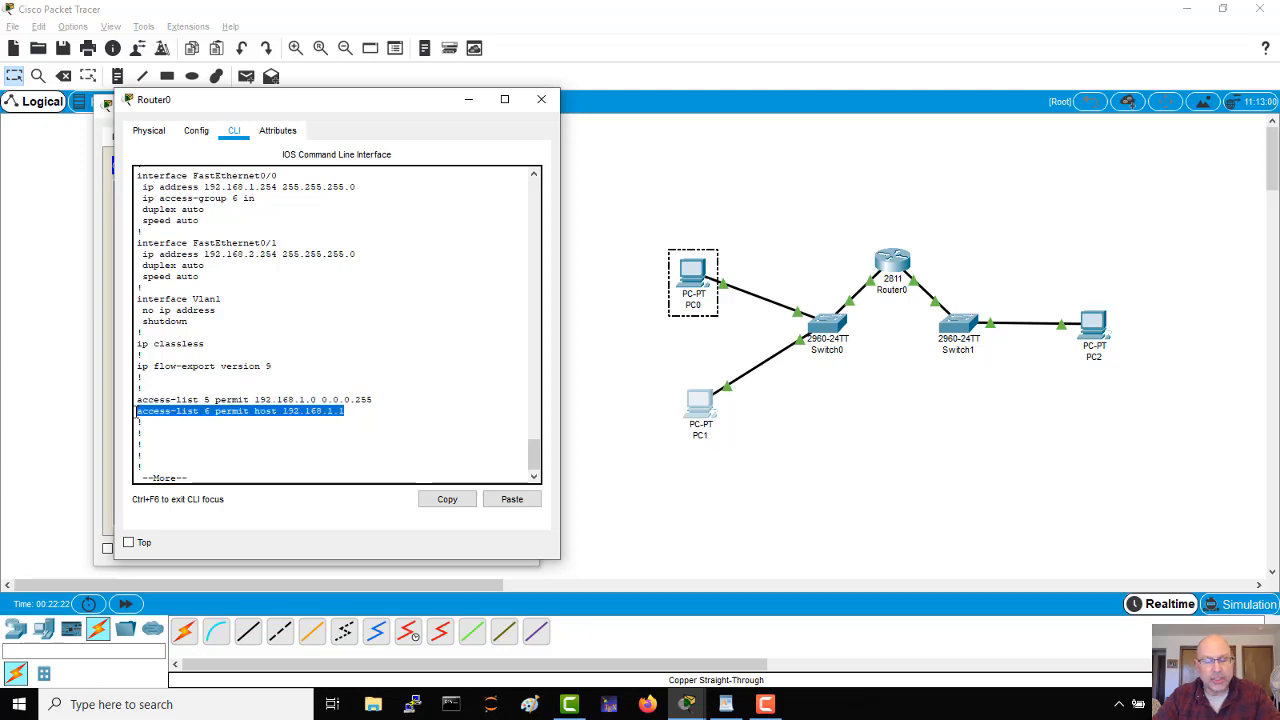
key("ctrl+c")
key("alt+Tab")
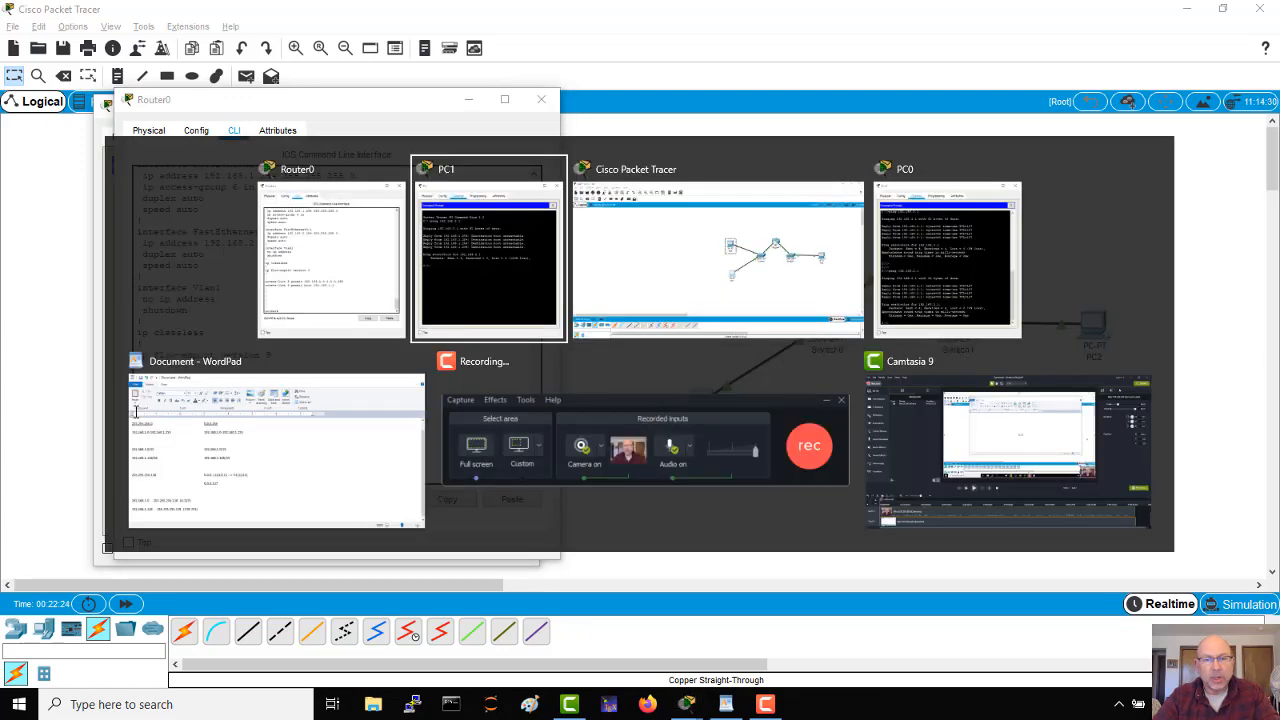
key("alt+Tab")
key("alt+Tab")
key("alt+Tab")
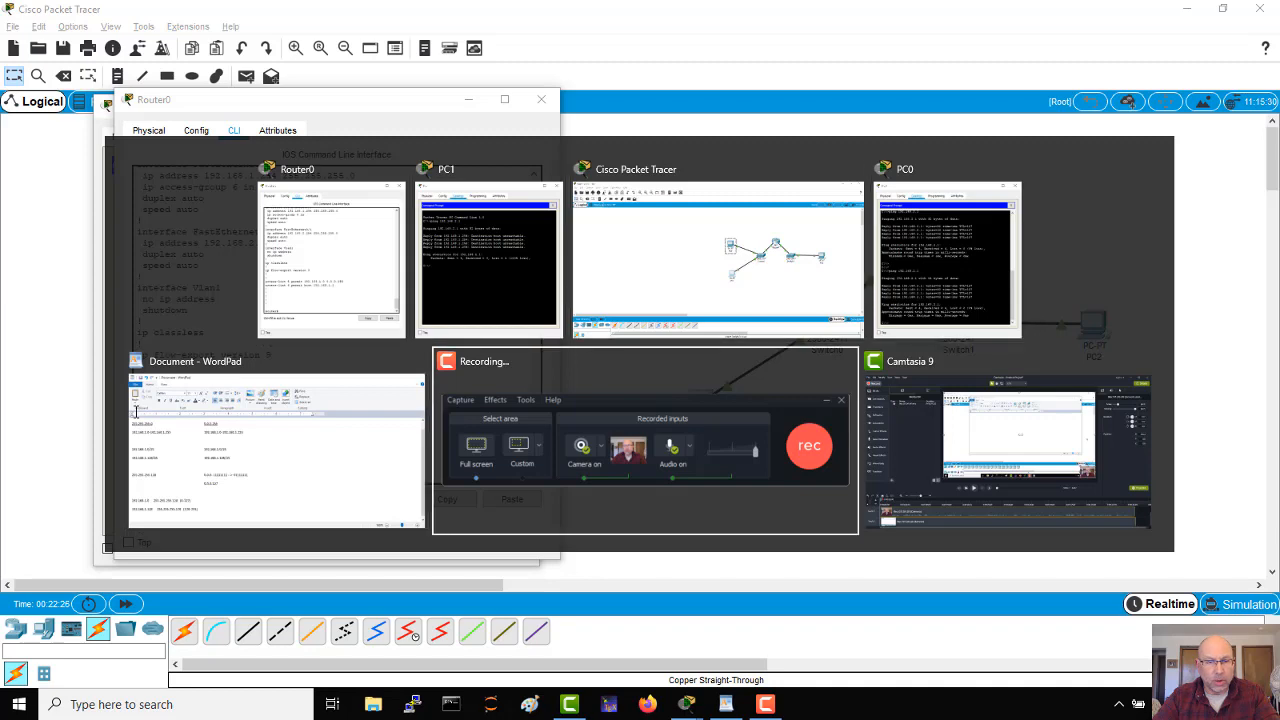
left_click(137, 411)
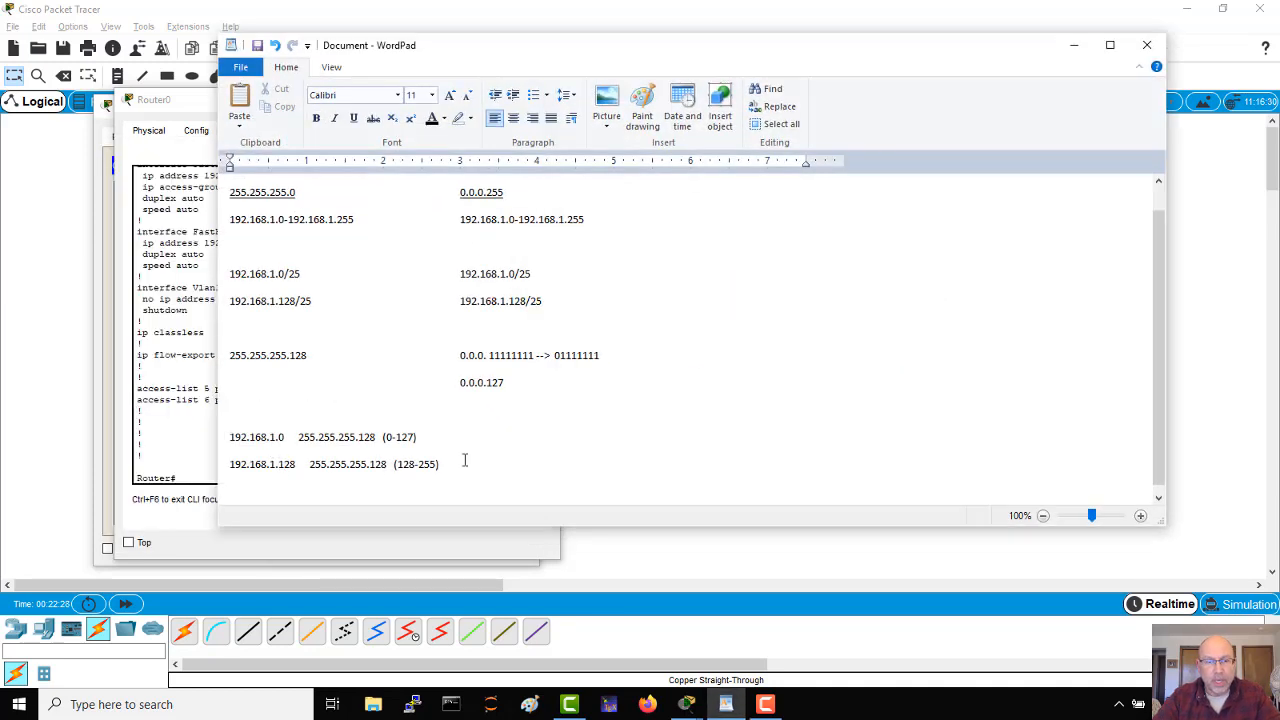
key("Return")
key("Return")
key("Return")
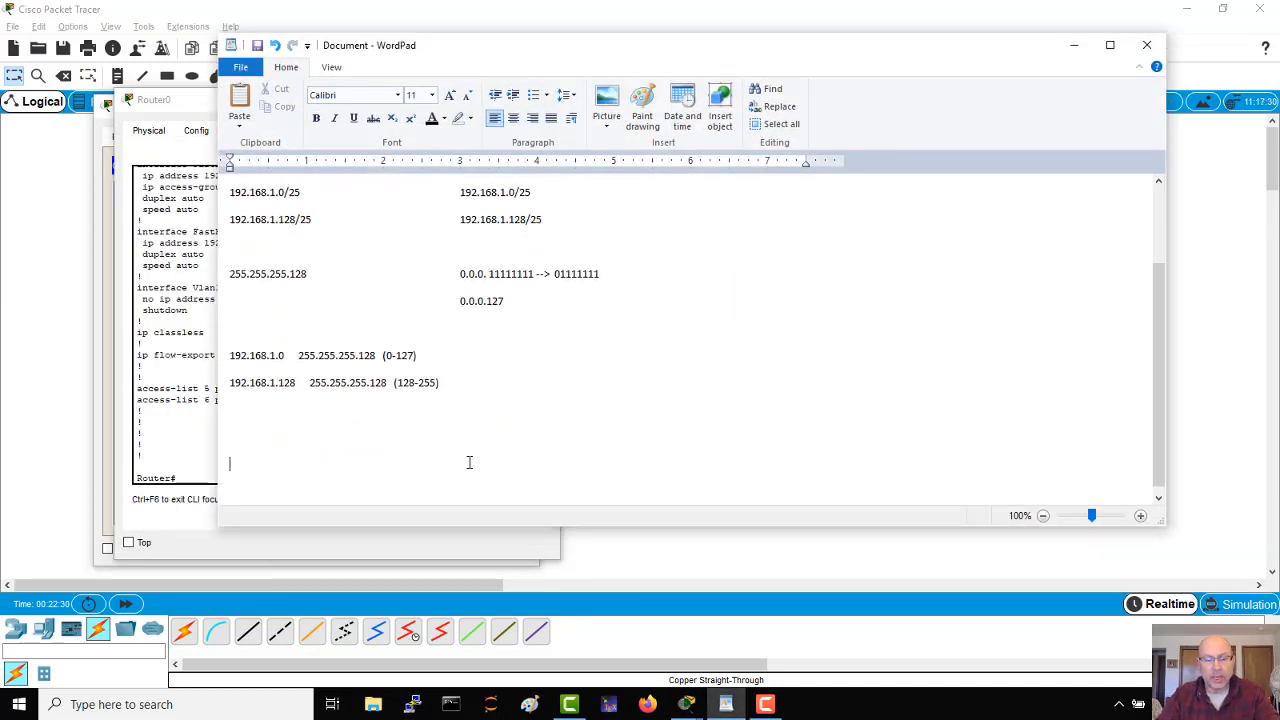
key("ctrl+v")
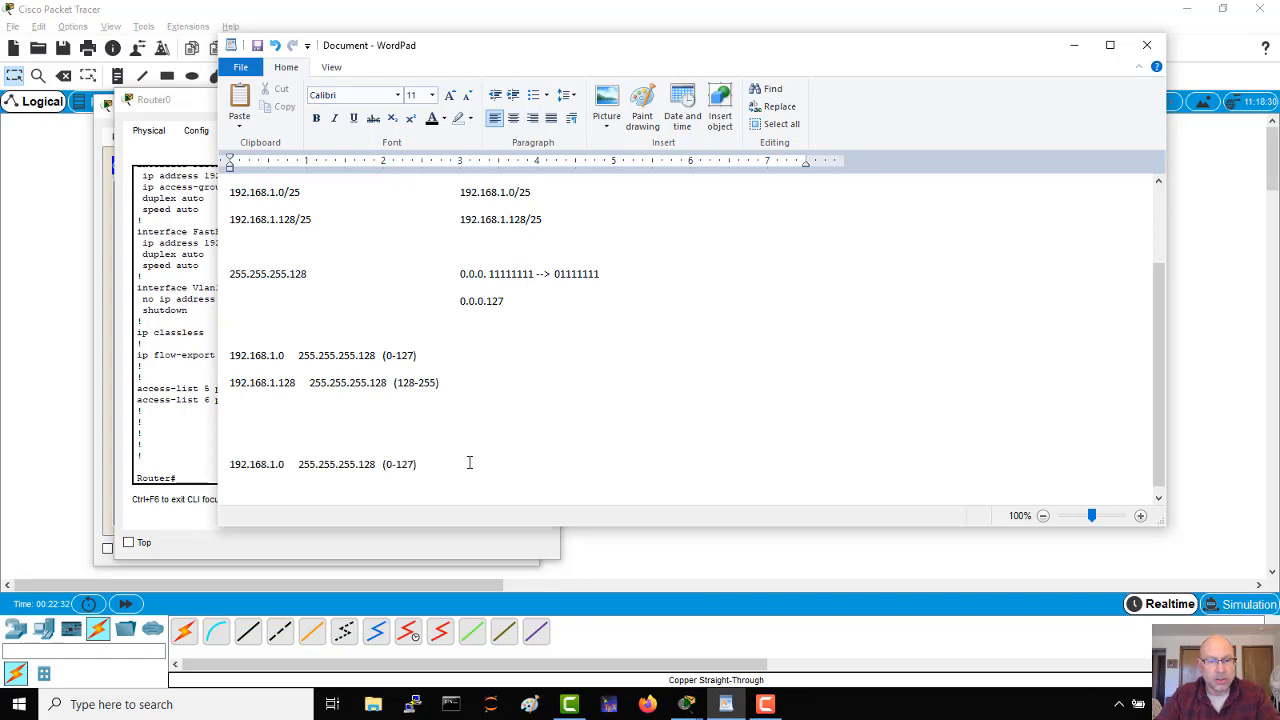
key("BackSpace")
key("BackSpace")
key("BackSpace")
key("BackSpace")
key("BackSpace")
key("BackSpace")
key("BackSpace")
key("BackSpace")
key("BackSpace")
key("BackSpace")
key("BackSpace")
key("BackSpace")
key("BackSpace")
key("BackSpace")
key("BackSpace")
key("BackSpace")
key("BackSpace")
key("BackSpace")
key("BackSpace")
key("BackSpace")
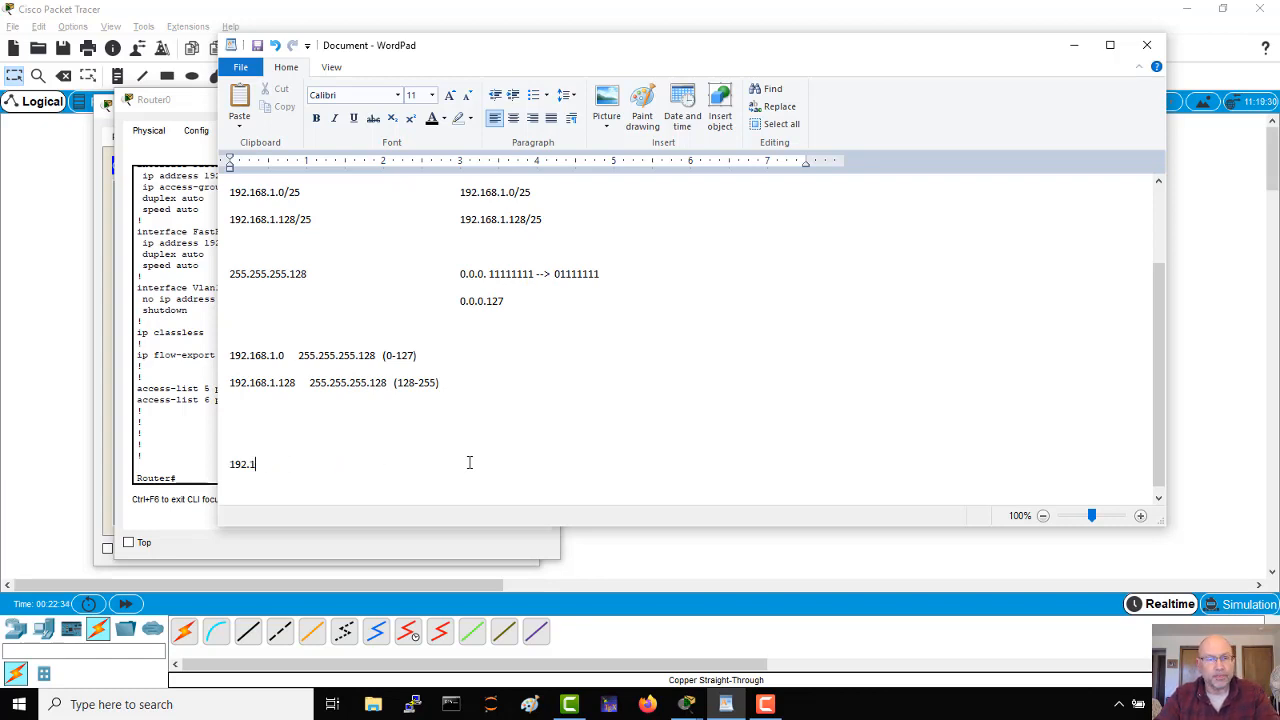
key("BackSpace")
key("BackSpace")
key("BackSpace")
key("BackSpace")
key("BackSpace")
Step: Write the line access-list 6 permit 192.168.1.1 0.0.0.0 below the address range notes
type("a")
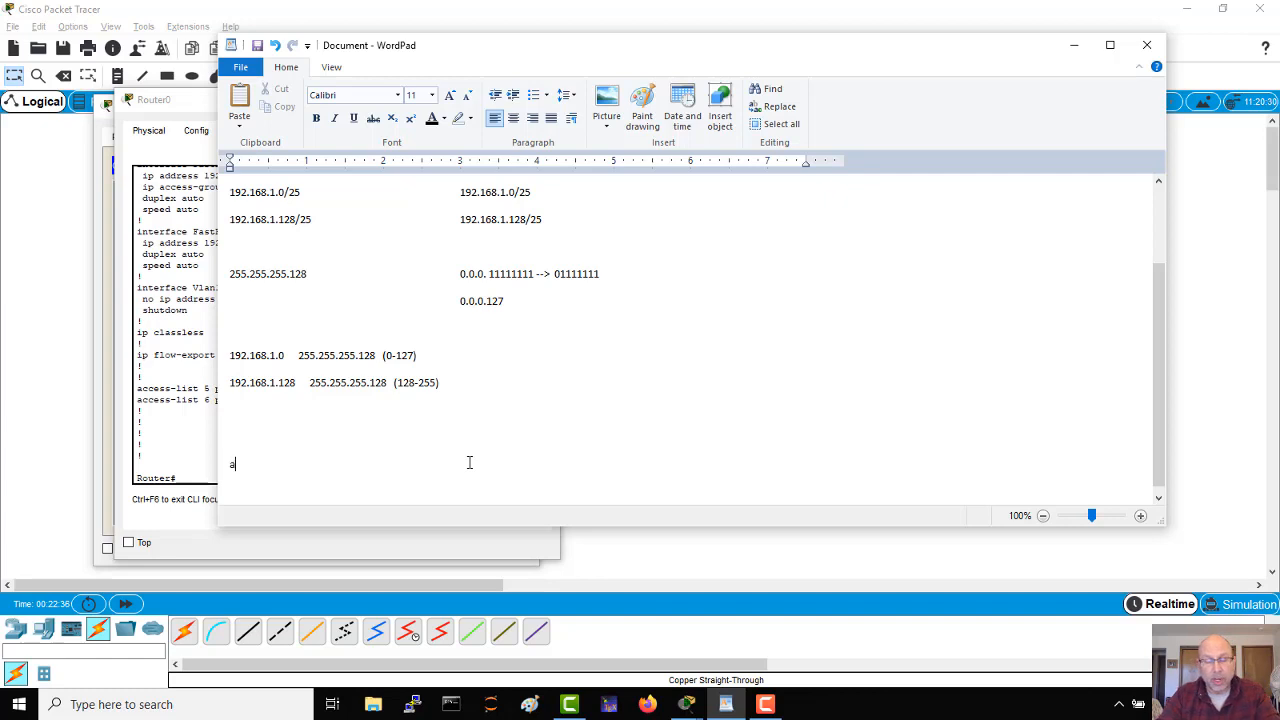
type("ccess -l")
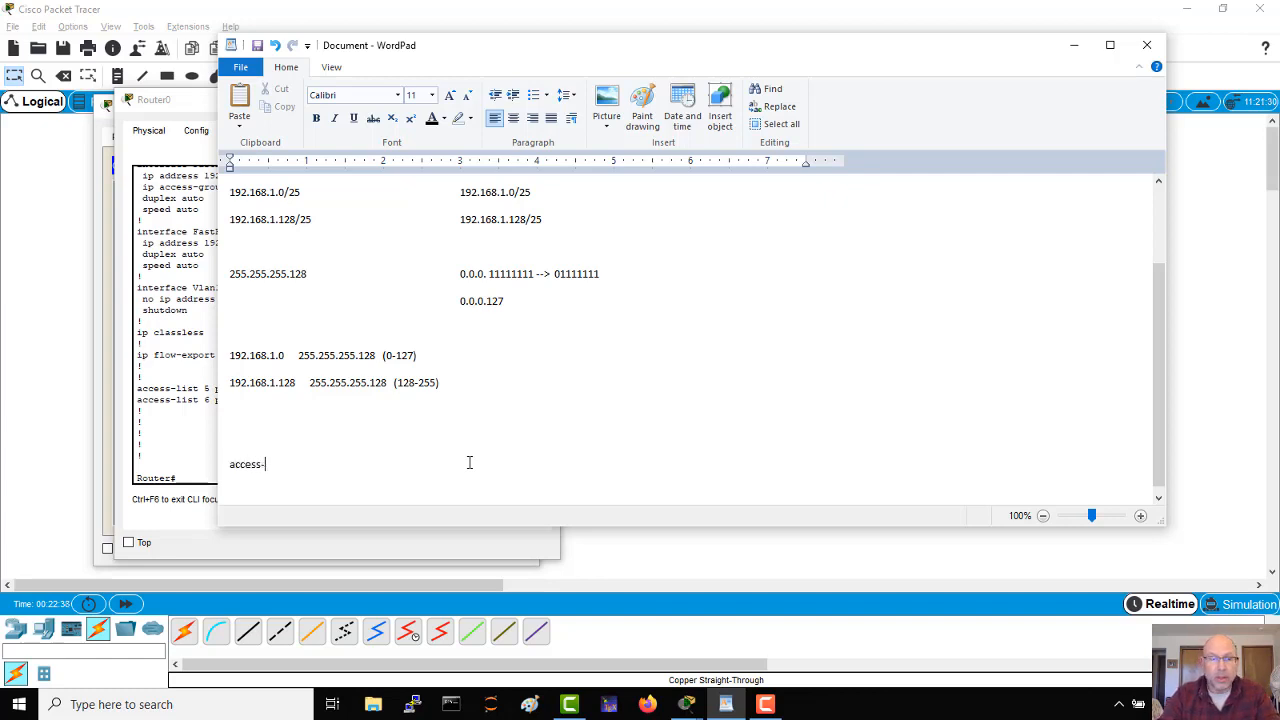
type("ist 6")
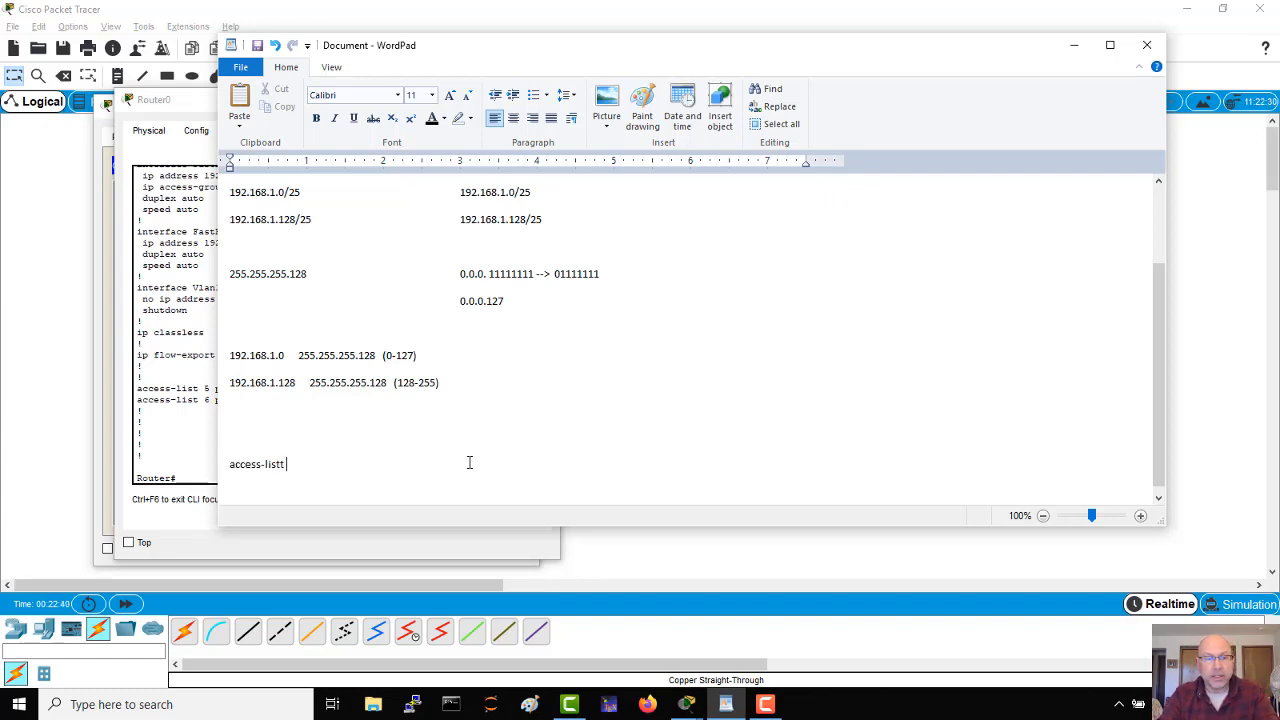
key("BackSpace")
key("BackSpace")
type("6 permit")
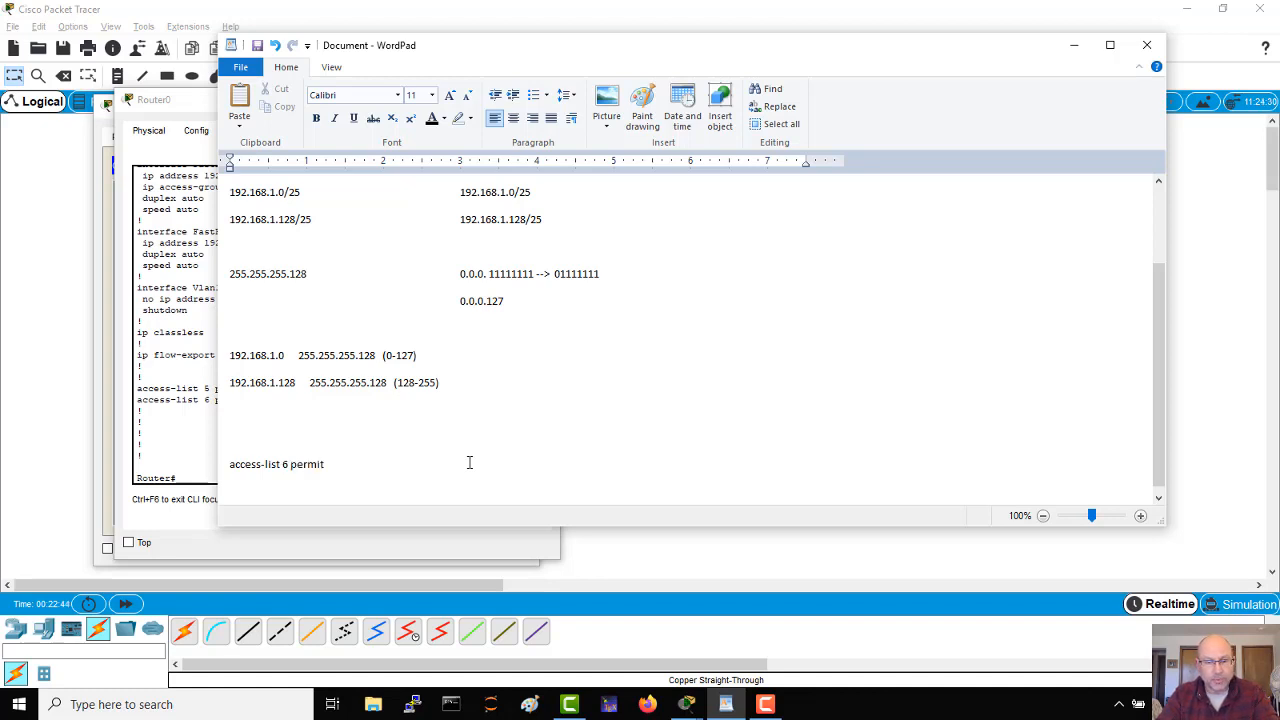
type(" 192.168")
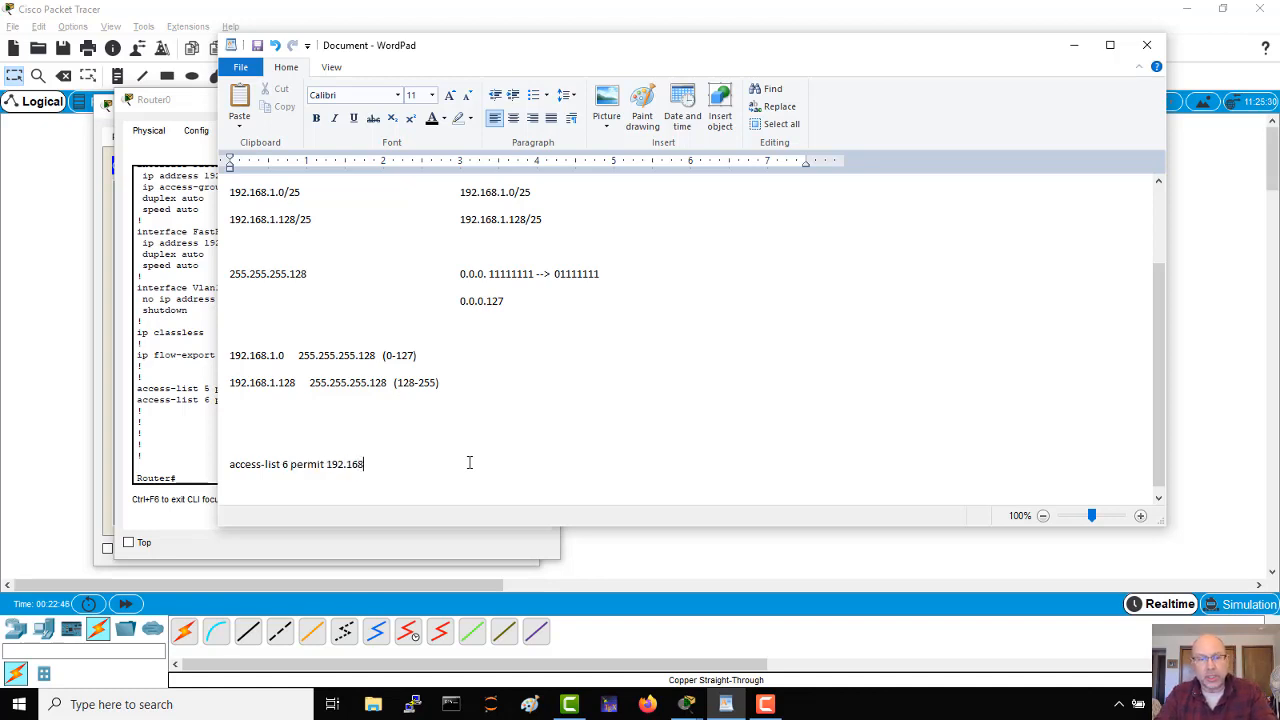
type(".1.1 ")
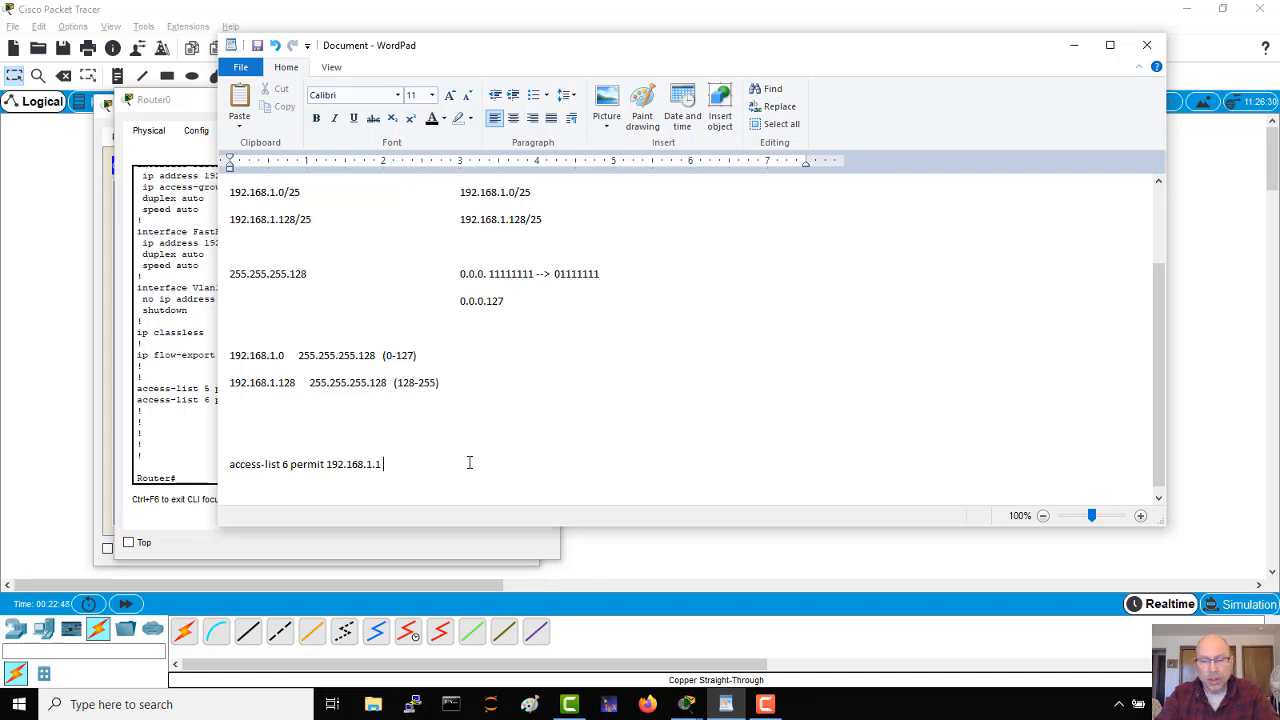
type("0.0.0.0")
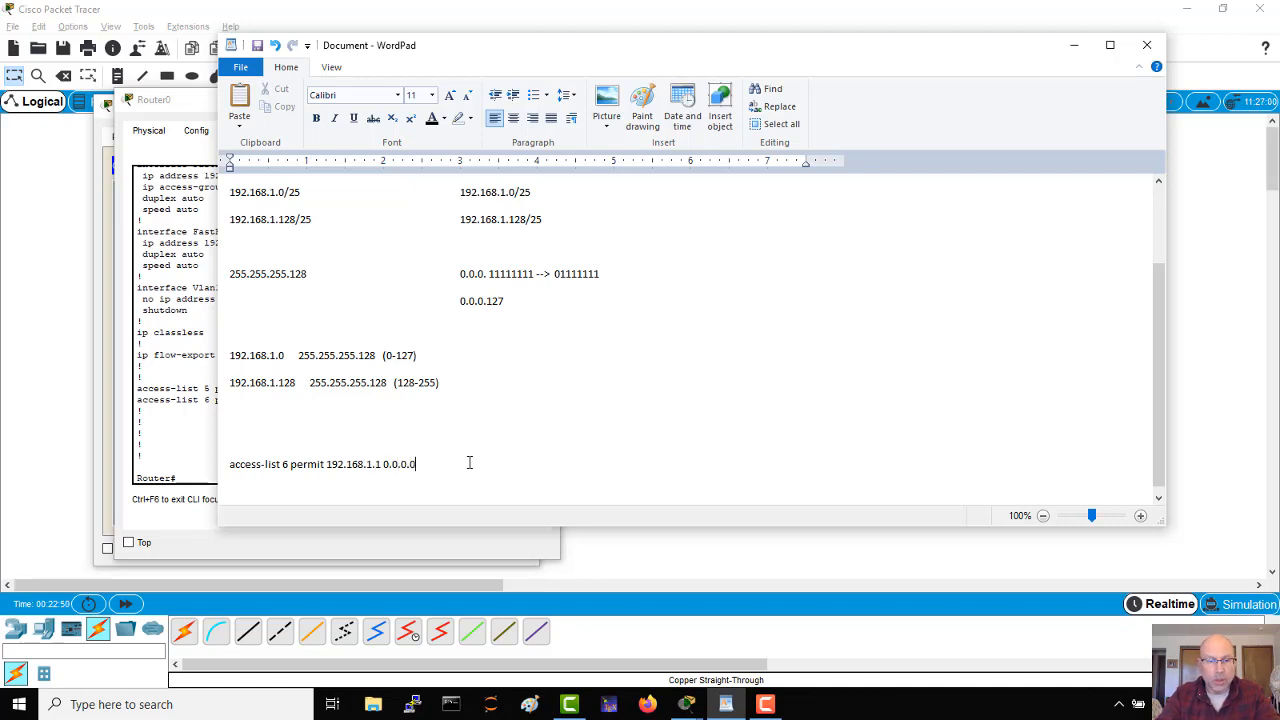
Step: Add the line access-list 6 deny all below the access-list 6 permit line in the WordPad notes
key("Return")
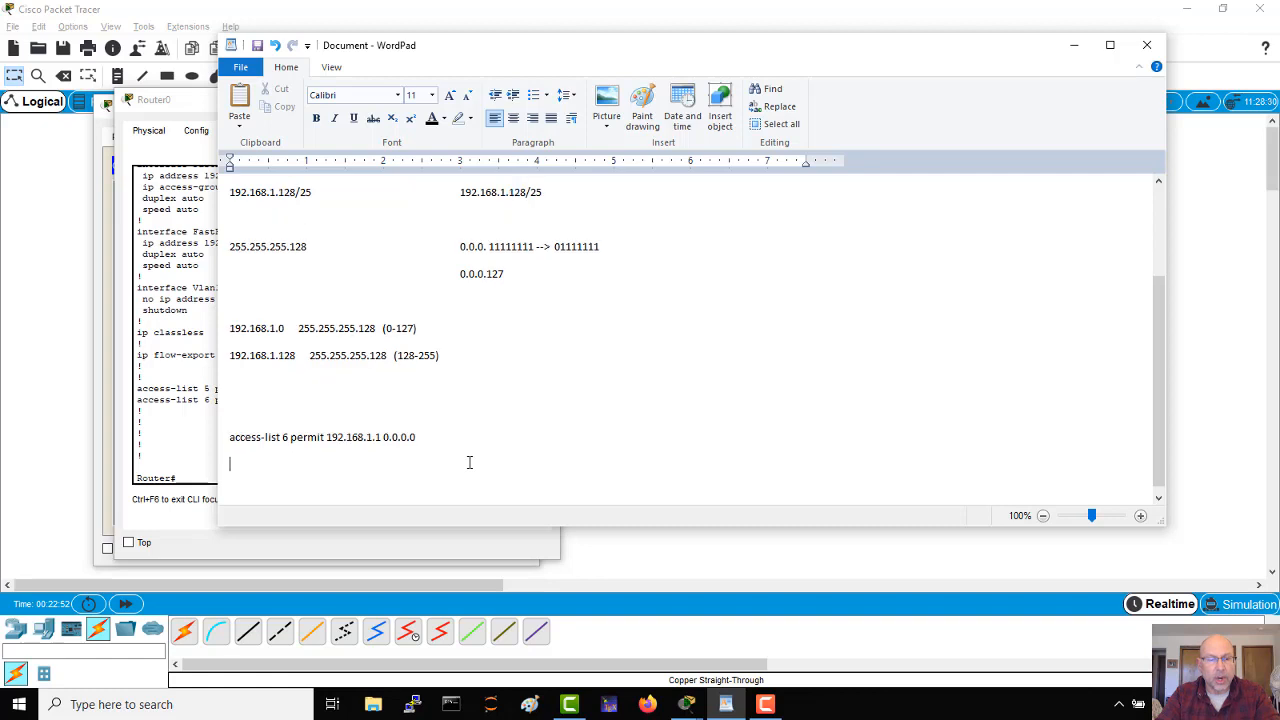
type("access-list ")
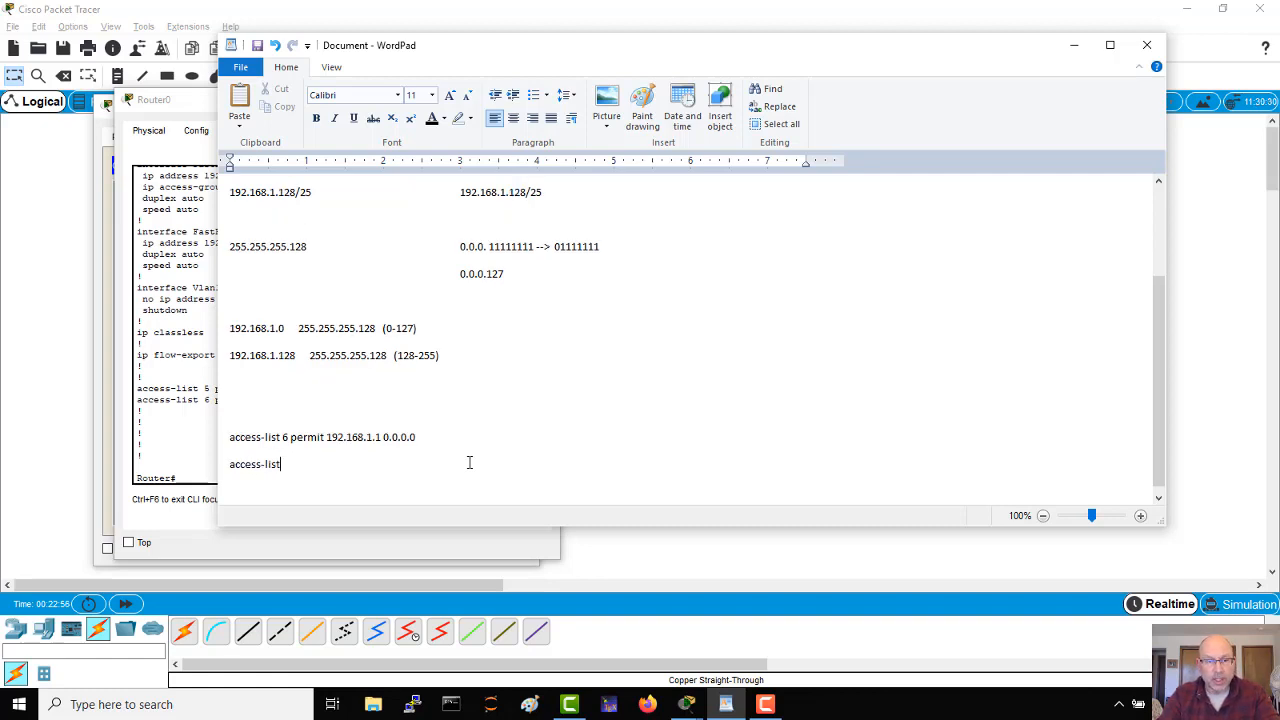
type("6 ")
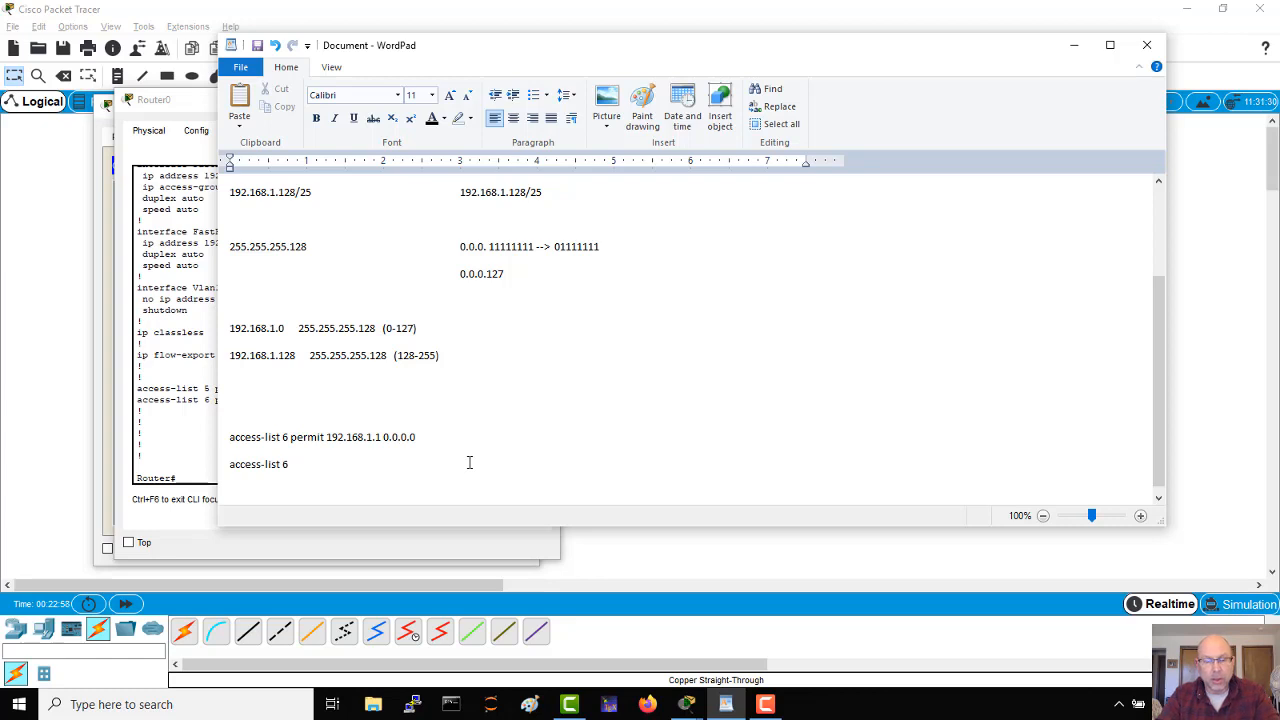
type("deny all")
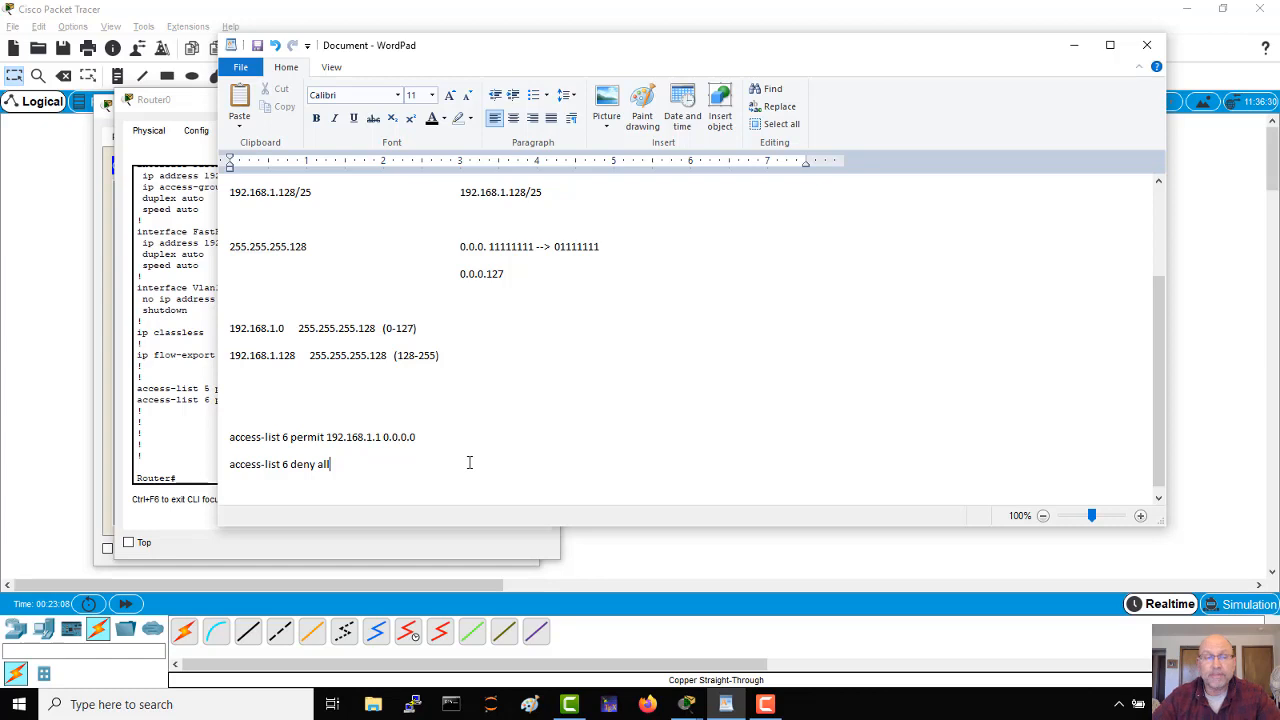
Step: Switch to Router0's CLI, enter global configuration mode and re-enter access-list 6 permit 192.168.1.1 0.0.0.0
left_click(200, 535)
type("conf t")
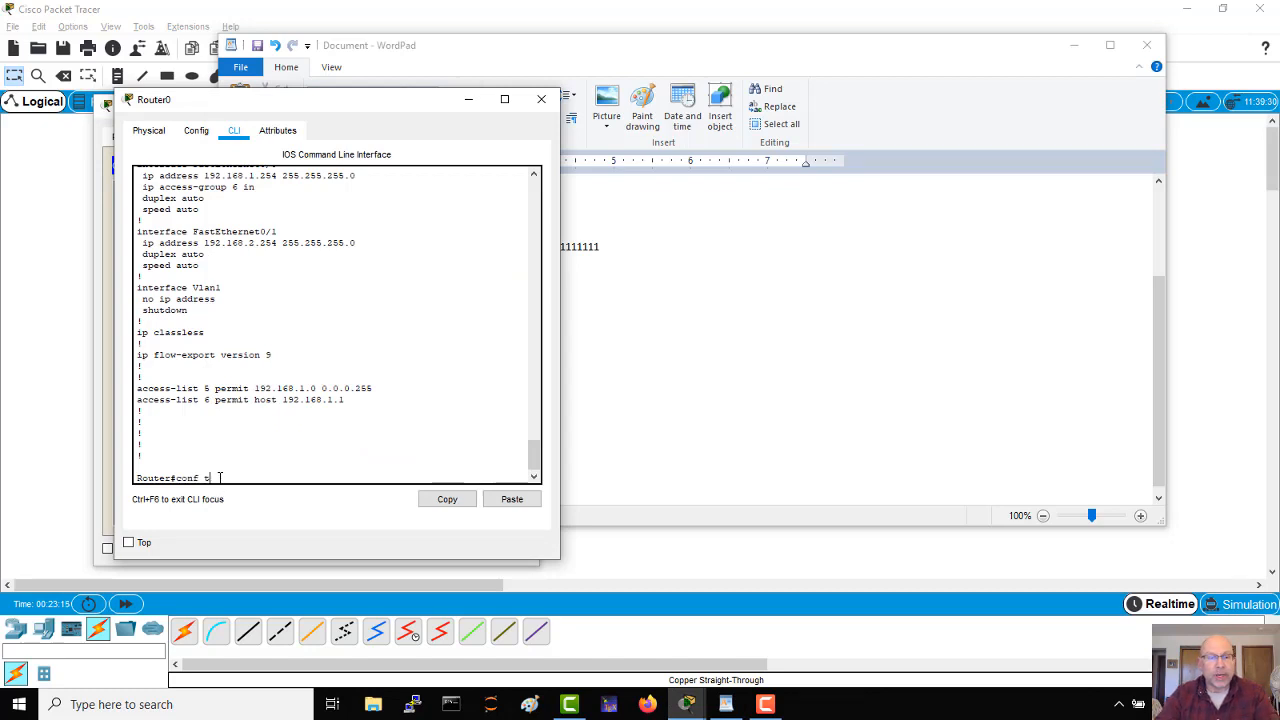
key("Return")
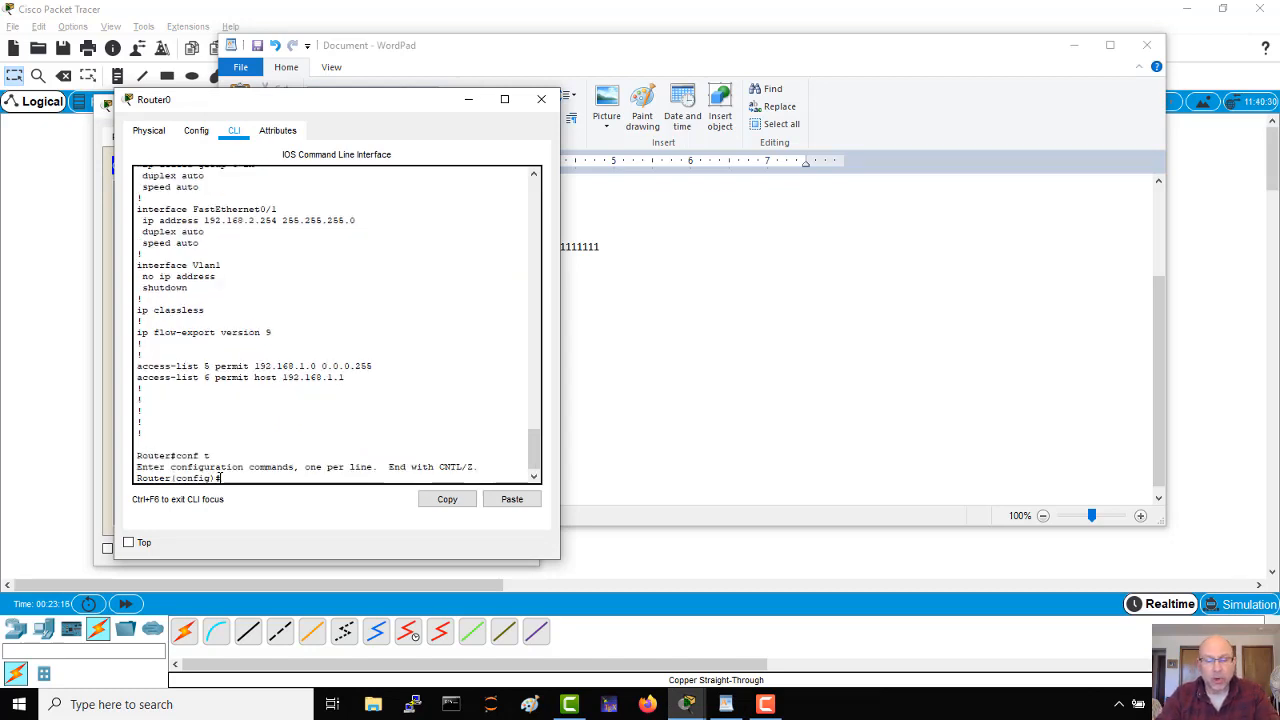
type("acc")
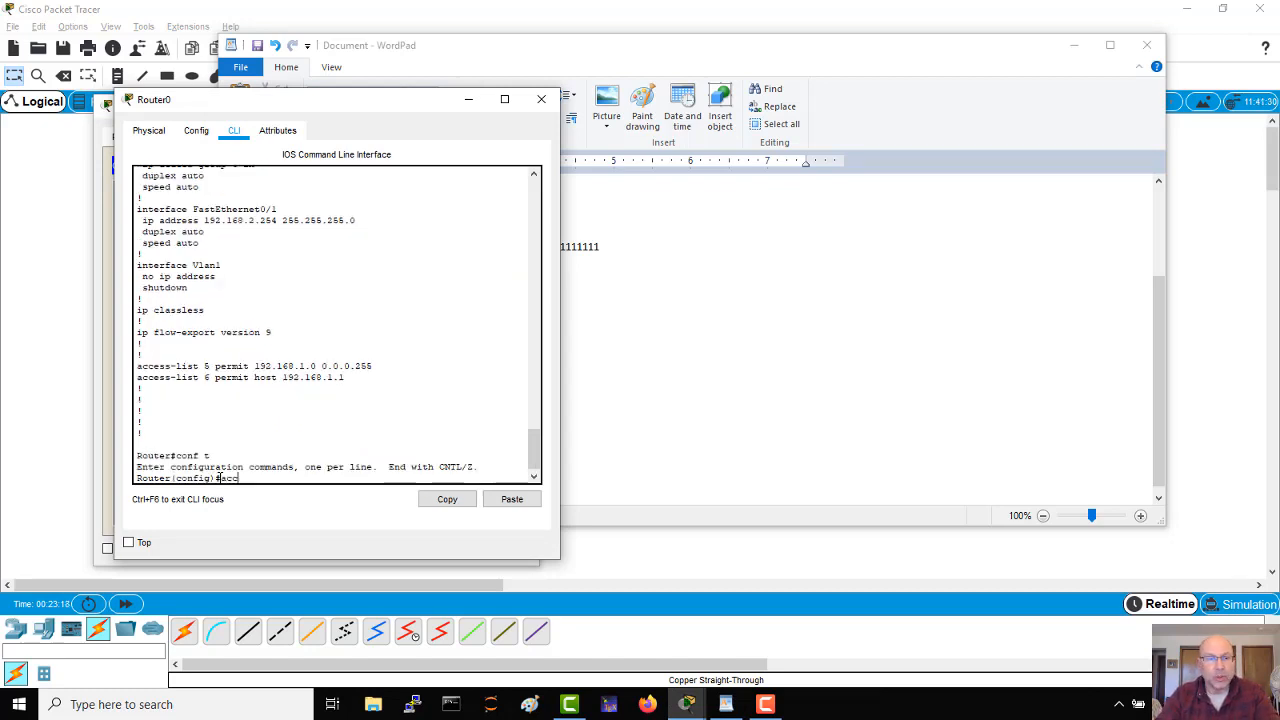
type("ess")
key("Tab")
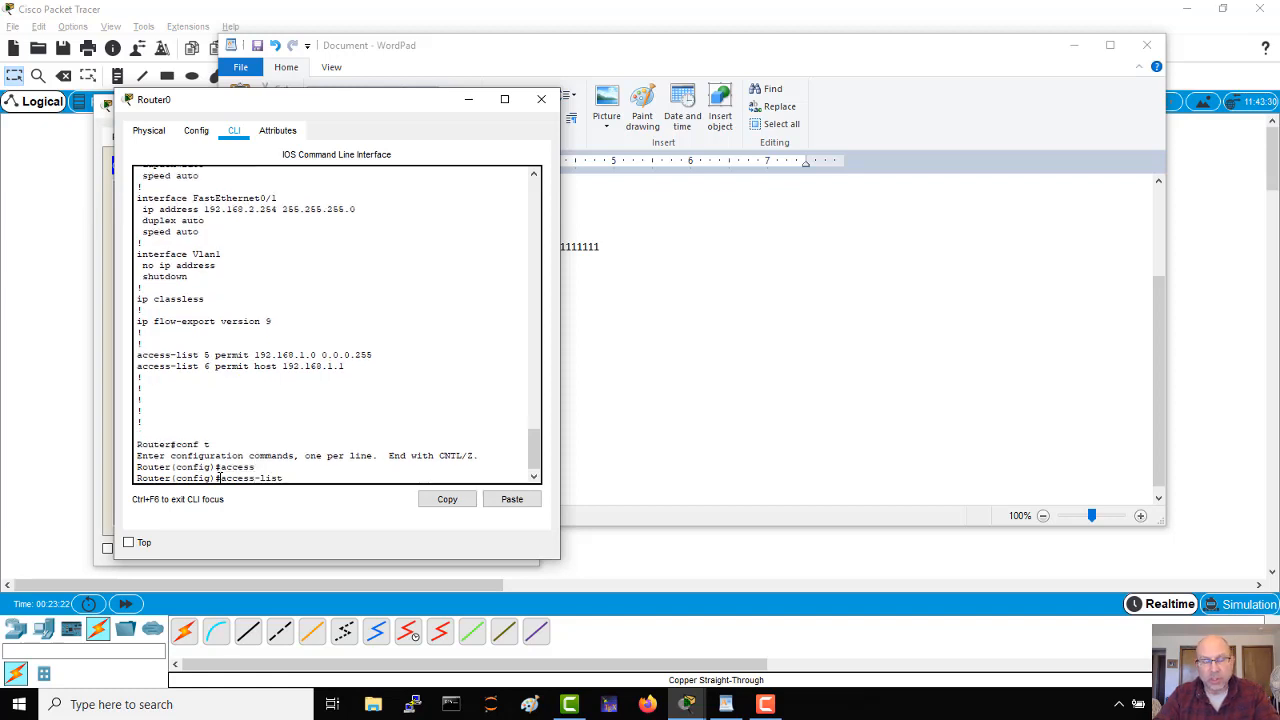
type("6")
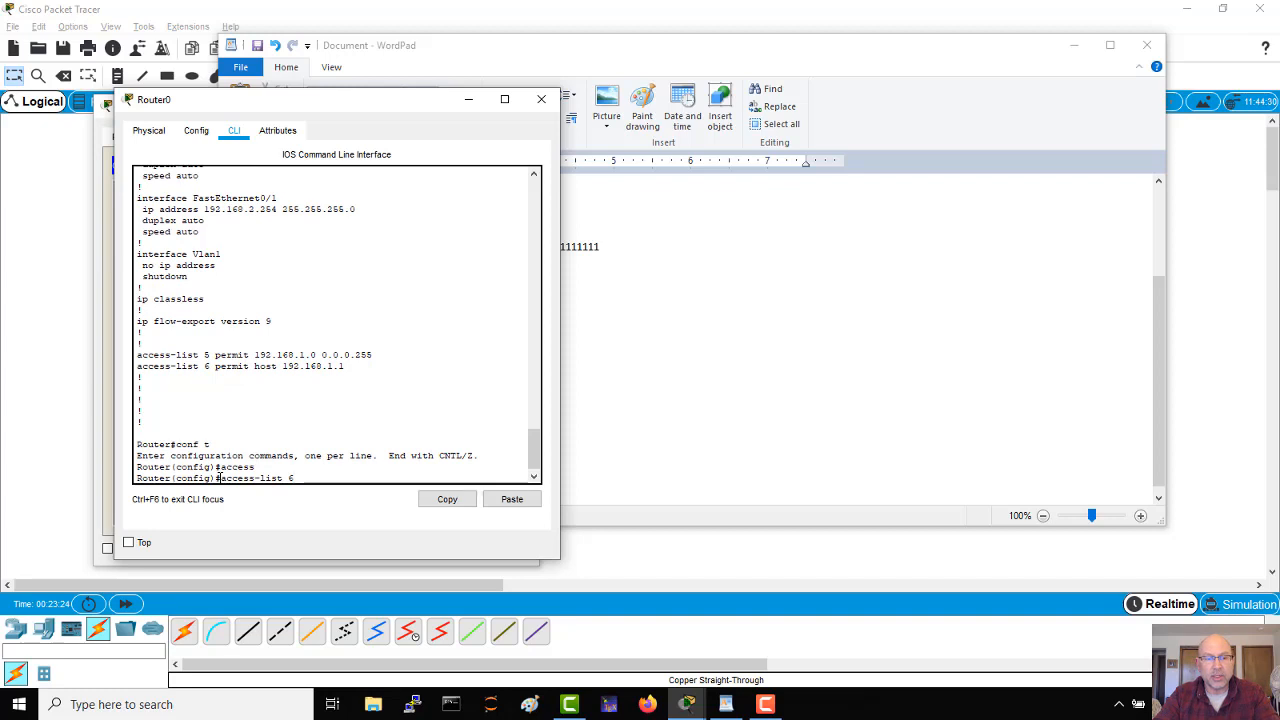
key("Up")
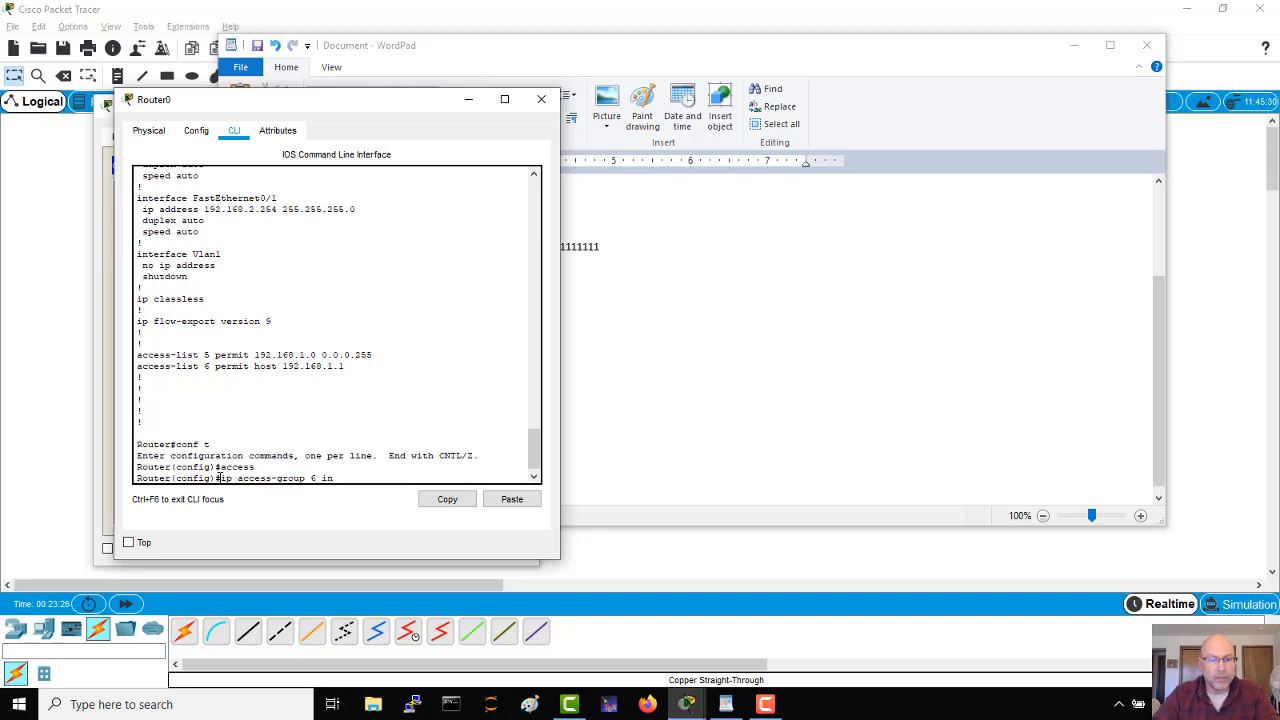
key("Up")
key("Up")
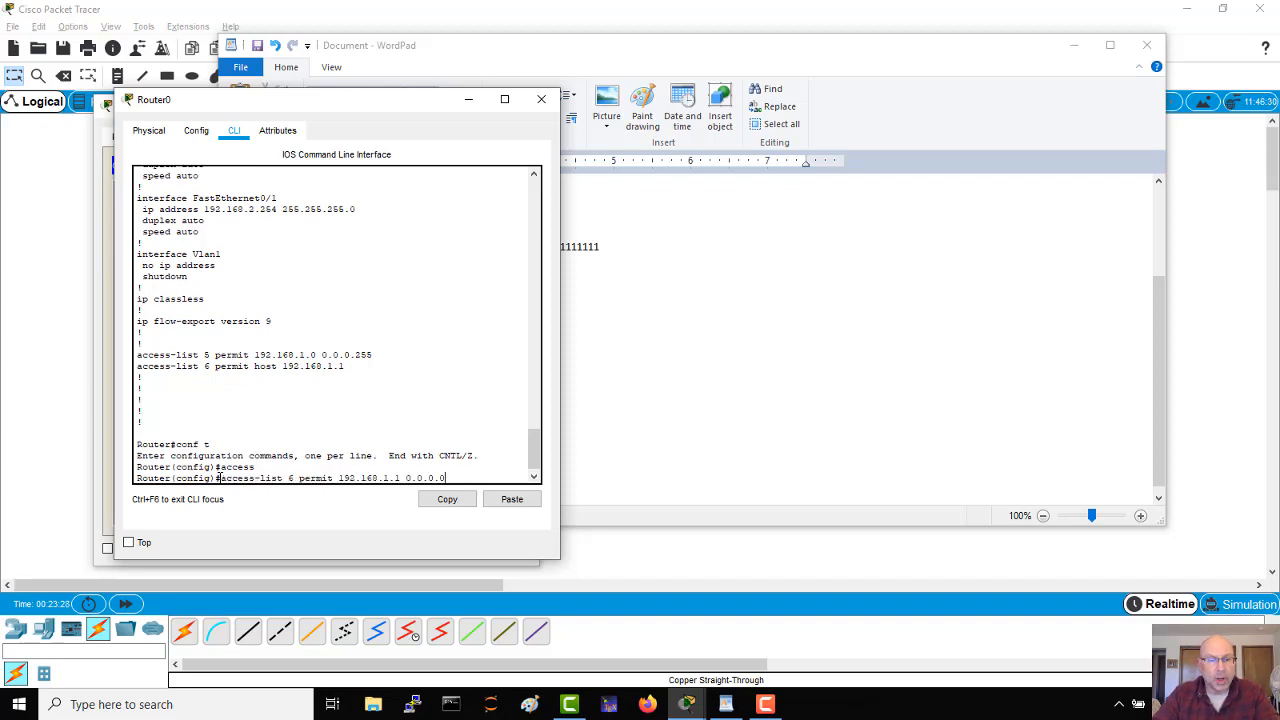
key("Return")
Step: Add a second entry for the other host: access-list 6 permit 192.168.1.2 0.0.0.0
key("Up")
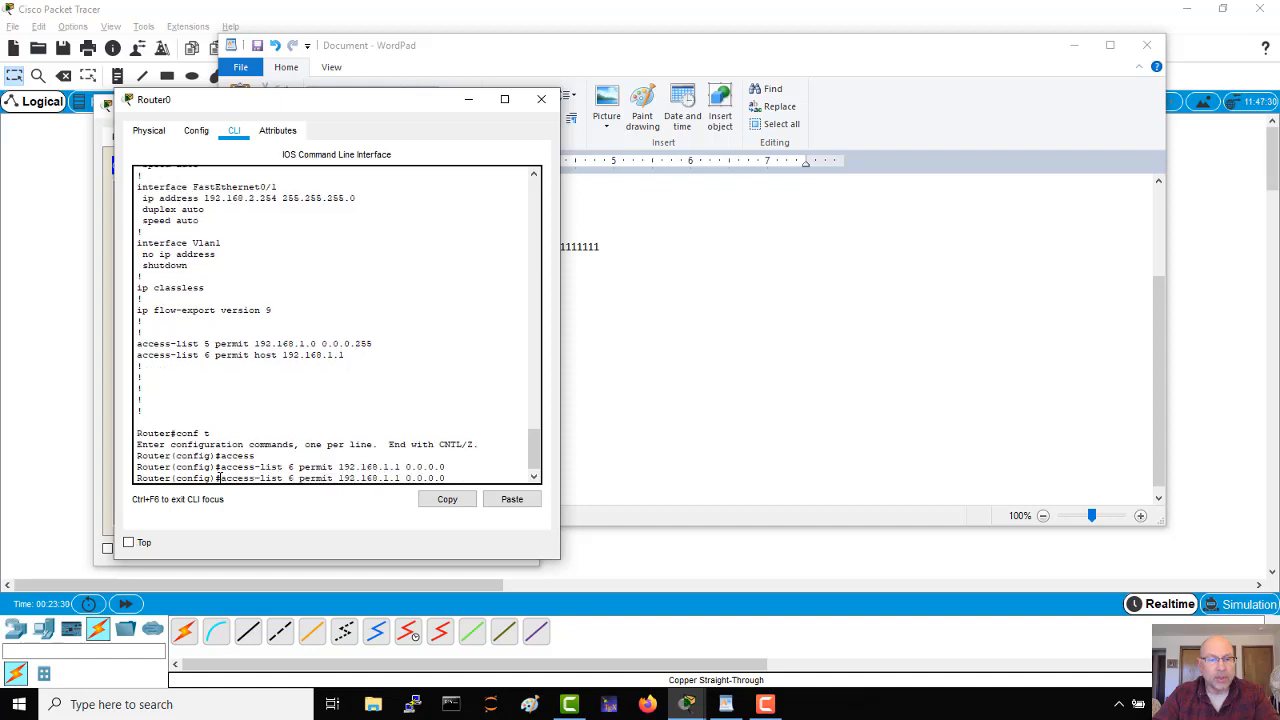
key("Left")
key("Left")
key("Left")
key("Left")
key("Left")
key("Left")
key("Left")
key("Left")
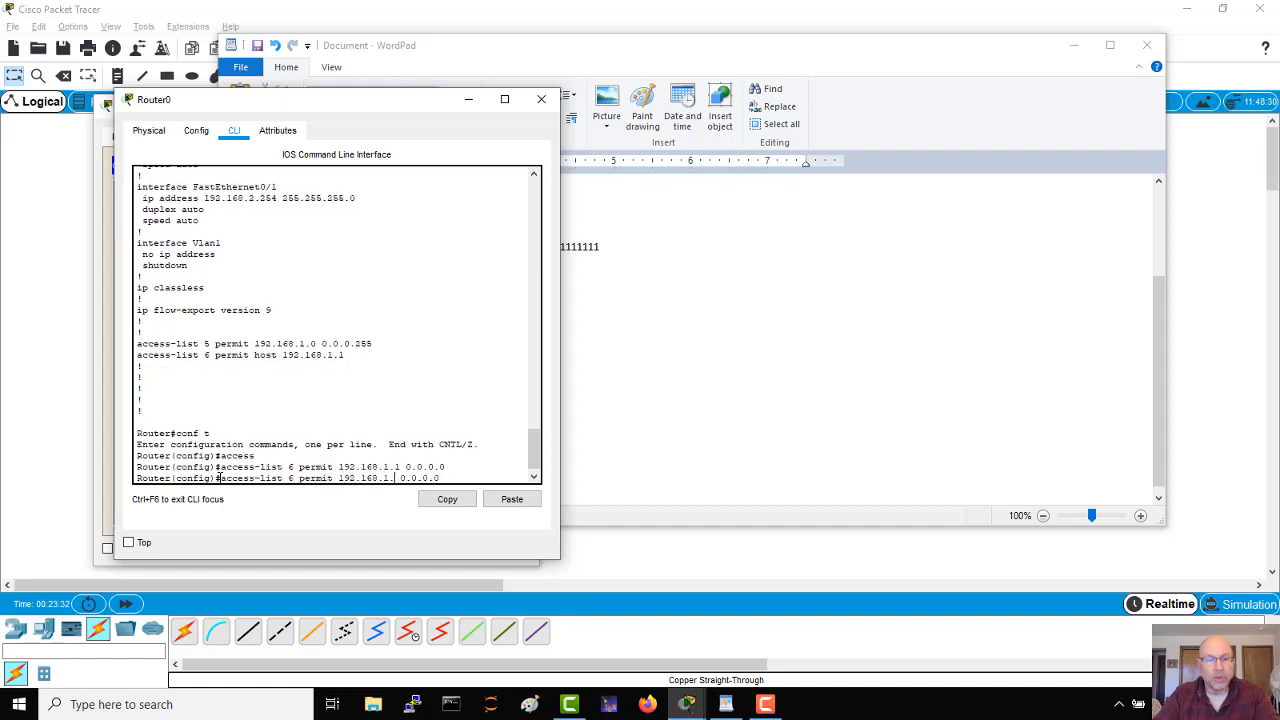
key("BackSpace")
type("2")
key("Return")
key("Return")
key("Return")
key("Return")
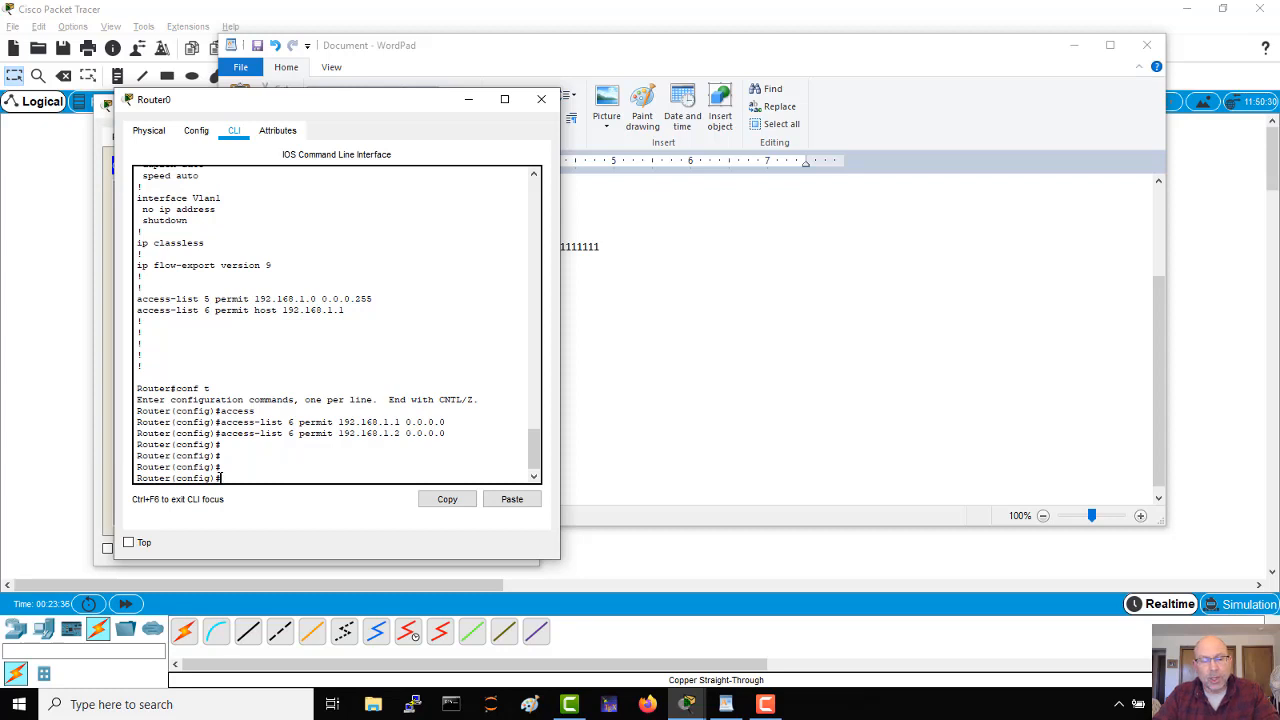
Step: Leave configuration mode and check the access-list 6 entries and FastEthernet0/0's access group with sh run
key("ctrl+z")
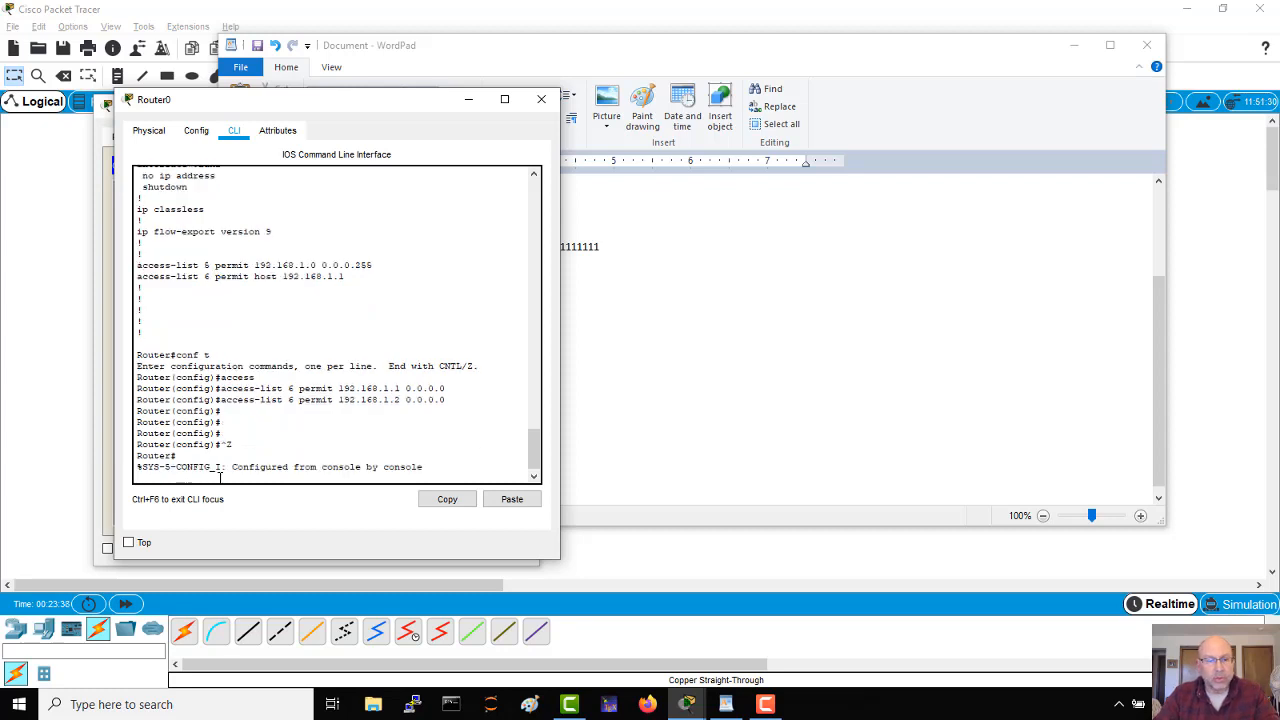
key("Return")
key("Return")
type("run")
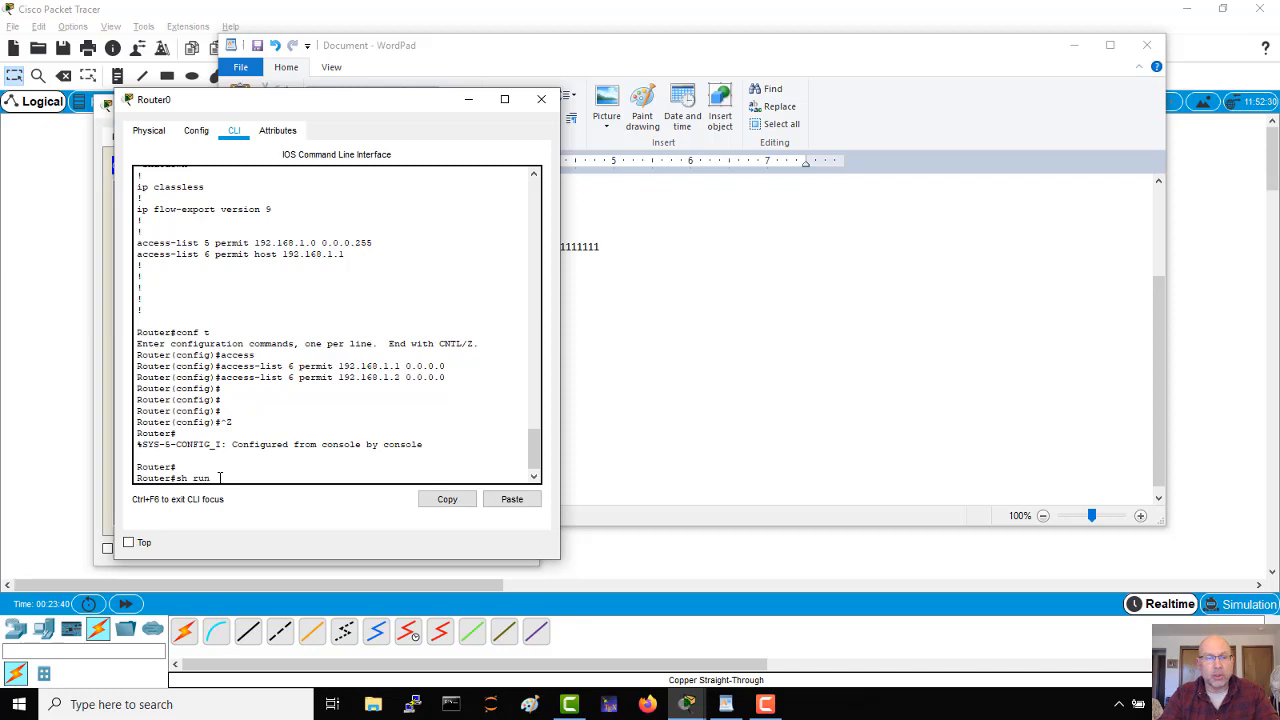
key("Return")
key("space")
key("space")
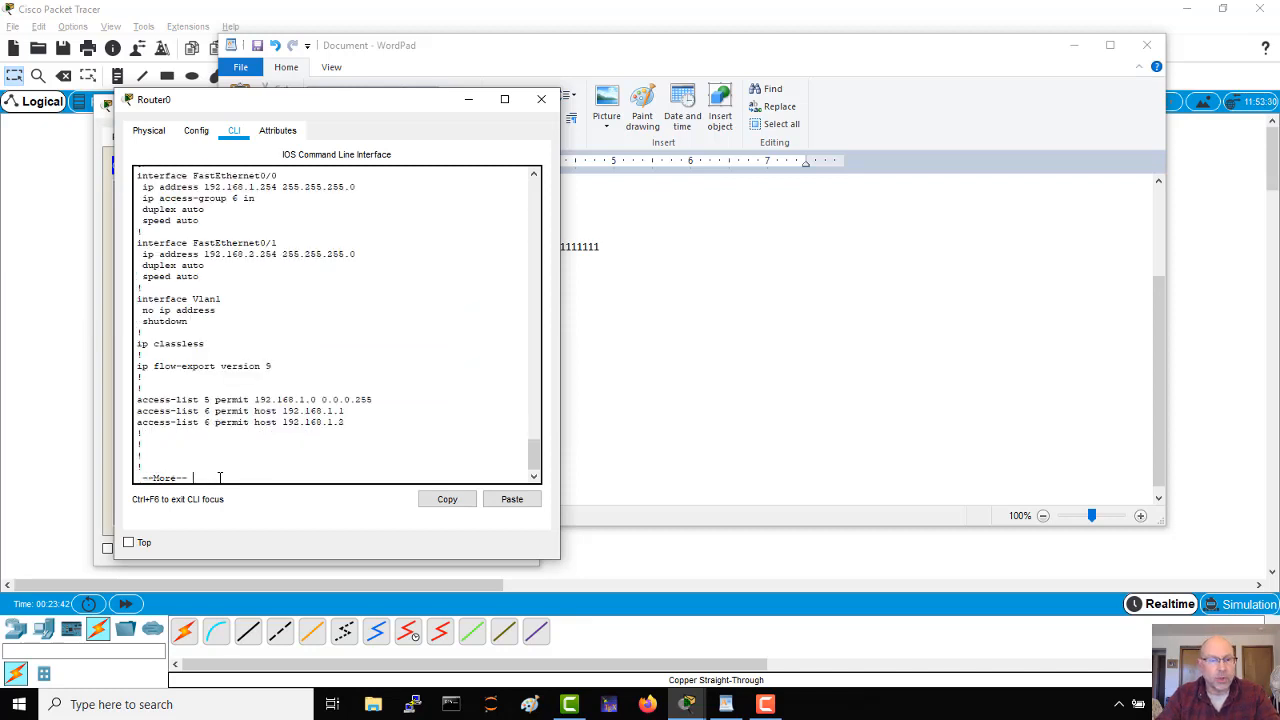
left_click_drag(347, 421, 118, 410)
left_click(269, 202)
left_click_drag(269, 202, 204, 198)
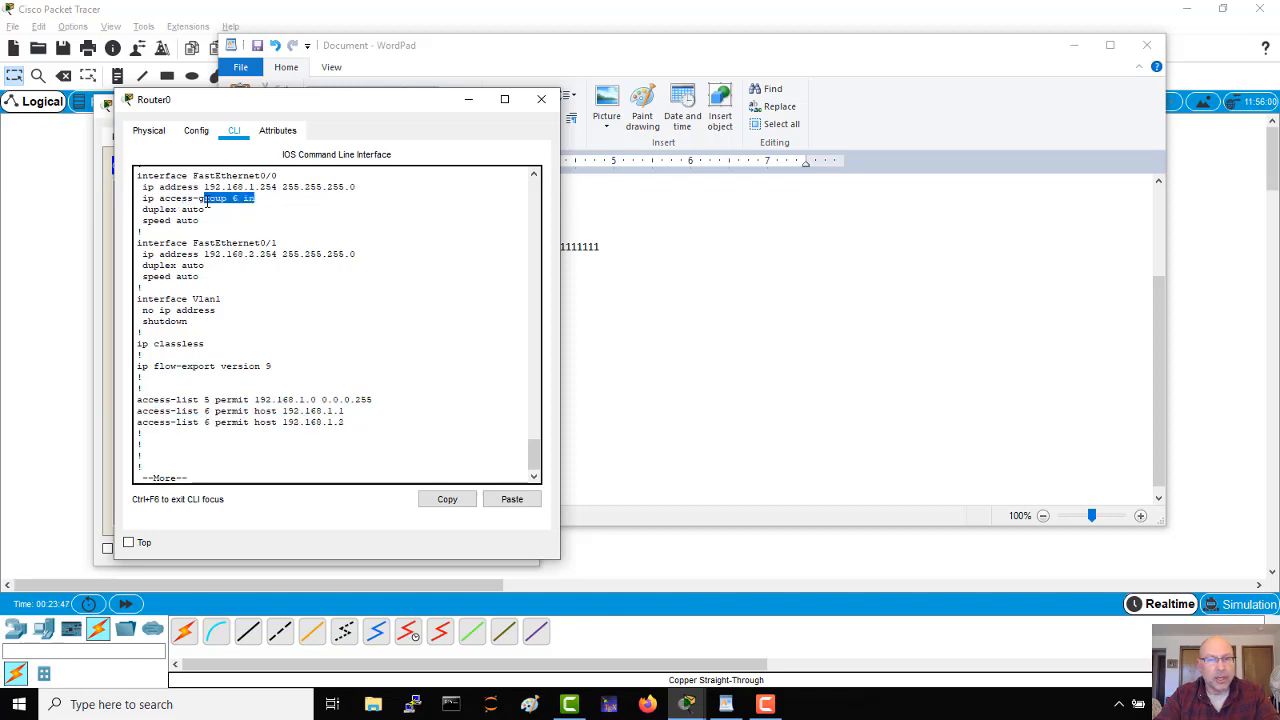
Step: Return to PC1's command prompt and check its address settings with ipconfig
left_click(1178, 384)
left_click(690, 405)
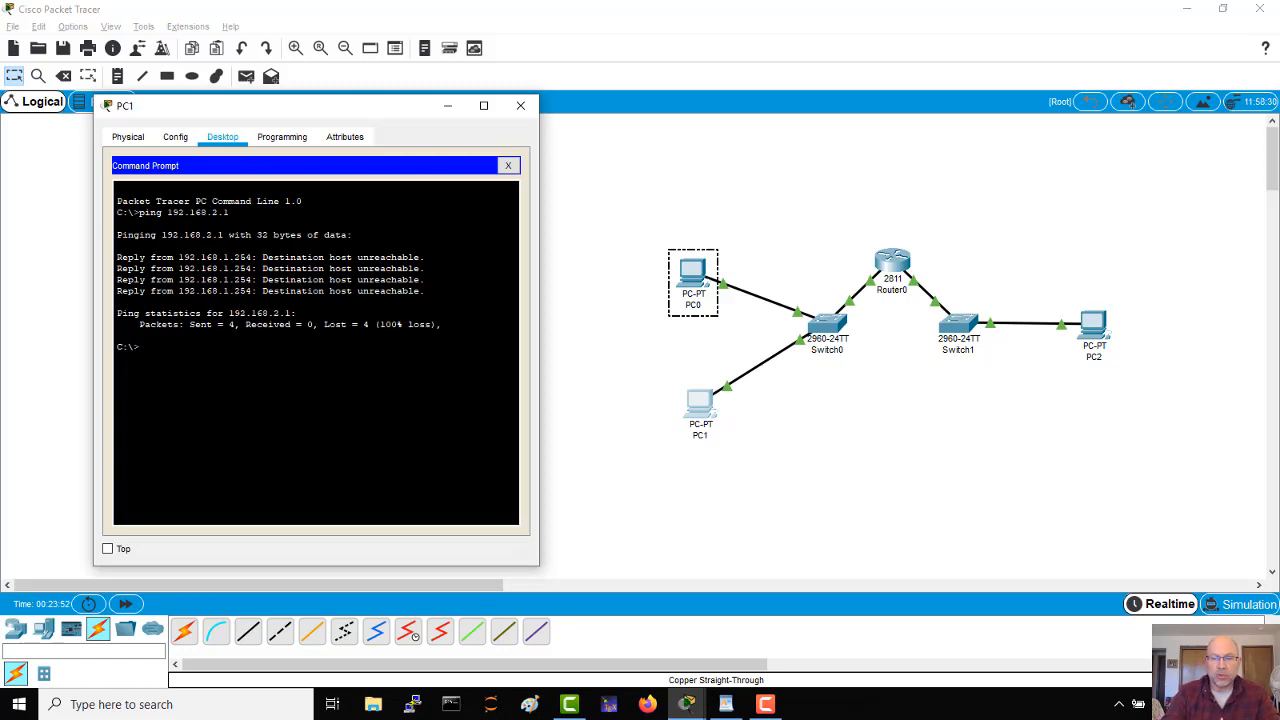
type("ip")
key("BackSpace")
type("cofn")
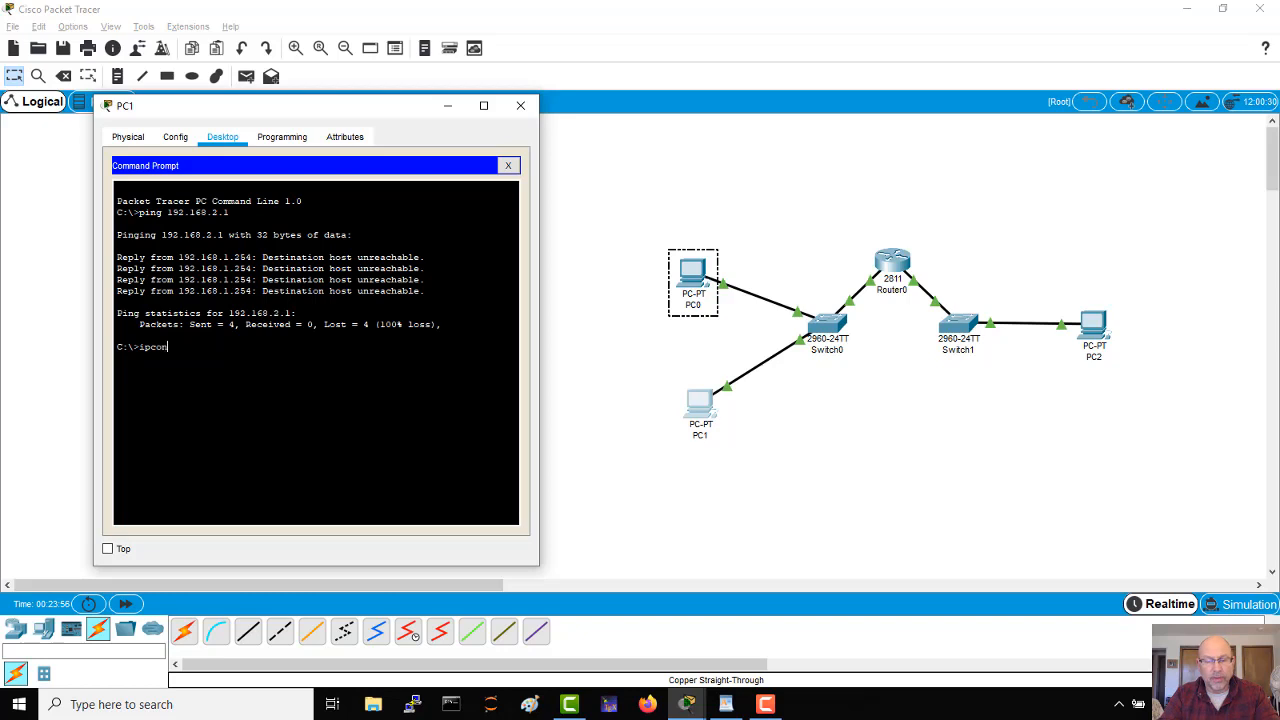
key("Return")
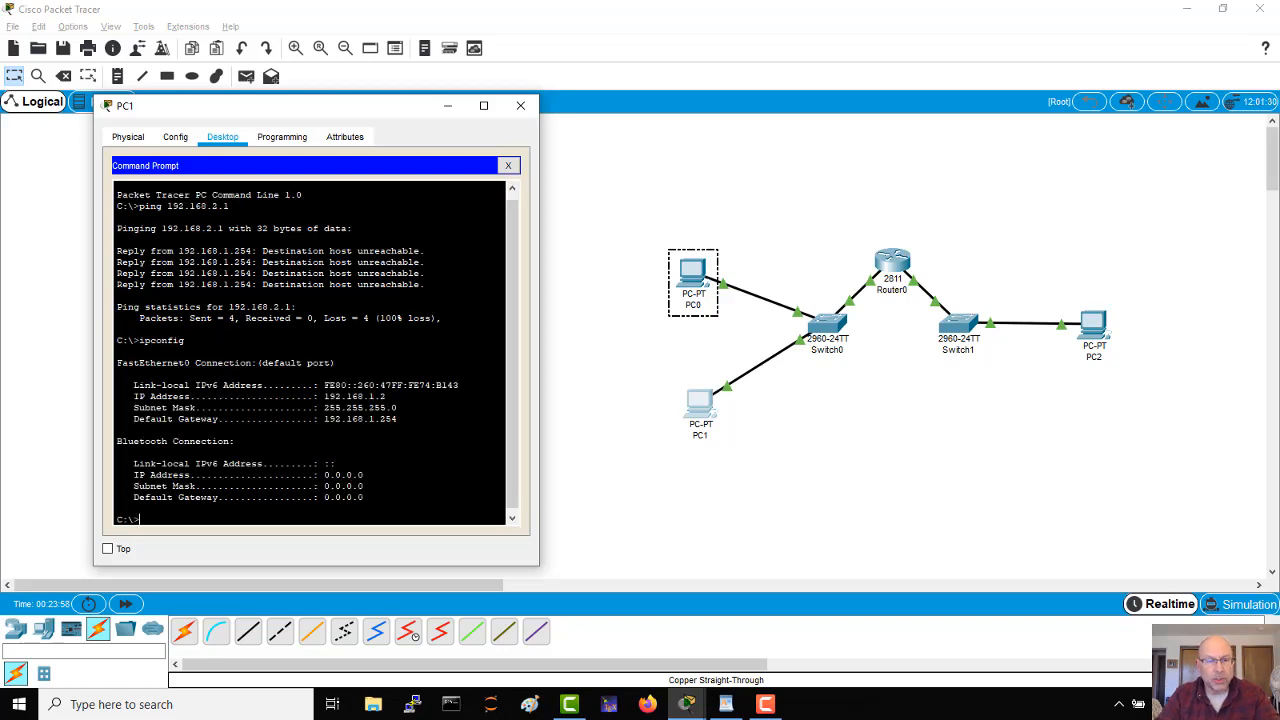
Step: Ping 192.168.2.1 again from PC1 to test the added access-list entry
key("Up")
key("Up")
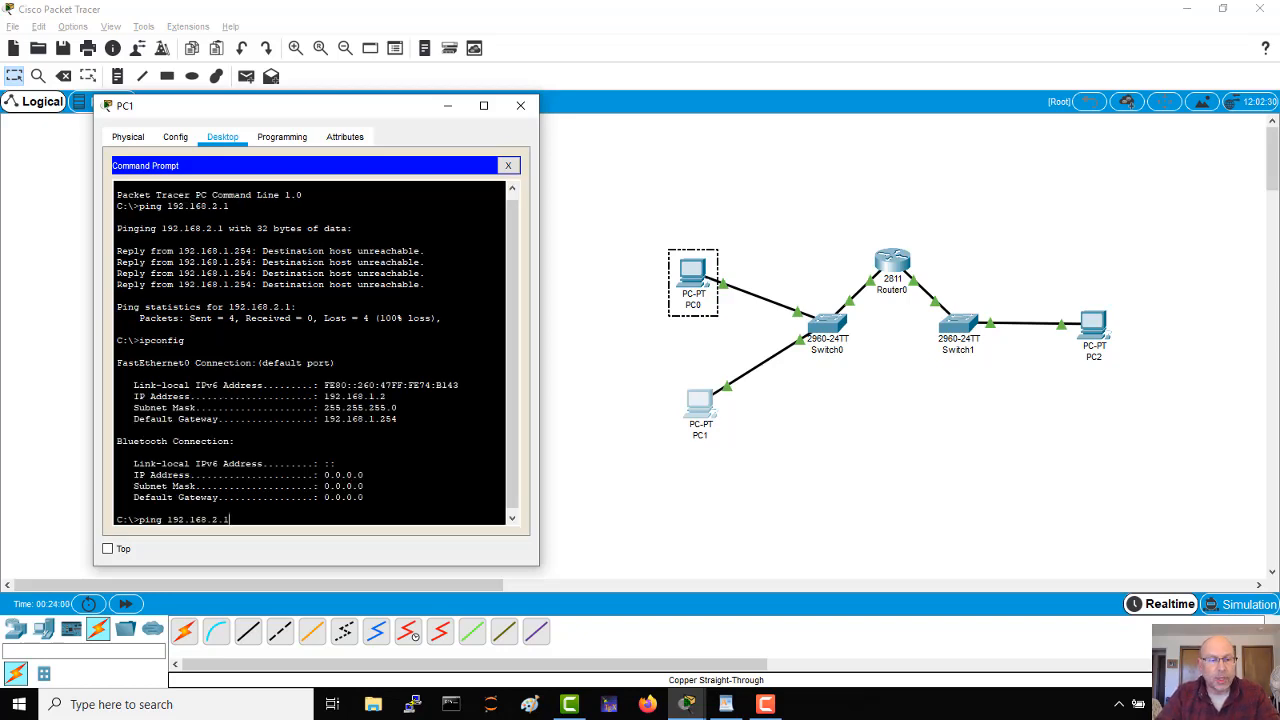
key("Return")
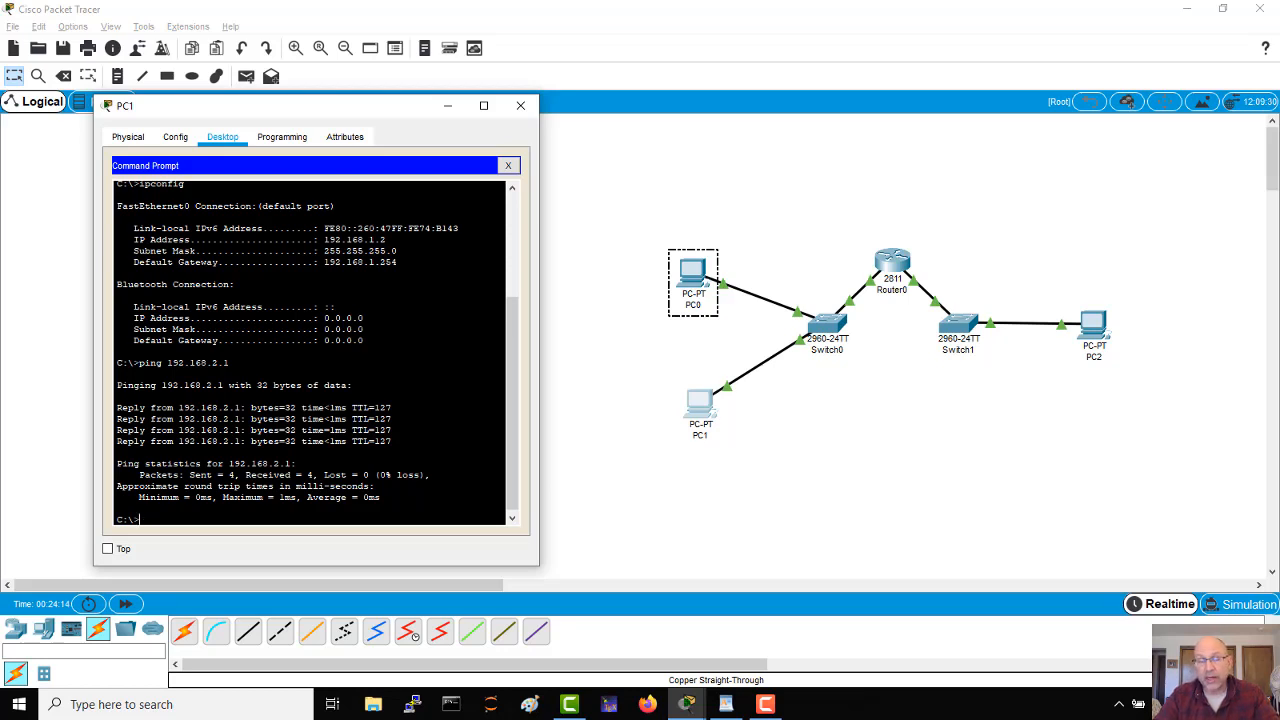
Step: Reopen Router0's CLI, finish the configuration listing and enter interface configuration mode for f0/0
left_click(600, 459)
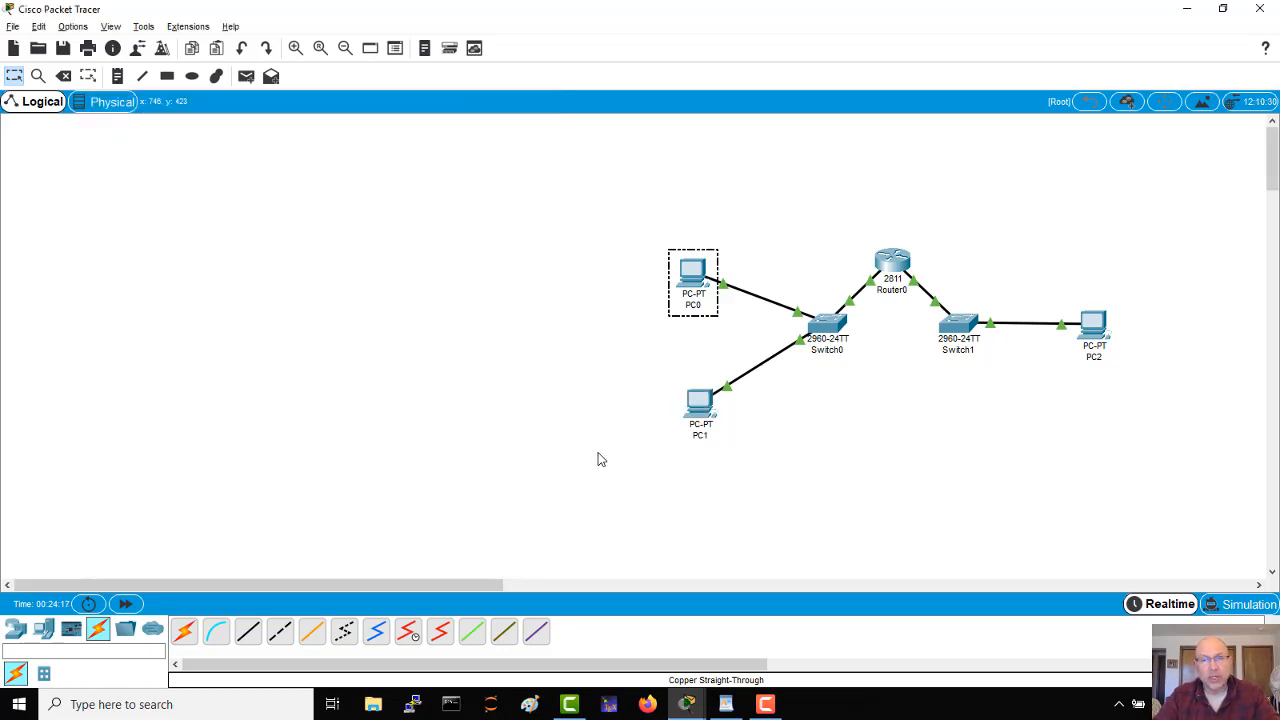
left_click(893, 270)
left_click(306, 457)
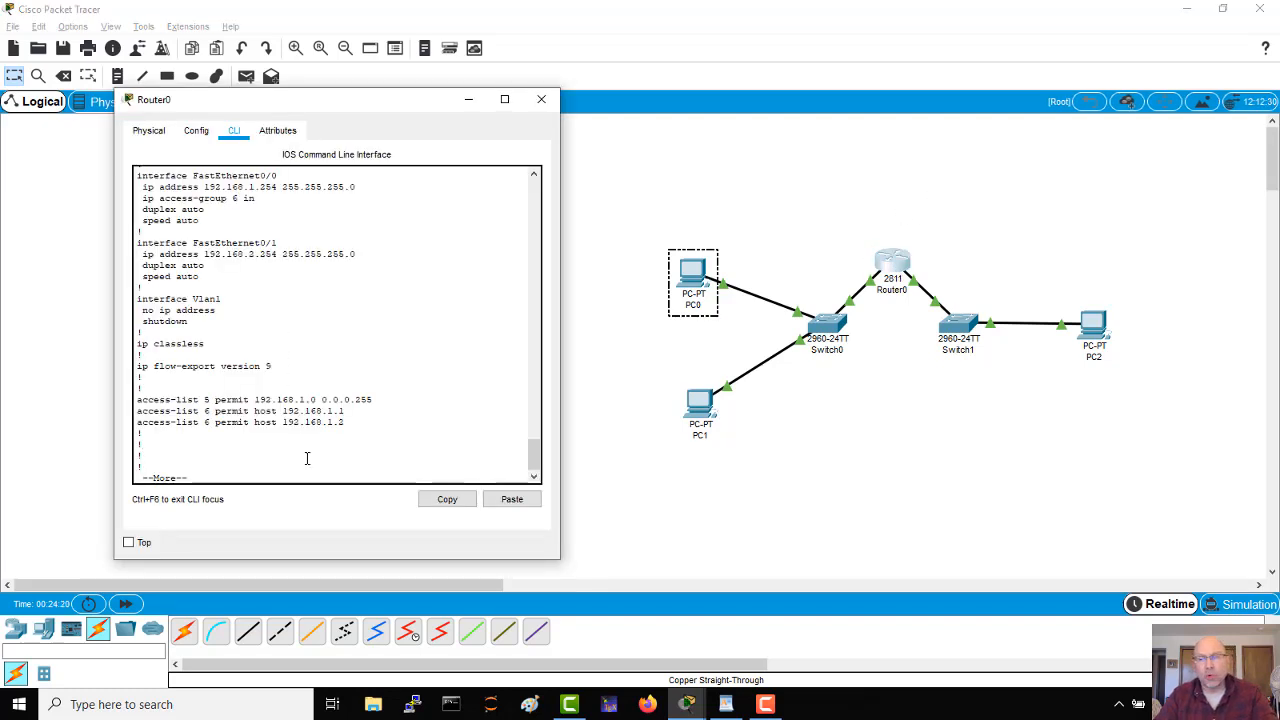
key("Return")
key("Return")
key("Return")
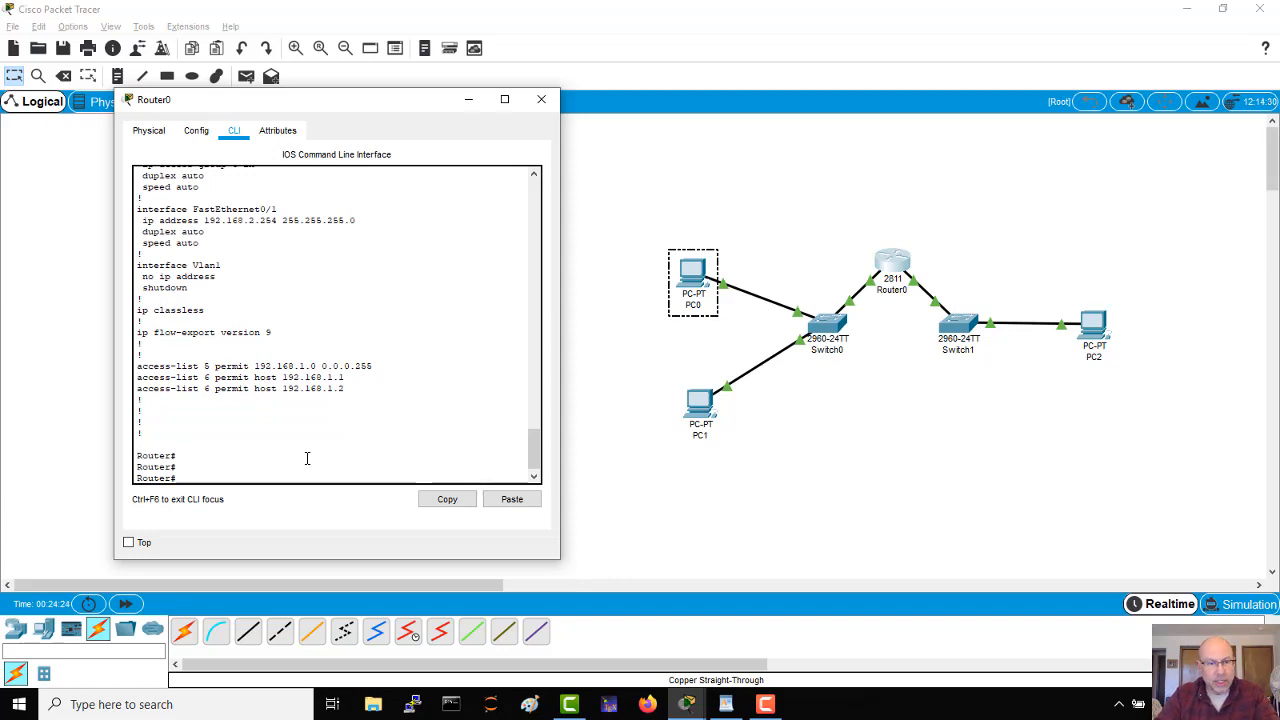
type("conf t")
key("Return")
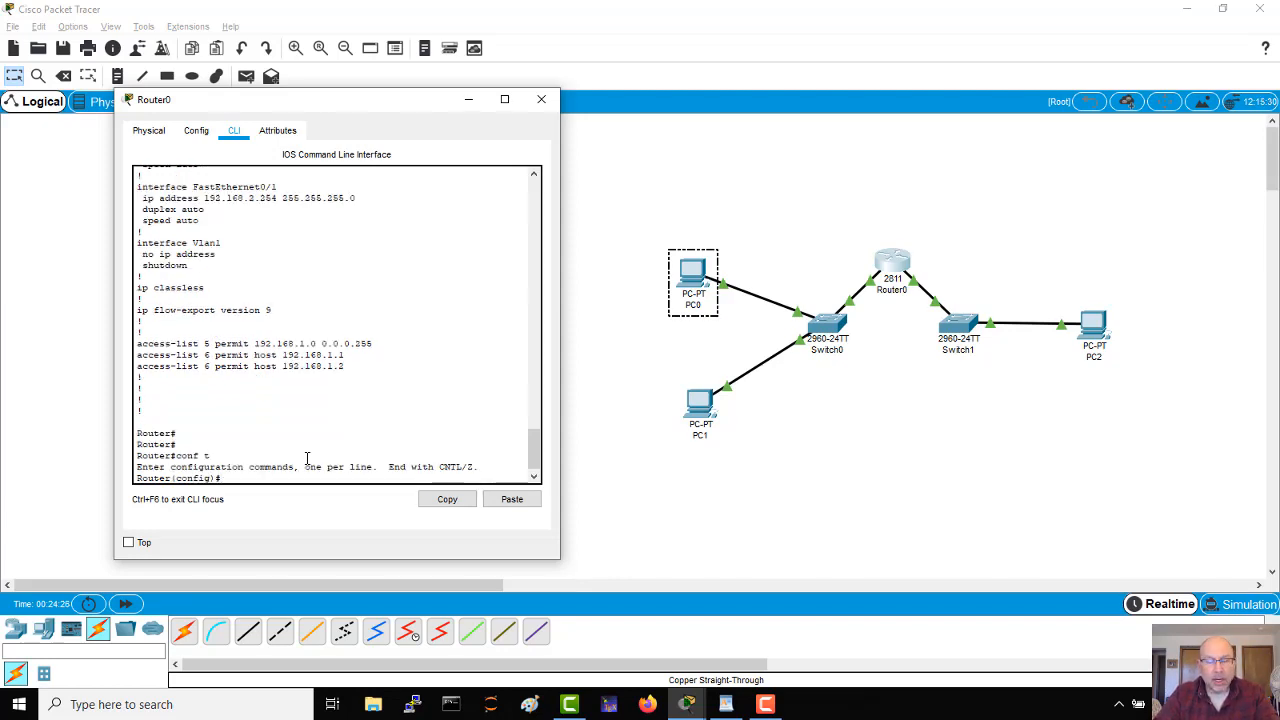
key("Up")
key("Up")
key("Up")
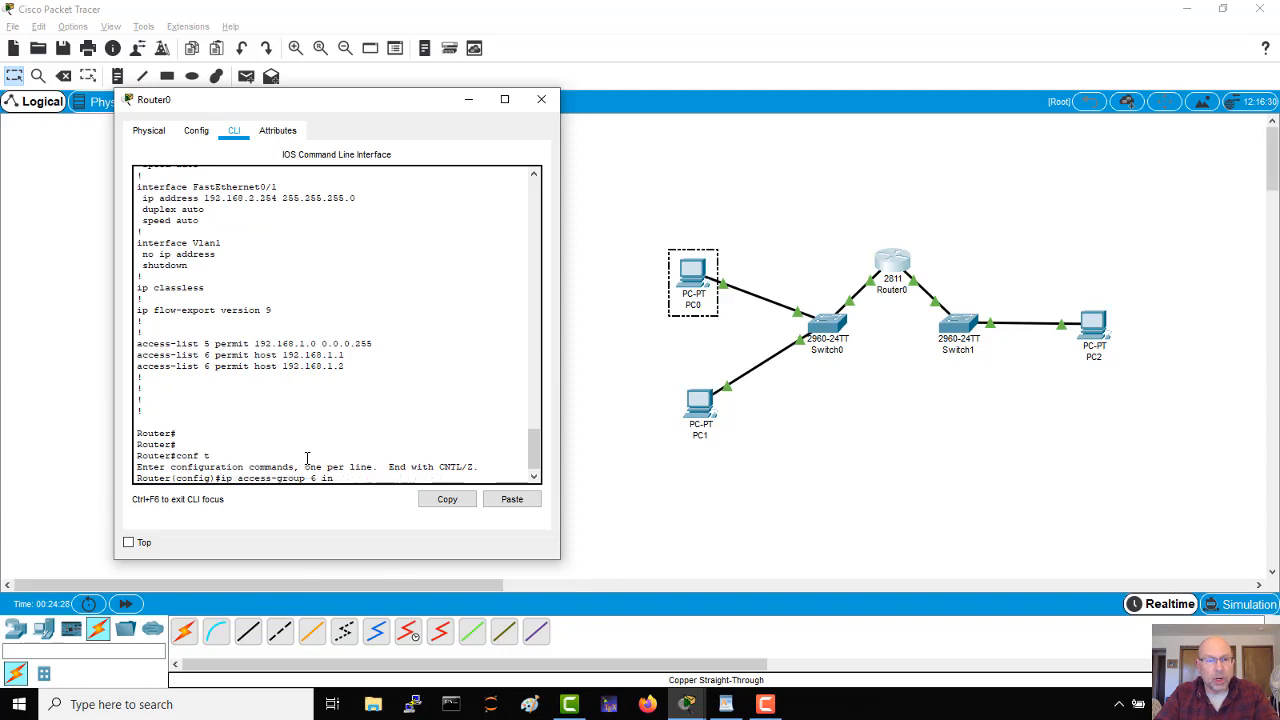
key("Return")
Step: Remove the inbound access list from f0/0 with no ip access-group 6 in
key("Up")
key("Up")
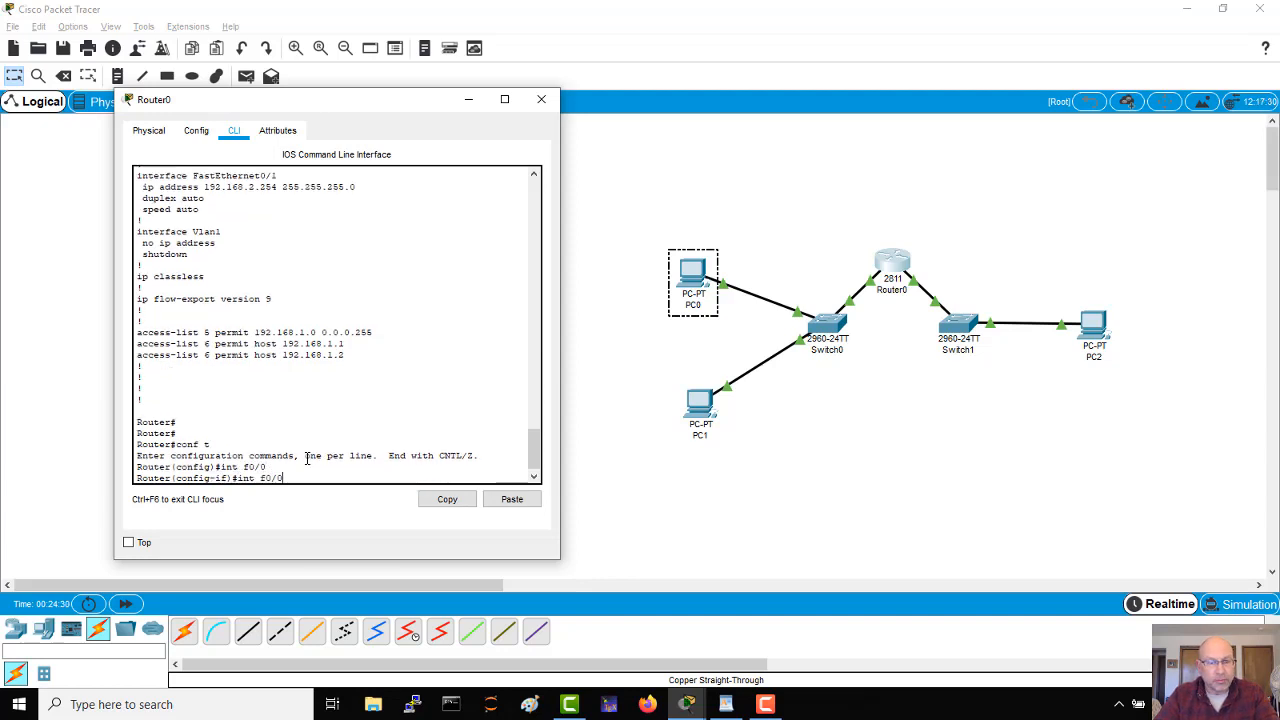
key("Up")
key("Up")
key("Down")
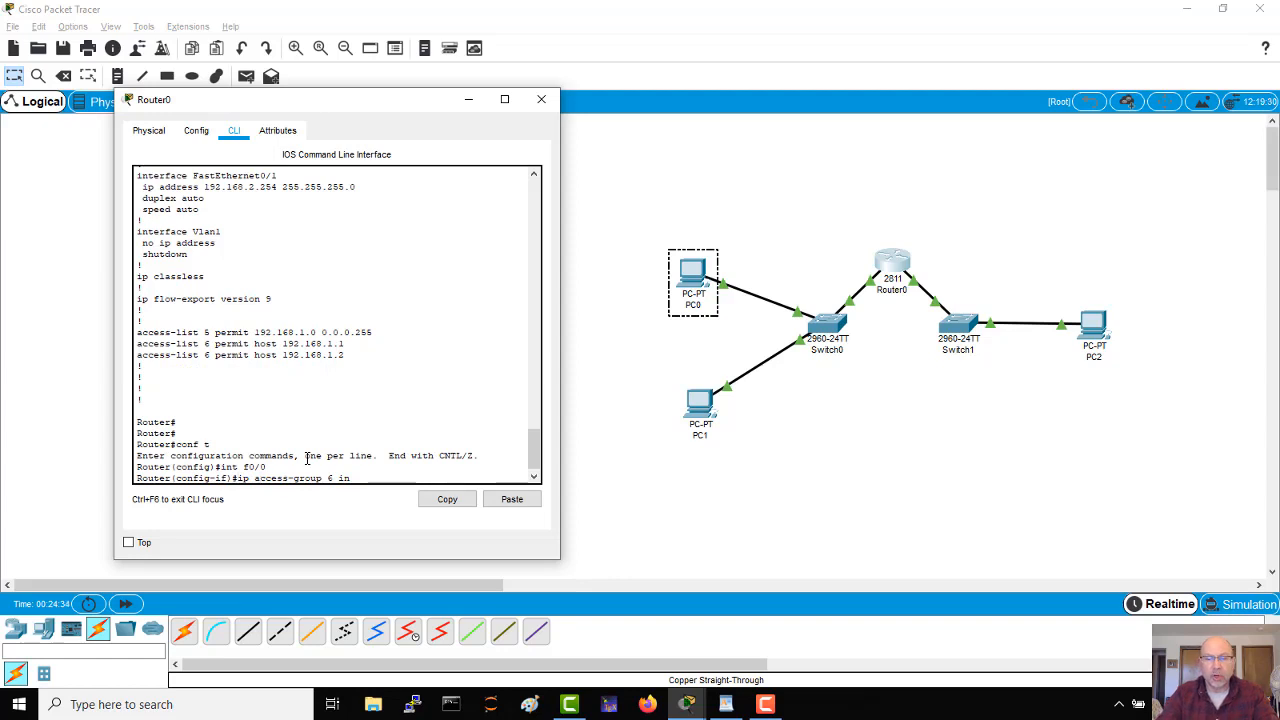
type("no")
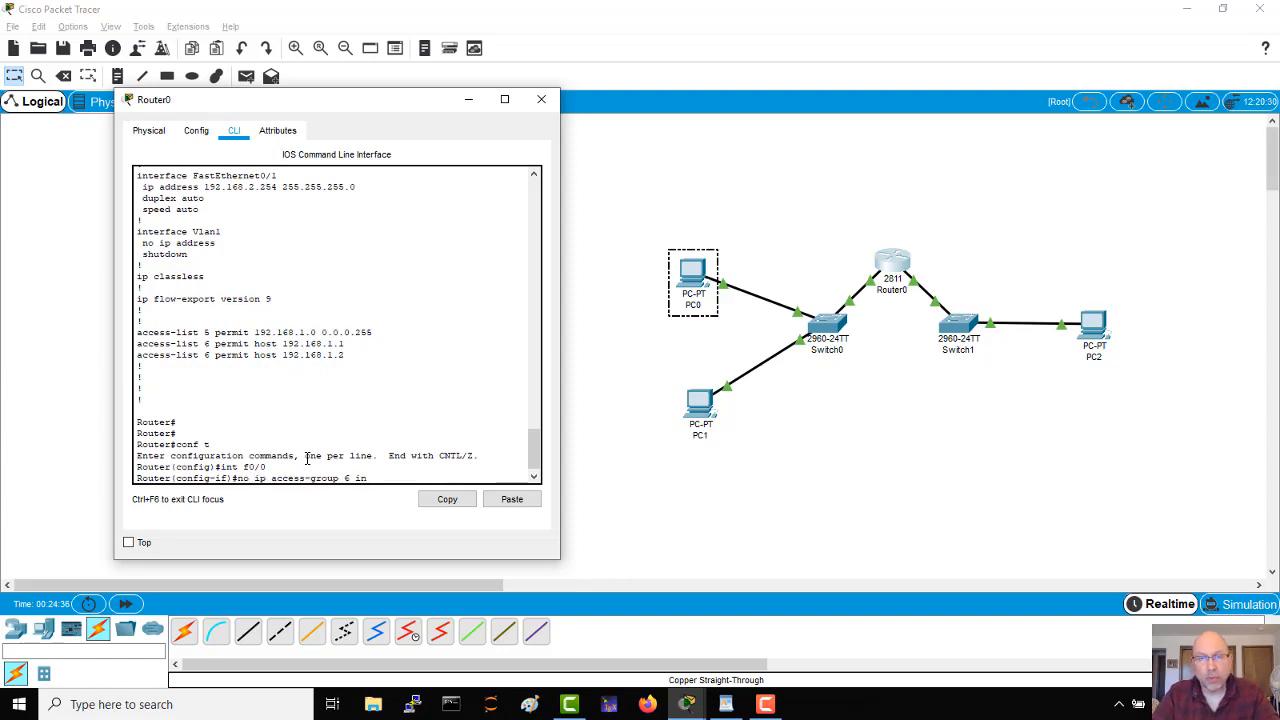
key("Return")
Step: Apply access list 6 to outbound traffic on f0/0 with ip access-group 6 out
key("Up")
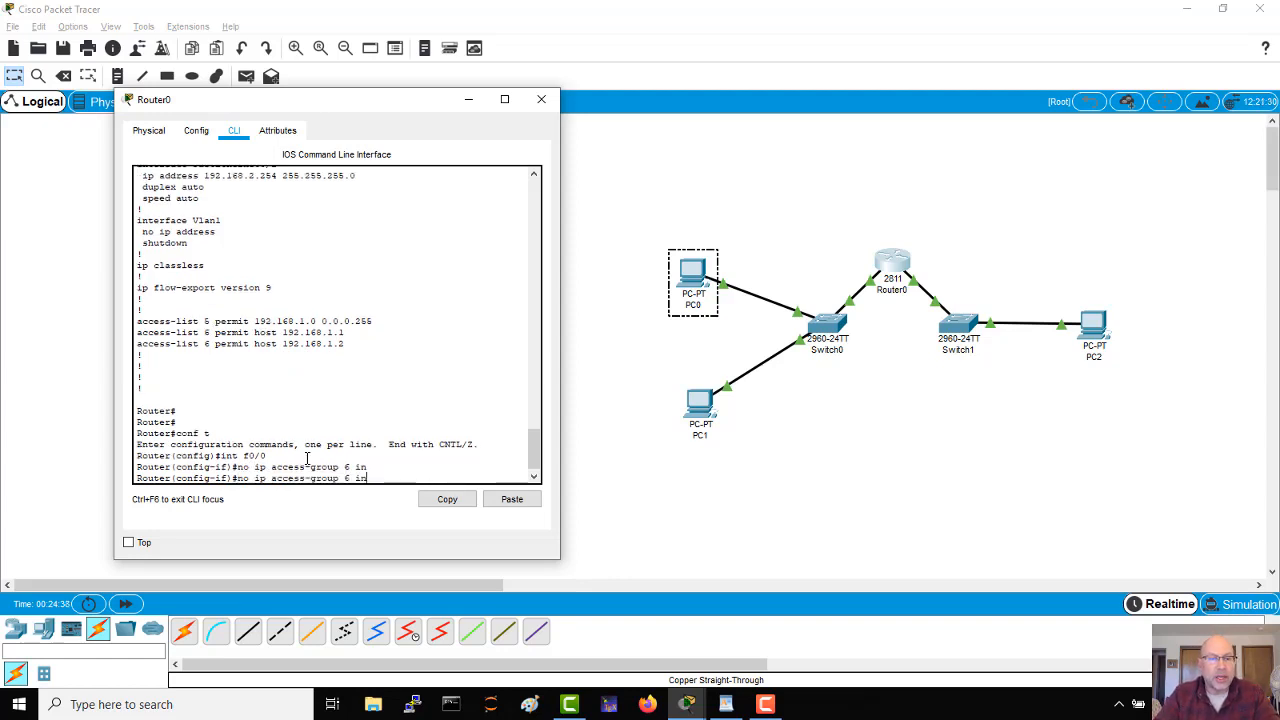
key("Left")
key("Left")
key("Left")
key("BackSpace")
key("BackSpace")
key("BackSpace")
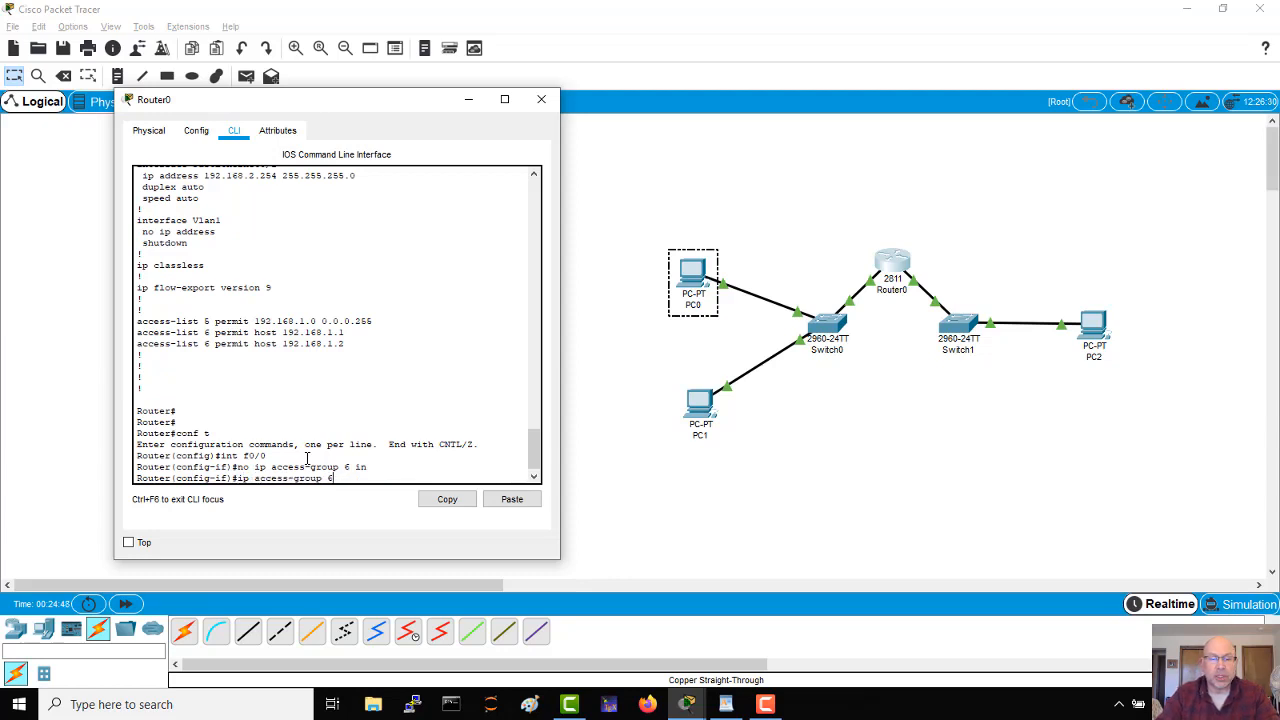
type("out")
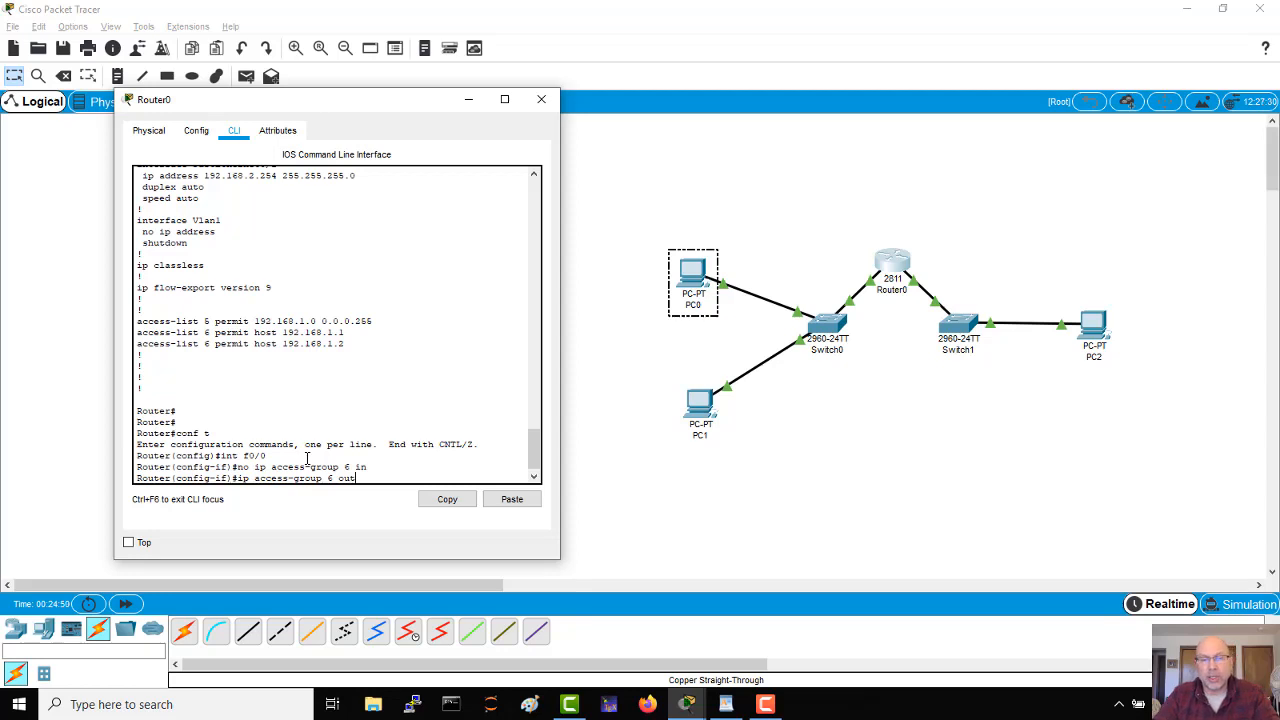
key("Return")
Step: Exit configuration mode and page through Router0's running configuration with sh run to check the access group on FastEthernet0/0
key("Return")
key("Return")
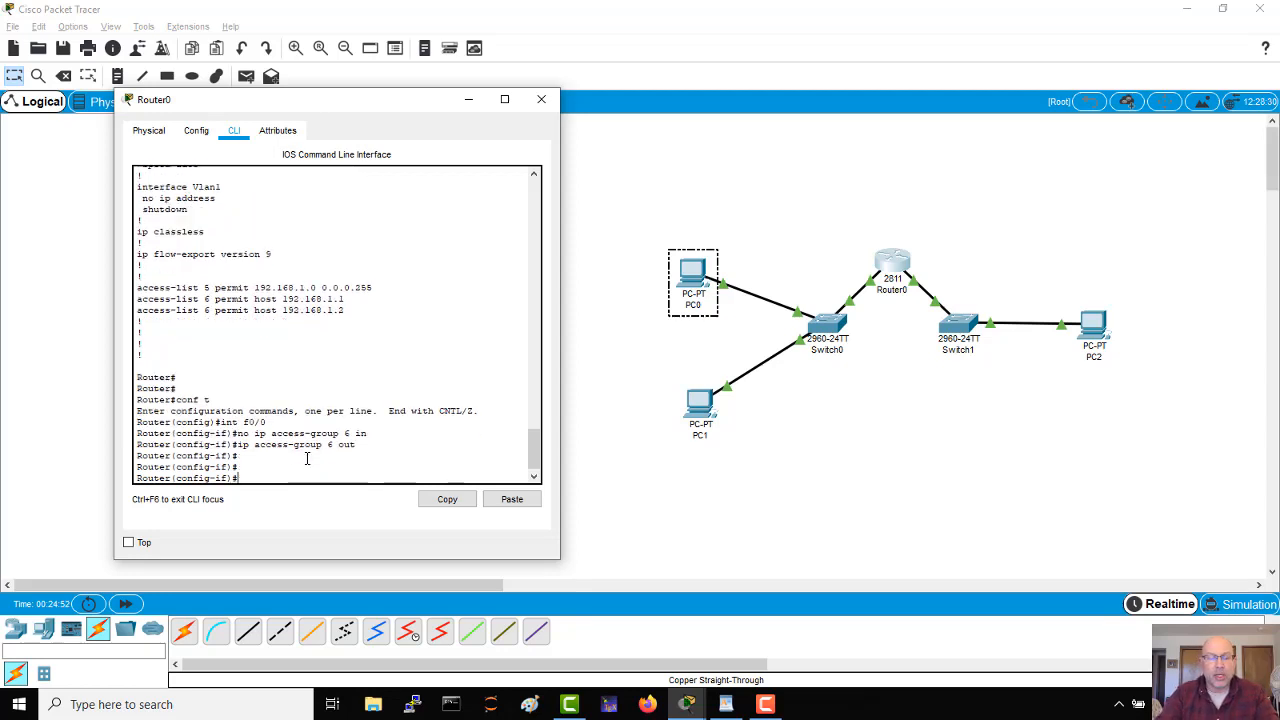
key("ctrl+z")
type("s")
key("Return")
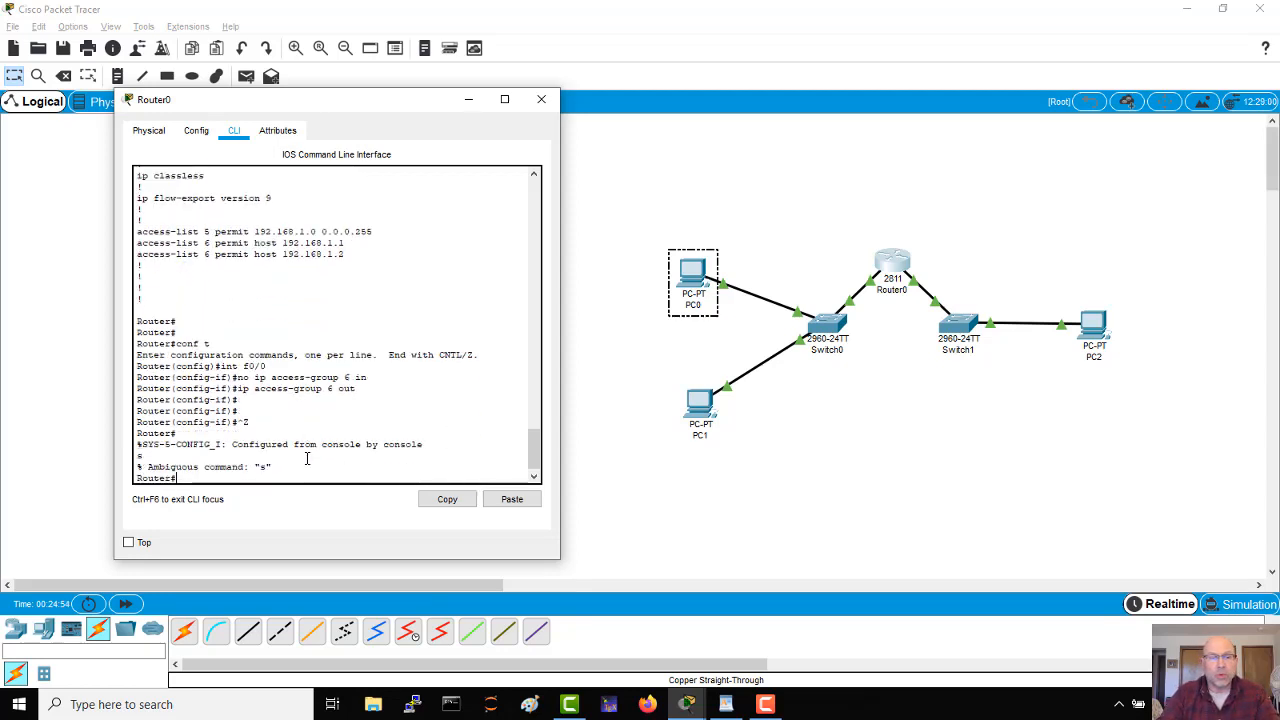
key("Return")
type("sh run")
key("Return")
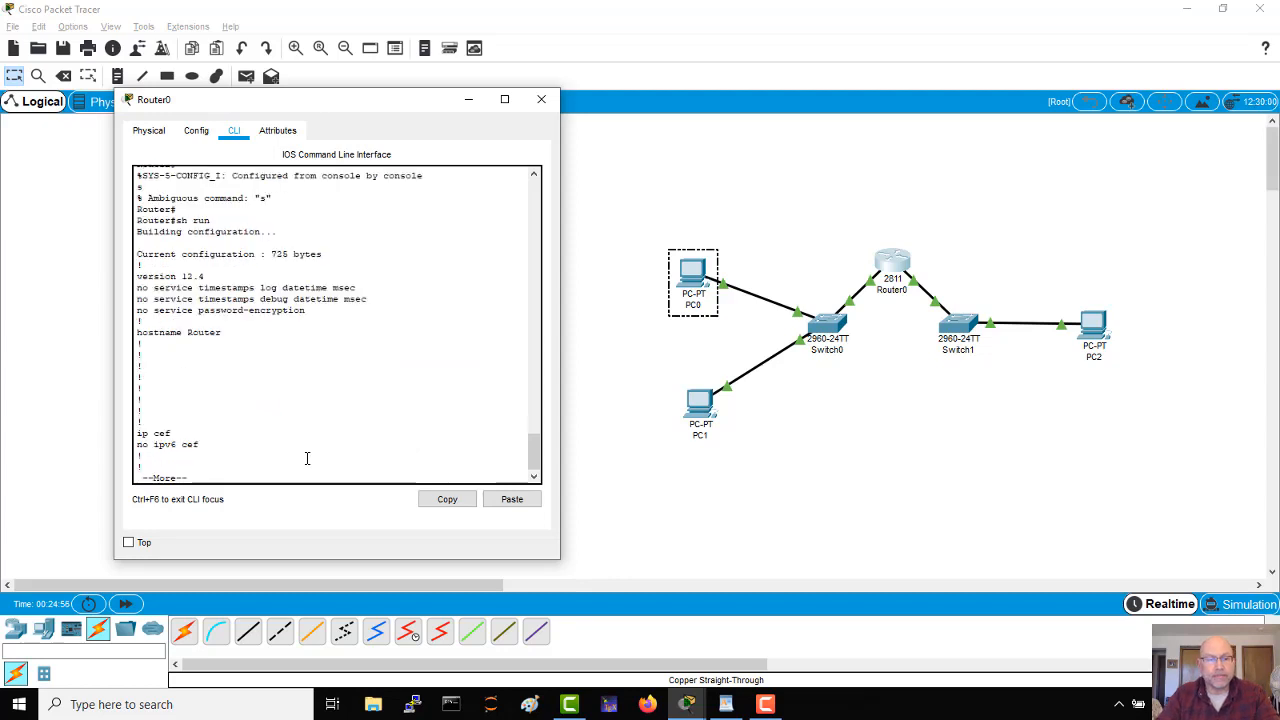
key("Return")
key("Return")
key("Return")
key("Return")
key("Return")
key("Return")
key("Return")
key("Return")
key("Return")
key("Return")
key("Return")
key("Return")
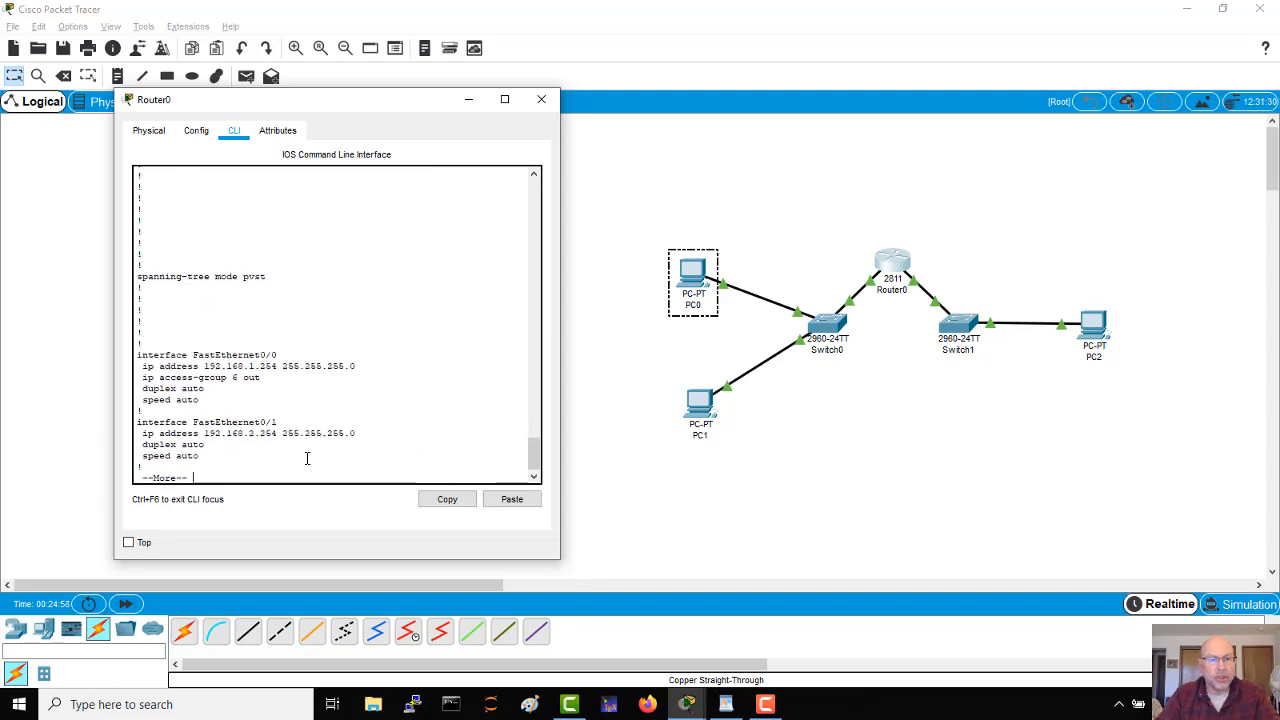
key("Return")
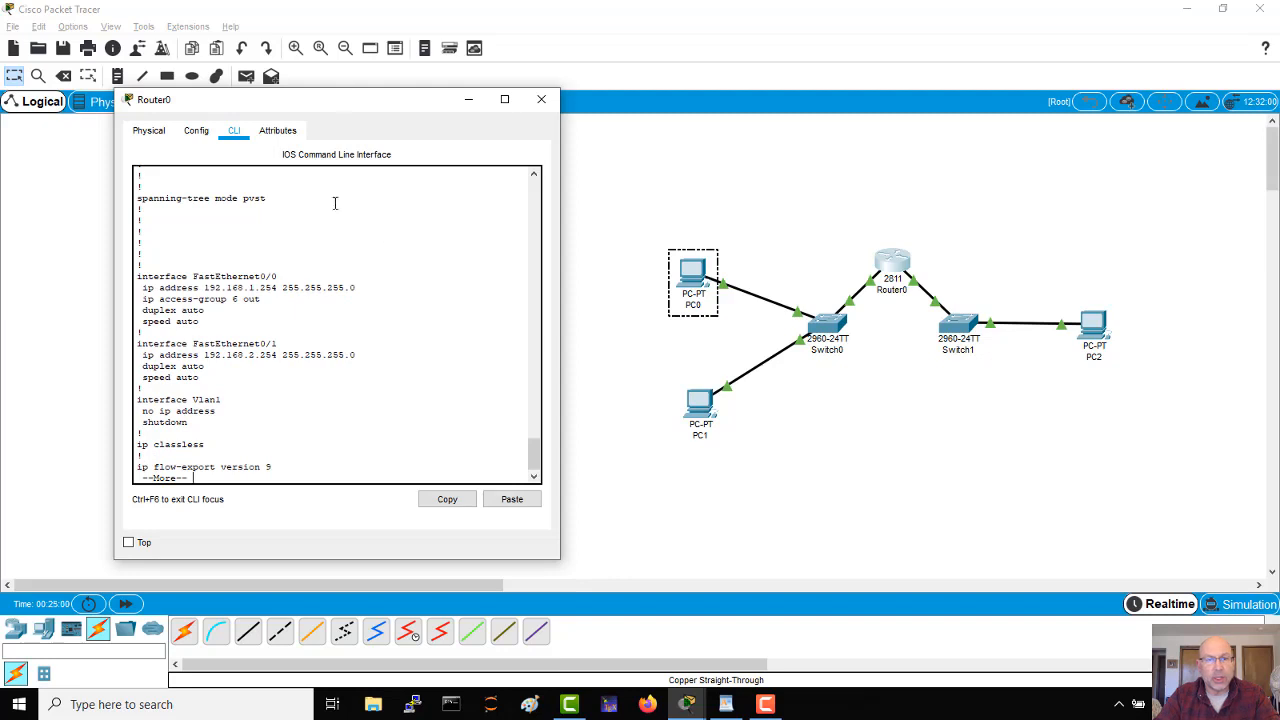
left_click(541, 99)
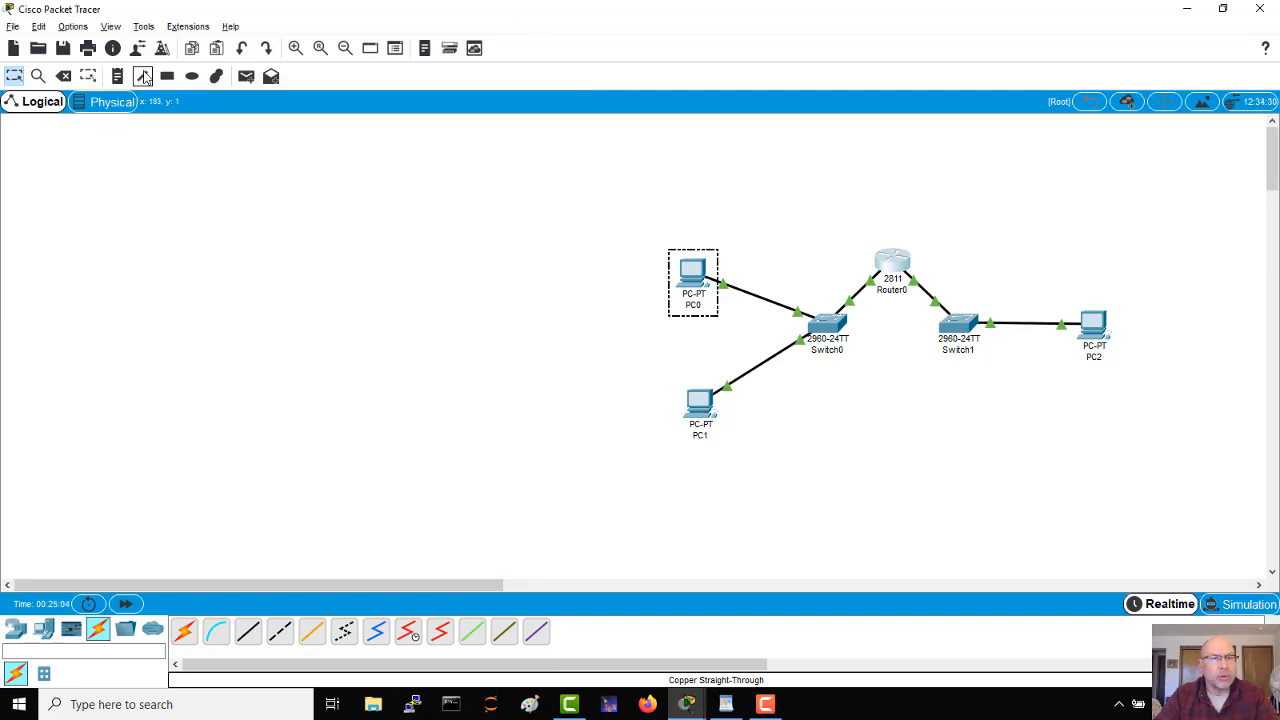
Step: Draw a black line arrow above Switch0 pointing from Router0's side down toward the PC0 and PC1 network, then return to selection mode
left_click(145, 27)
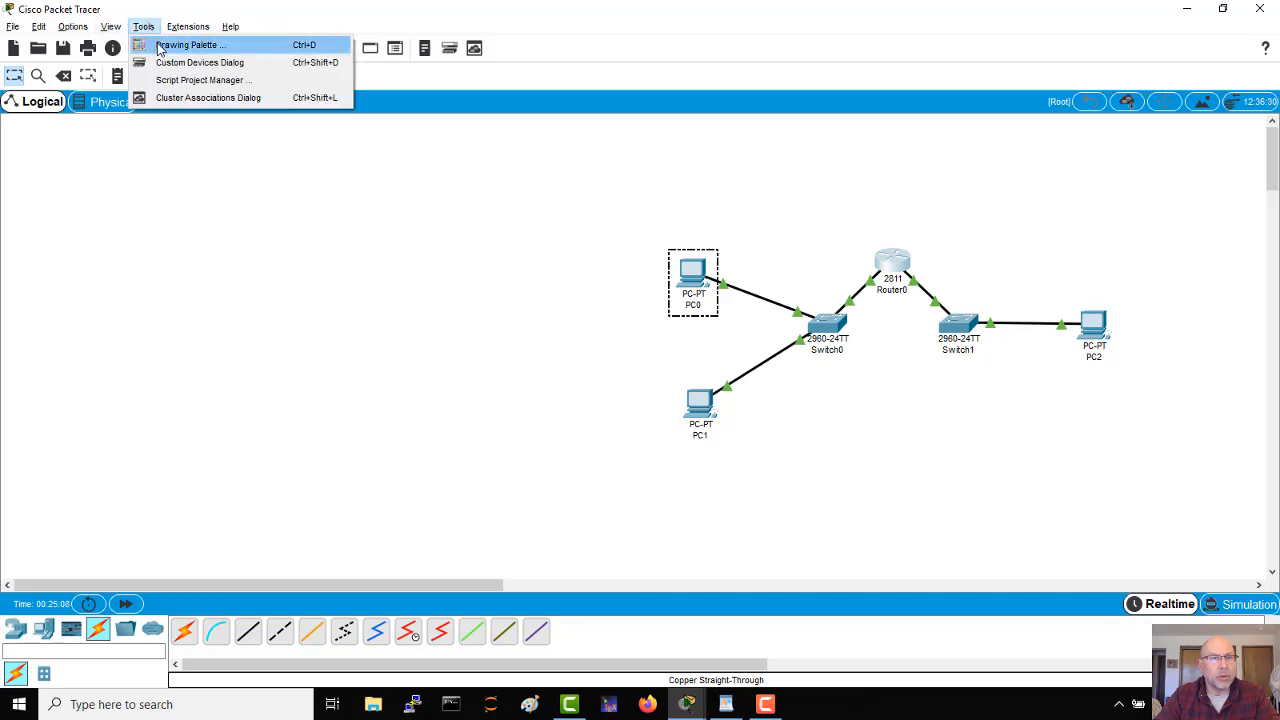
left_click(160, 46)
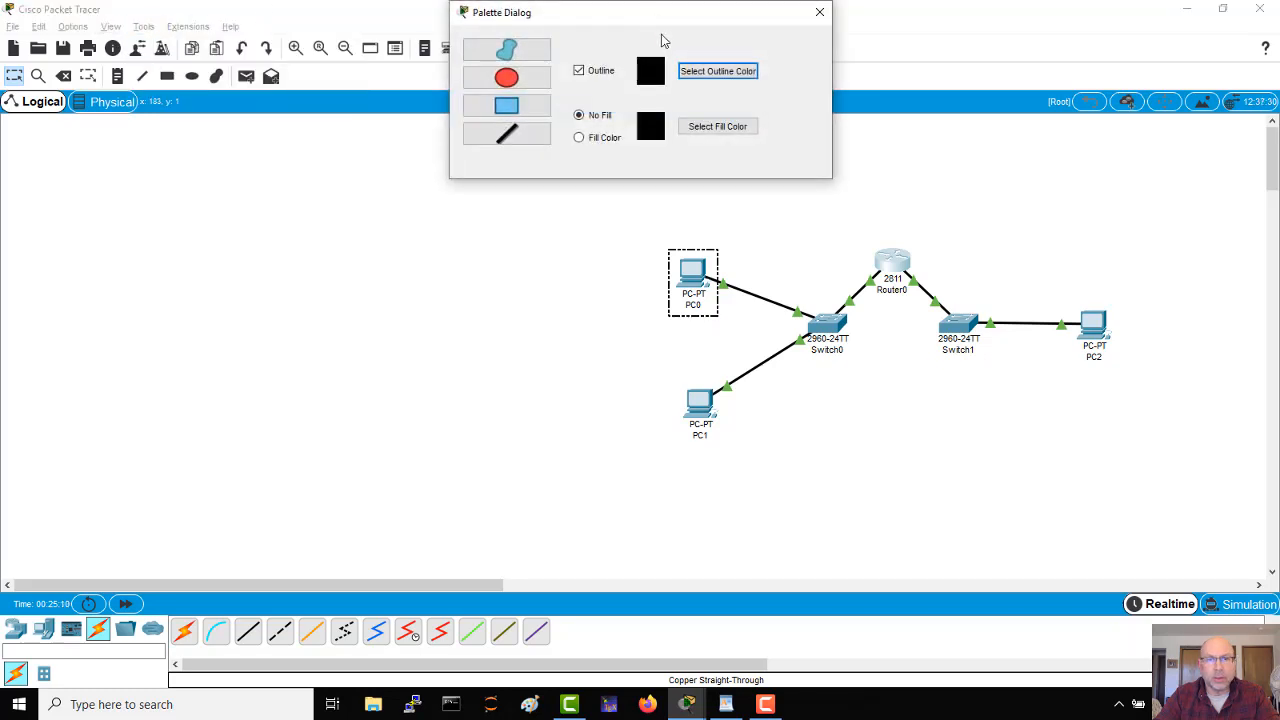
left_click(507, 133)
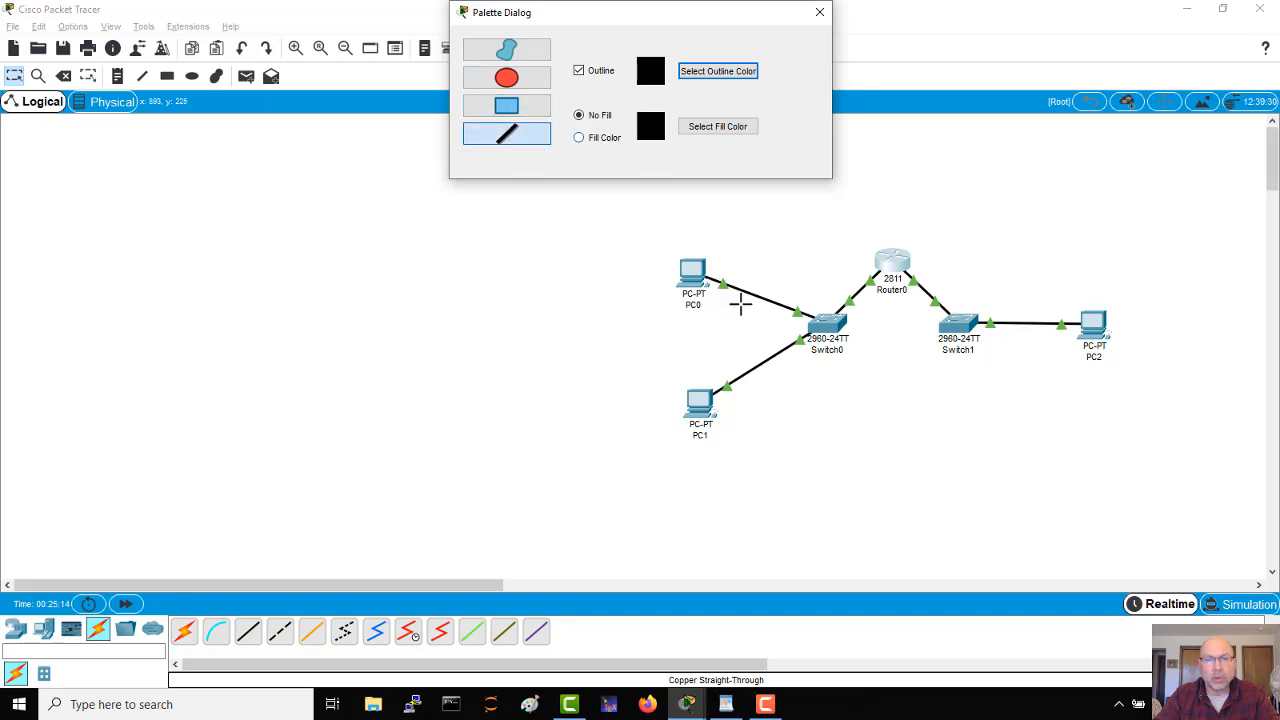
mouse_move(849, 218)
left_mouse_down()
mouse_move(794, 266)
mouse_move(789, 254)
mouse_move(789, 266)
mouse_move(817, 262)
left_mouse_up()
left_click(820, 12)
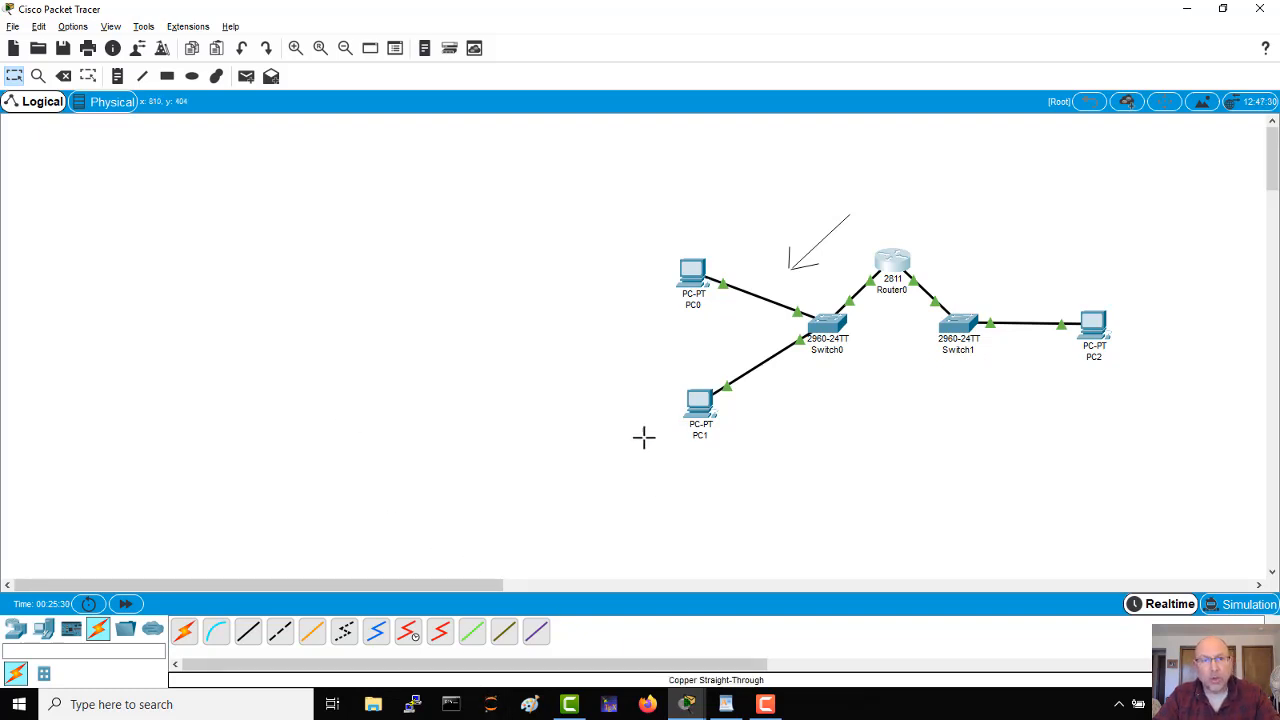
left_click(20, 84)
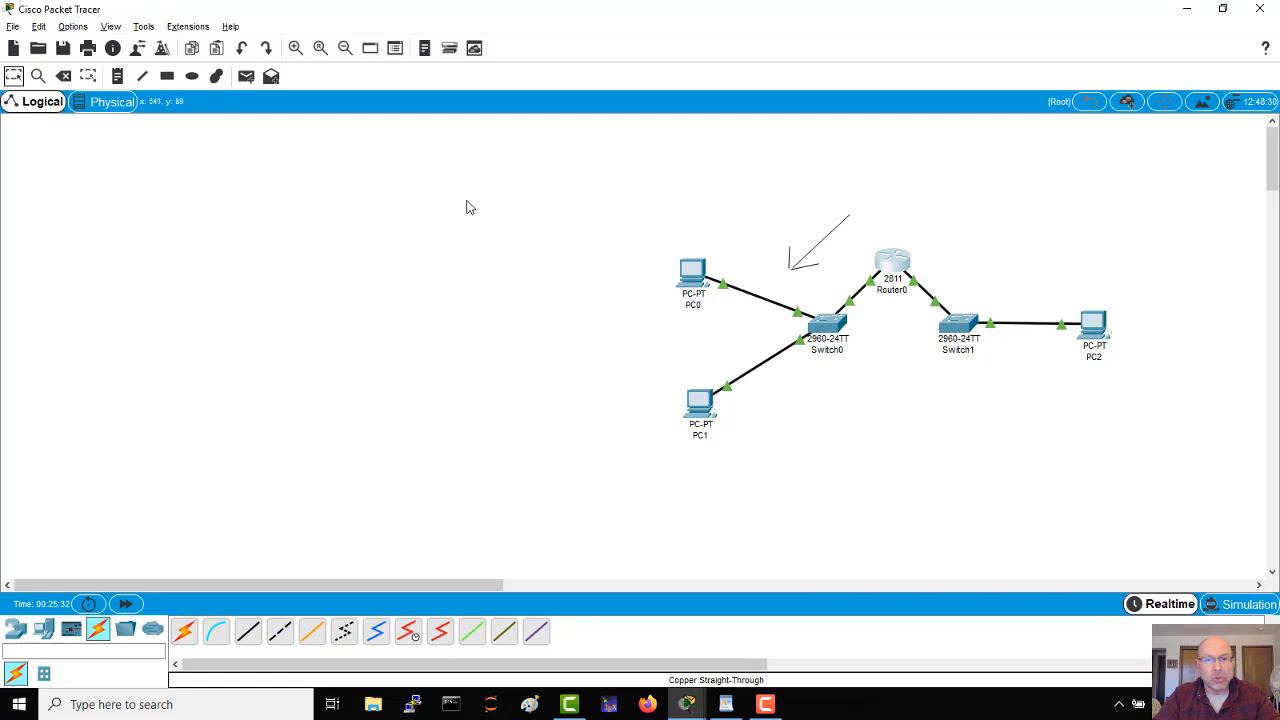
Step: Ping 192.168.2.1 from PC1's command prompt to test the outbound access list
left_click(702, 405)
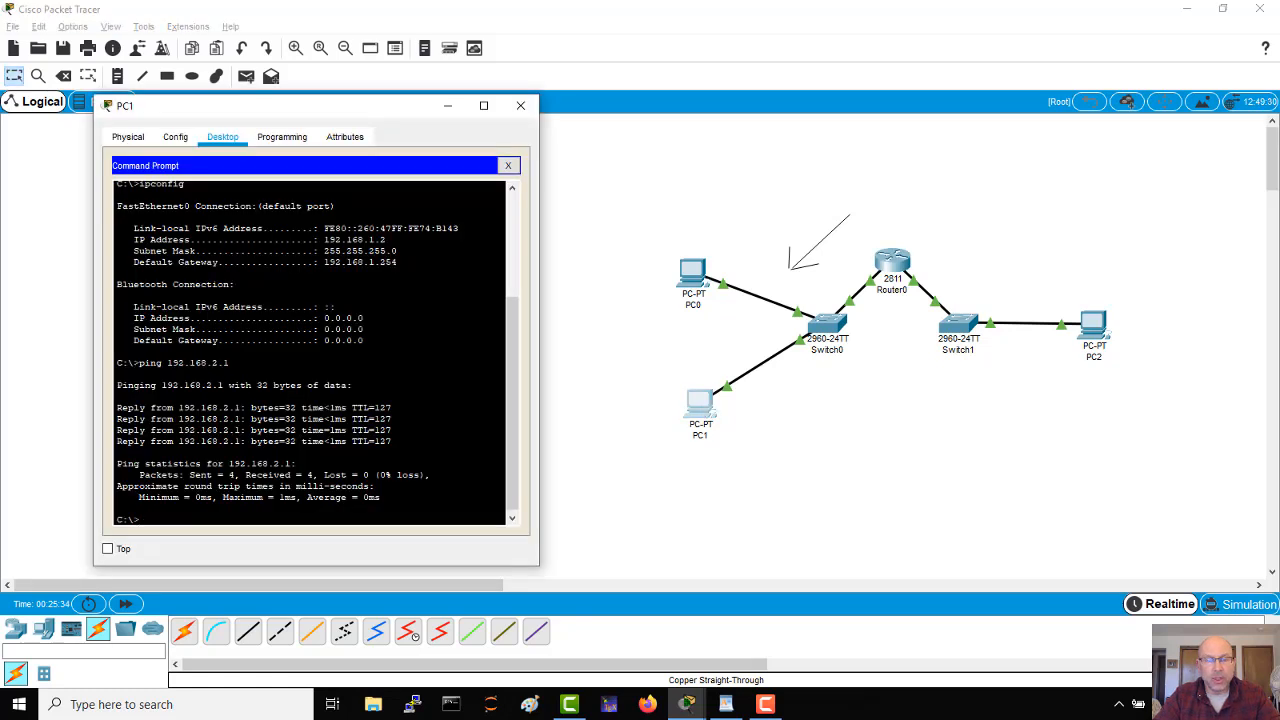
key("Up")
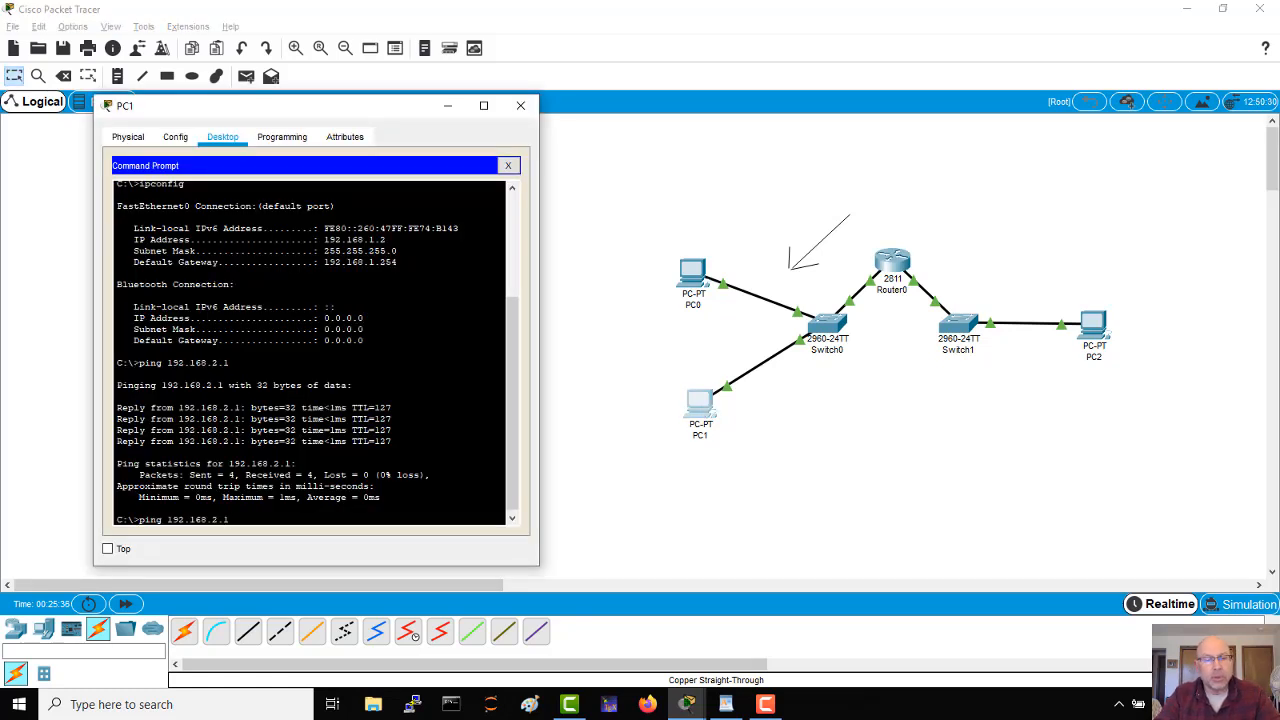
key("Return")
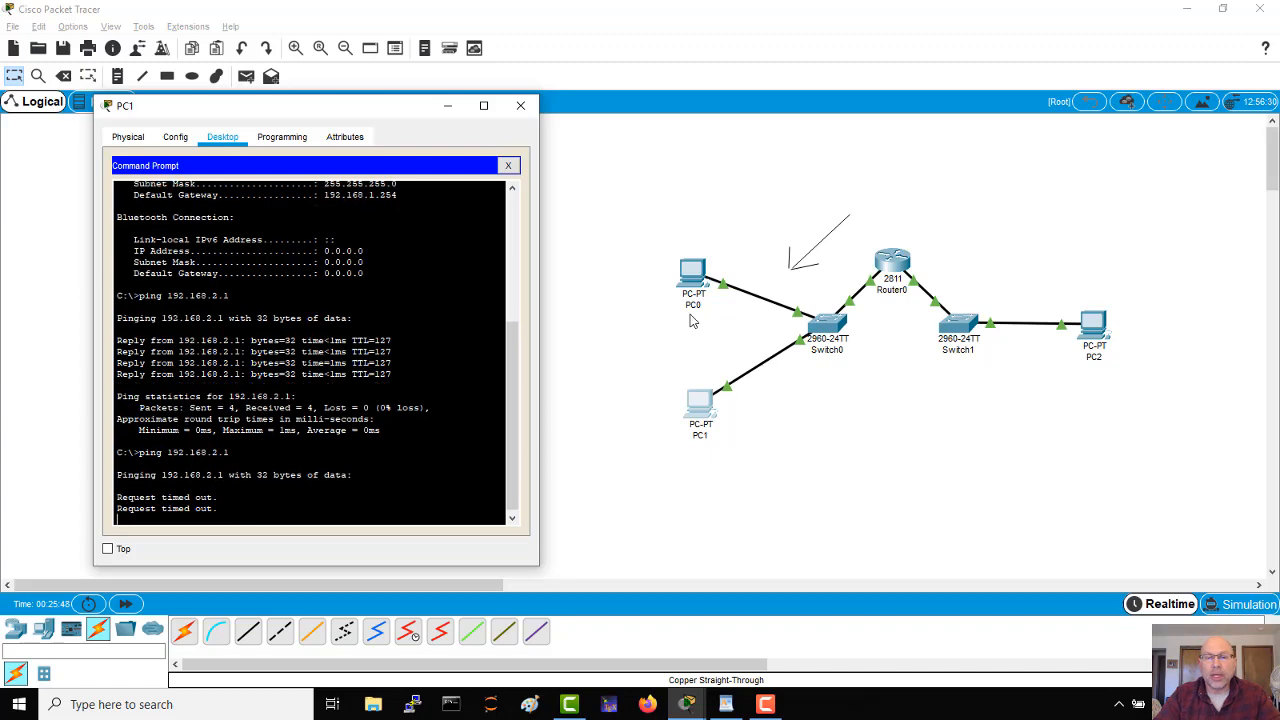
Step: Ping 192.168.2.1 from PC0's command prompt to test the outbound access list
left_click(695, 278)
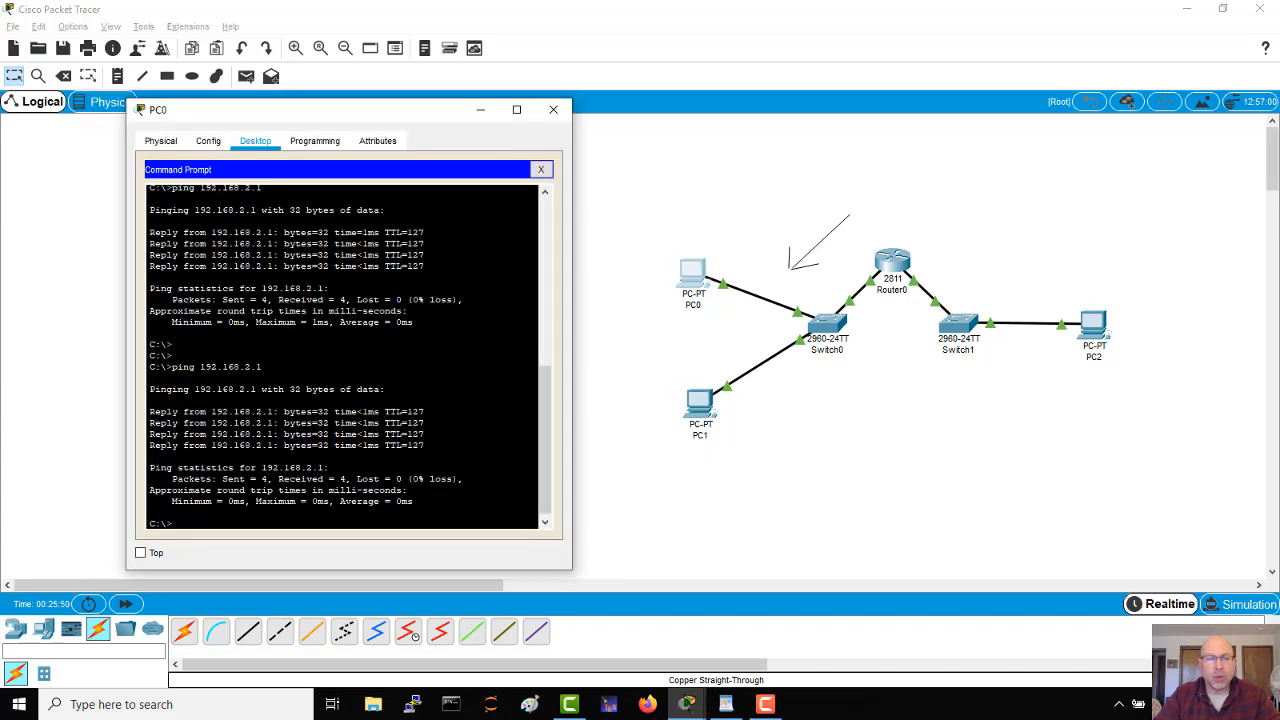
key("Up")
key("Return")
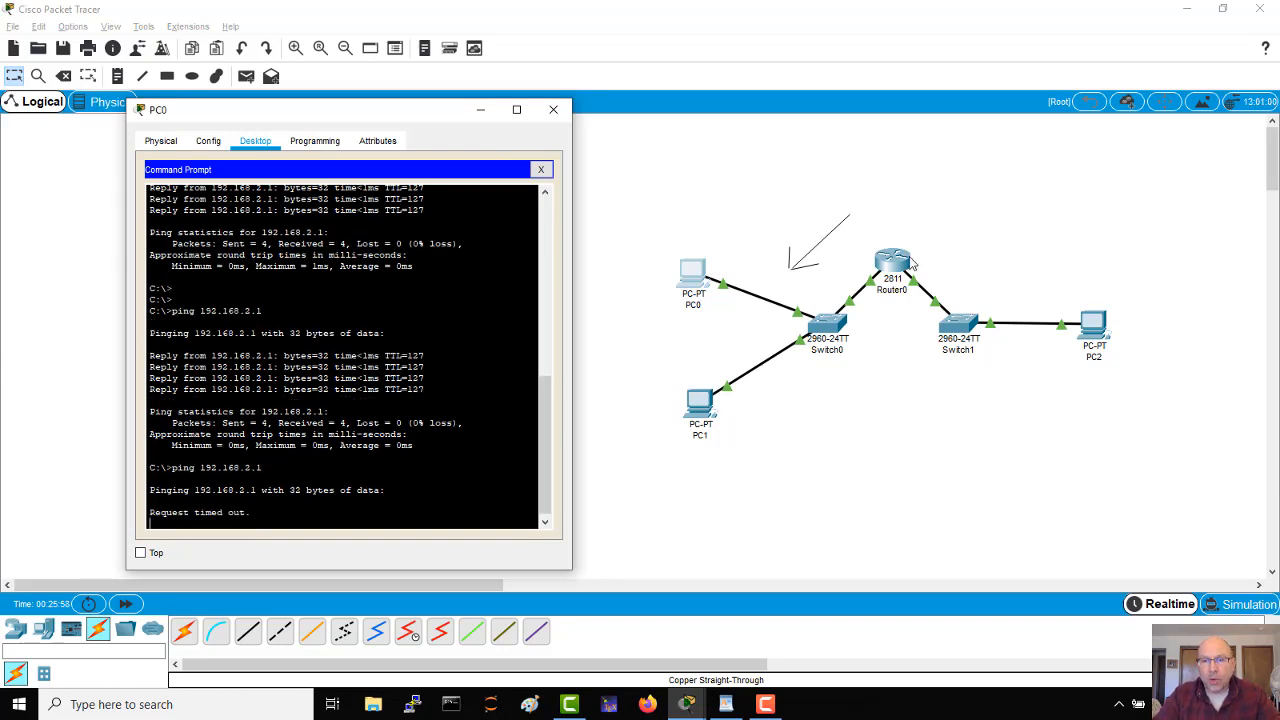
Step: Reopen Router0's CLI and examine the ip access-group 6 out line under FastEthernet0/0 in the configuration listing
left_click(903, 264)
triple_click(438, 199)
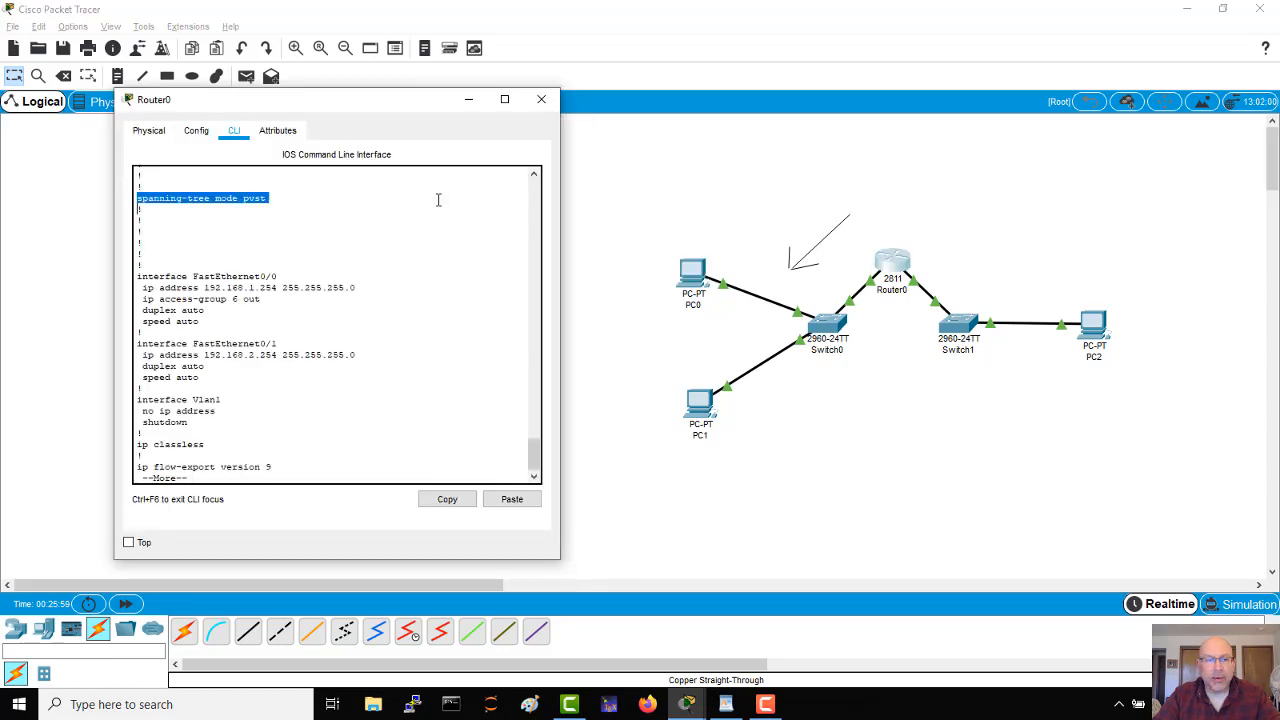
left_click(273, 303)
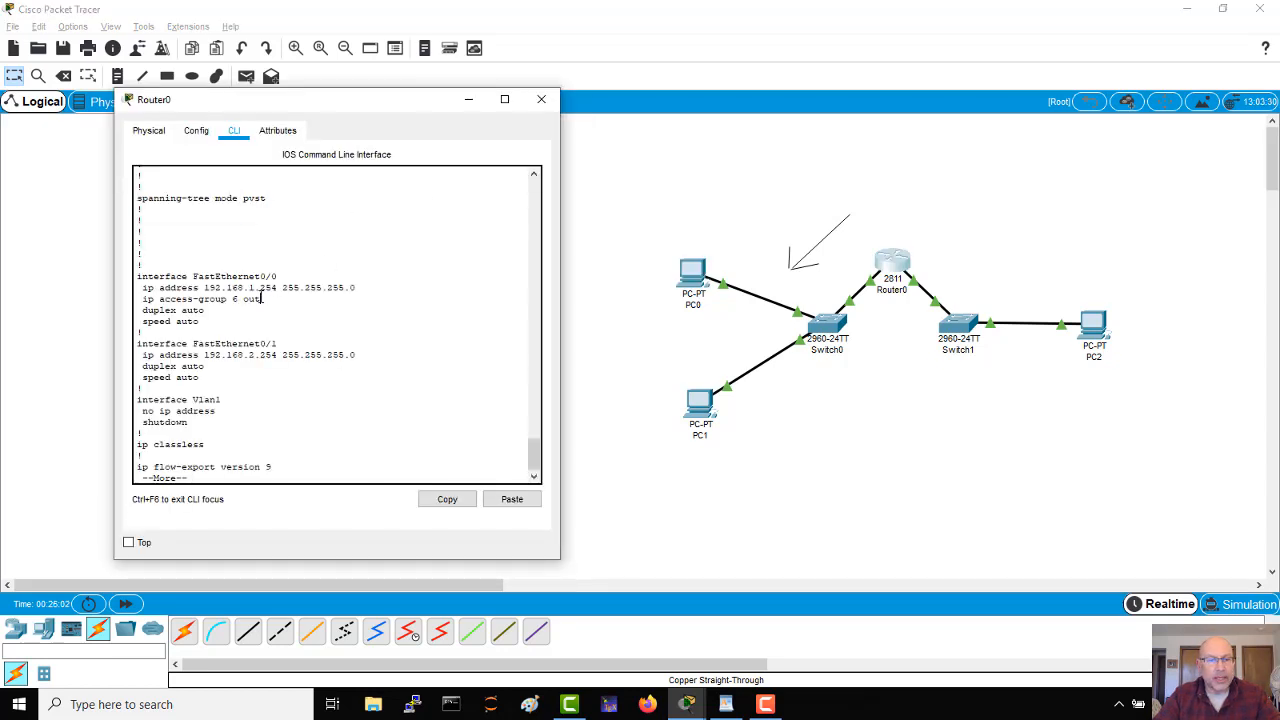
left_click_drag(262, 298, 137, 298)
left_click(383, 314)
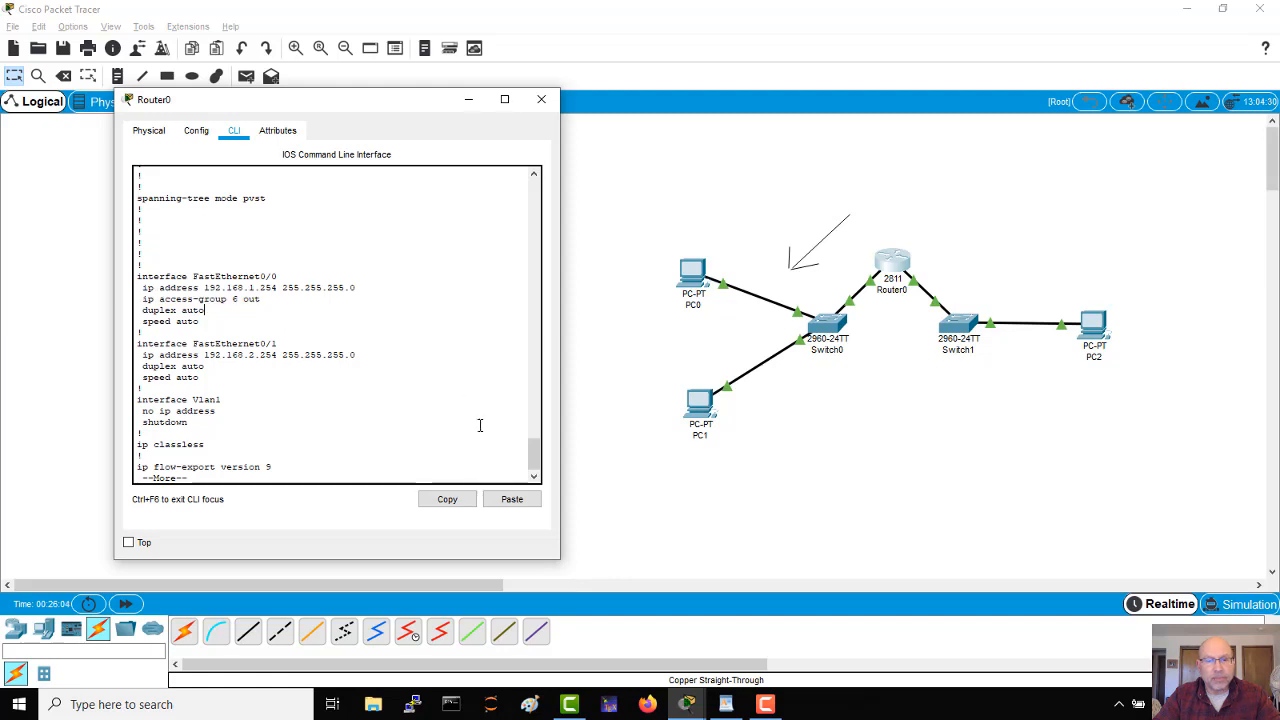
Step: Continue the configuration listing and examine the two access-list 6 host permit entries
left_click_drag(537, 452, 537, 468)
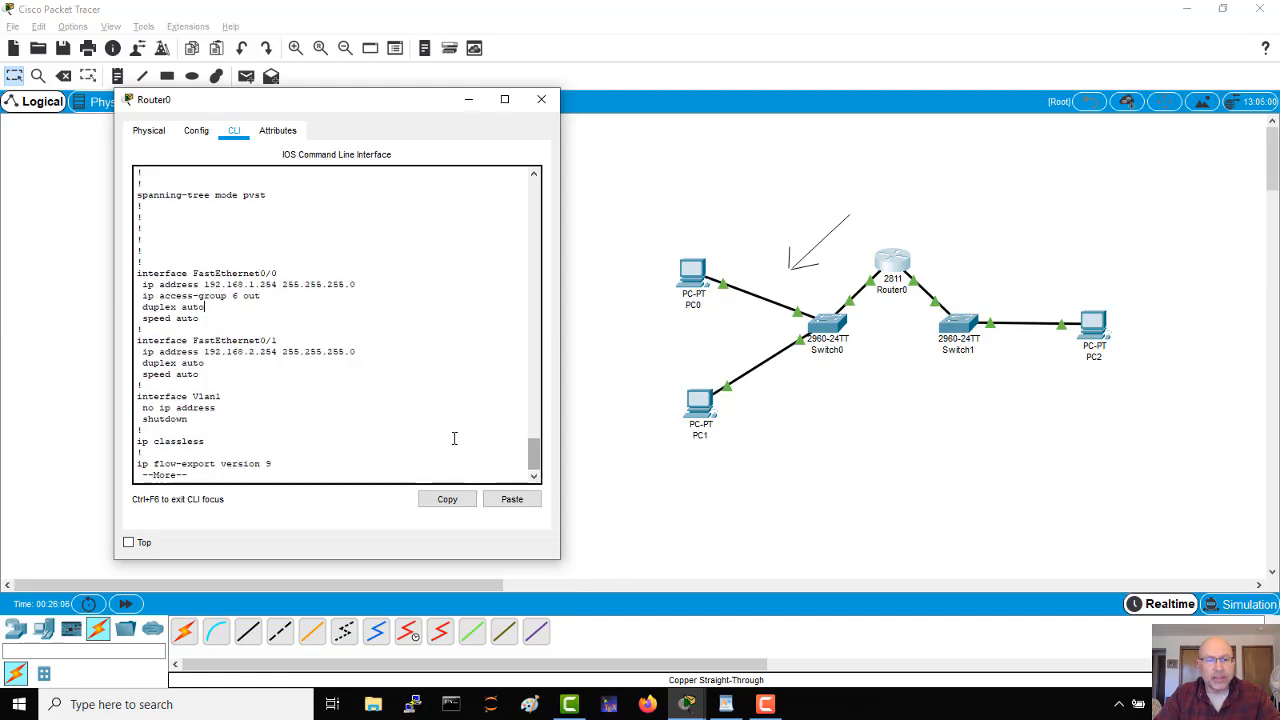
key("space")
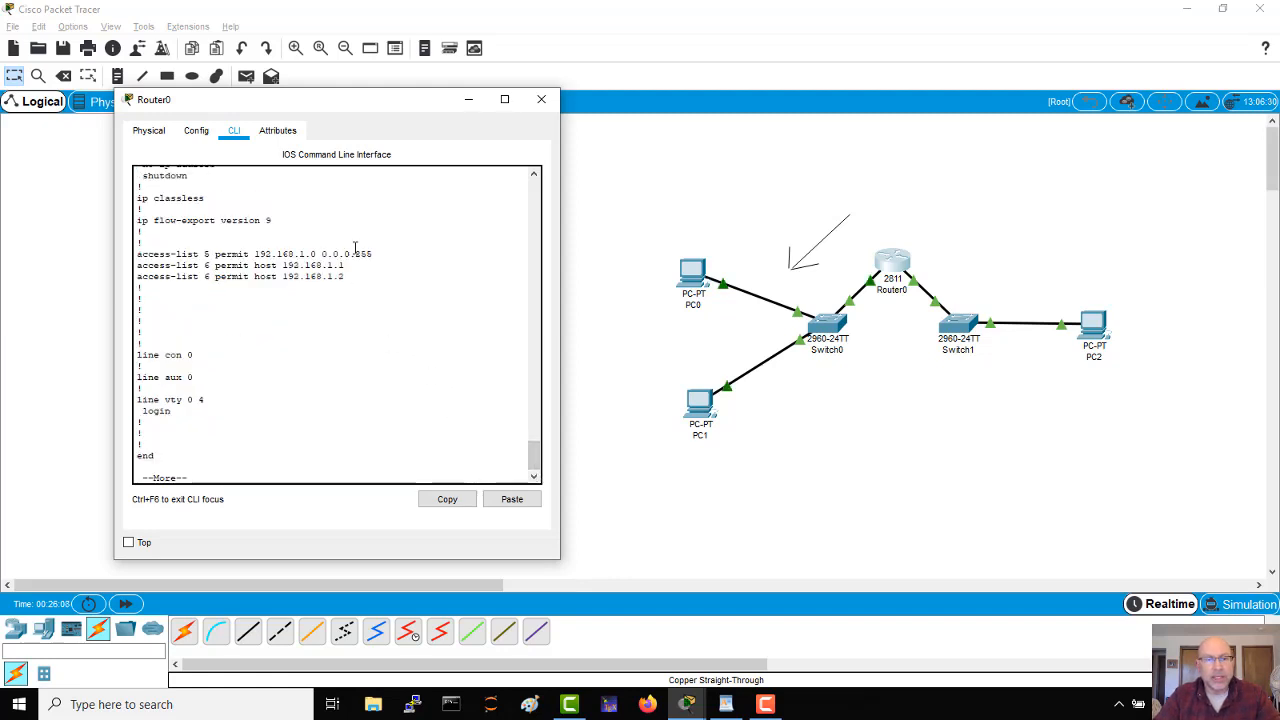
left_click_drag(346, 277, 136, 268)
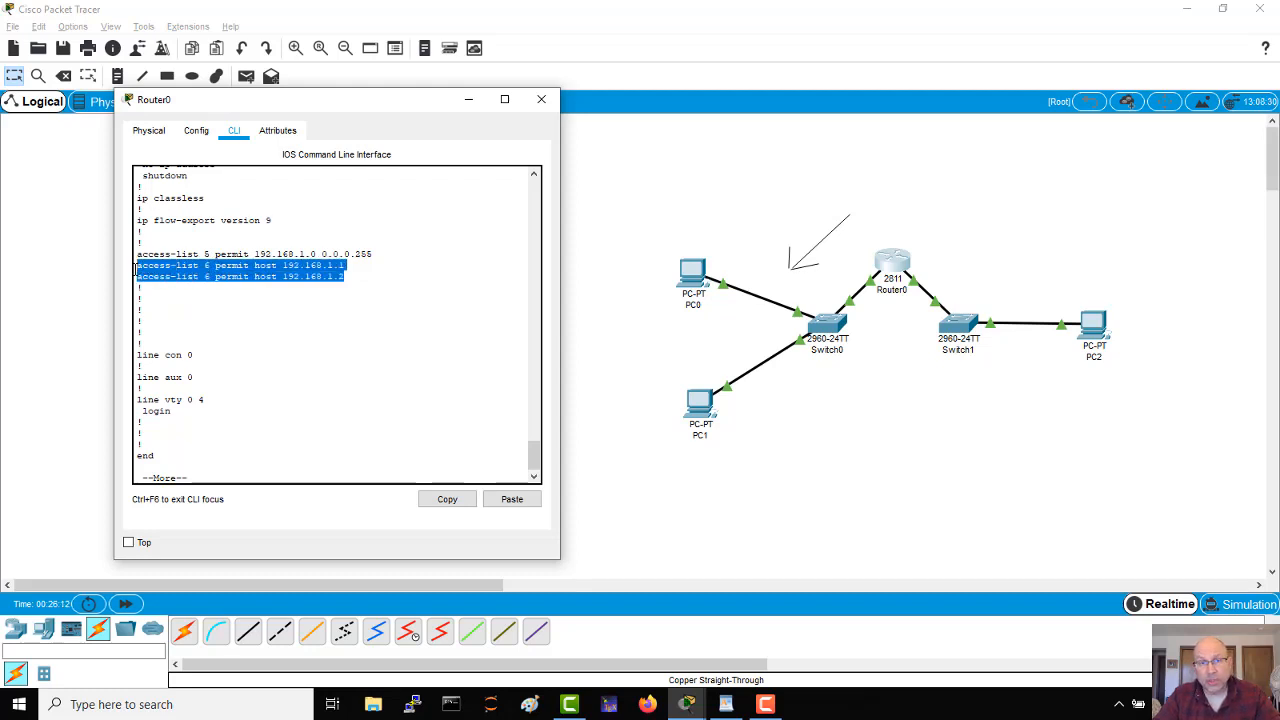
left_click(359, 280)
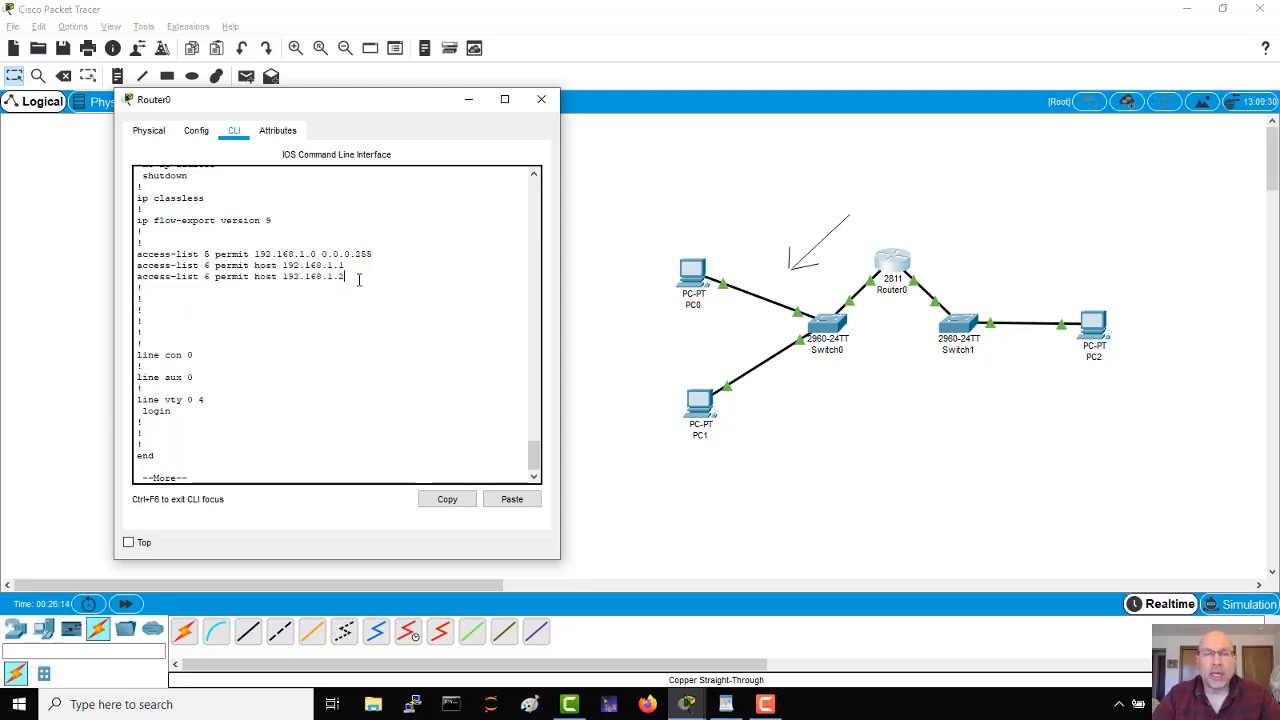